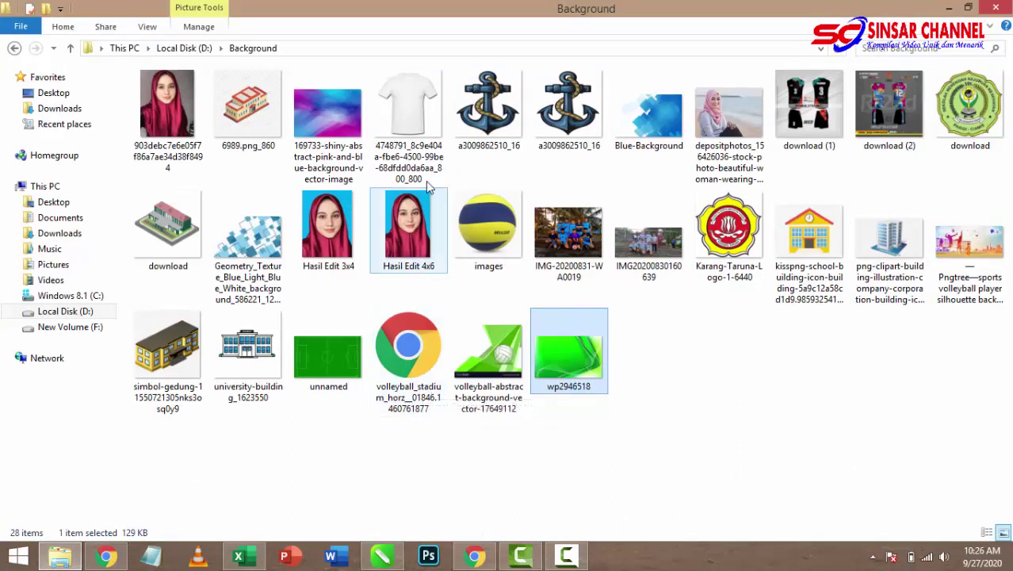
Copy the white T-shirt image file from the Background folder
click(412, 129)
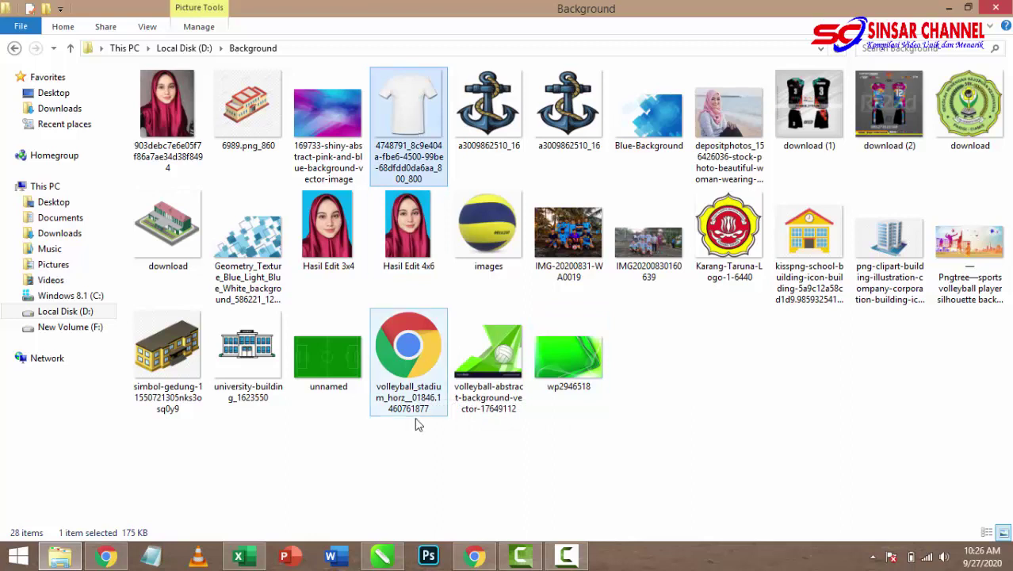
right_click(383, 557)
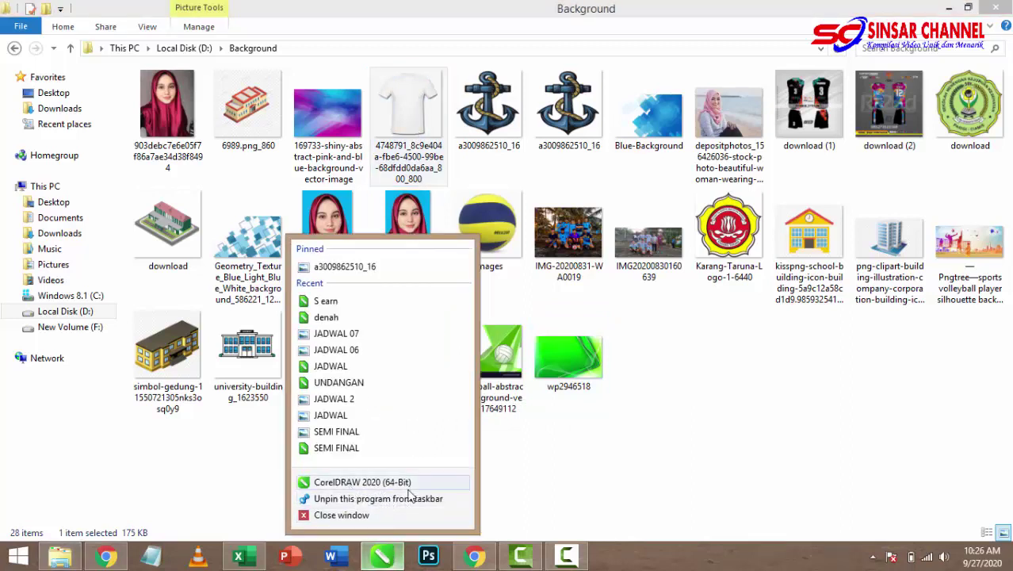
click(646, 417)
right_click(410, 111)
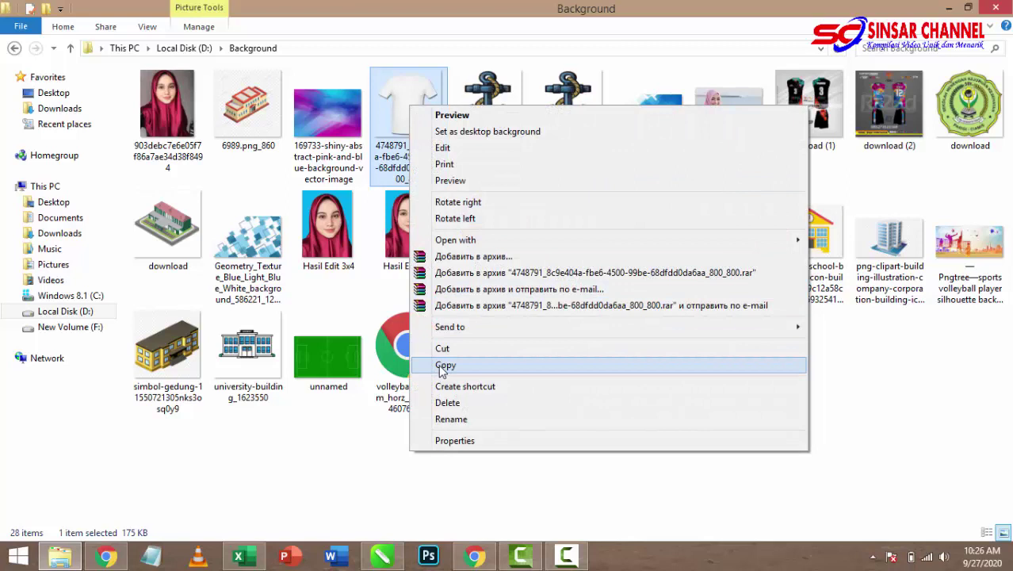
click(446, 367)
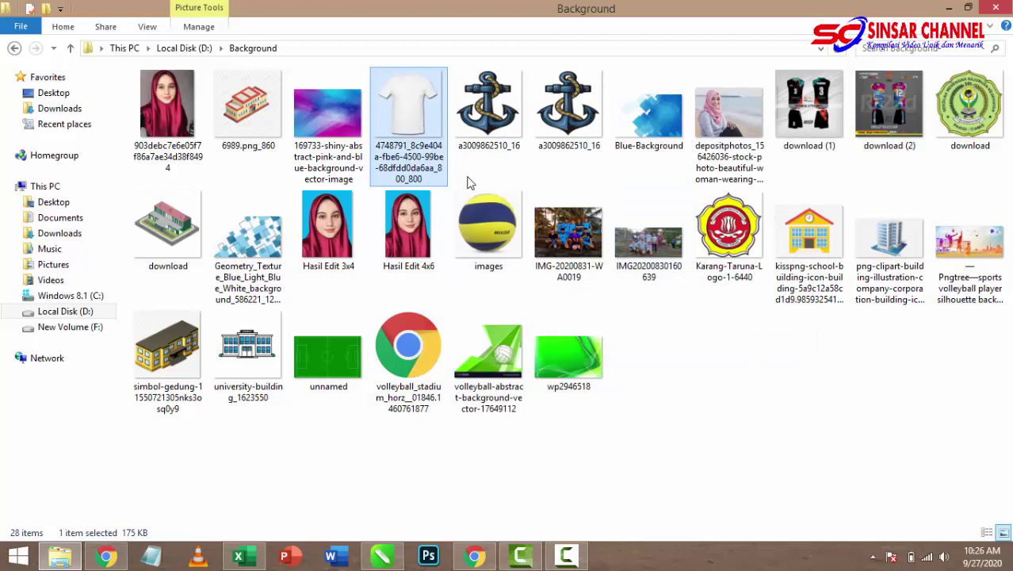
right_click(420, 121)
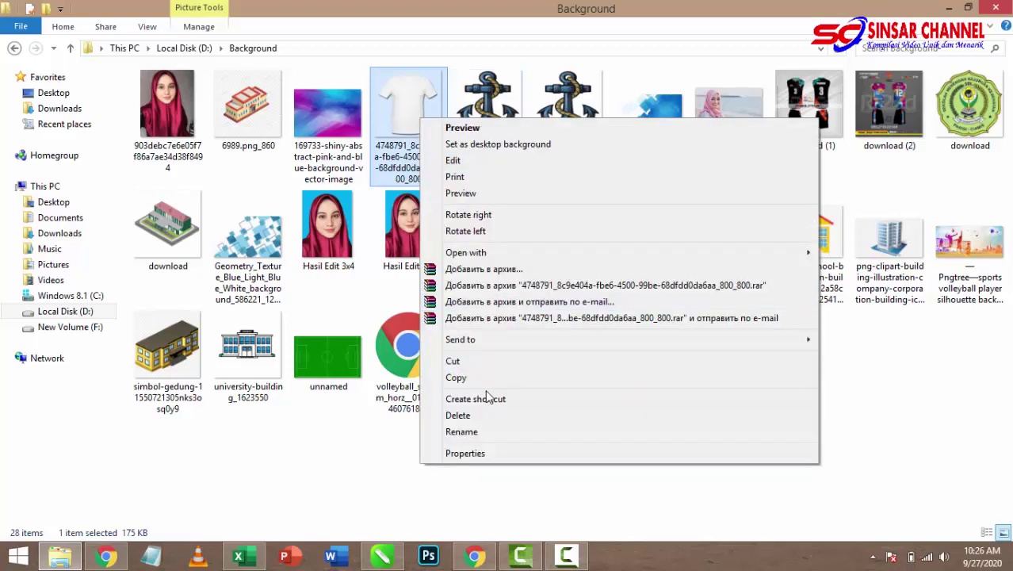
click(476, 378)
Switch to CorelDRAW and paste the copied T-shirt image into the blank document
click(382, 556)
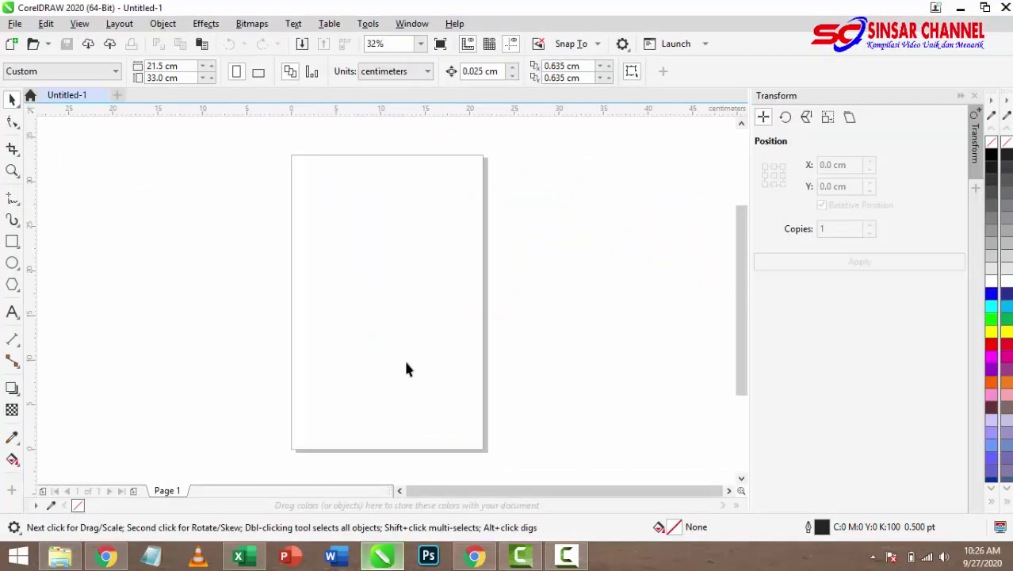
right_click(370, 255)
click(409, 363)
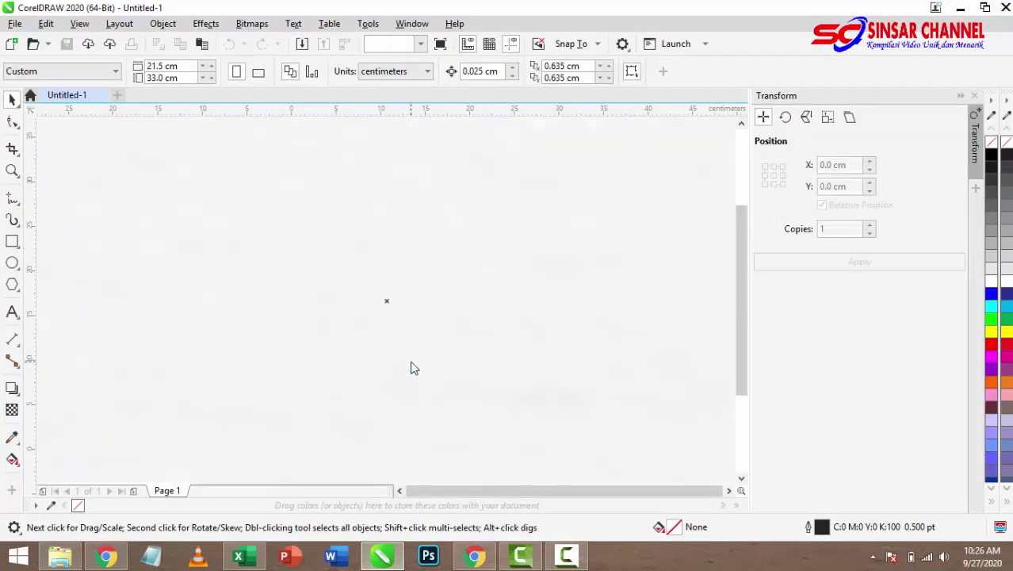
Shrink the pasted T-shirt image to about 9.25 cm square and place it inside the page
scroll(373, 289, down, 5)
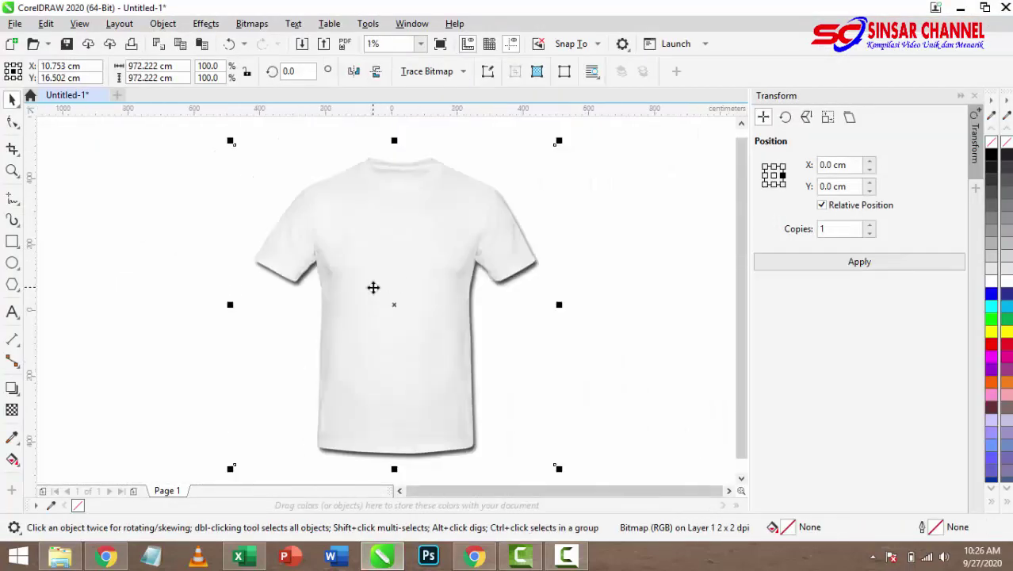
drag(226, 142, 382, 246)
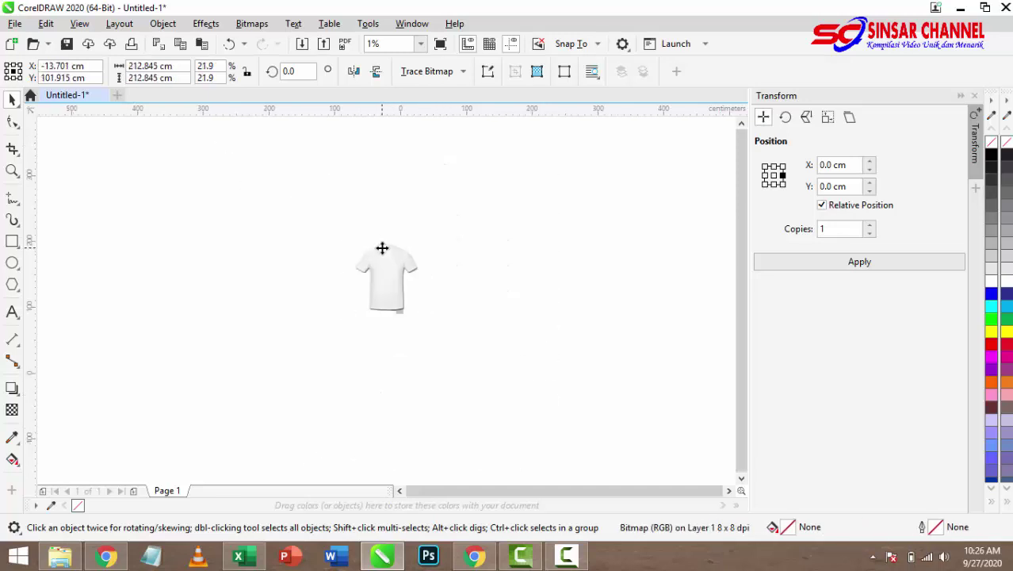
scroll(382, 246, up, 1)
drag(317, 230, 335, 287)
scroll(450, 359, up, 2)
scroll(450, 360, up, 1)
scroll(335, 287, down, 1)
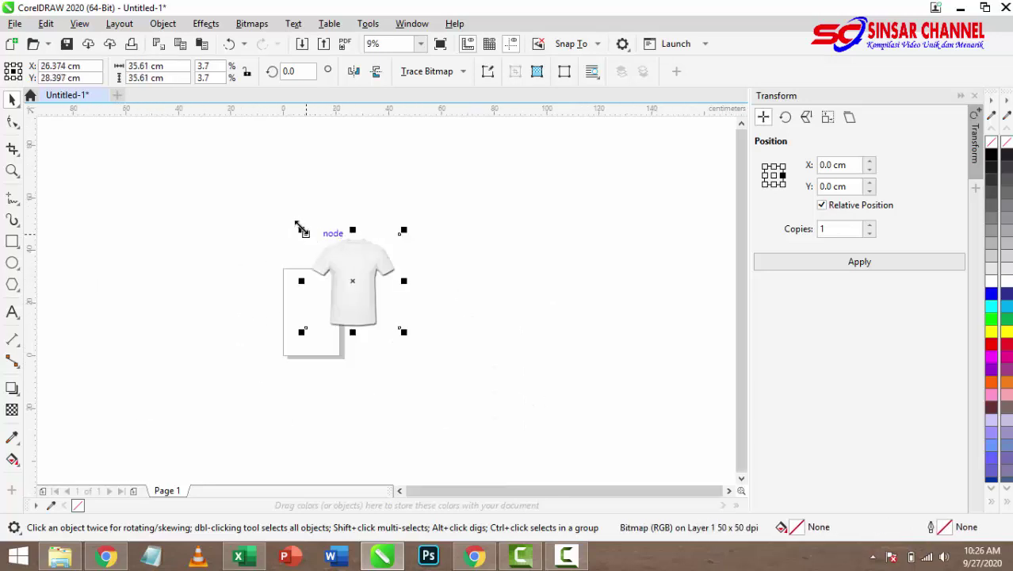
drag(298, 226, 289, 293)
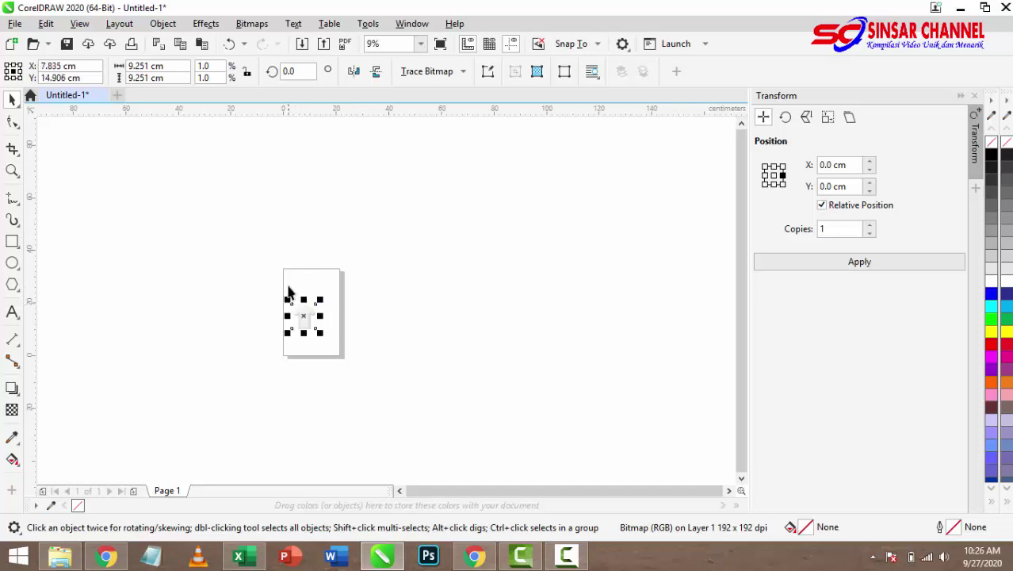
scroll(289, 293, up, 2)
Set the page size to 50 cm wide and 50 cm high
click(215, 158)
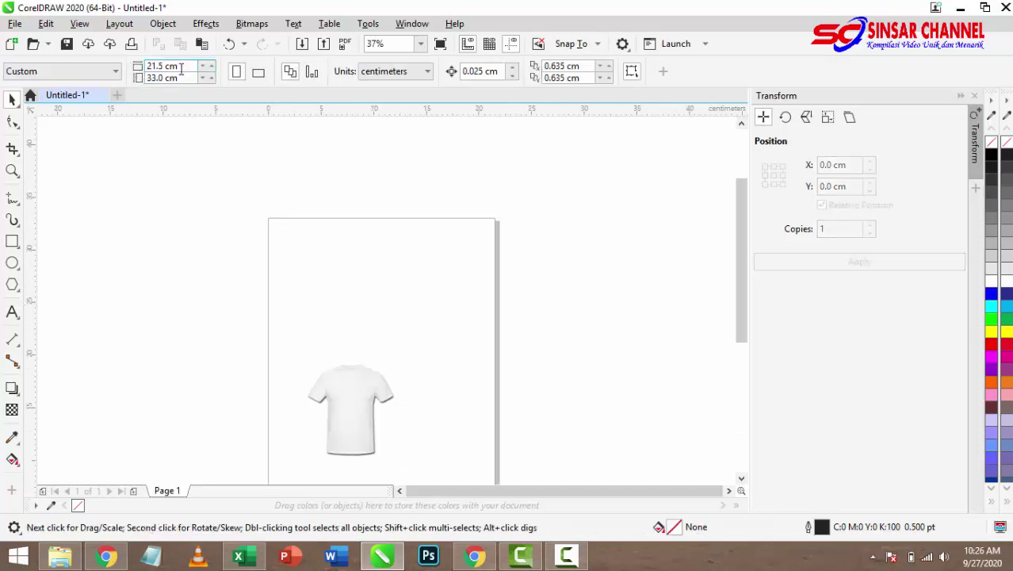
double_click(181, 69)
text(50)
key(Tab)
text(50)
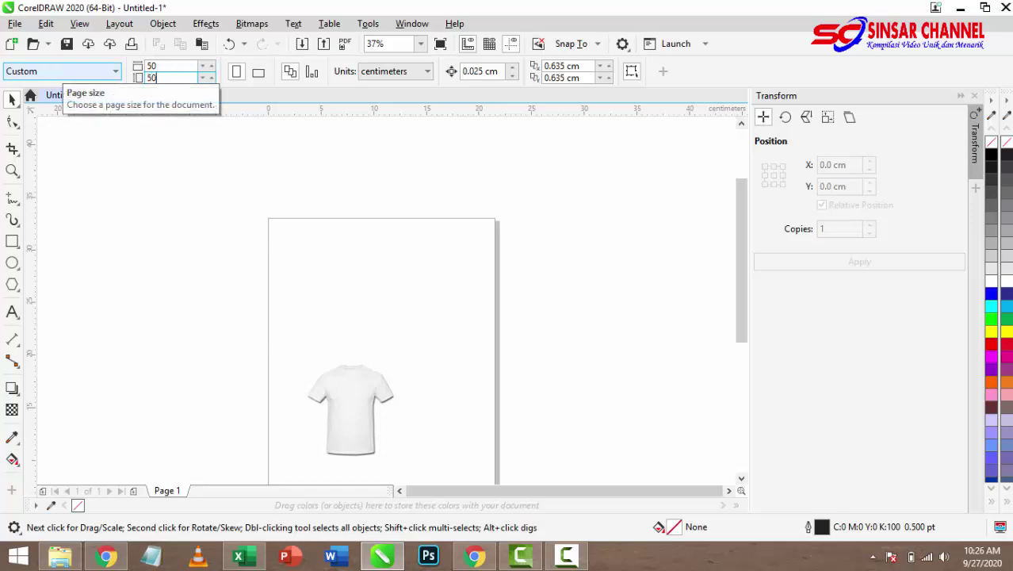
key(Return)
Enlarge the T-shirt image to about 20.7 cm square and move it into the page's upper-left area
scroll(301, 238, down, 2)
drag(303, 277, 271, 229)
scroll(335, 289, up, 2)
drag(345, 319, 357, 287)
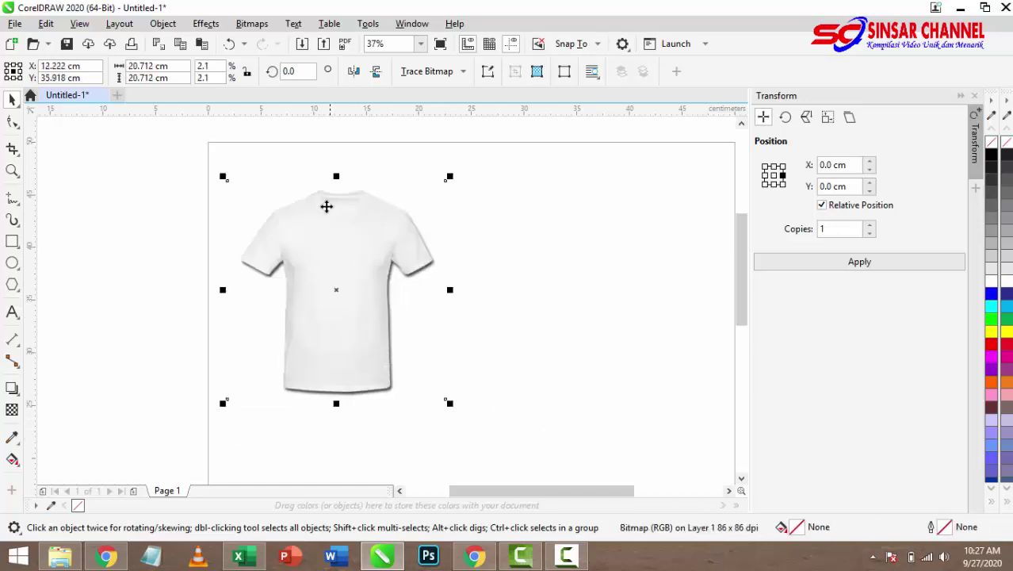
scroll(324, 203, up, 1)
scroll(324, 204, down, 1)
right_click(334, 251)
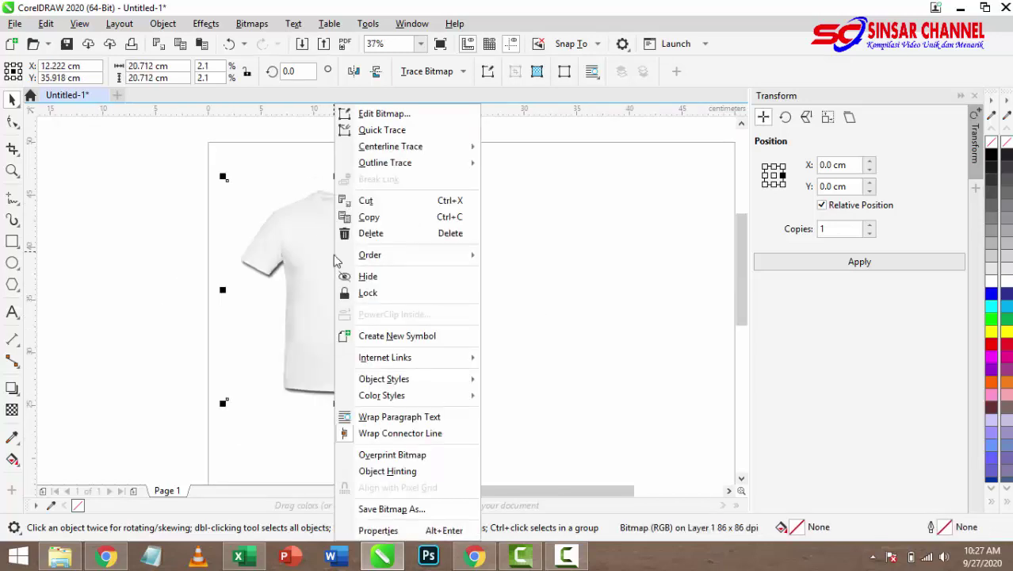
click(305, 285)
scroll(327, 219, up, 1)
scroll(328, 215, down, 1)
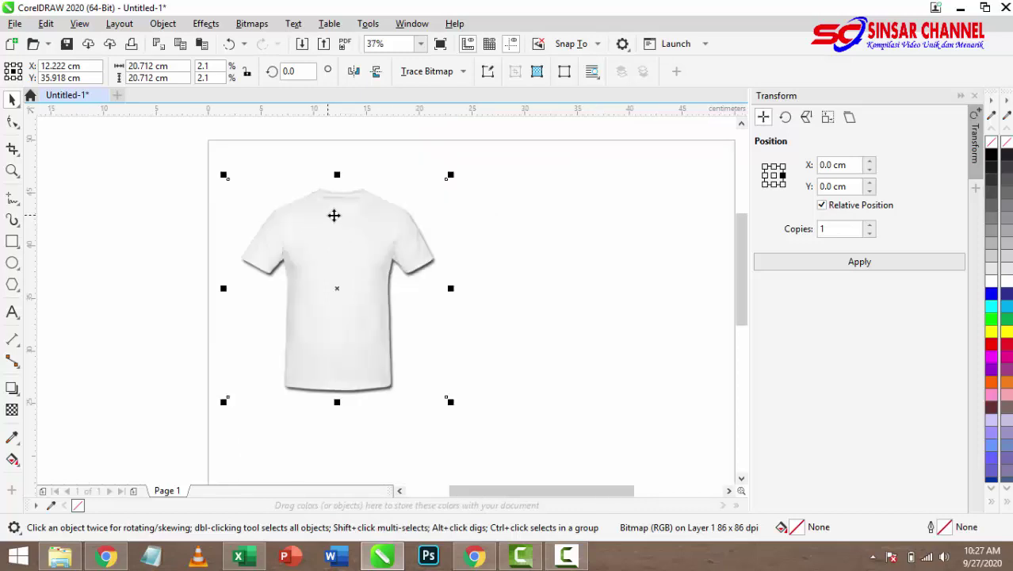
right_click(372, 224)
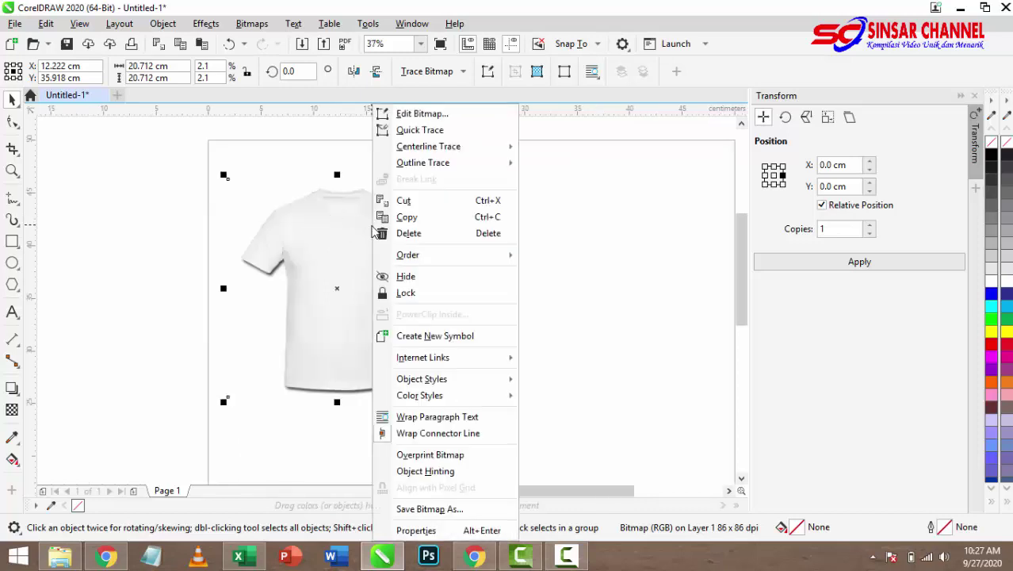
click(331, 249)
right_click(331, 242)
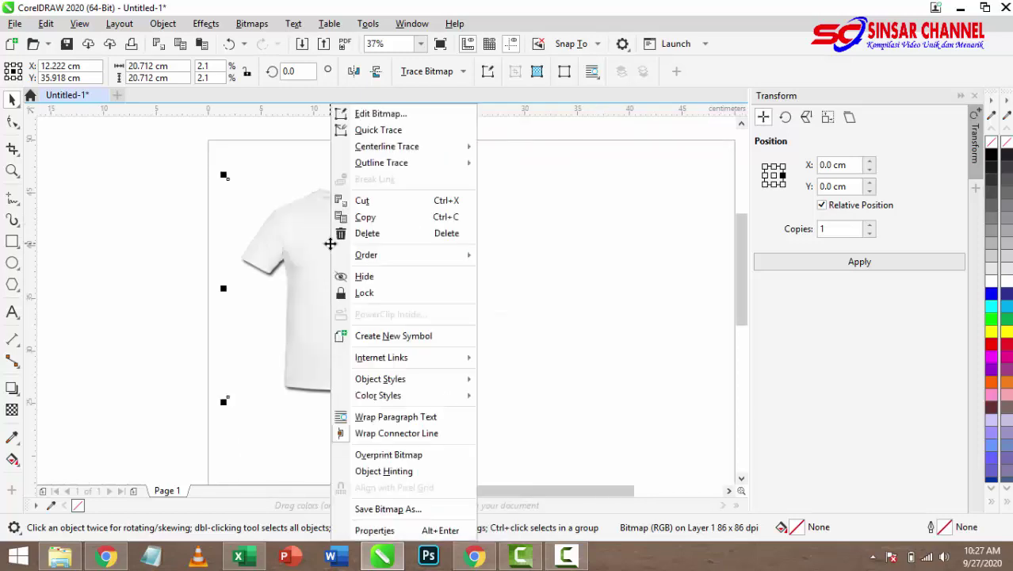
click(331, 241)
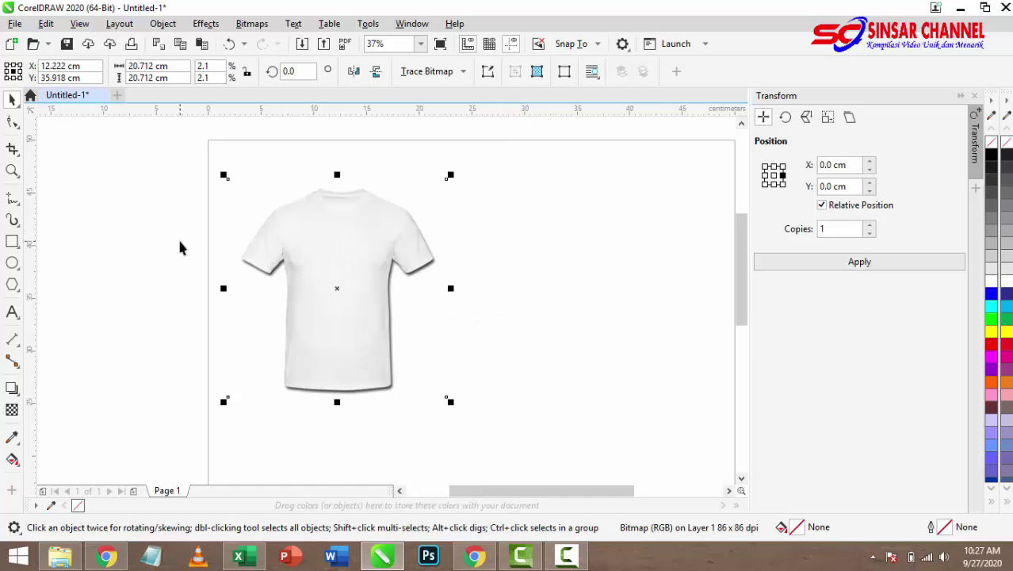
click(182, 245)
Enlarge the T-shirt image to about 27.2 cm square and move it close to the page's upper-left corner
click(316, 245)
drag(326, 248, 317, 234)
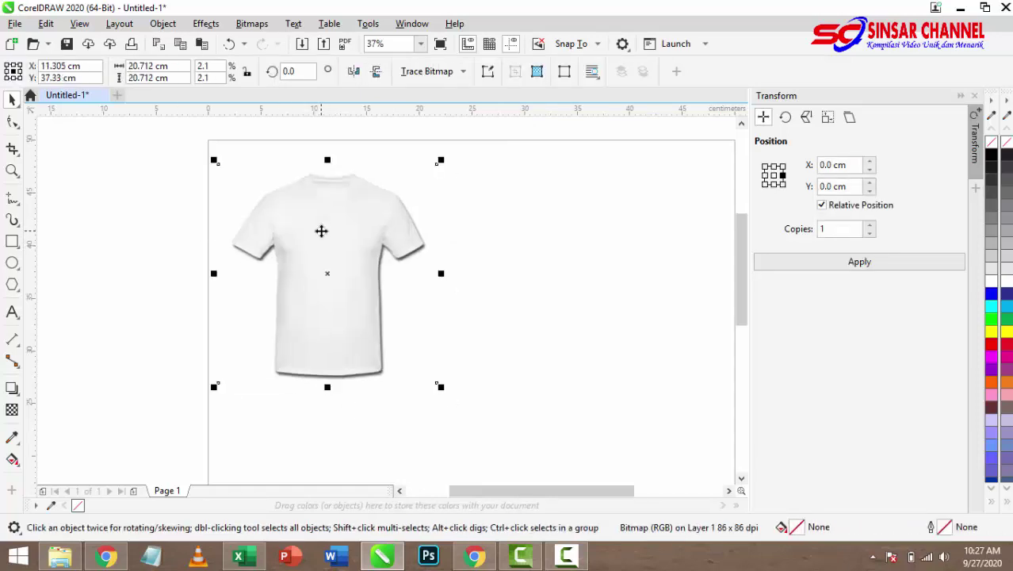
drag(439, 388, 508, 447)
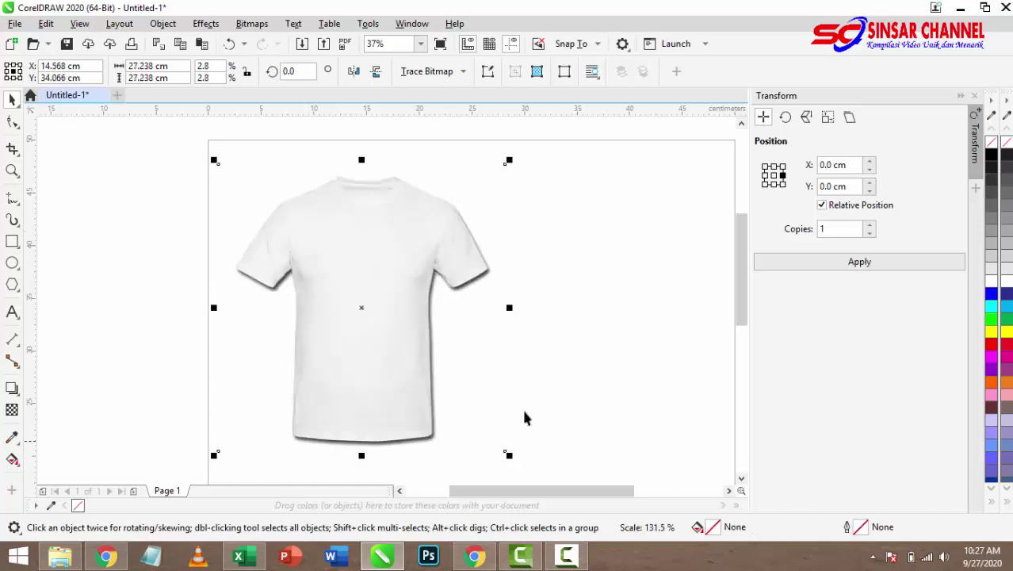
drag(371, 294, 373, 283)
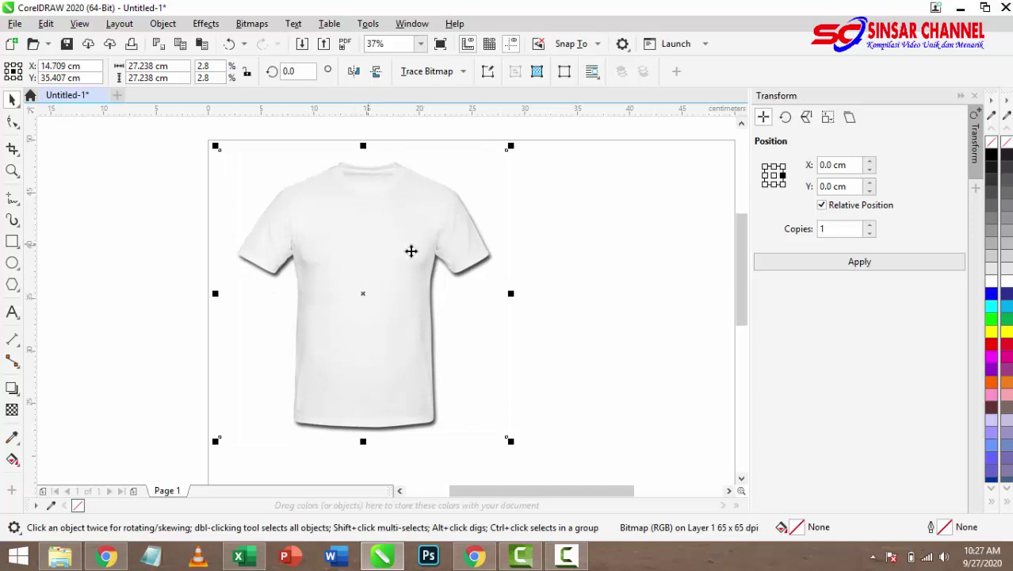
Lock the T-shirt image in place on the page
click(139, 264)
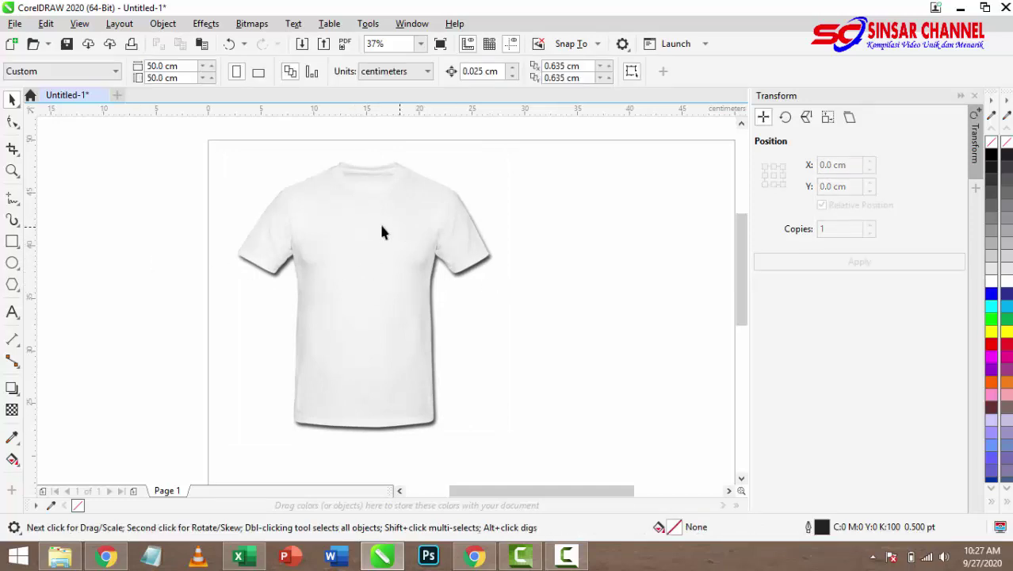
click(355, 226)
right_click(358, 231)
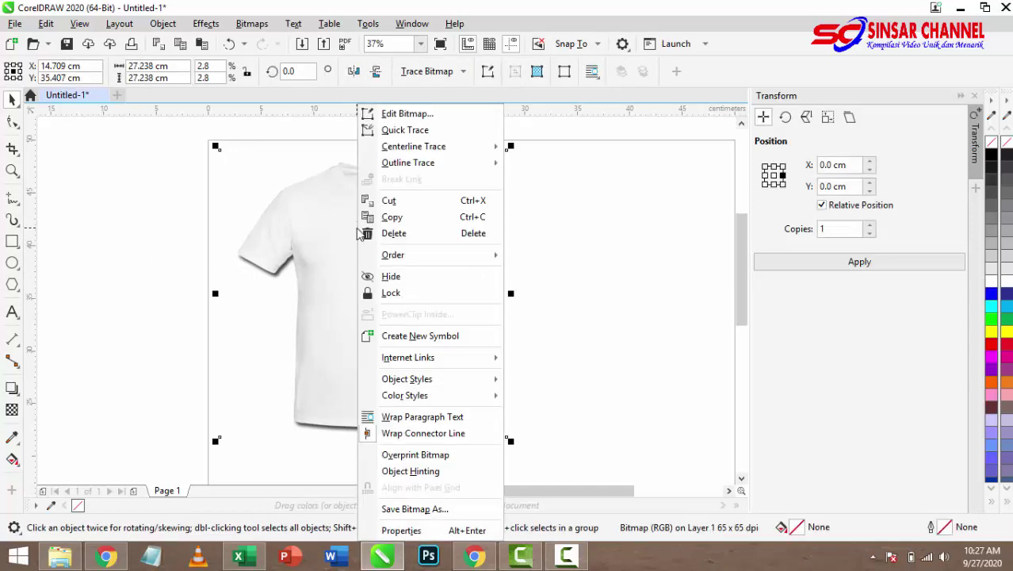
click(390, 293)
click(562, 287)
scroll(448, 251, right, 1)
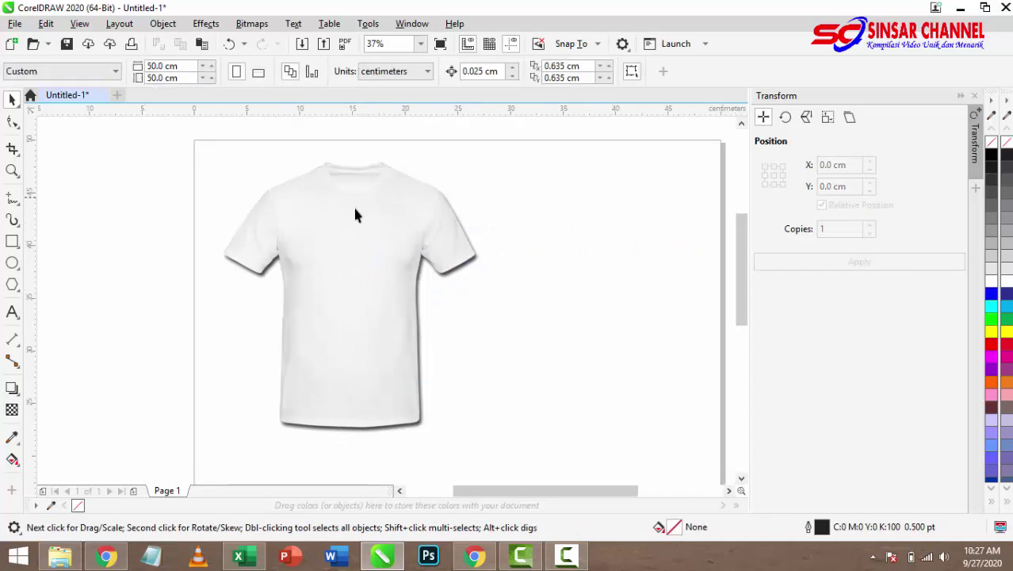
Activate the Pen tool and set its outline width to Hairline
click(18, 207)
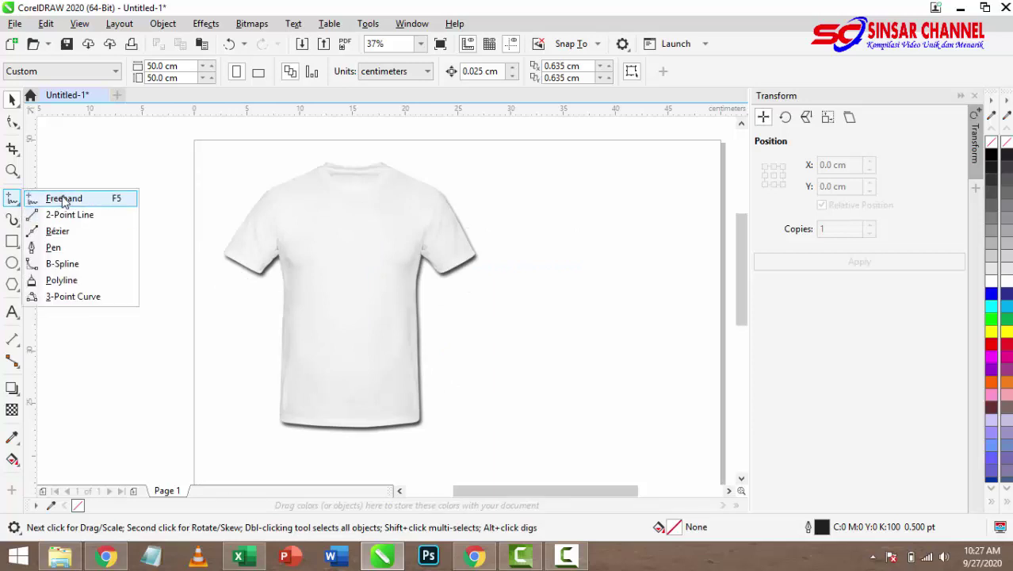
click(49, 248)
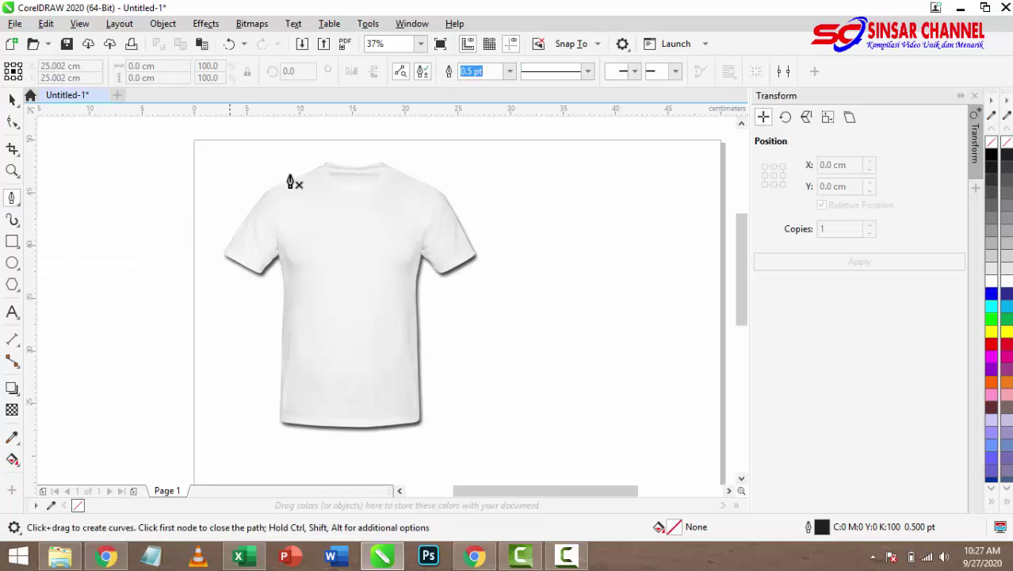
click(509, 72)
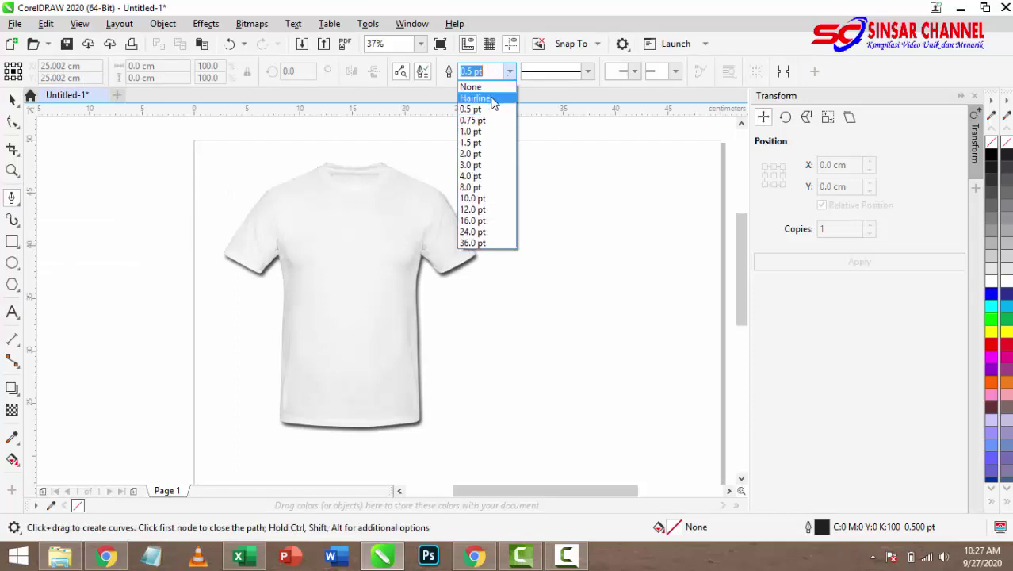
click(492, 97)
Start the outline with the Pen tool on the shirt's left side just above the bottom hem and trace the lower body edge upward
scroll(262, 210, up, 2)
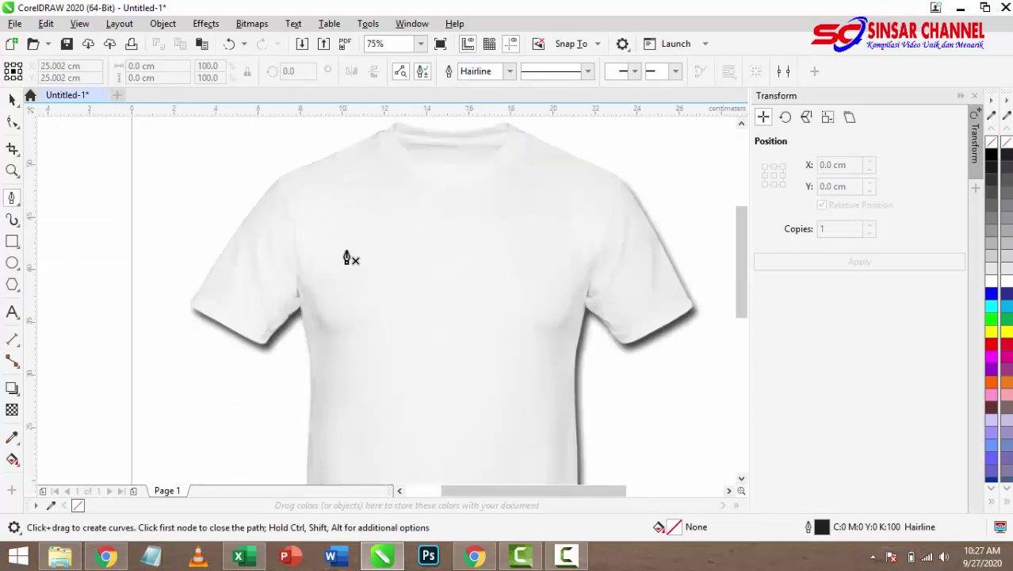
scroll(354, 243, down, 2)
scroll(346, 448, up, 2)
scroll(325, 467, up, 4)
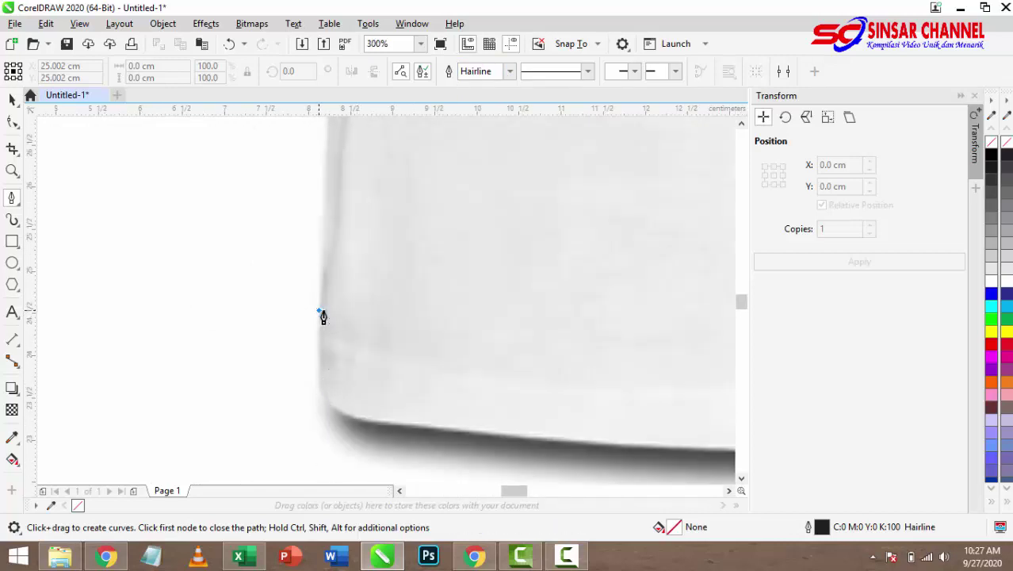
scroll(349, 341, down, 3)
scroll(355, 220, up, 1)
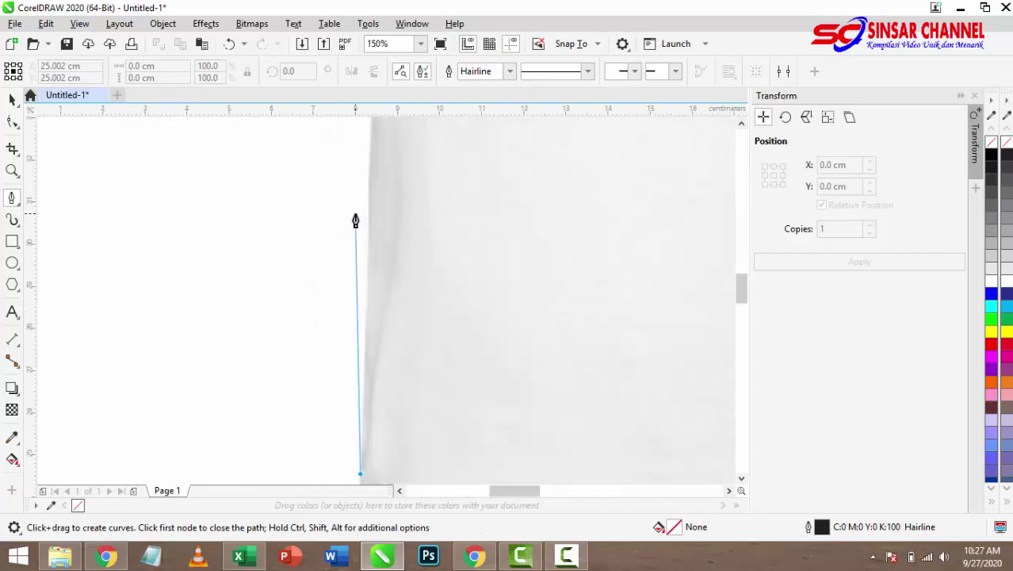
double_click(368, 279)
scroll(389, 313, down, 2)
scroll(392, 217, up, 3)
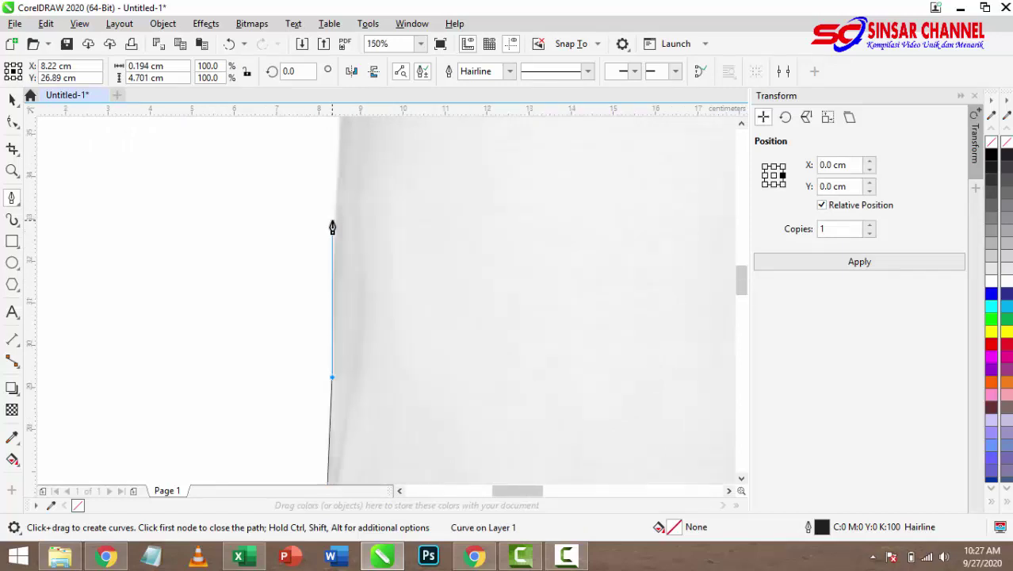
click(328, 289)
scroll(341, 303, down, 1)
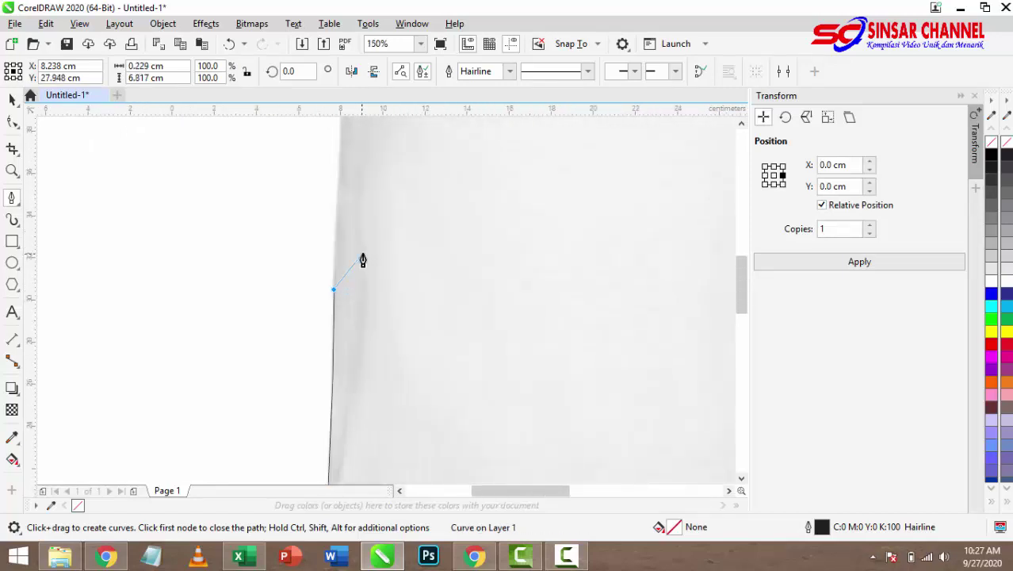
Continue the outline up the left body edge to the armpit, curve the last segment to the photo, and remove the armpit node's outgoing handle
scroll(358, 250, down, 1)
scroll(355, 234, up, 2)
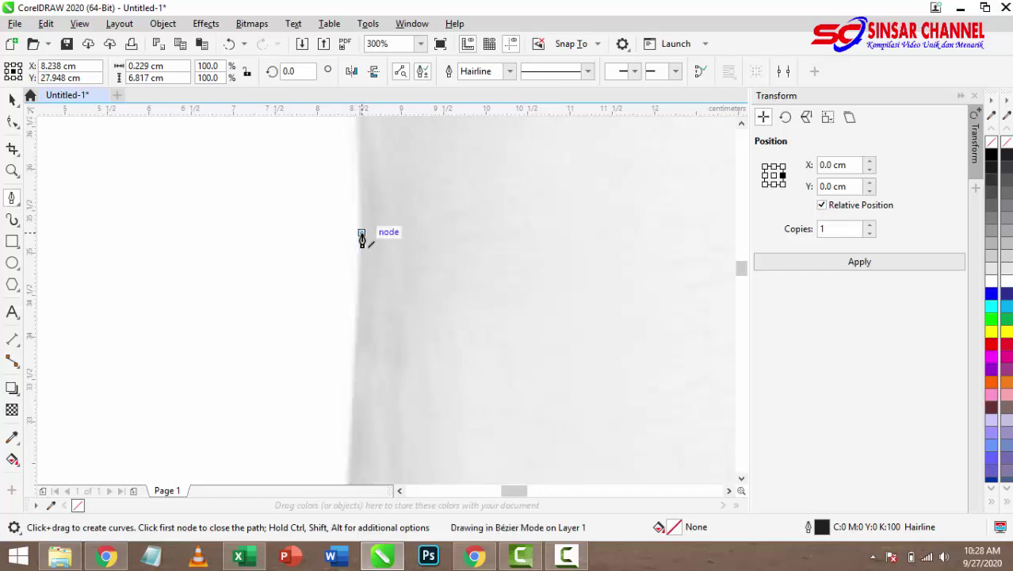
scroll(361, 238, down, 2)
scroll(388, 275, up, 1)
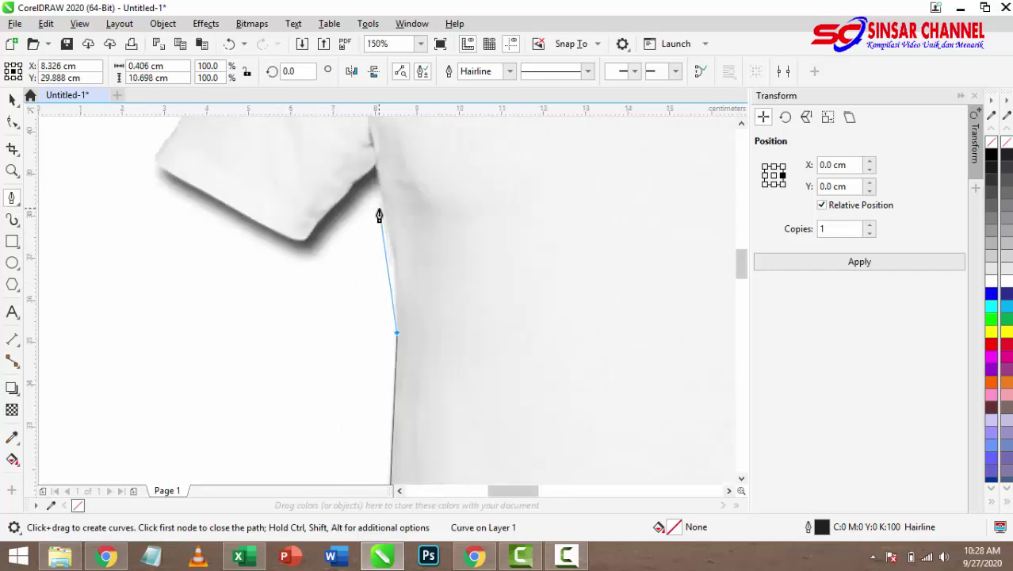
scroll(384, 226, up, 2)
scroll(400, 242, down, 1)
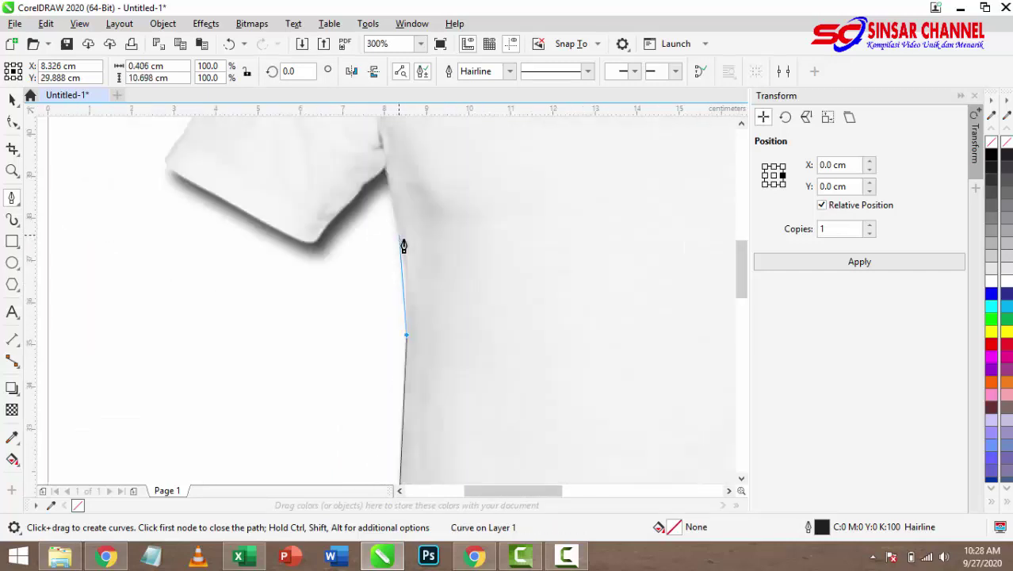
scroll(404, 247, down, 2)
scroll(392, 216, up, 1)
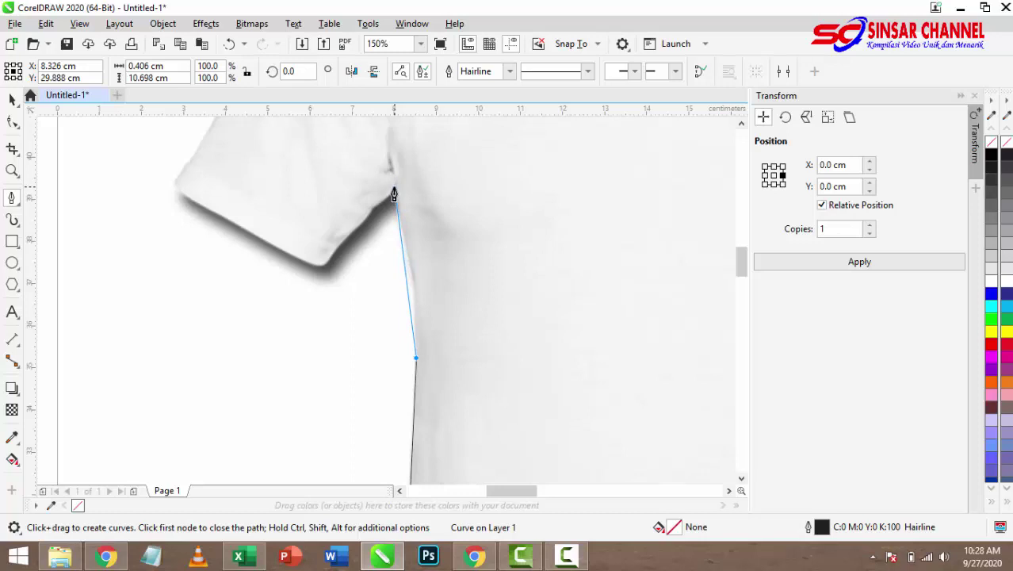
click(394, 194)
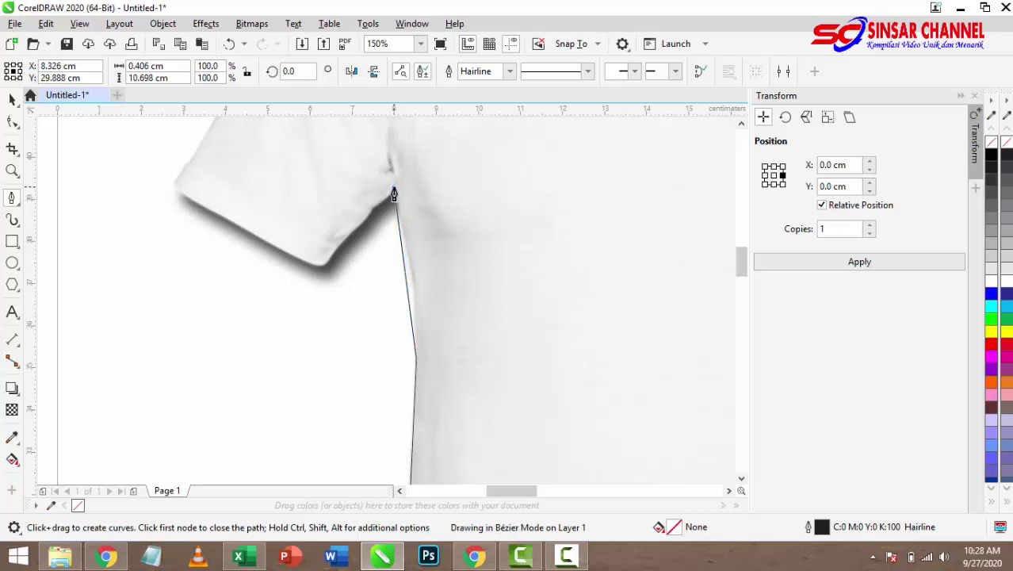
scroll(371, 131, up, 2)
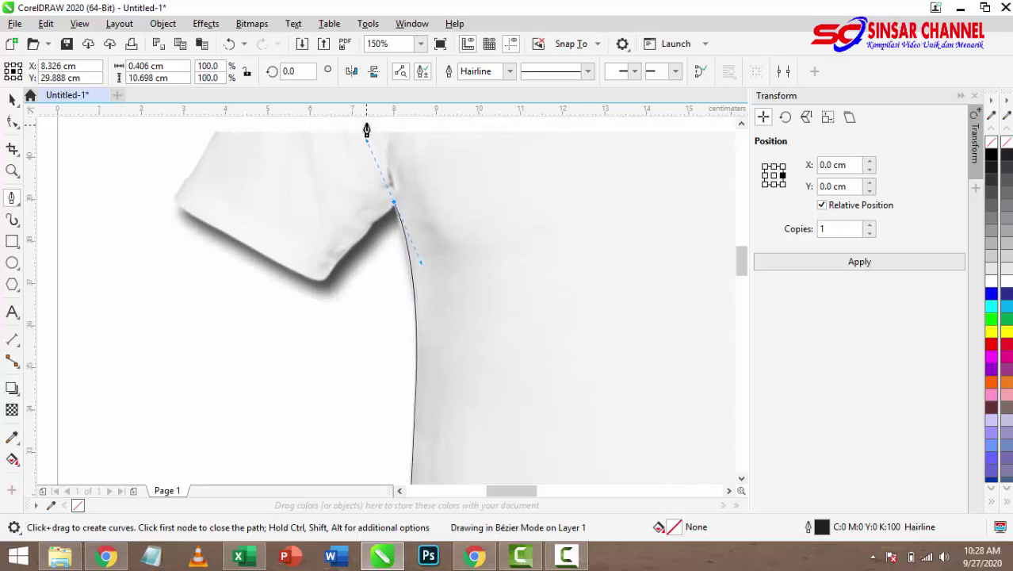
drag(386, 166, 363, 157)
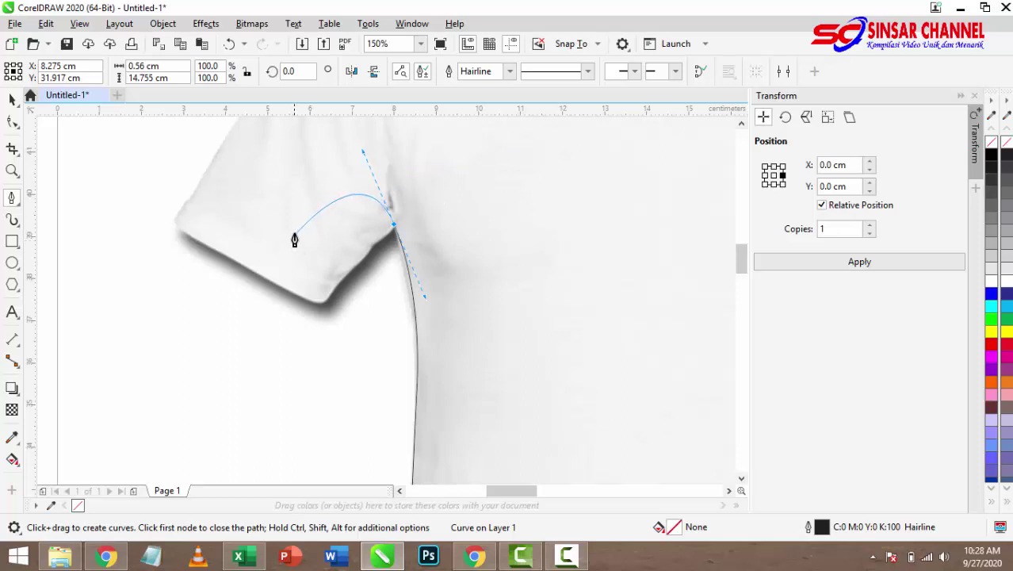
click(394, 228)
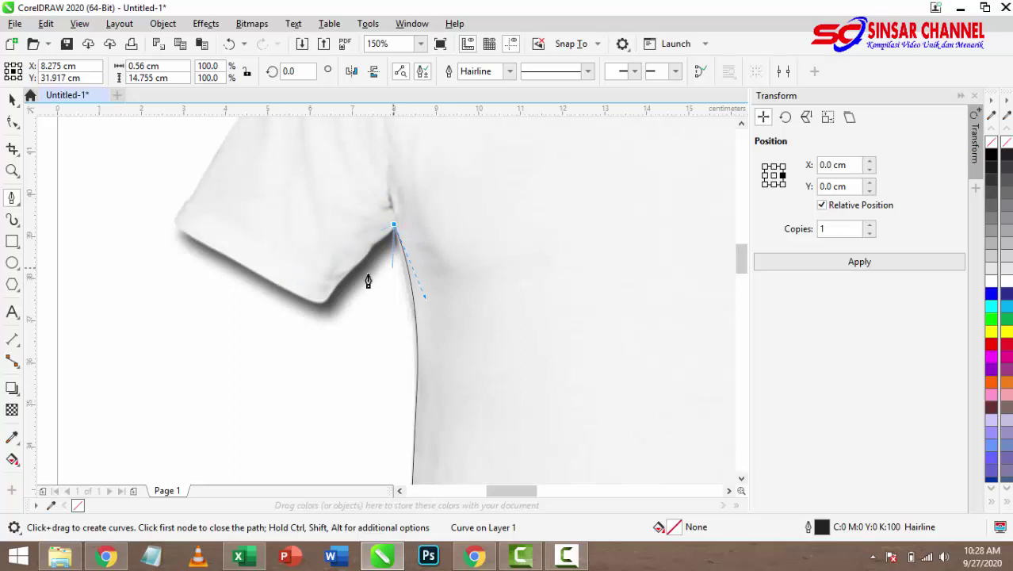
Trace the underside of the left sleeve from the armpit and round the sleeve opening's inner corner with curved segments
scroll(394, 246, up, 1)
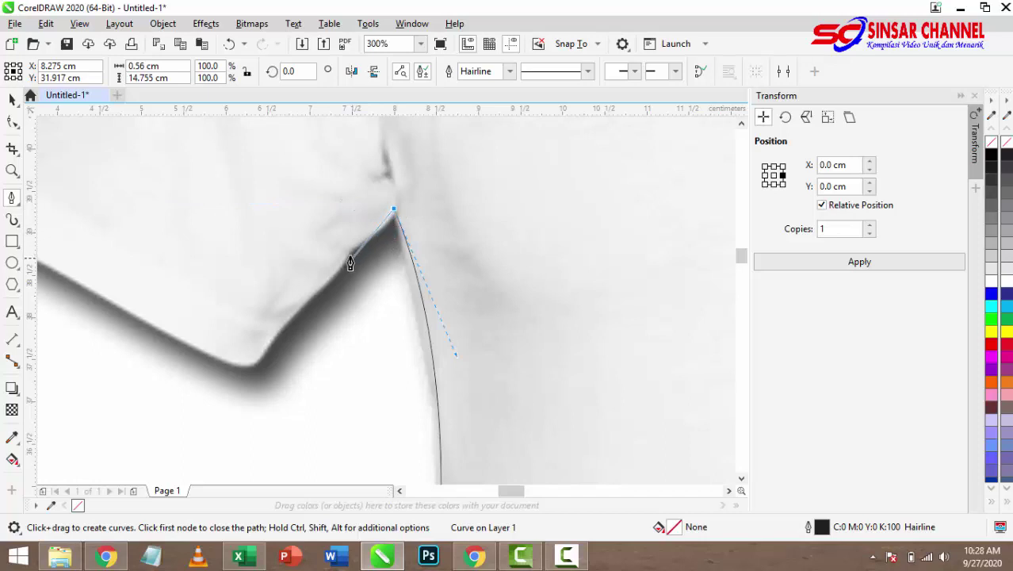
drag(351, 257, 314, 271)
click(350, 251)
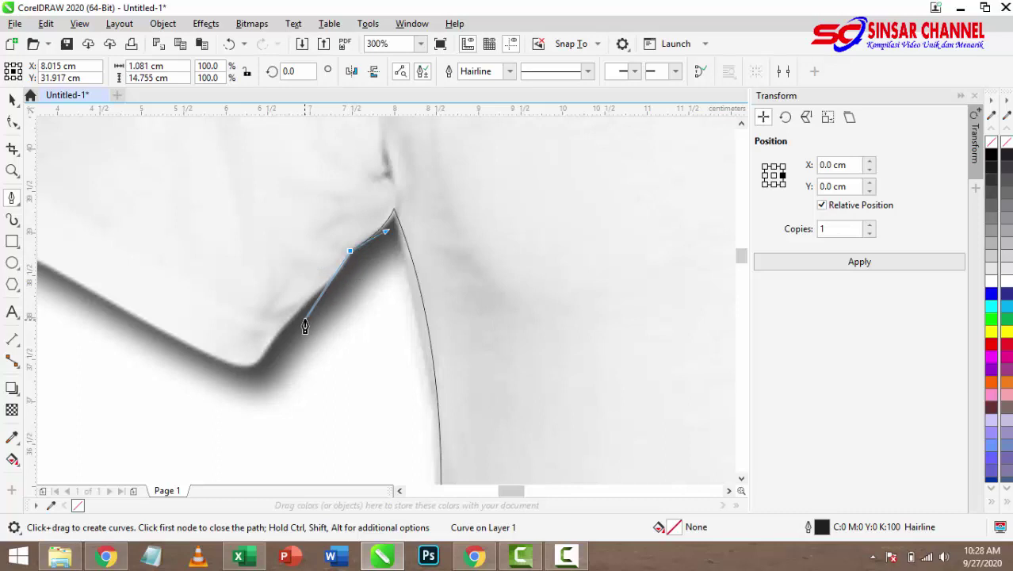
mouse_move(299, 309)
mouse_down()
mouse_move(285, 309)
mouse_move(270, 361)
mouse_move(260, 365)
mouse_up()
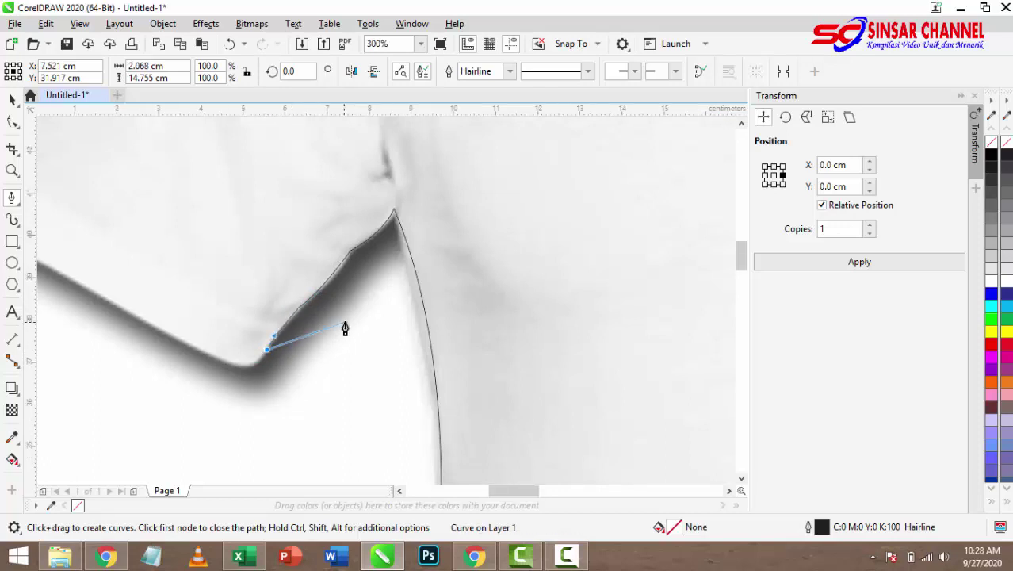
scroll(318, 337, left, 2)
scroll(245, 346, down, 1)
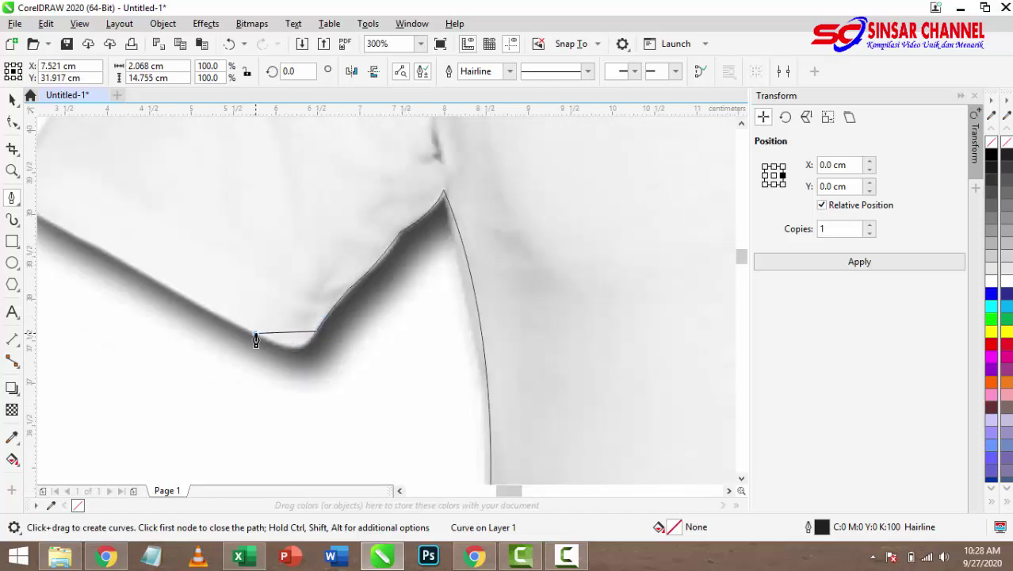
mouse_move(255, 335)
mouse_down()
mouse_move(226, 331)
mouse_move(207, 309)
mouse_up()
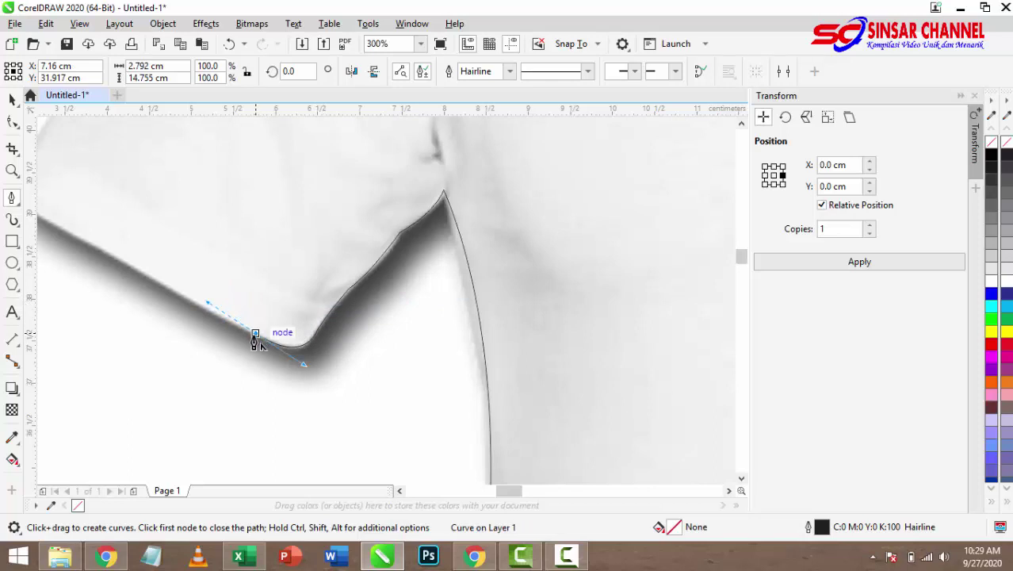
Trace the left sleeve's hem in a straight segment and curve the outline around its outer corner
scroll(456, 334, down, 2)
scroll(363, 300, up, 2)
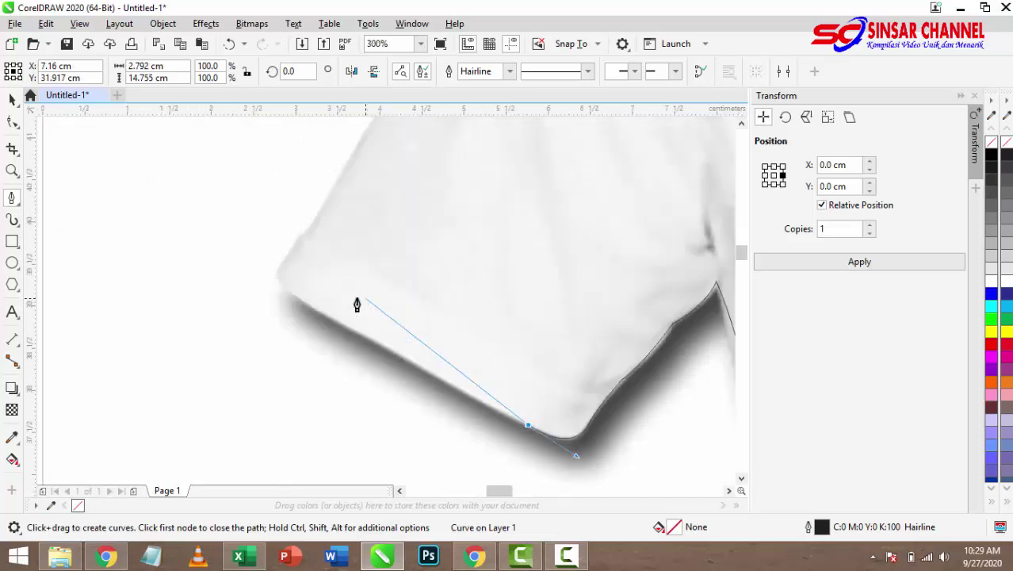
click(316, 311)
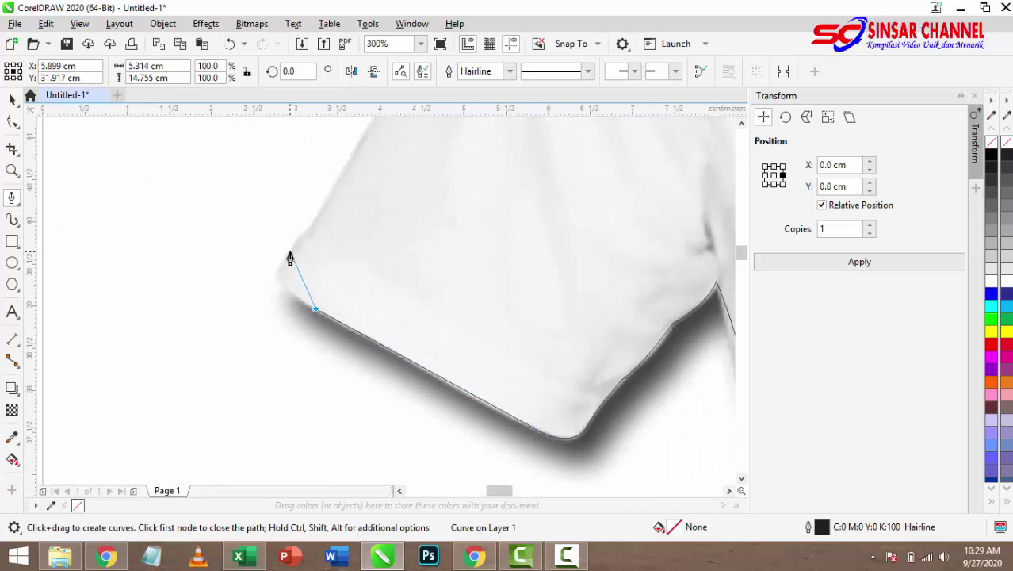
drag(290, 252, 329, 223)
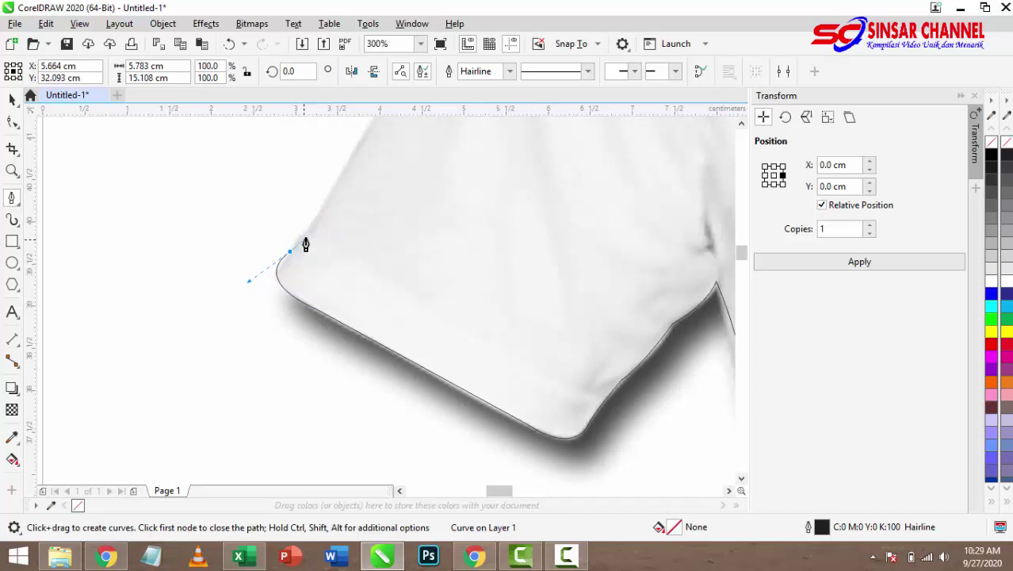
mouse_move(311, 231)
mouse_down()
mouse_move(276, 333)
mouse_move(319, 265)
mouse_move(298, 252)
mouse_move(304, 266)
mouse_move(309, 252)
mouse_up()
Trace the left sleeve's outer edge from the hem corner up to just below the shoulder seam
scroll(301, 287, down, 2)
scroll(319, 264, up, 2)
scroll(298, 252, down, 1)
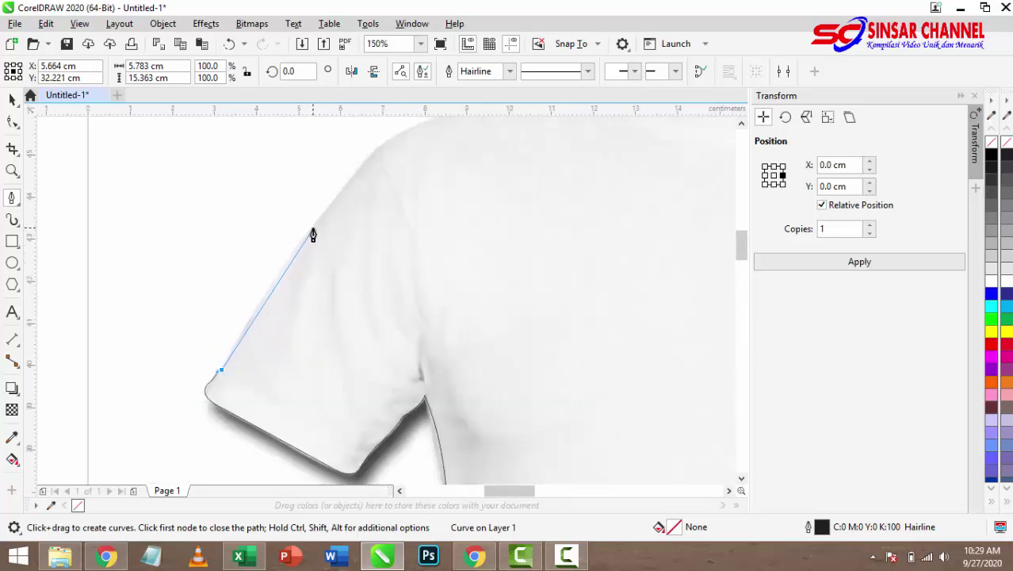
drag(312, 228, 338, 204)
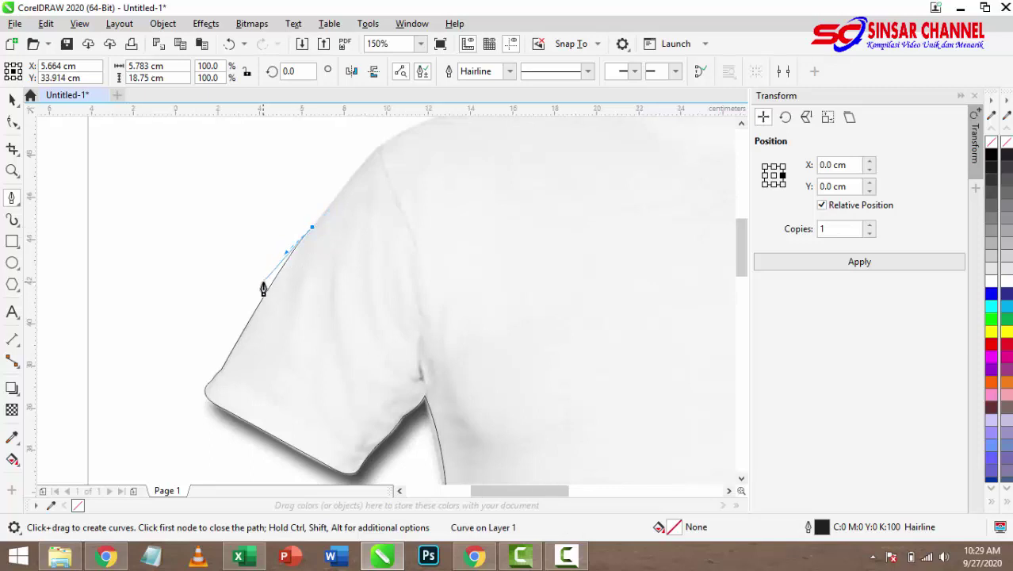
scroll(296, 233, down, 1)
scroll(316, 227, up, 2)
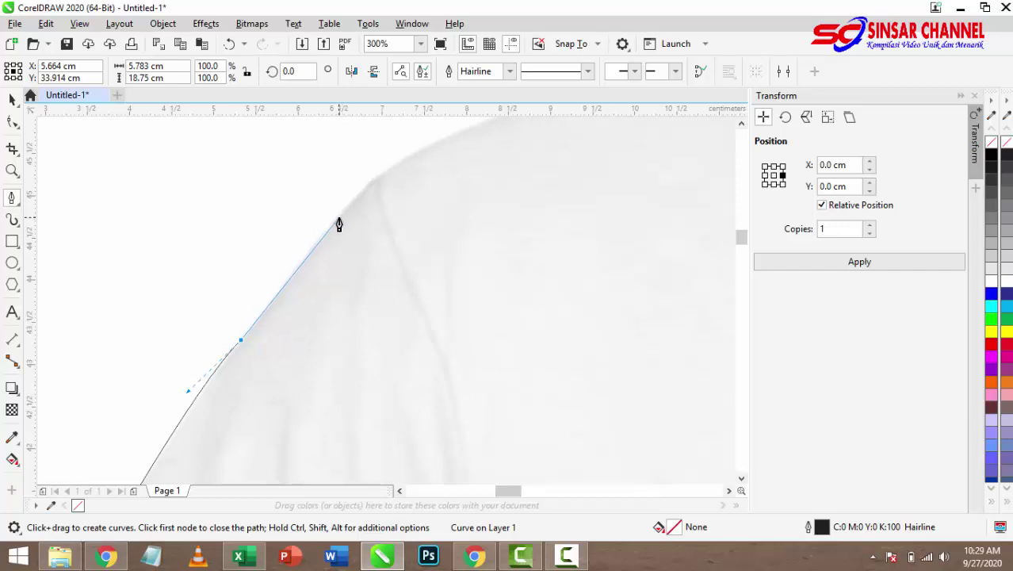
drag(339, 225, 354, 202)
Curve the outline over the left shoulder past the sleeve seam
scroll(296, 256, up, 2)
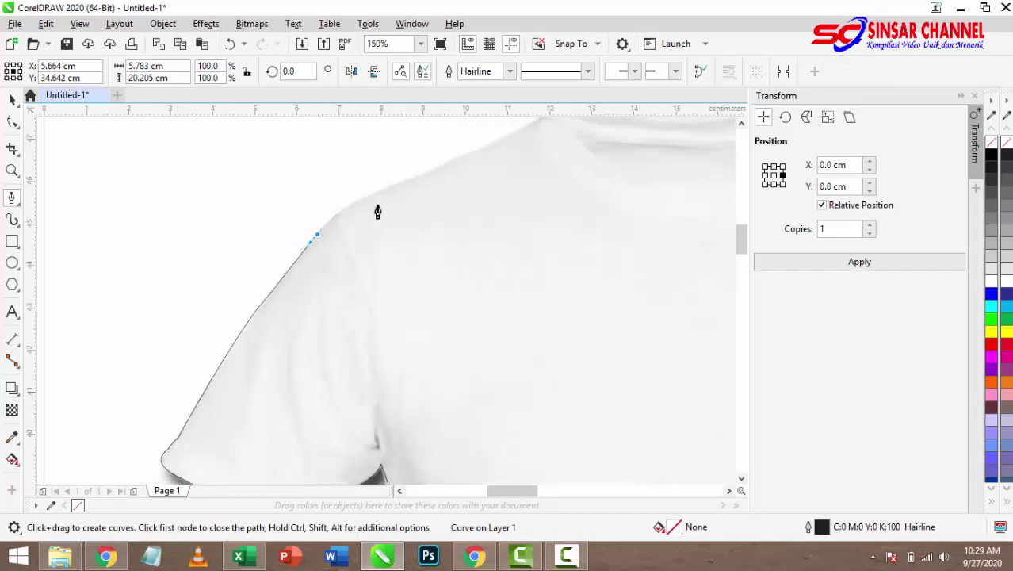
scroll(376, 215, right, 2)
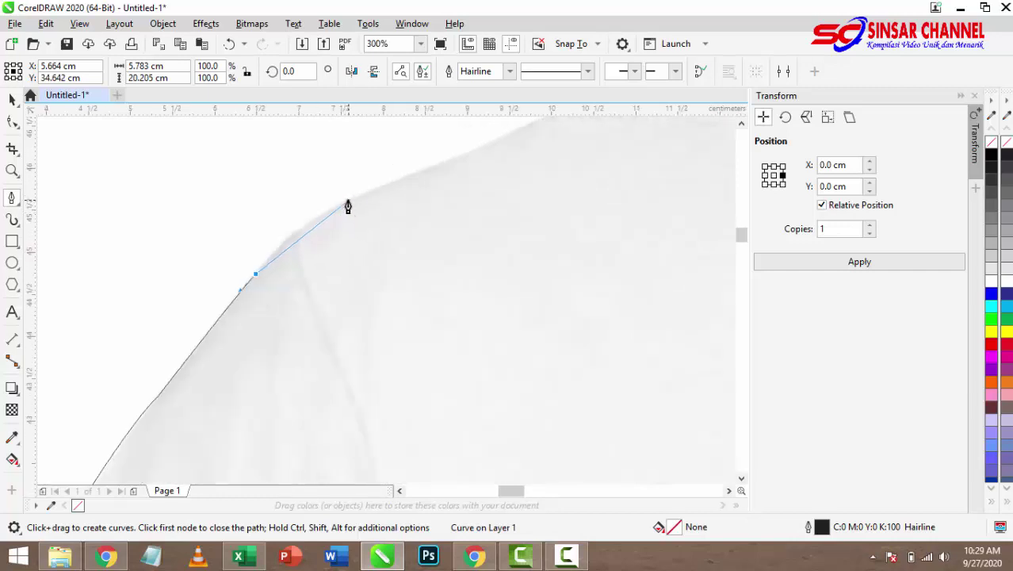
drag(352, 203, 402, 189)
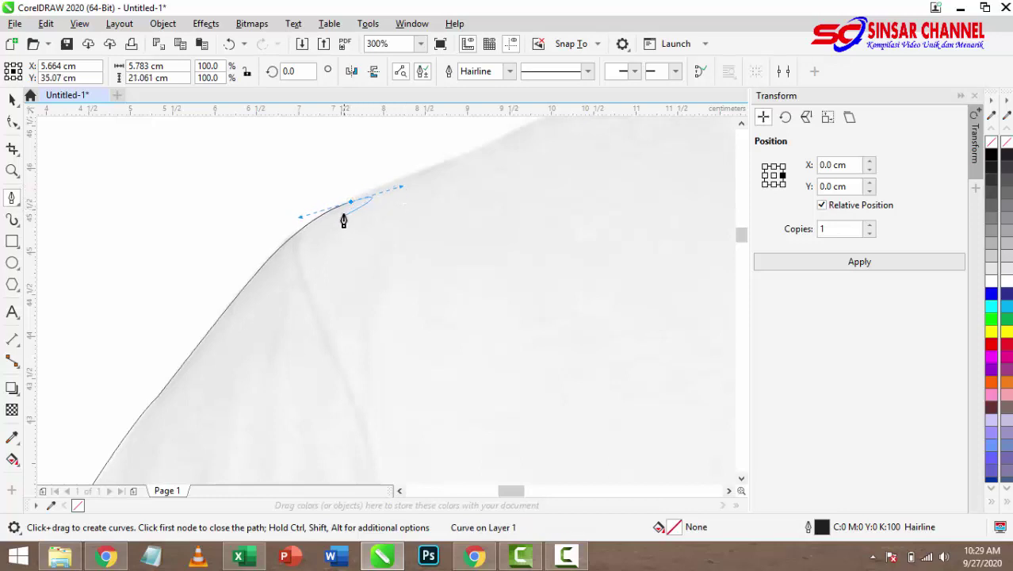
Trace the left shoulder slope from the sleeve seam up to the outer edge of the collar band
scroll(269, 279, down, 2)
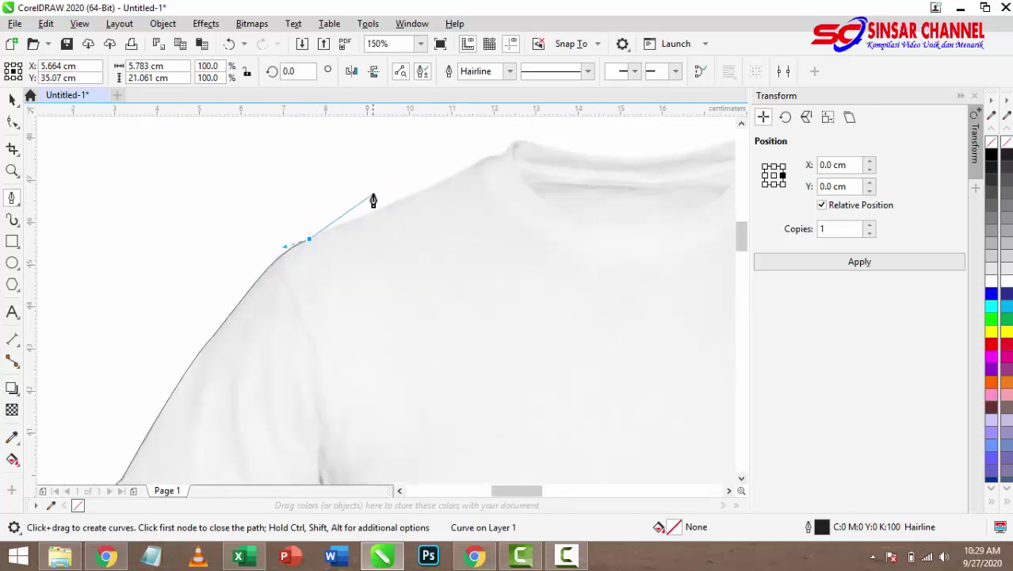
scroll(450, 163, up, 3)
scroll(470, 172, down, 1)
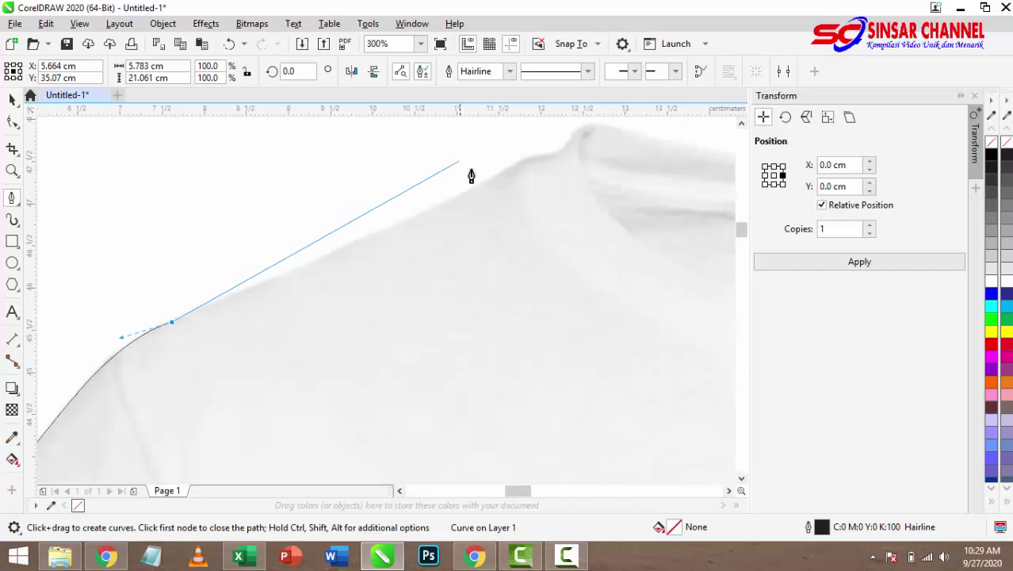
drag(484, 182, 519, 159)
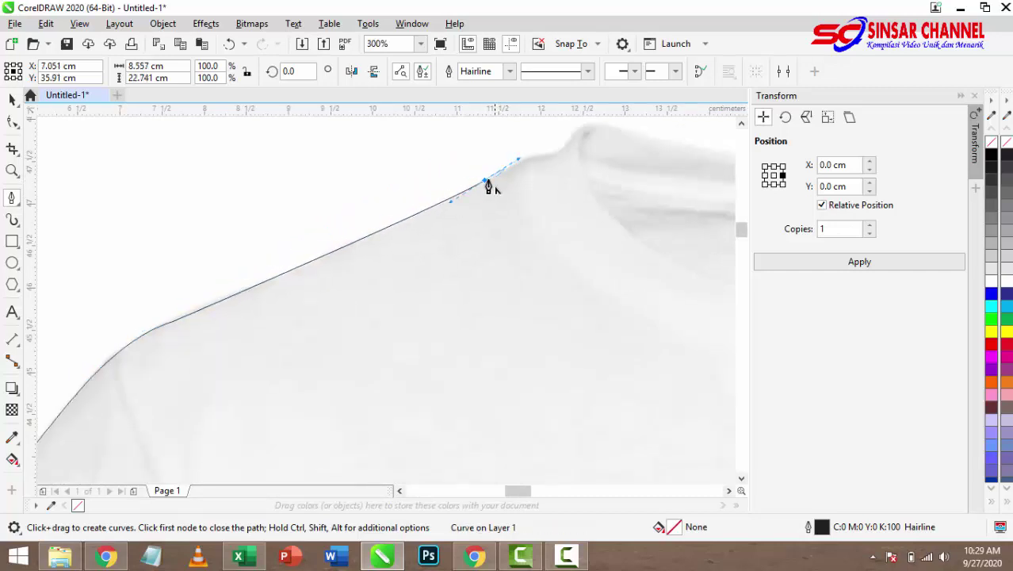
scroll(480, 186, up, 2)
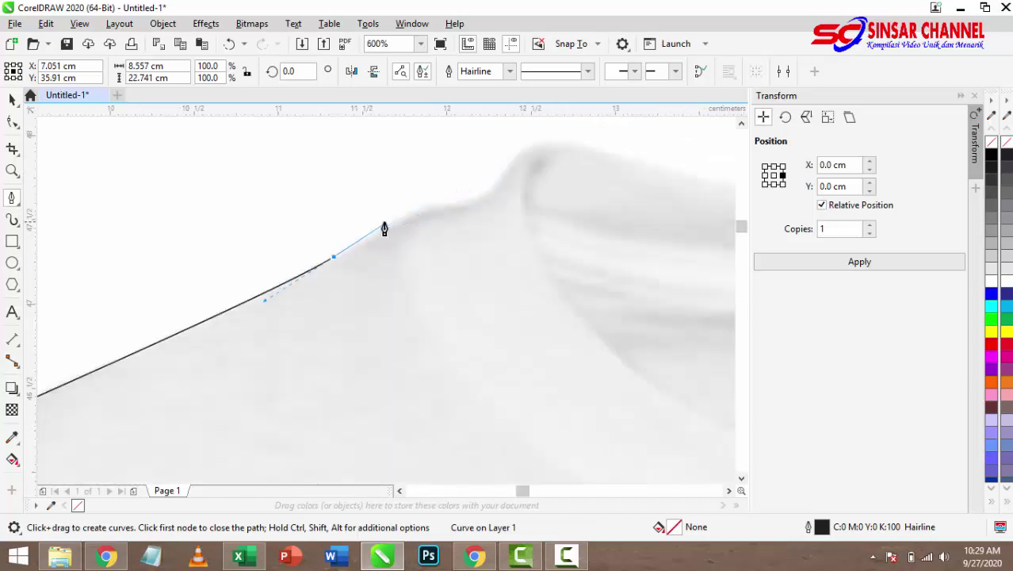
click(398, 227)
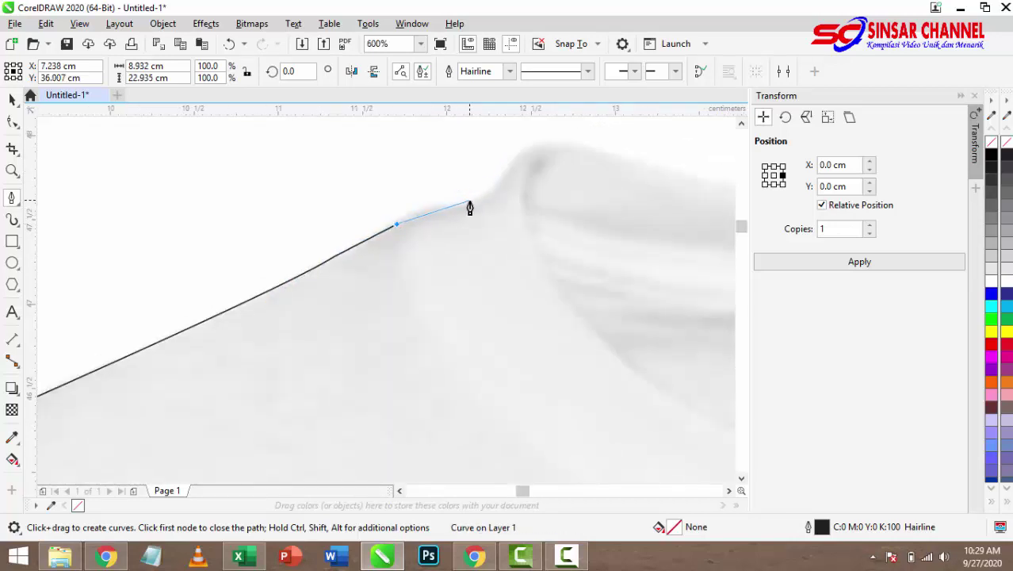
Curve the outline up and over the collar's left peak onto the back neckline, and remove the last node's outgoing handle
drag(474, 201, 521, 201)
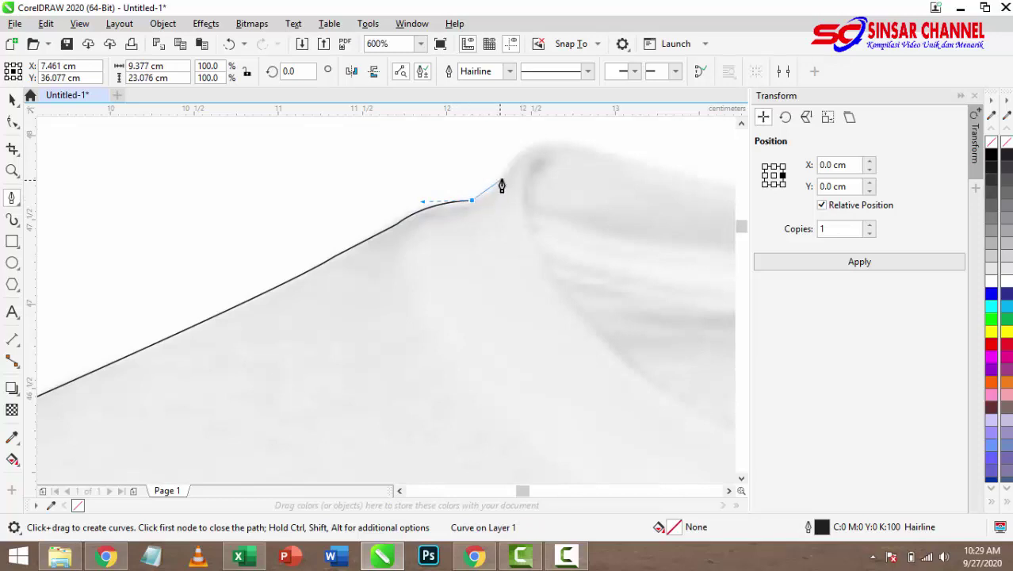
drag(500, 180, 507, 165)
scroll(476, 191, right, 3)
scroll(475, 190, up, 1)
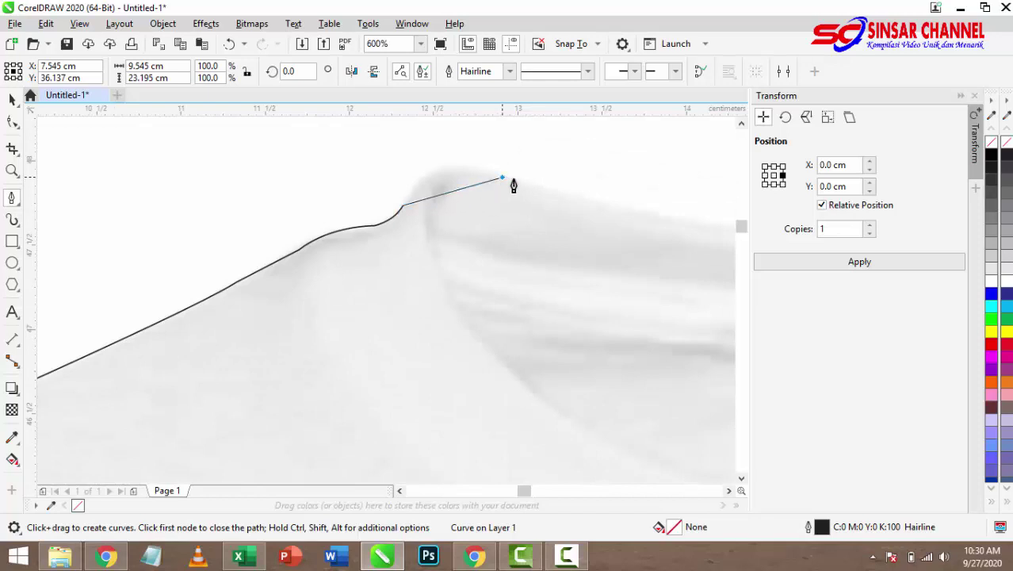
drag(503, 176, 578, 196)
click(503, 176)
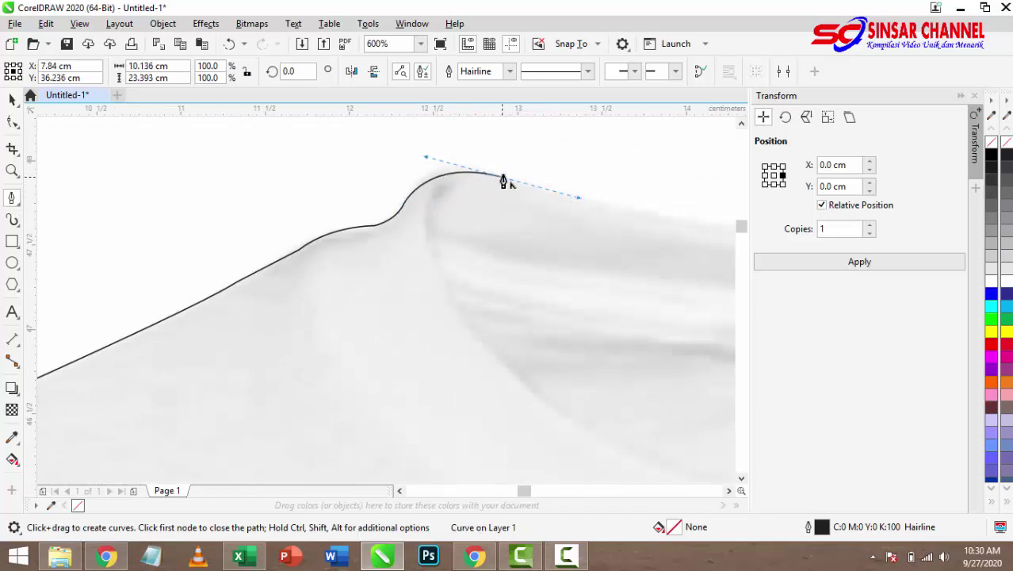
Curve the outline along the back neckline and over the collar's right peak down to the start of the right shoulder
scroll(405, 206, down, 5)
scroll(469, 215, up, 3)
scroll(498, 208, down, 1)
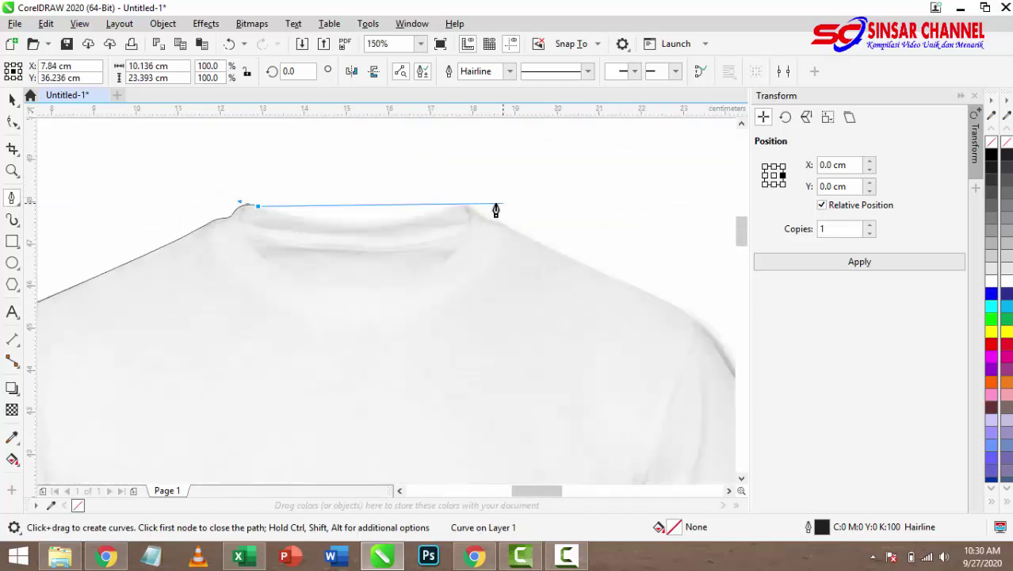
scroll(448, 210, up, 1)
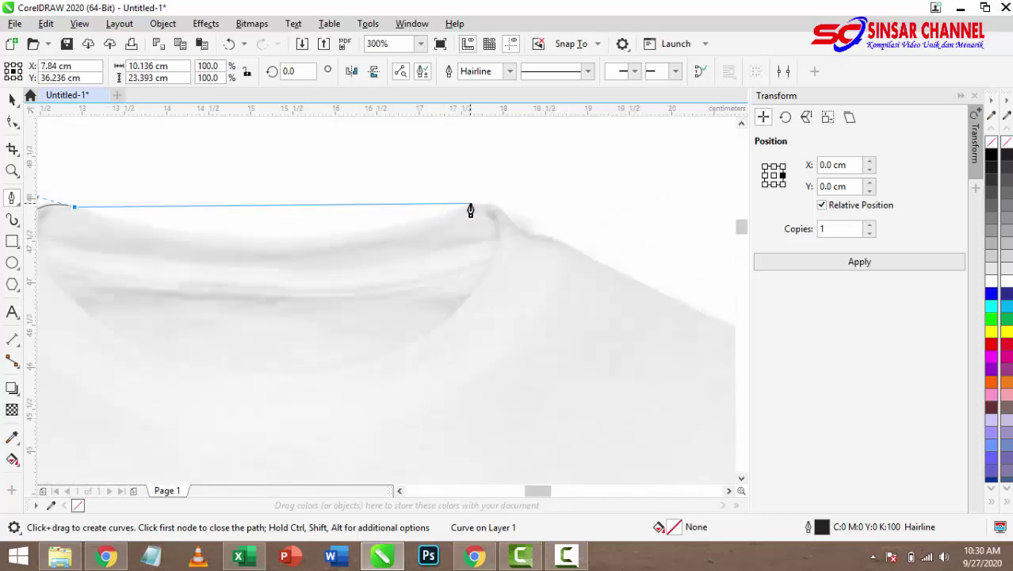
drag(470, 205, 669, 176)
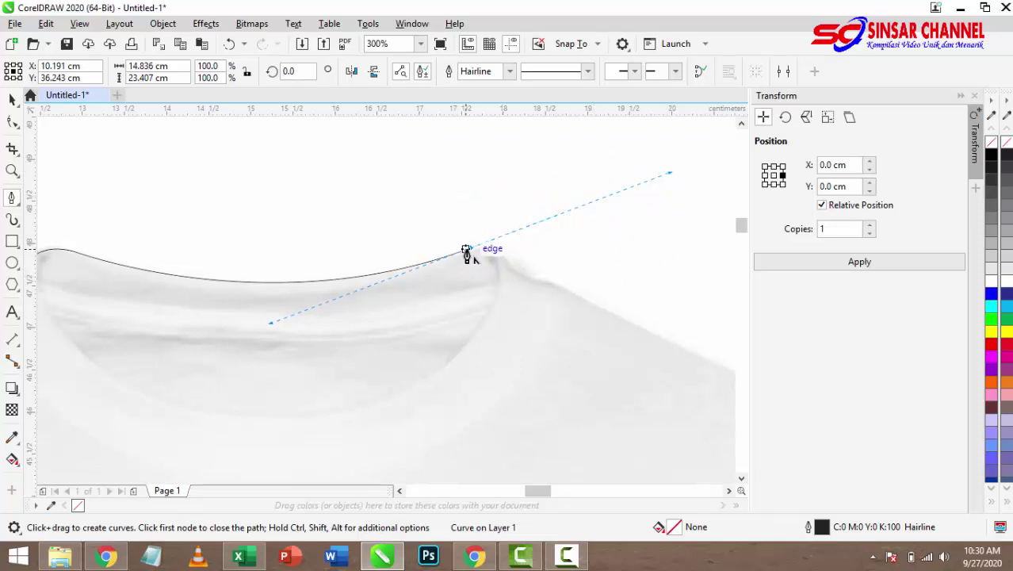
scroll(547, 274, up, 2)
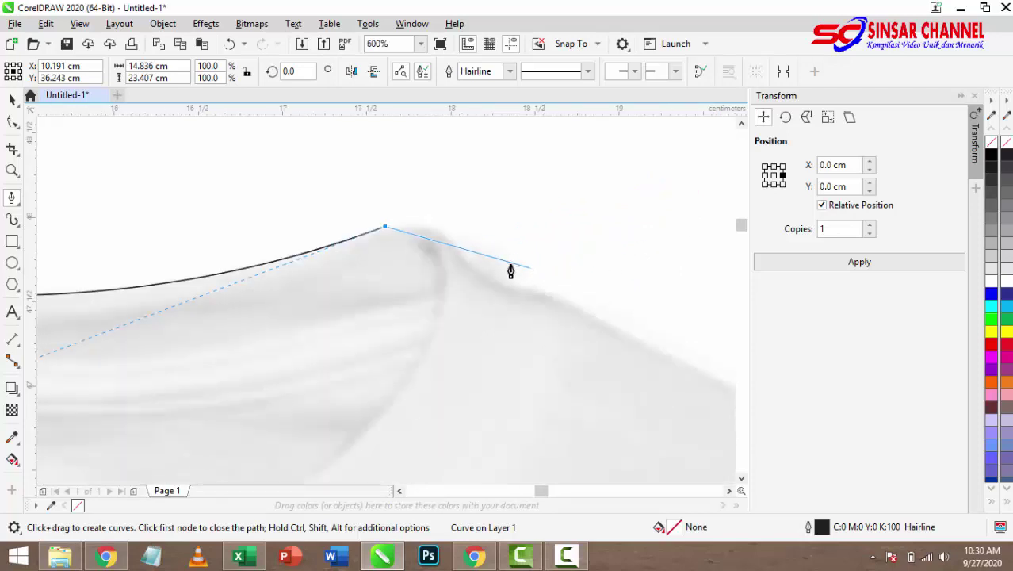
drag(509, 267, 594, 298)
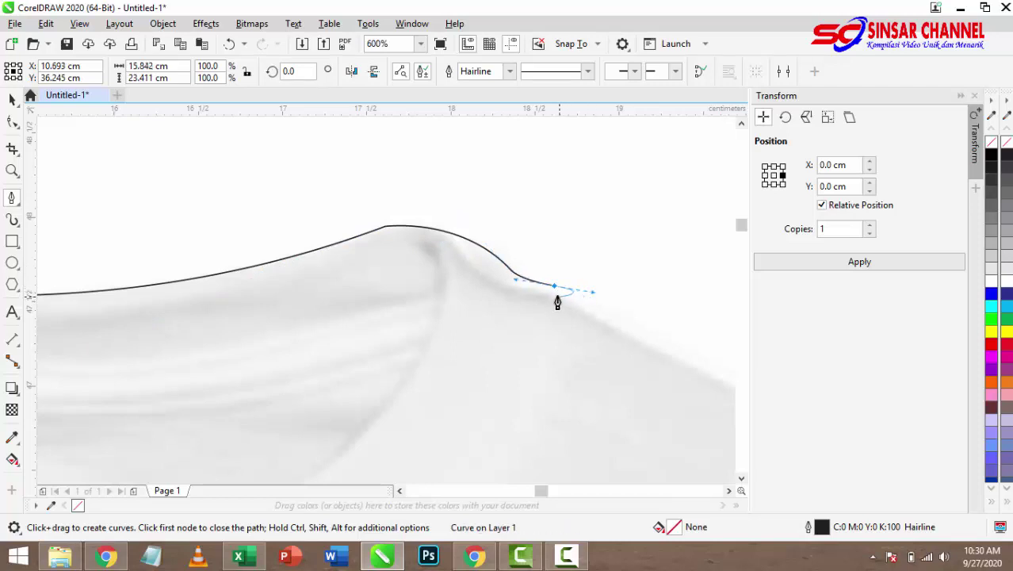
Trace the right shoulder slope from the collar and curve the outline over the shoulder past the sleeve seam
scroll(428, 227, down, 5)
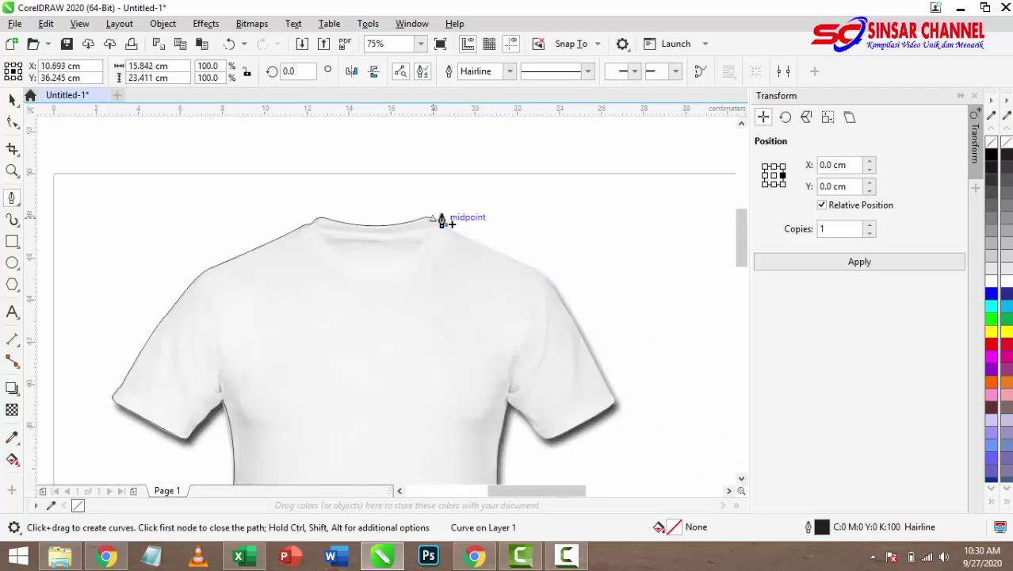
scroll(442, 219, up, 2)
scroll(508, 285, up, 2)
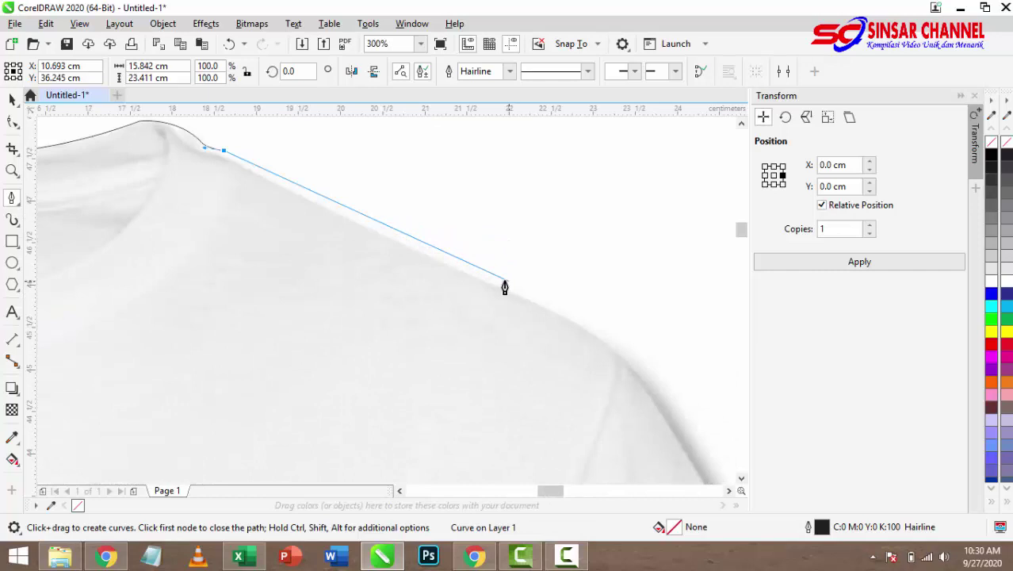
click(465, 272)
drag(465, 274, 521, 291)
scroll(463, 276, down, 2)
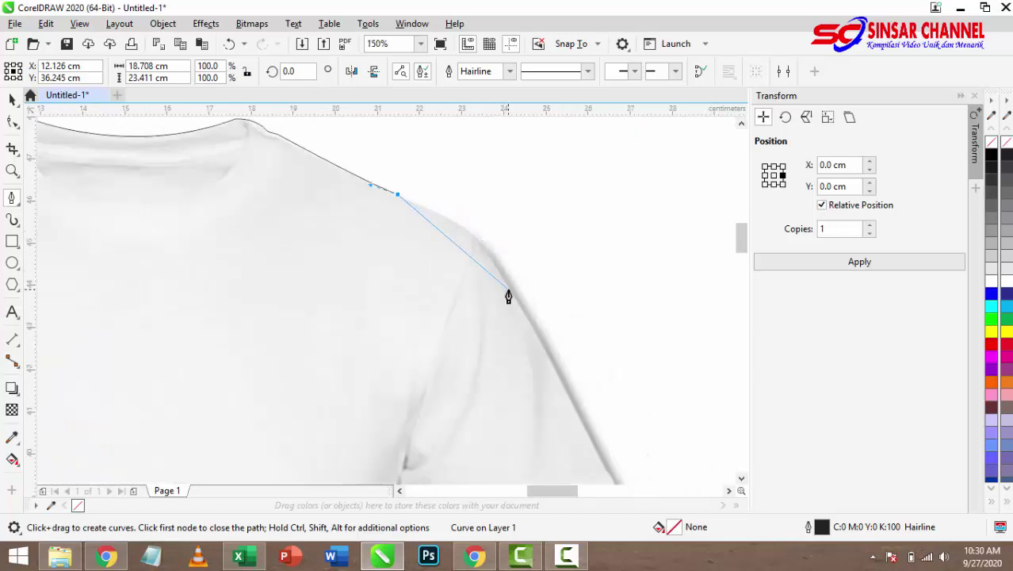
drag(513, 293, 536, 371)
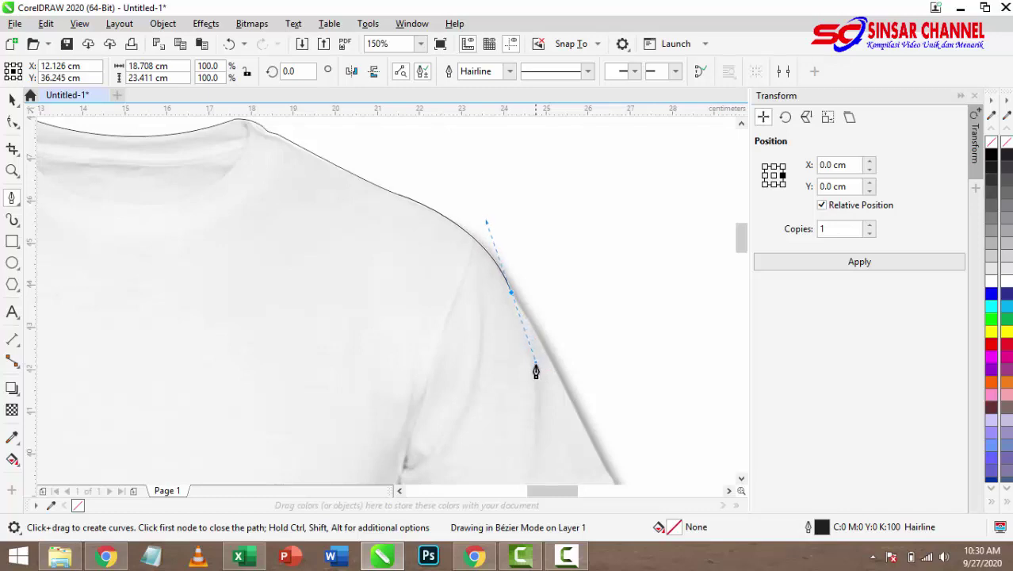
scroll(555, 271, down, 1)
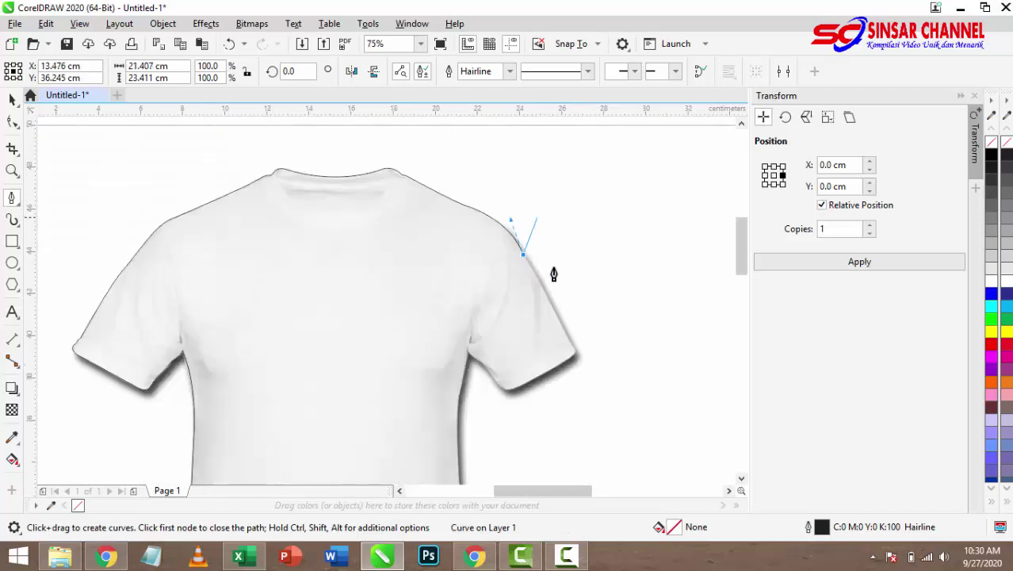
scroll(543, 296, up, 2)
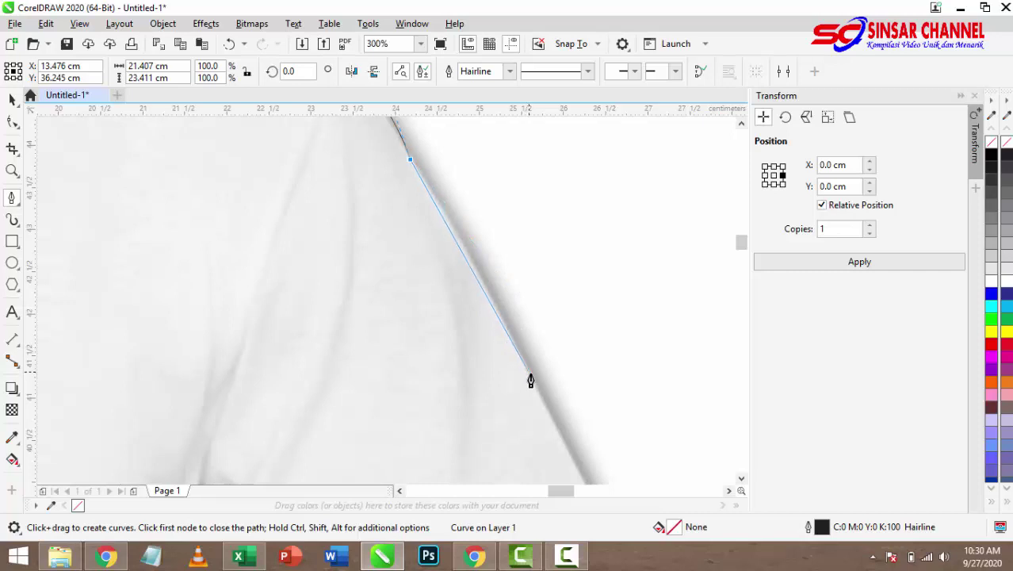
drag(530, 382, 544, 421)
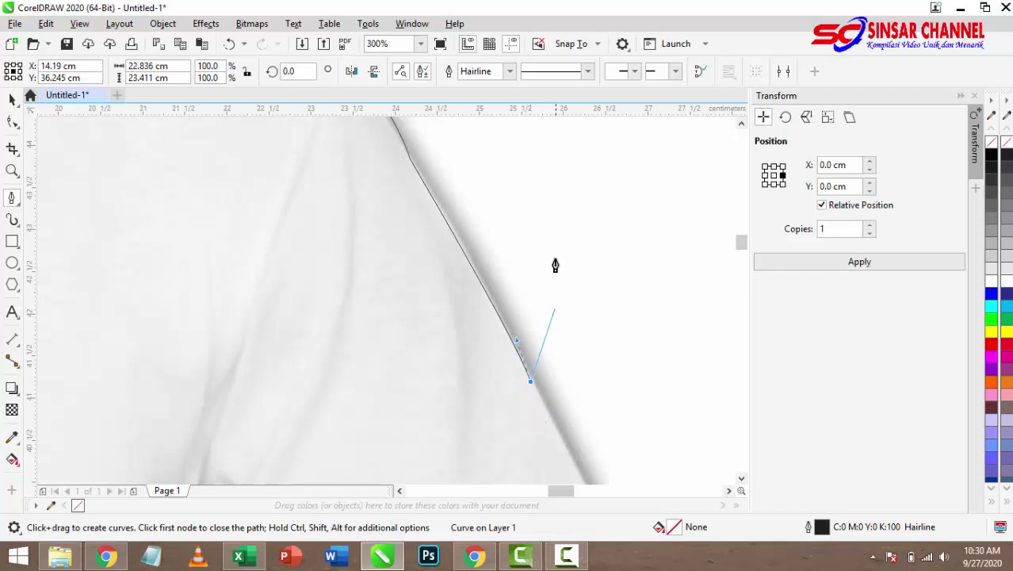
scroll(555, 265, down, 2)
scroll(565, 334, up, 2)
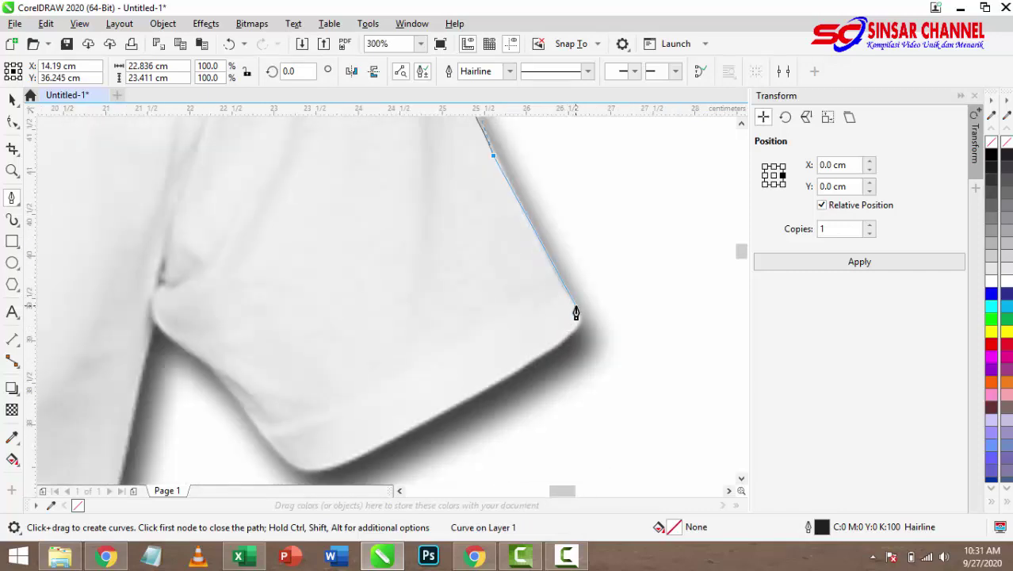
key(ctrl+z)
Trace the right sleeve's outer edge from below the shoulder seam down to just above the hem corner
scroll(572, 305, down, 2)
scroll(547, 233, up, 1)
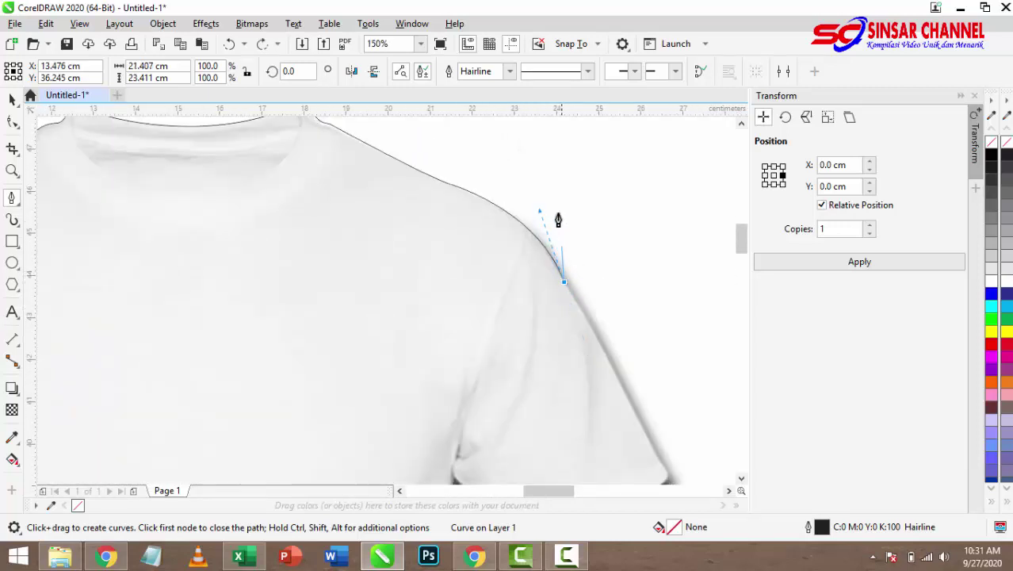
scroll(562, 238, down, 1)
scroll(591, 314, up, 1)
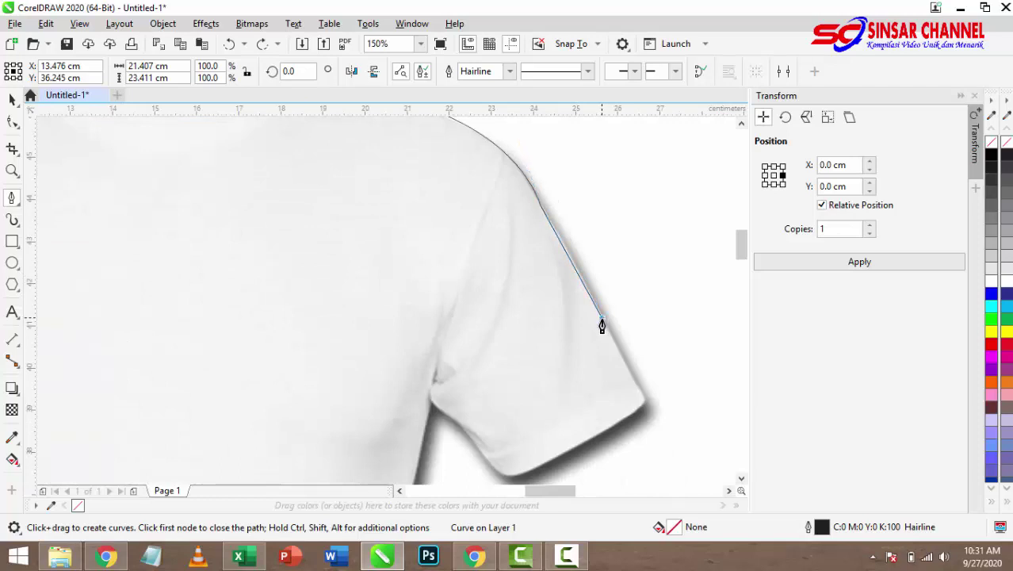
mouse_move(601, 319)
mouse_down()
mouse_move(607, 334)
mouse_move(605, 320)
mouse_up()
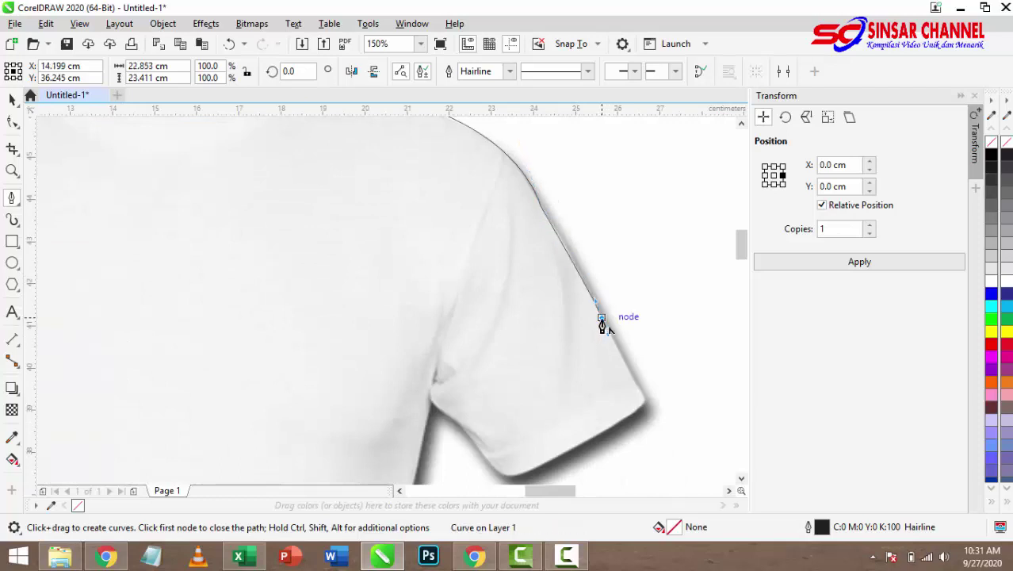
scroll(590, 301, up, 1)
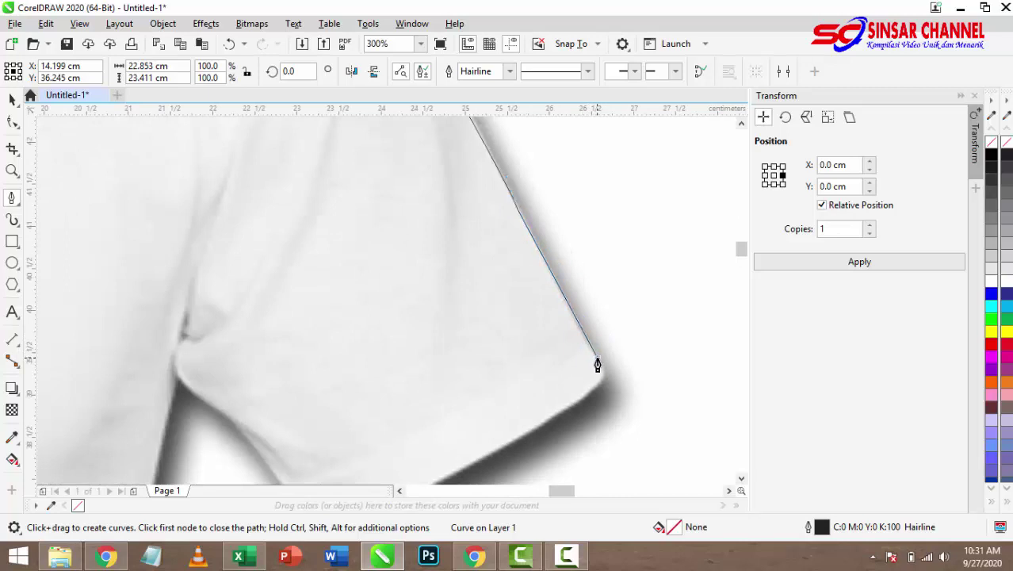
click(598, 365)
Round the right sleeve's outer hem corner and trace the hem and underside up to the armpit
drag(598, 340, 553, 361)
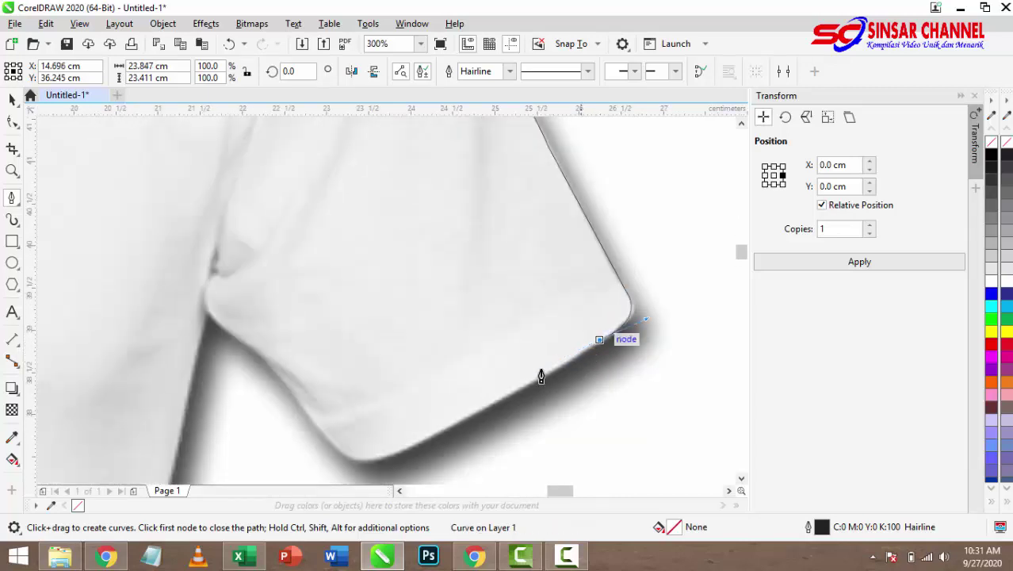
click(411, 447)
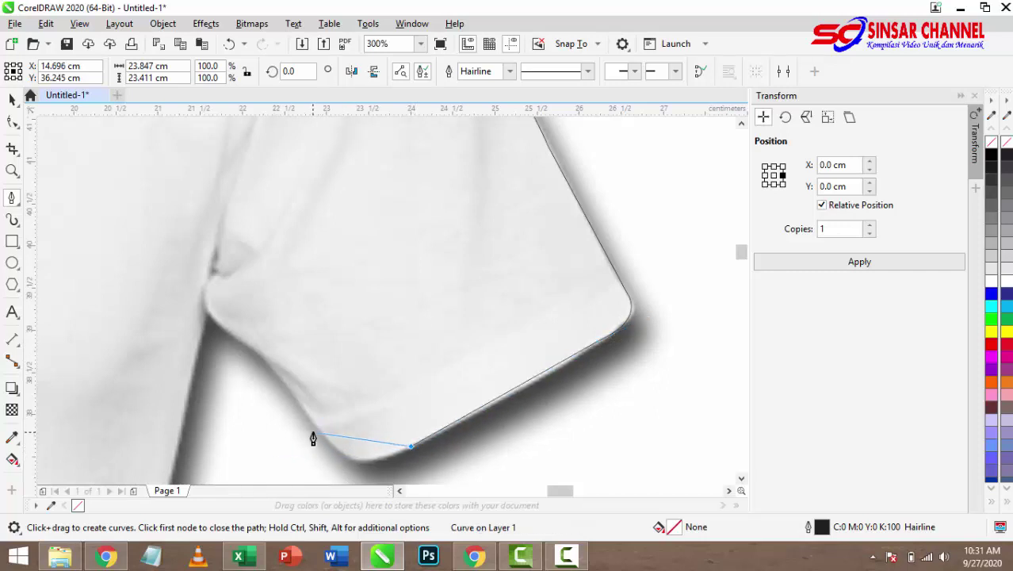
drag(316, 428, 276, 368)
mouse_move(208, 284)
mouse_down()
mouse_move(204, 306)
mouse_move(211, 265)
mouse_move(215, 283)
mouse_up()
Curve the outline from the right armpit down the shirt's right side to the waist
scroll(317, 270, down, 3)
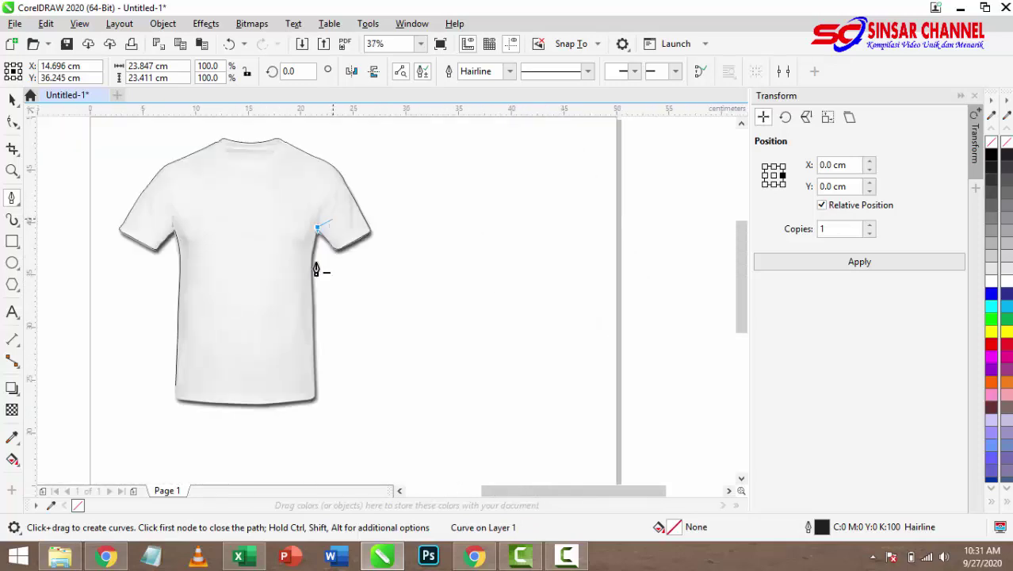
scroll(319, 258, up, 2)
scroll(333, 262, down, 2)
scroll(337, 263, up, 2)
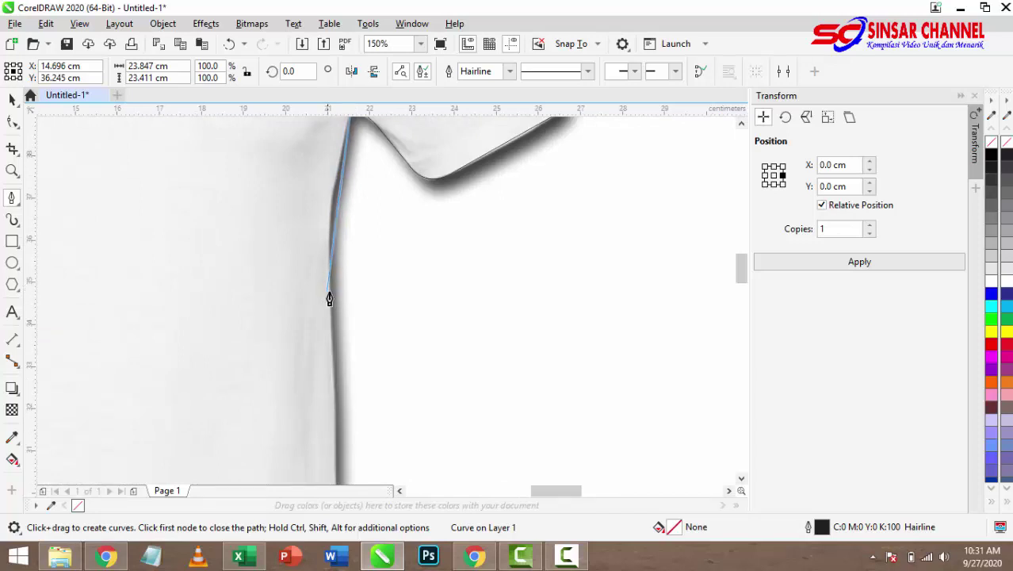
drag(330, 292, 339, 370)
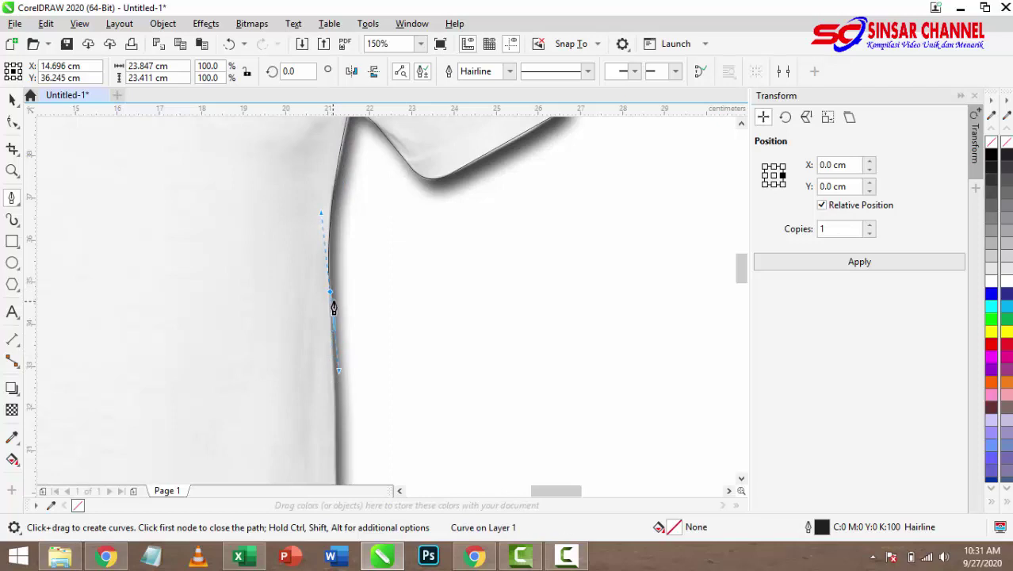
Extend the outline down the shirt's right side from the waist to shortly above the bottom hem
scroll(341, 277, down, 3)
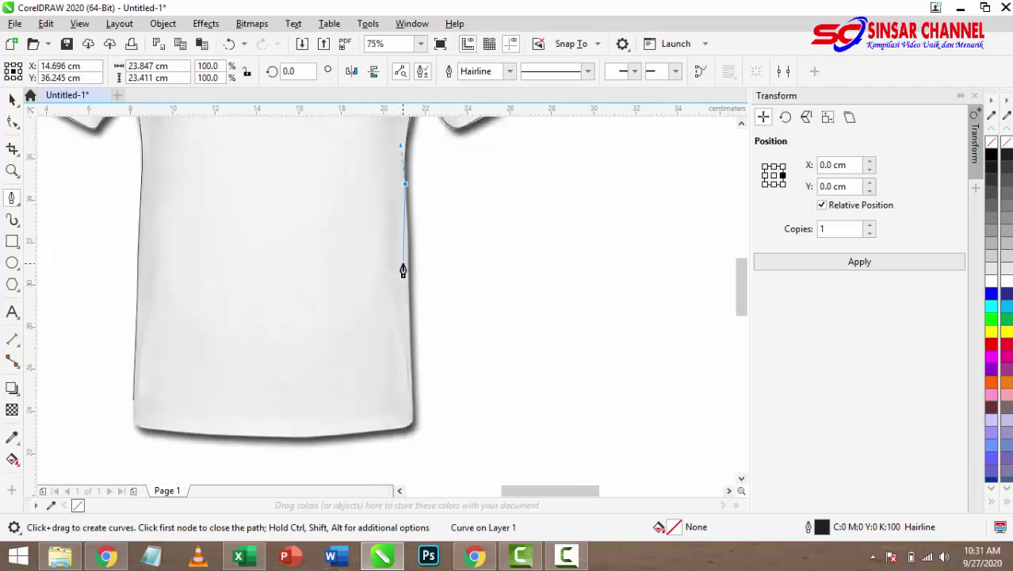
scroll(403, 272, up, 2)
scroll(461, 216, down, 2)
scroll(461, 215, up, 2)
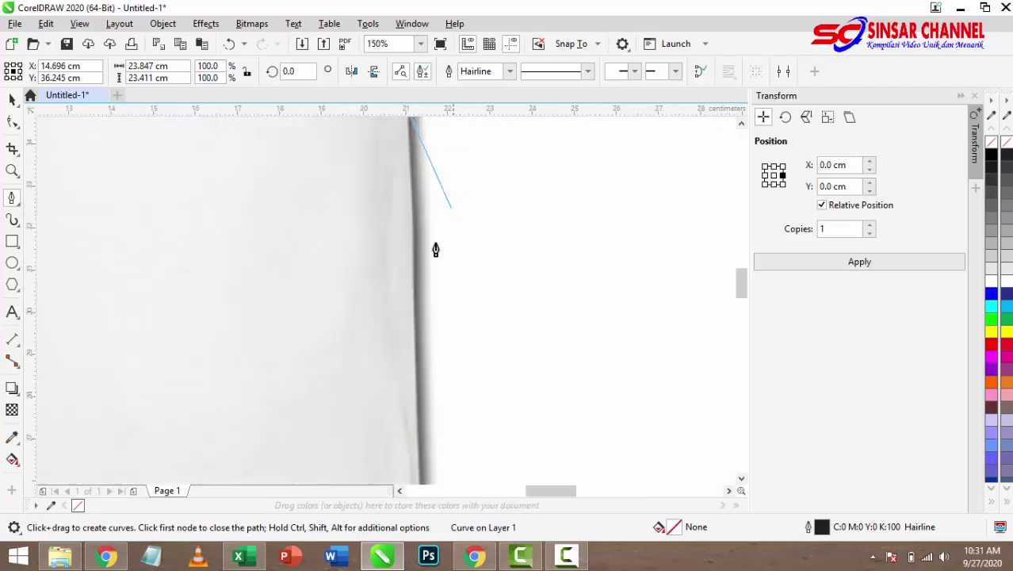
mouse_move(411, 295)
mouse_down()
mouse_move(410, 313)
mouse_move(412, 300)
mouse_up()
scroll(444, 261, down, 2)
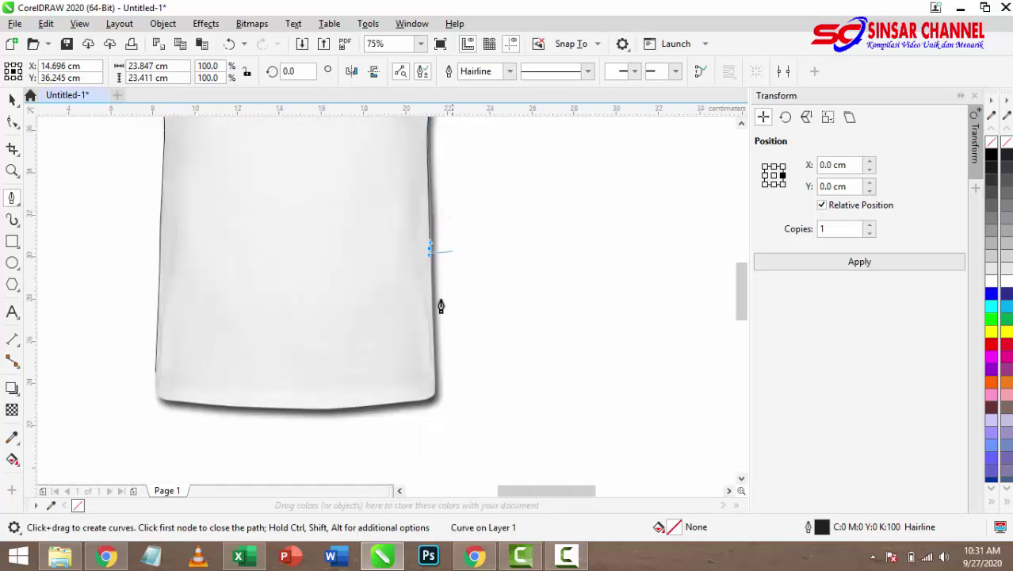
scroll(439, 305, up, 2)
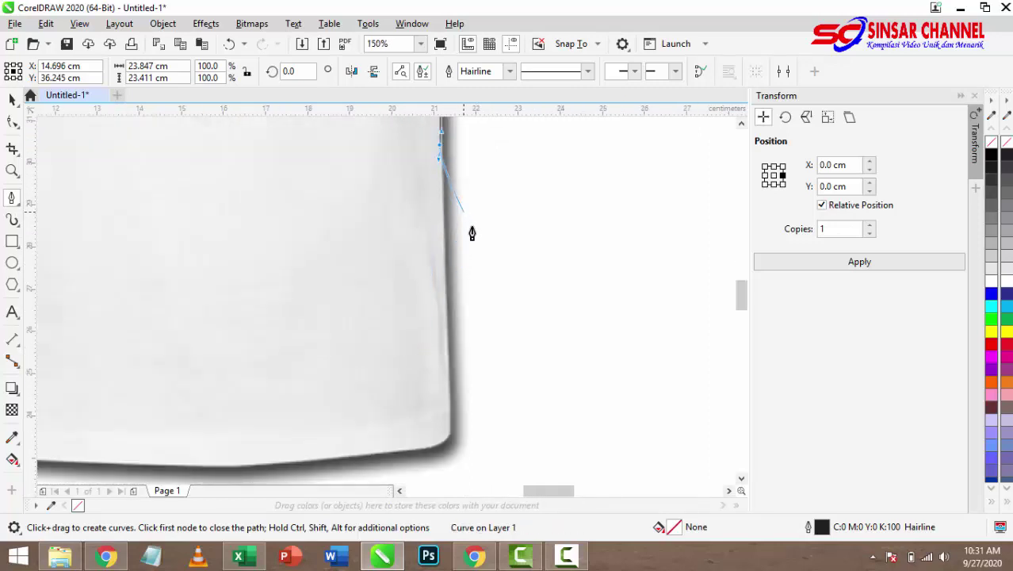
click(439, 146)
drag(446, 366, 448, 398)
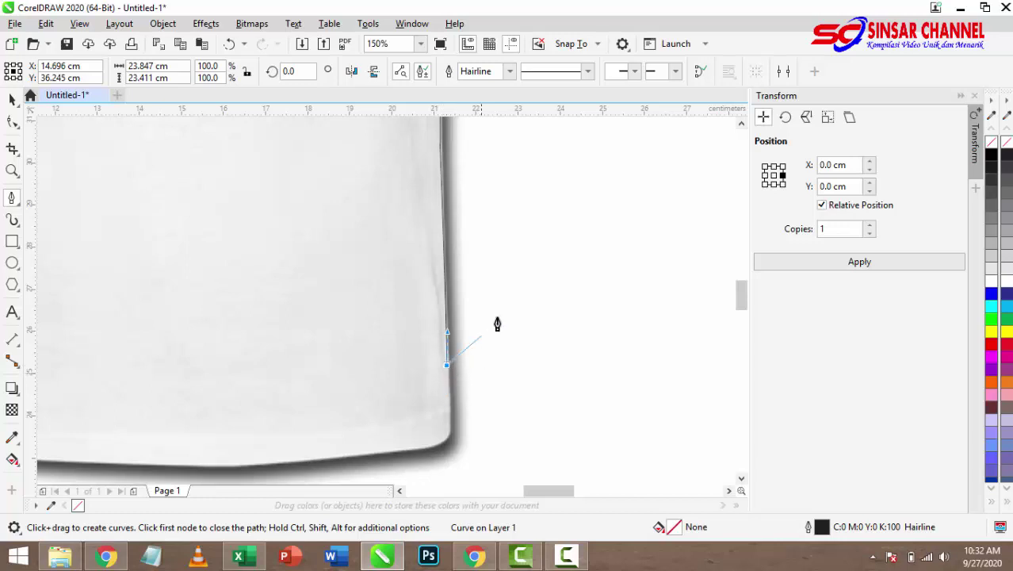
Trace the rest of the right side and round the shirt's lower-right corner onto the bottom hem
scroll(497, 325, down, 2)
scroll(492, 345, up, 3)
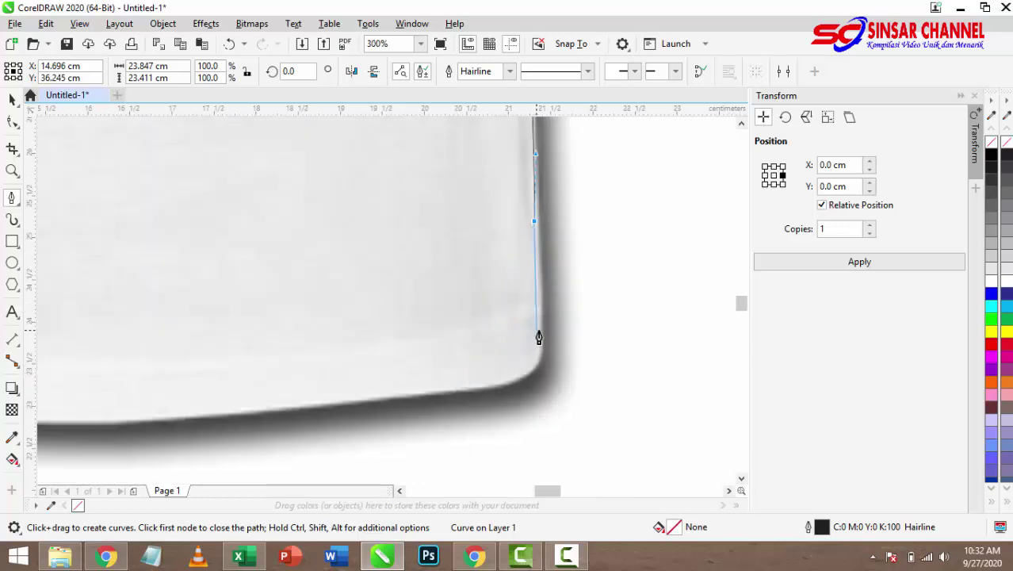
drag(539, 336, 538, 352)
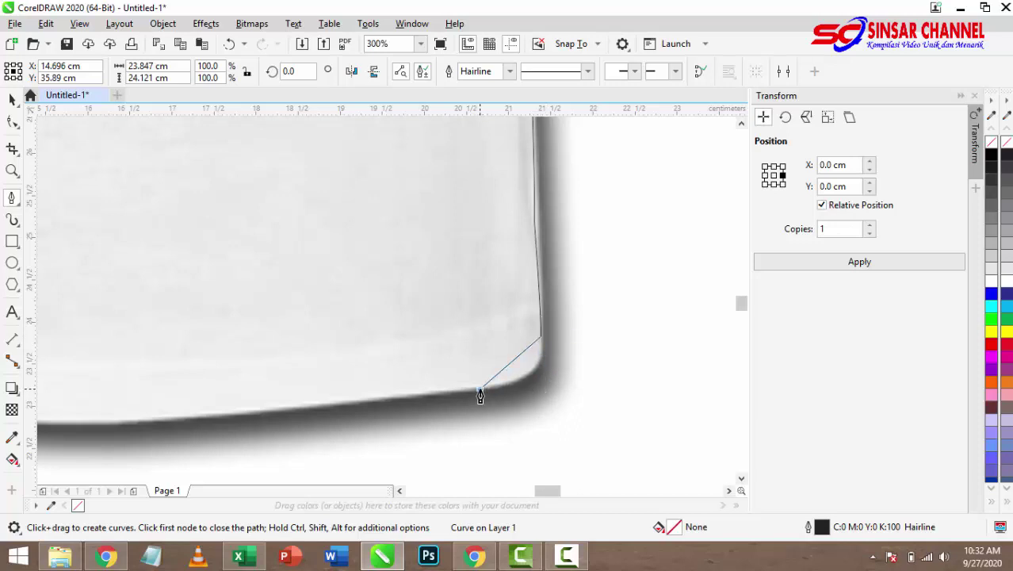
mouse_move(479, 389)
mouse_down()
mouse_move(405, 414)
mouse_move(408, 398)
mouse_move(394, 408)
mouse_move(402, 391)
mouse_move(410, 402)
mouse_up()
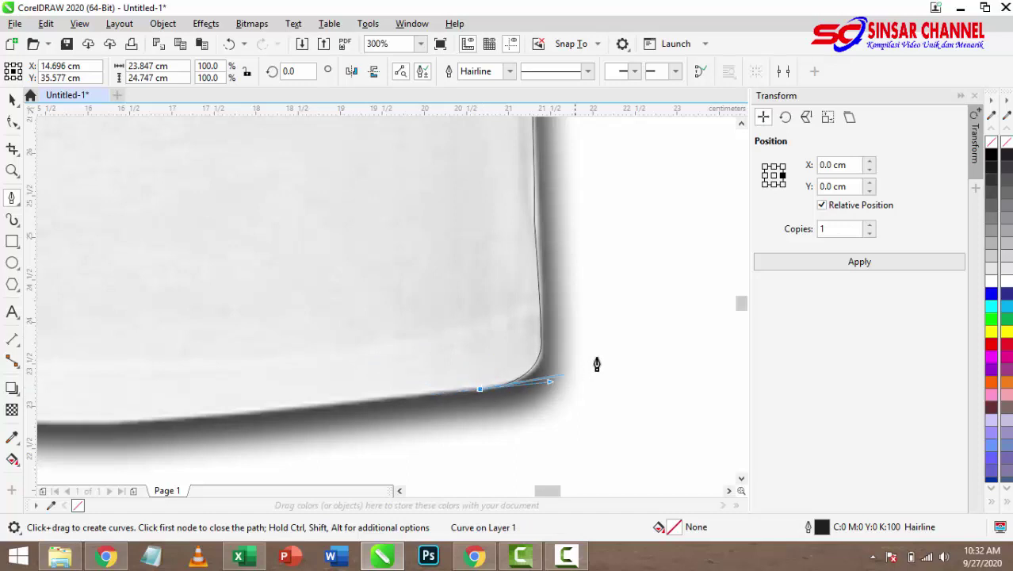
Curve the outline along the bottom hem from the lower-right corner to the middle, and remove the last node's outgoing handle
scroll(599, 365, down, 2)
scroll(454, 382, up, 1)
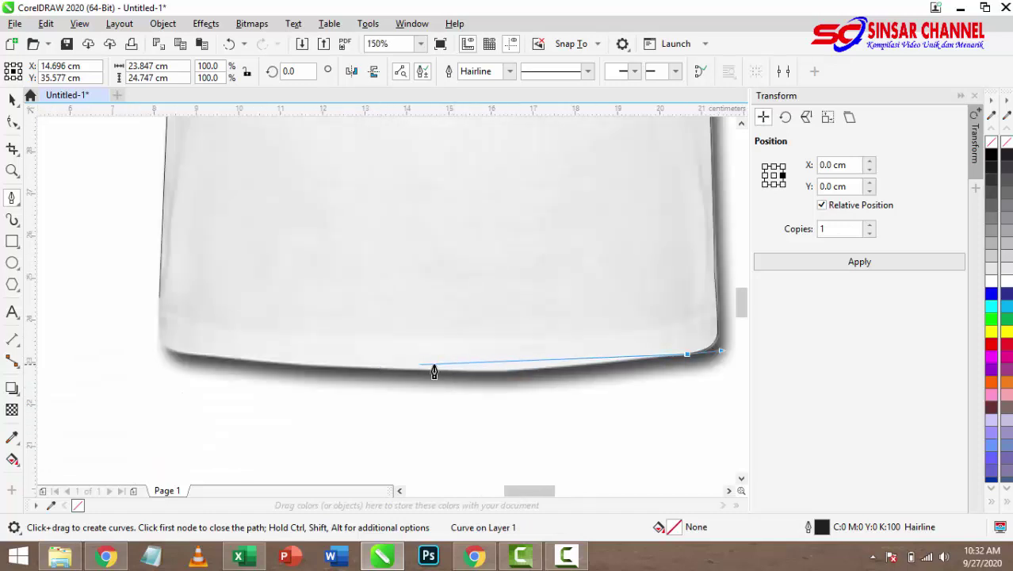
mouse_move(430, 372)
mouse_down()
mouse_move(339, 376)
mouse_move(378, 361)
mouse_up()
click(429, 372)
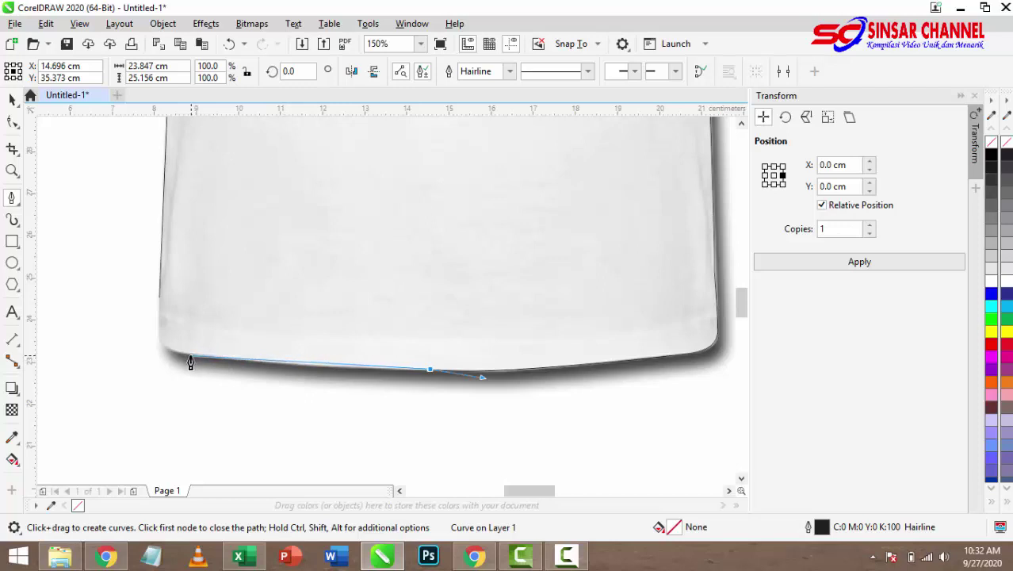
Trace the outline along the bottom hem from the middle towards the shirt's lower-left corner, keeping the curve on the fabric edge
mouse_move(190, 356)
mouse_down()
mouse_move(174, 347)
mouse_move(151, 355)
mouse_up()
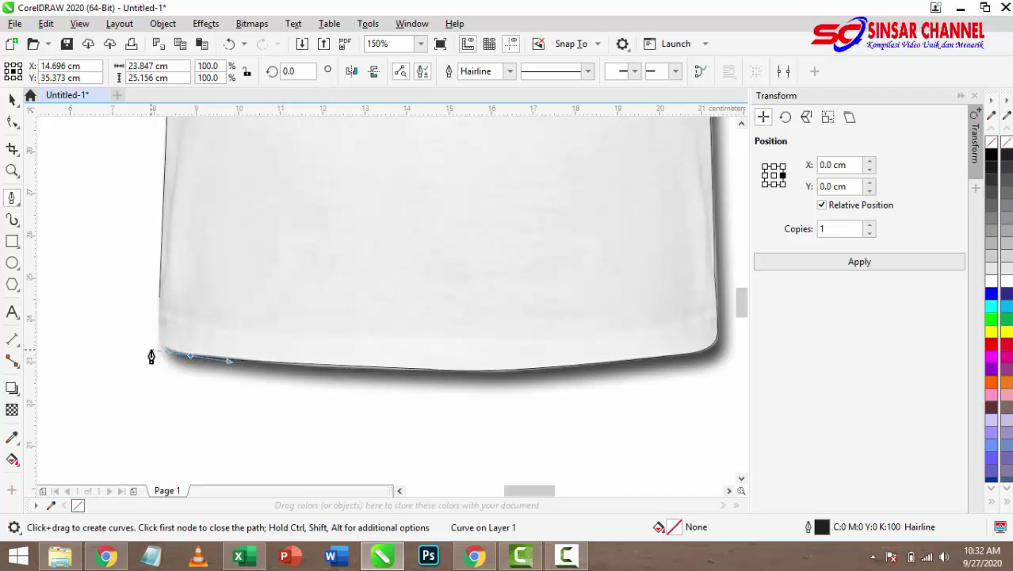
scroll(225, 355, up, 1)
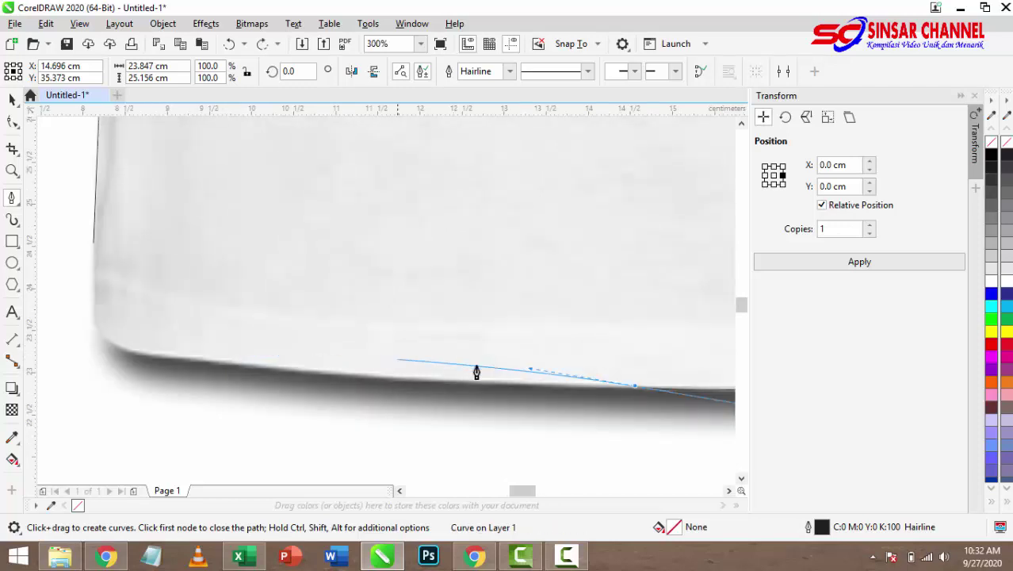
click(631, 391)
click(247, 364)
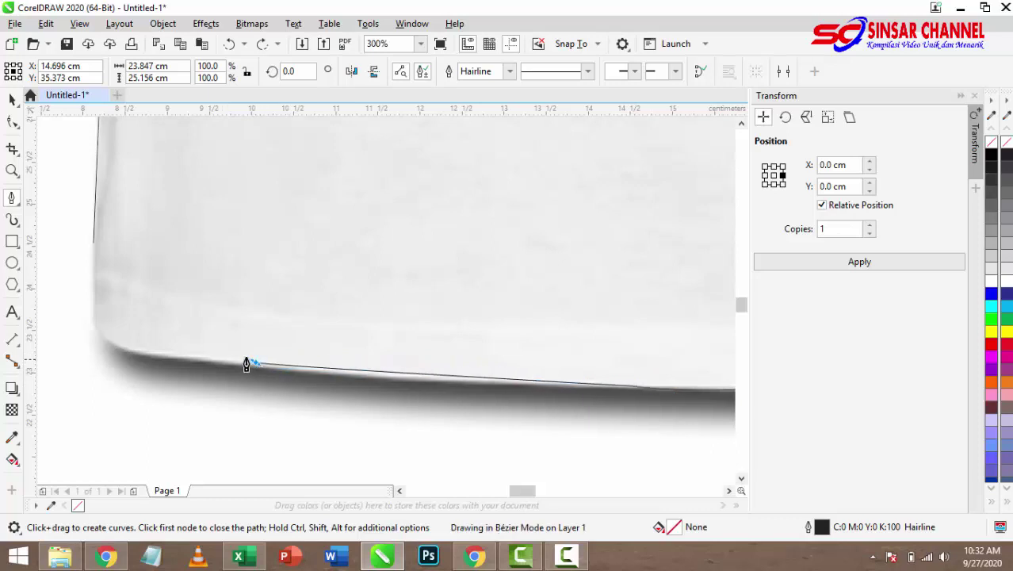
drag(247, 364, 176, 353)
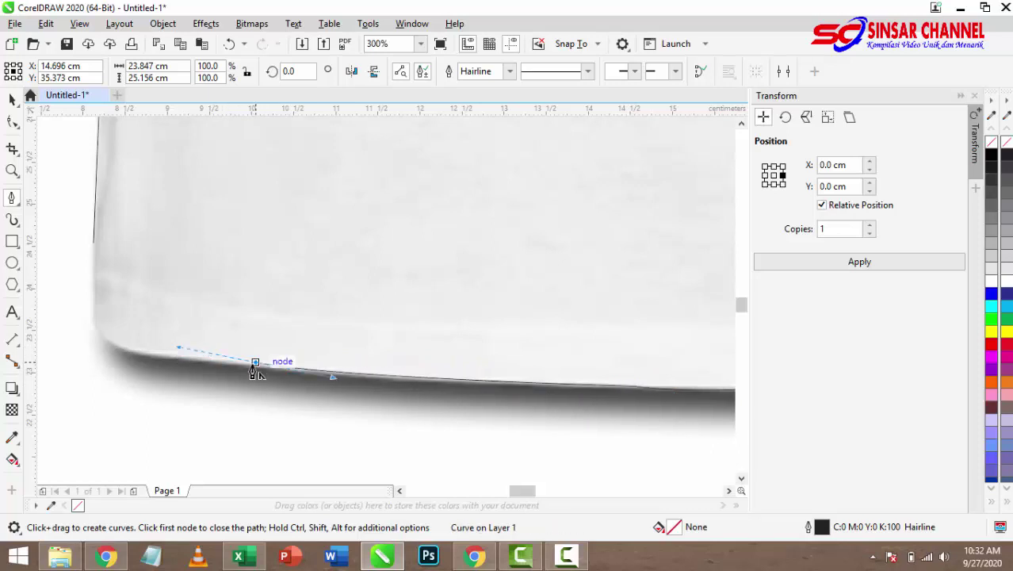
Round the shirt's lower-left corner and close the outline at its starting node on the left side
click(153, 361)
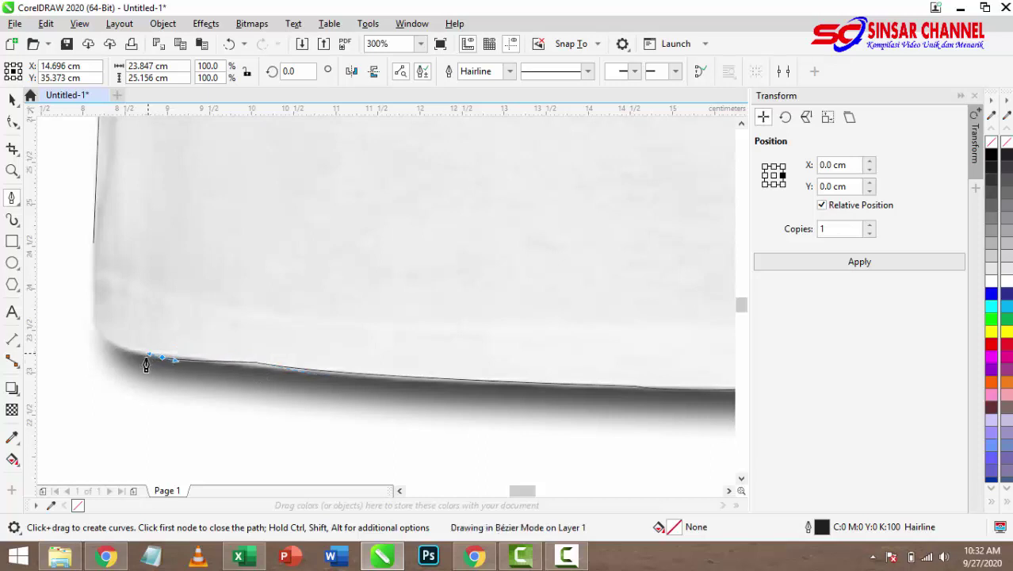
drag(146, 365, 169, 372)
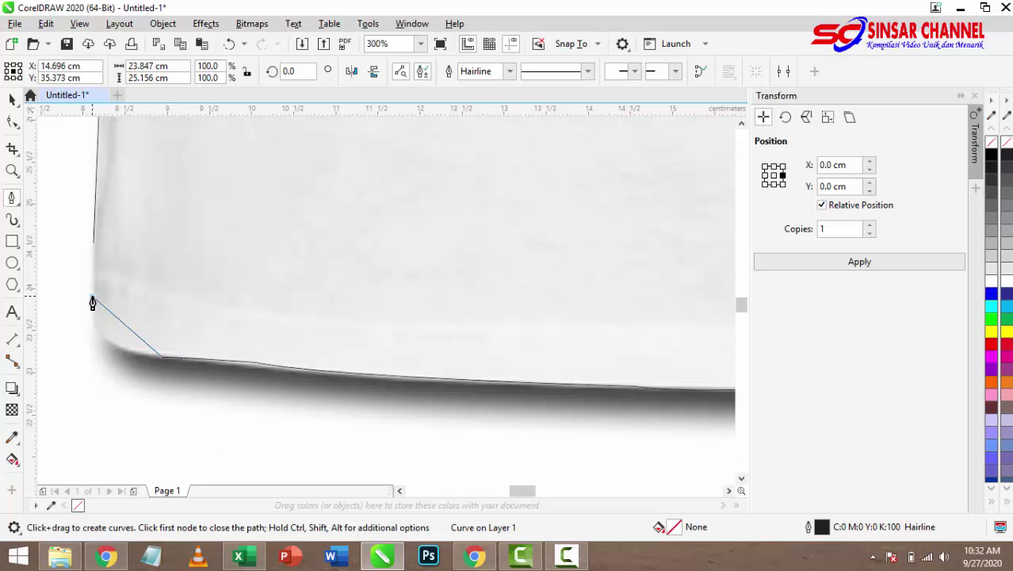
drag(92, 298, 93, 236)
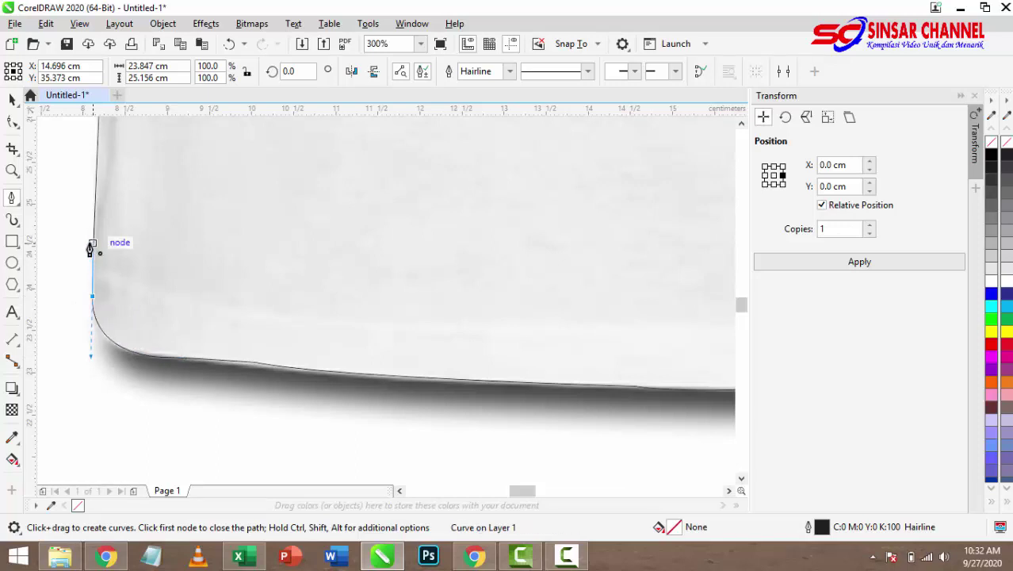
scroll(214, 290, down, 6)
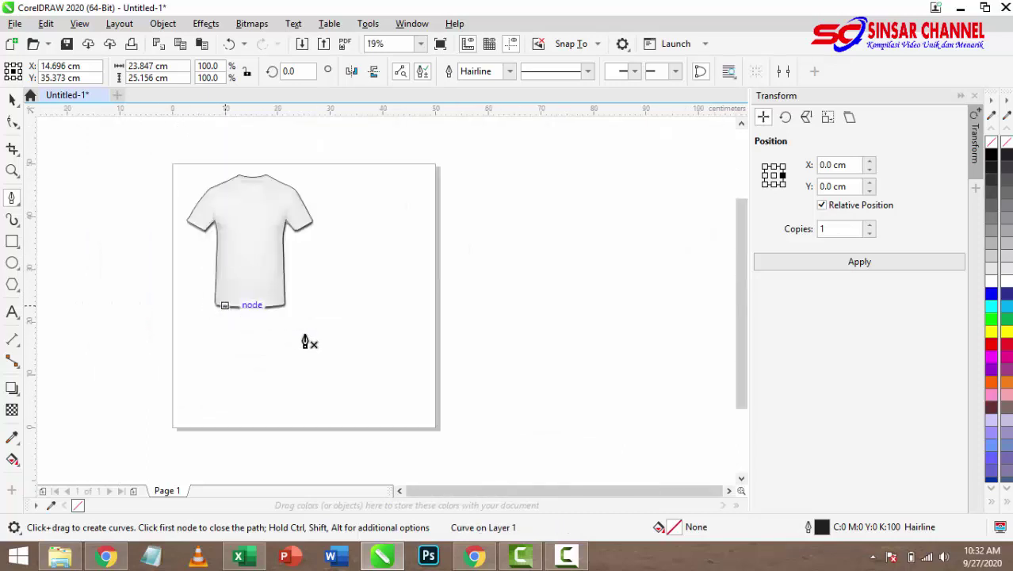
Examine the traced shirt outline and the inner and outer edges of the collar
scroll(244, 217, up, 3)
scroll(376, 242, down, 4)
scroll(421, 281, up, 3)
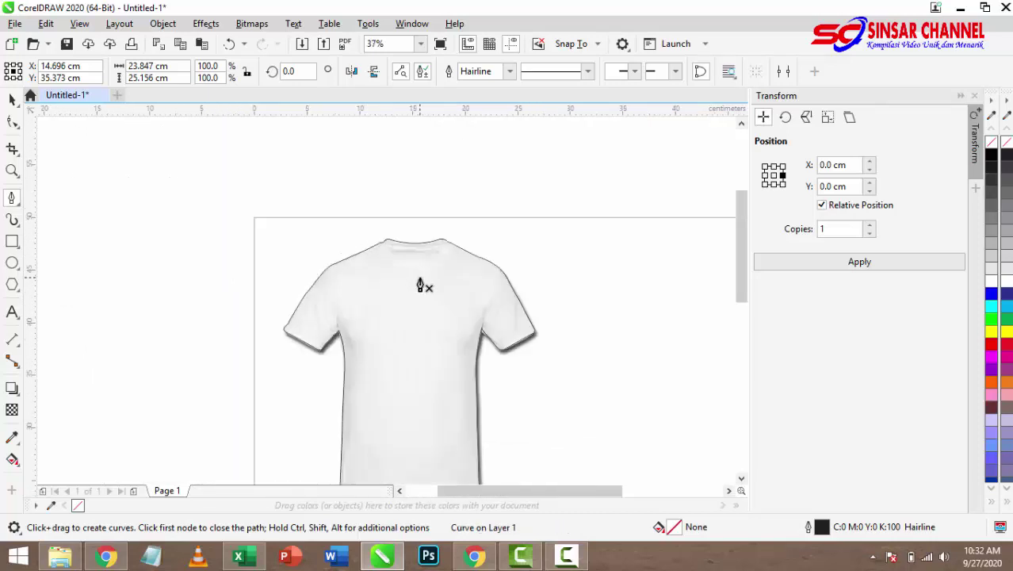
scroll(379, 229, up, 1)
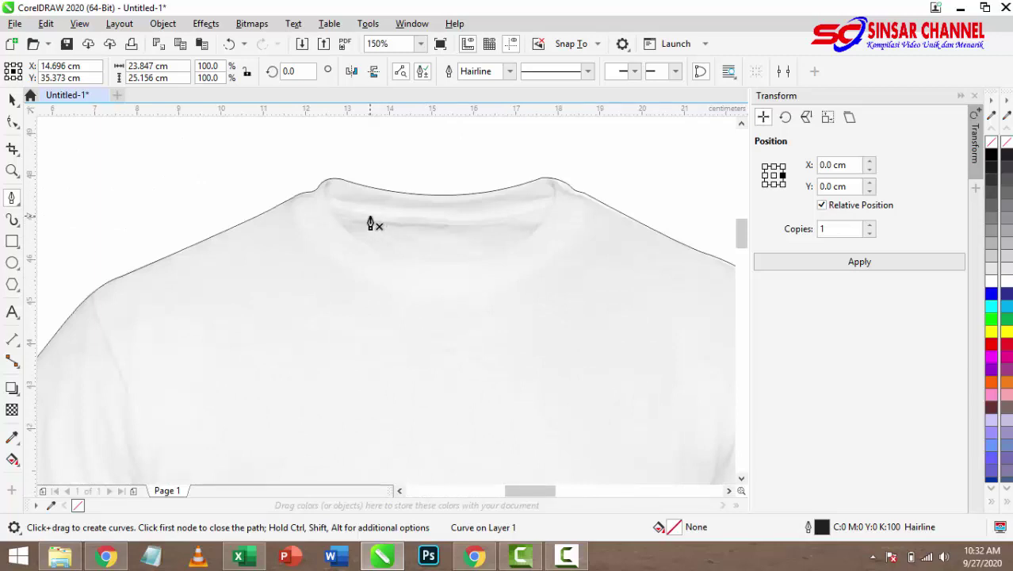
scroll(371, 224, up, 1)
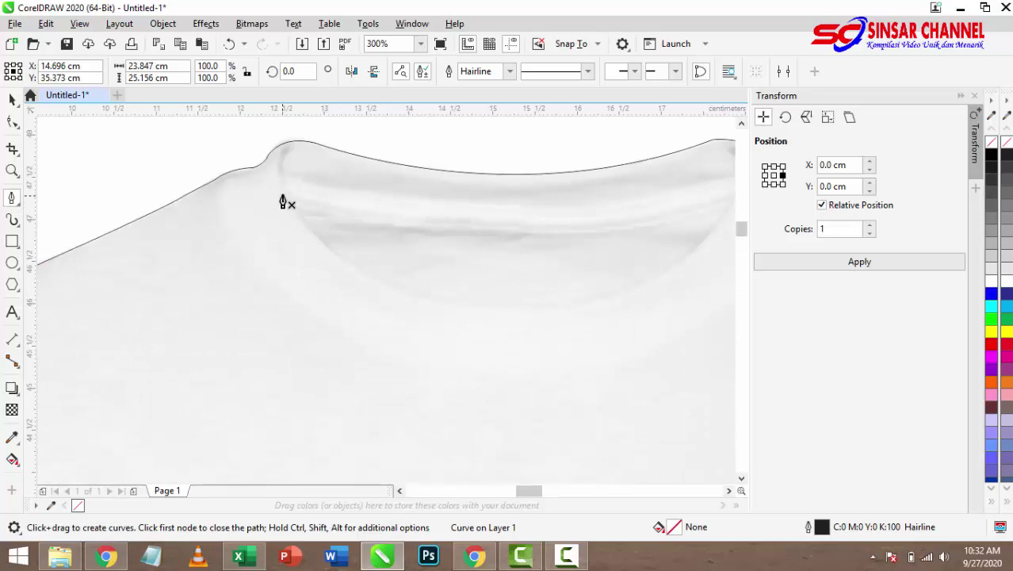
scroll(272, 174, down, 1)
scroll(468, 192, down, 1)
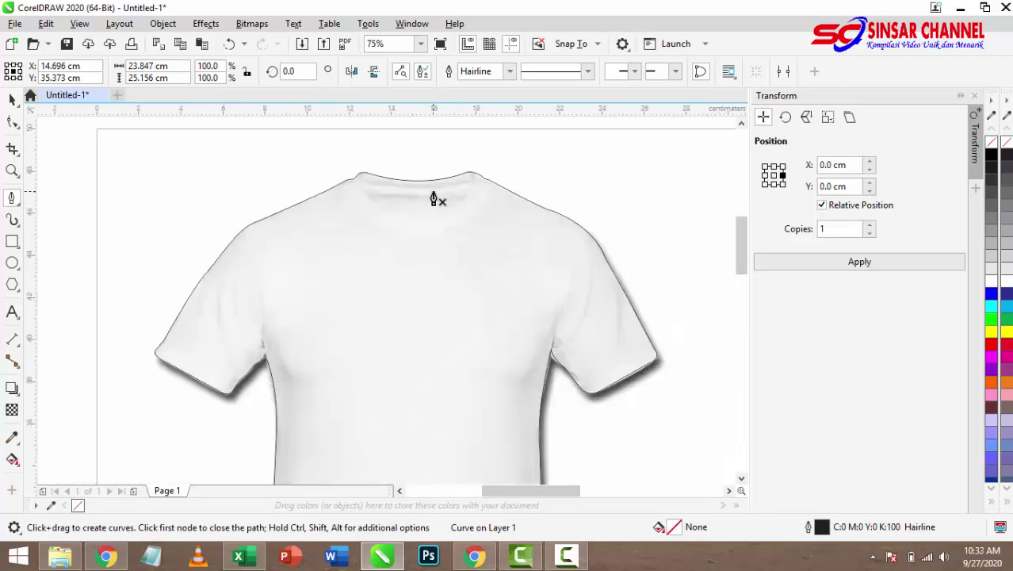
scroll(467, 189, up, 2)
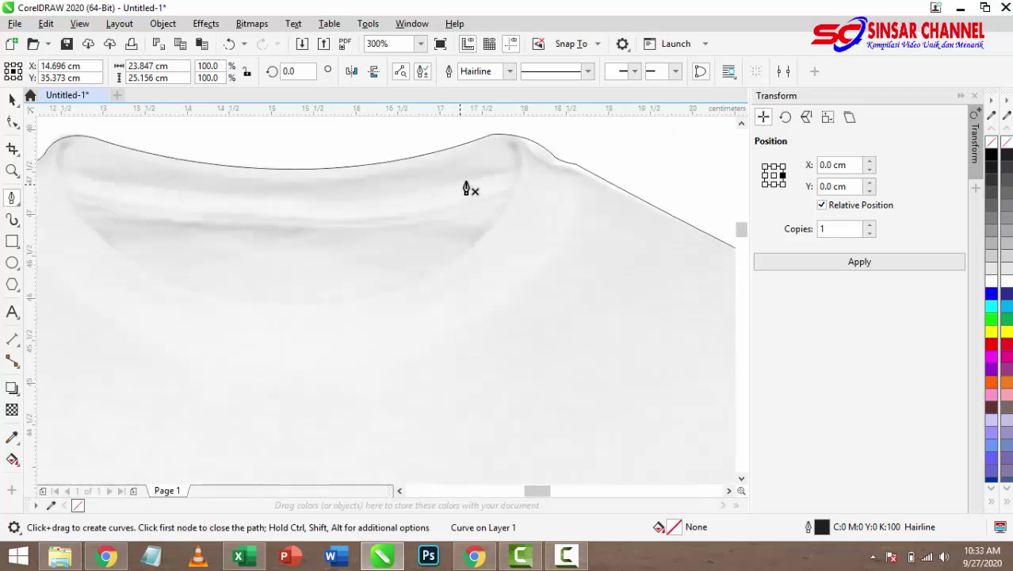
scroll(260, 228, down, 1)
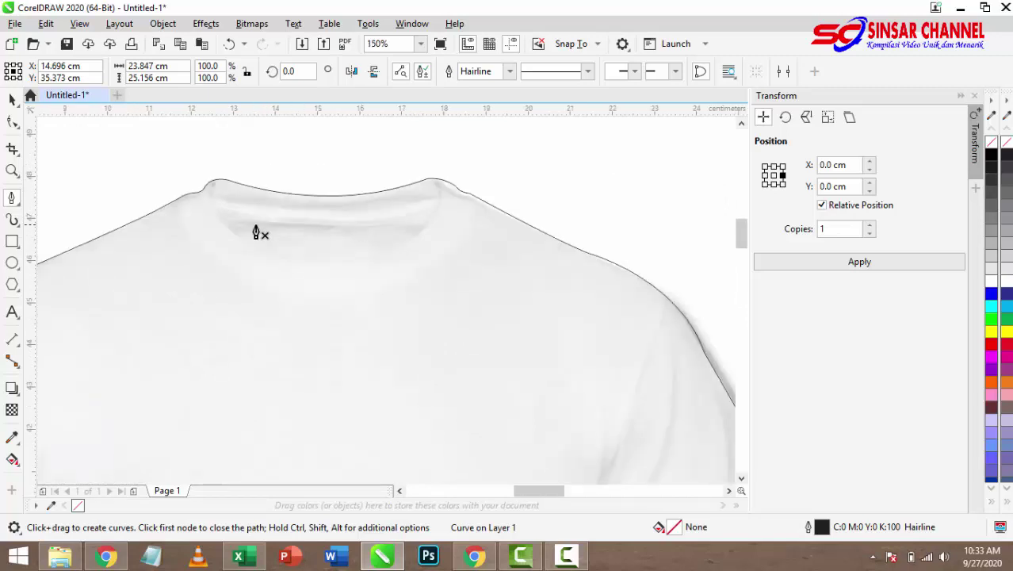
Start a new Pen path at the collar's upper-left end, curve it down the inner neckline's left side, and remove the last node's outgoing handle
scroll(240, 211, up, 1)
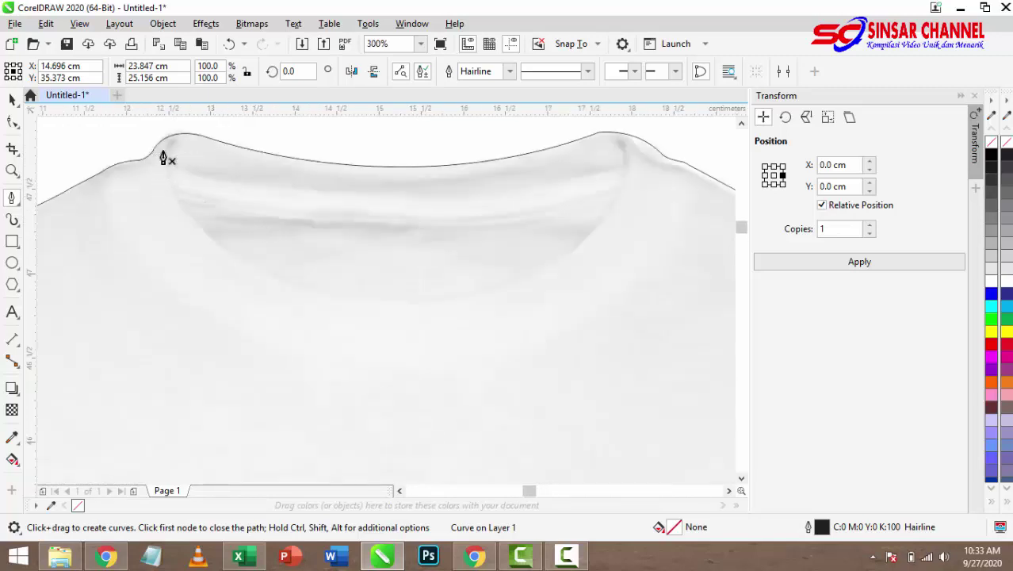
scroll(161, 157, up, 1)
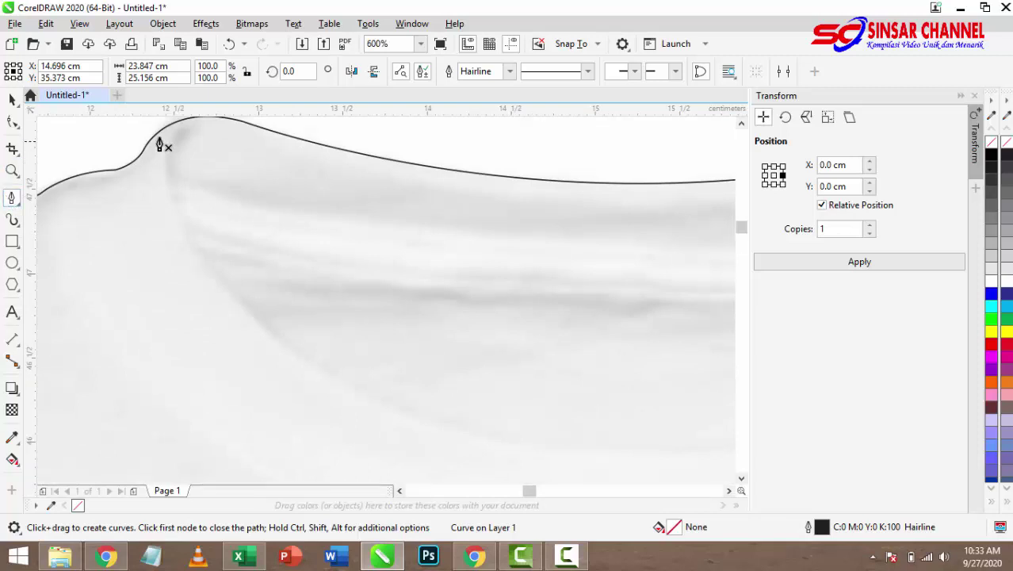
click(173, 129)
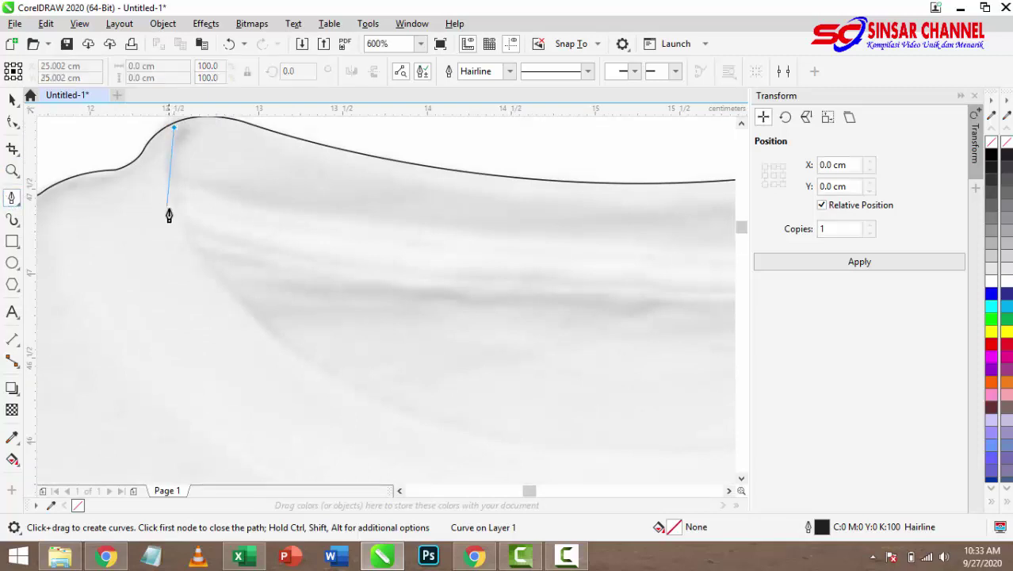
scroll(172, 210, down, 1)
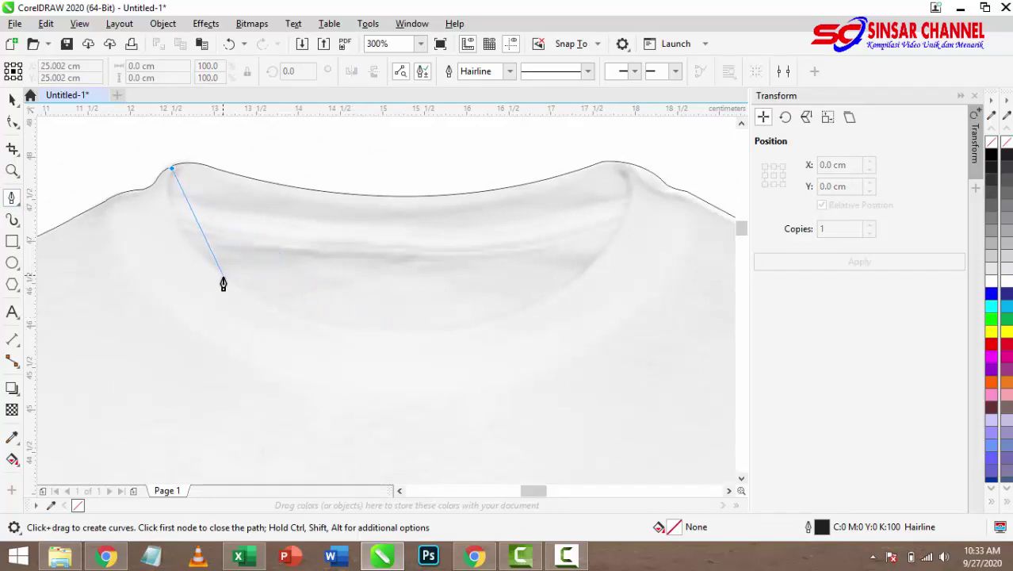
drag(224, 279, 290, 337)
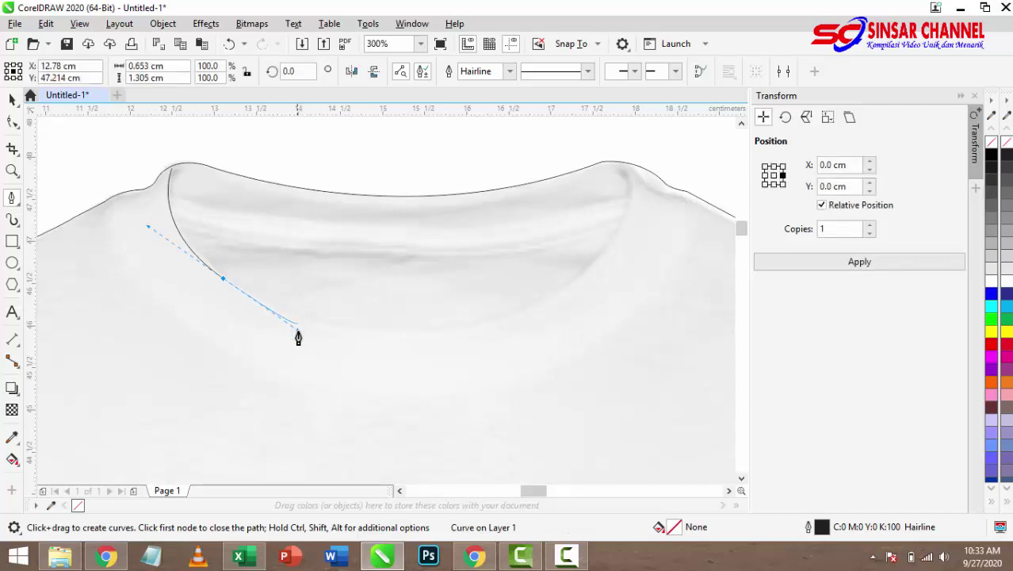
click(226, 279)
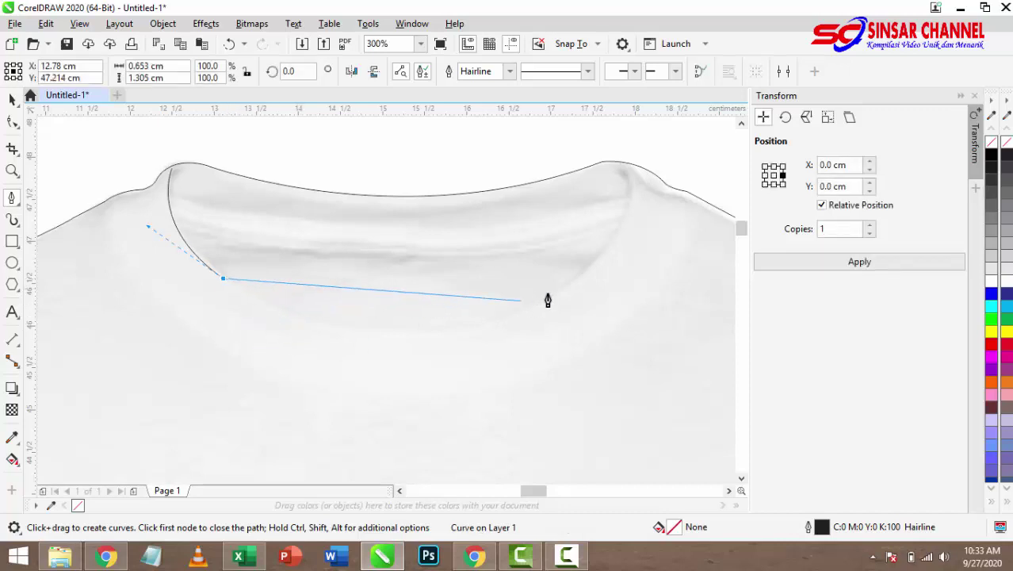
Curve the collar path along the front neckline and up its right side to the shirt outline at the collar's upper-right end
drag(592, 276, 648, 179)
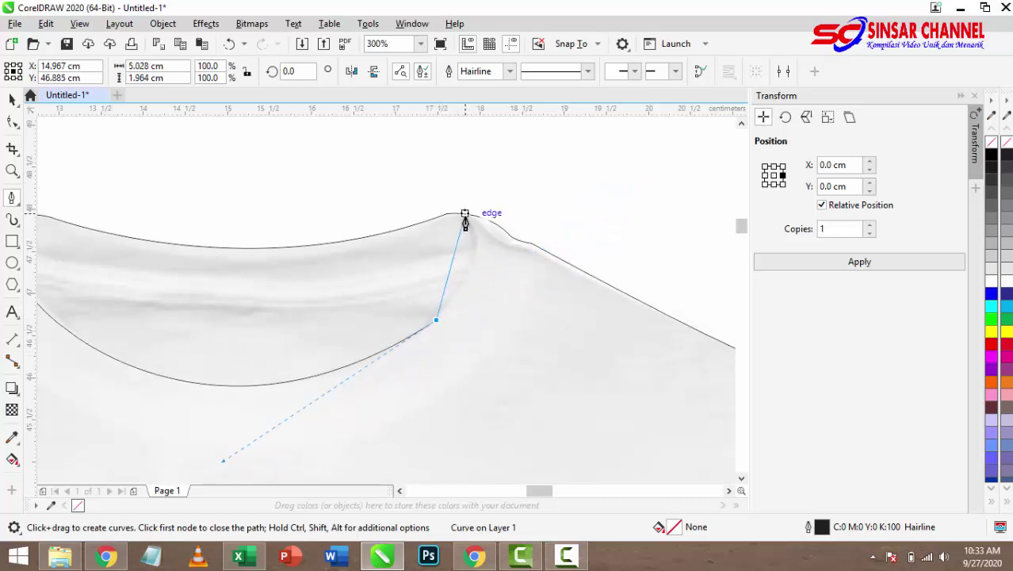
mouse_move(464, 215)
mouse_down()
mouse_move(437, 172)
mouse_move(429, 184)
mouse_up()
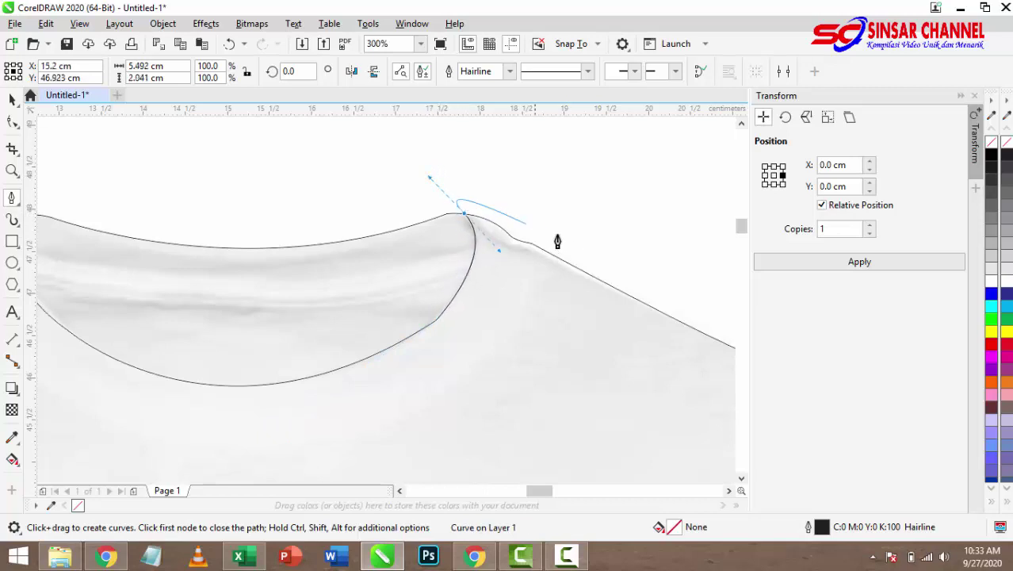
scroll(565, 246, down, 2)
scroll(546, 253, up, 2)
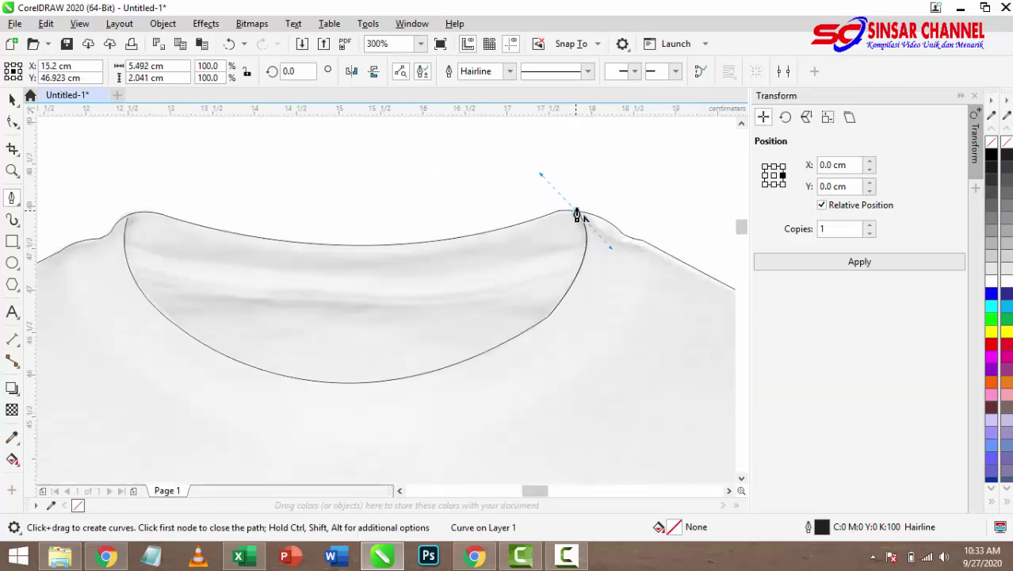
Remove the upper-right node's outgoing handle and trace the collar path leftward over the bend onto the back neckline edge
scroll(575, 214, up, 3)
scroll(534, 233, up, 1)
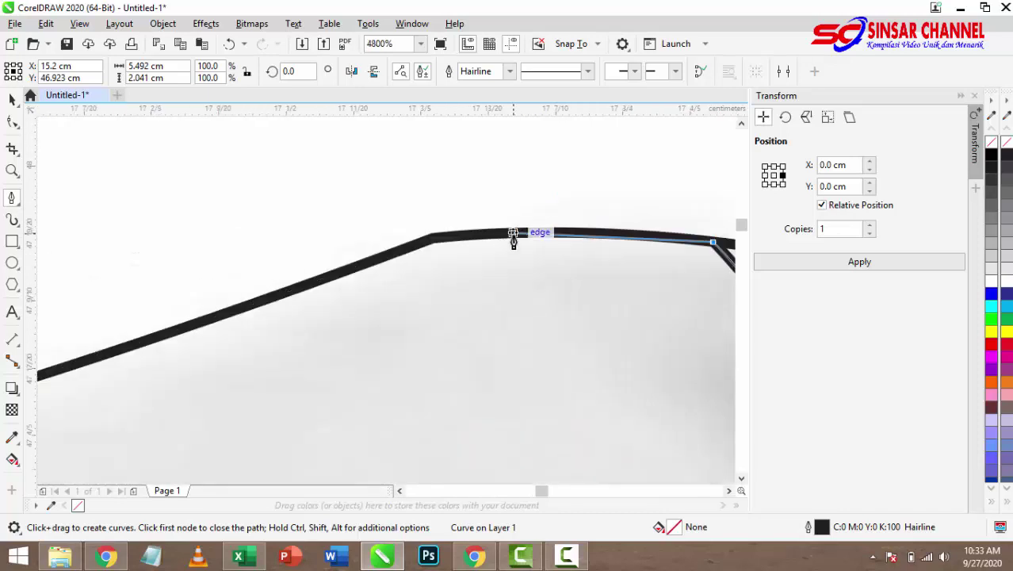
mouse_move(433, 238)
mouse_down()
mouse_move(351, 249)
mouse_move(342, 262)
mouse_move(430, 245)
mouse_up()
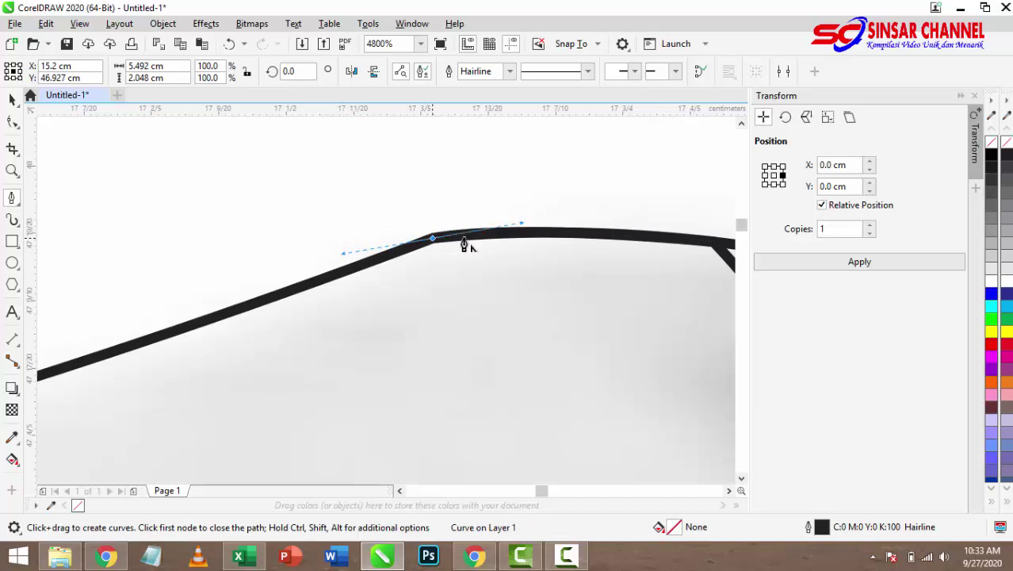
scroll(542, 287, down, 1)
scroll(397, 290, up, 1)
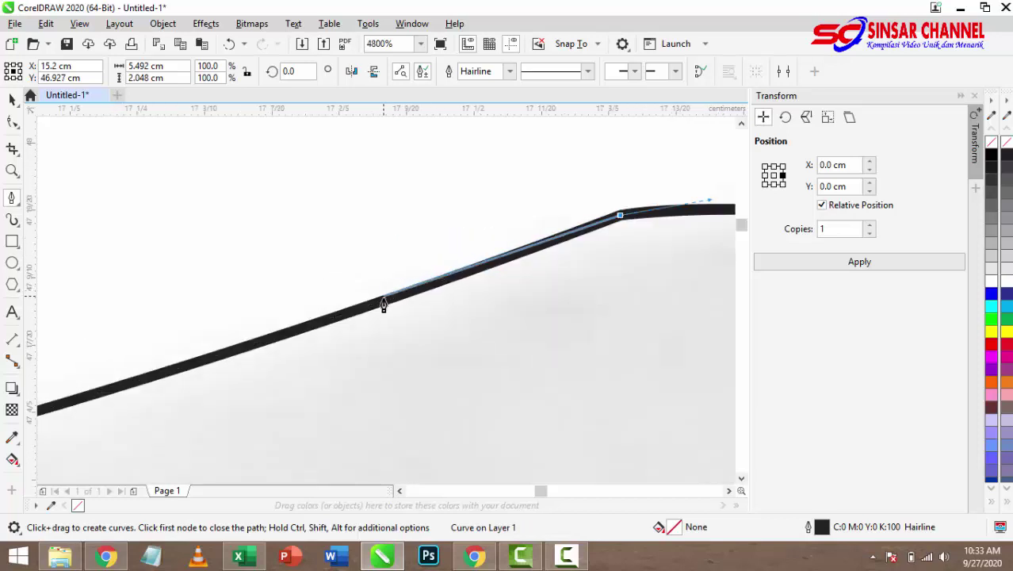
drag(384, 305, 409, 243)
scroll(409, 243, down, 1)
scroll(516, 290, up, 1)
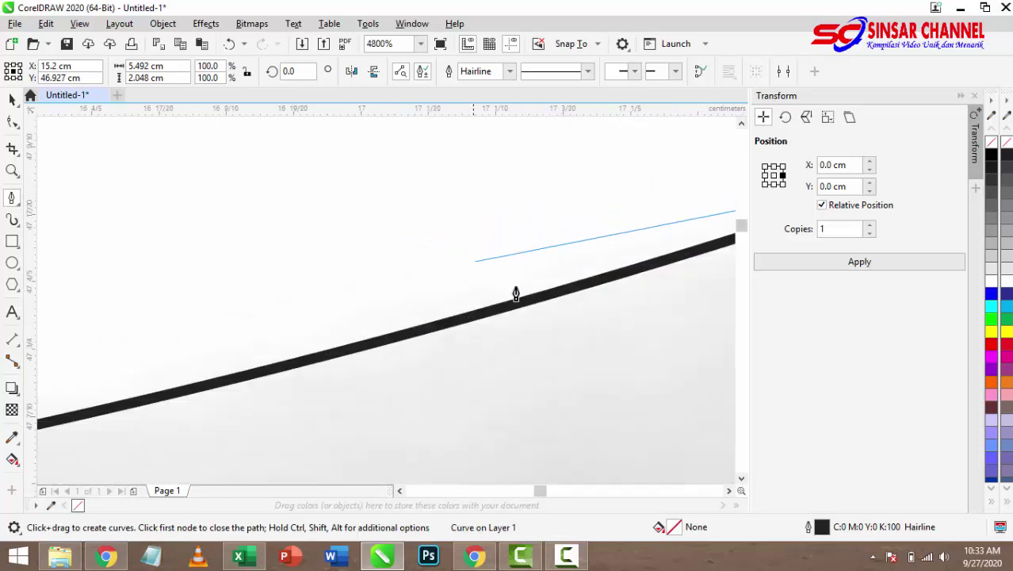
scroll(495, 268, down, 1)
scroll(495, 268, up, 1)
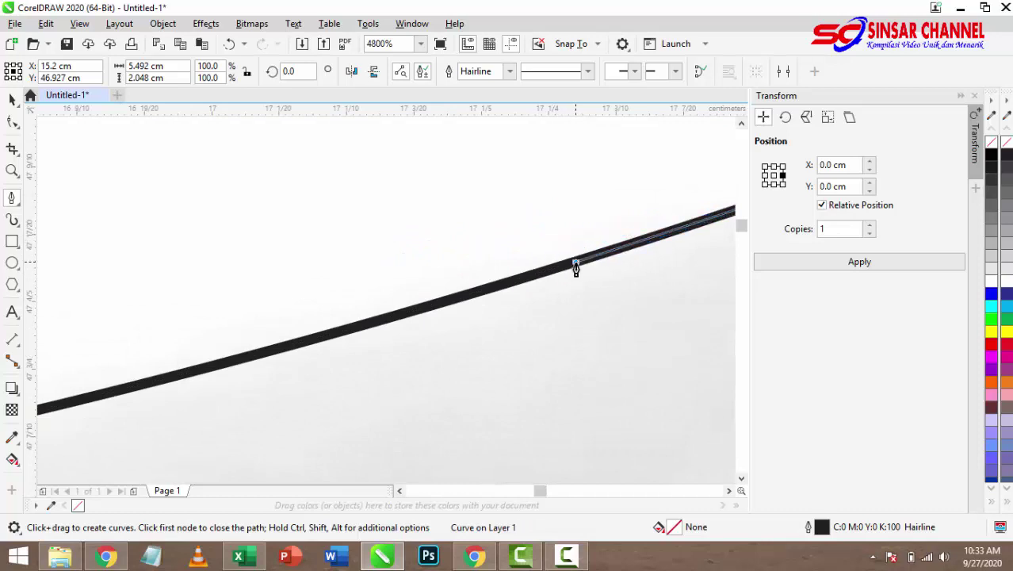
Continue the collar path along the back neckline's right half down to its lowest point, following the shirt outline
scroll(515, 285, down, 1)
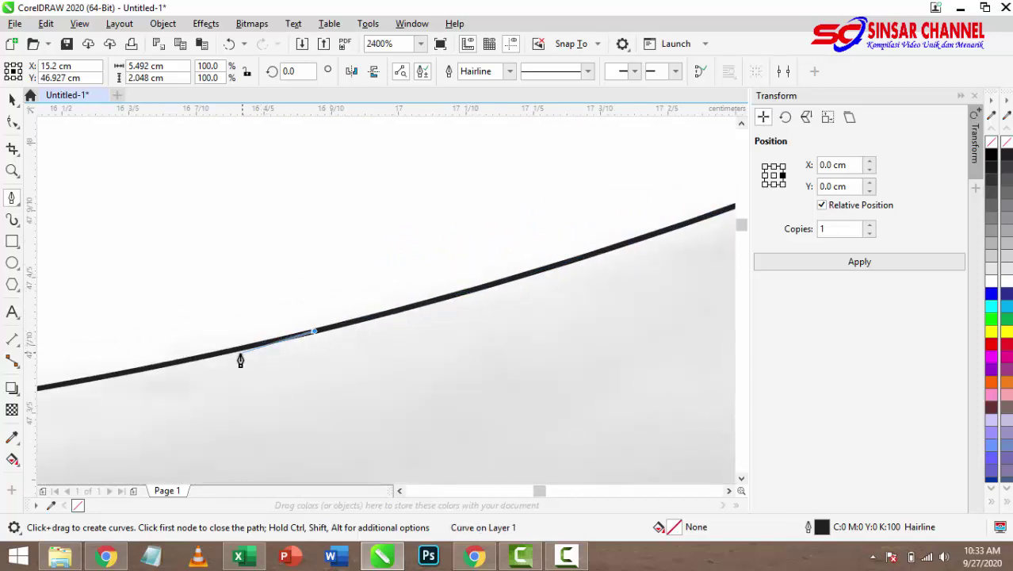
scroll(507, 291, down, 4)
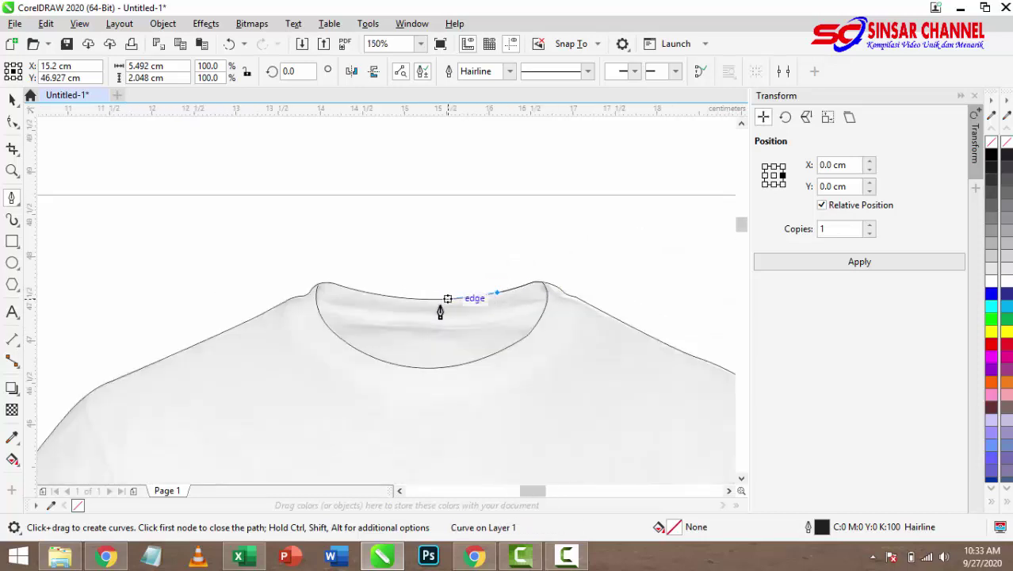
scroll(508, 297, up, 2)
scroll(573, 287, up, 1)
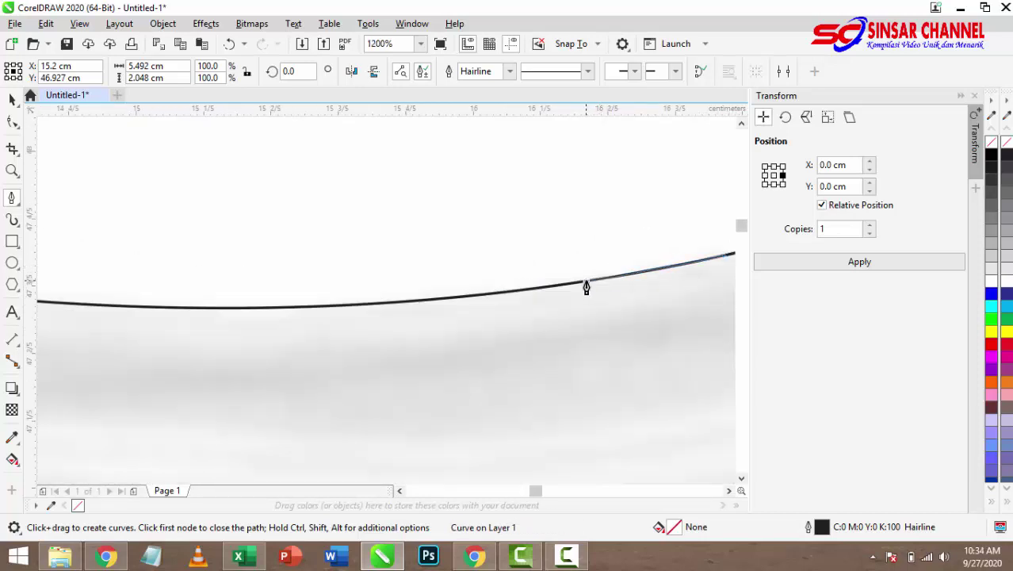
click(505, 298)
drag(435, 299, 332, 305)
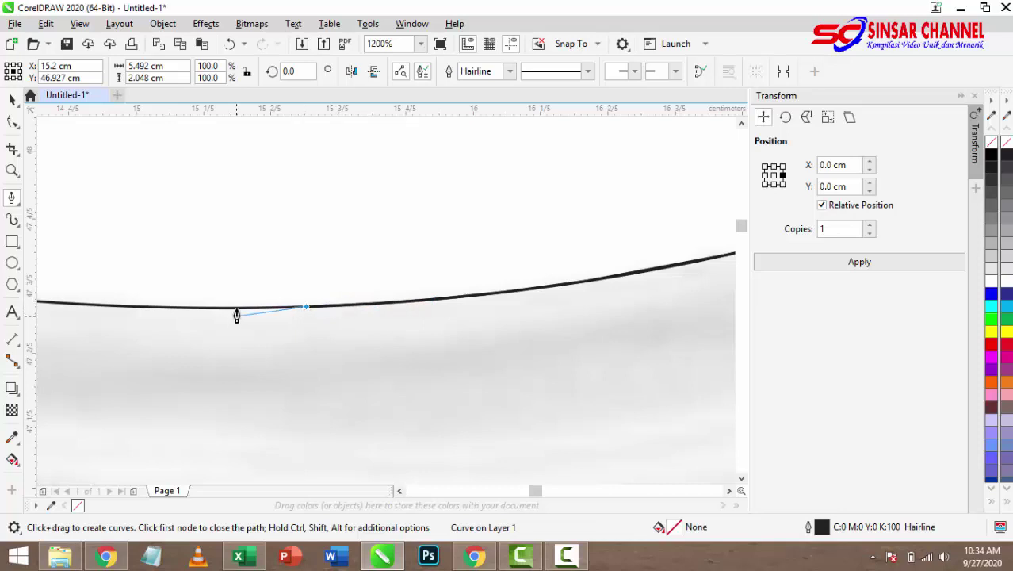
drag(237, 309, 402, 359)
Continue the collar path leftward along the back neckline's left half, following the shirt outline up toward the collar's left bend
scroll(269, 339, down, 5)
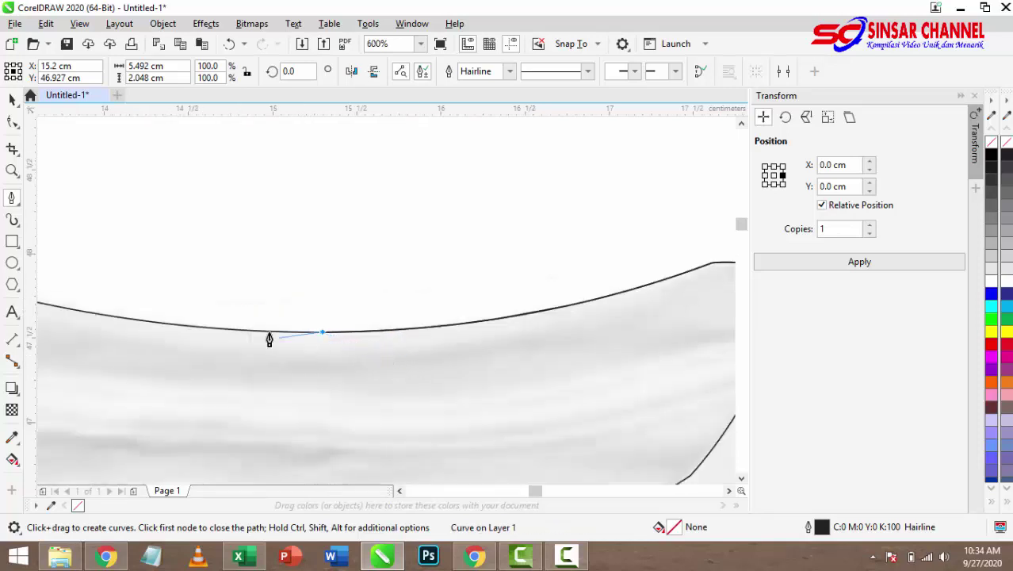
scroll(309, 347, up, 2)
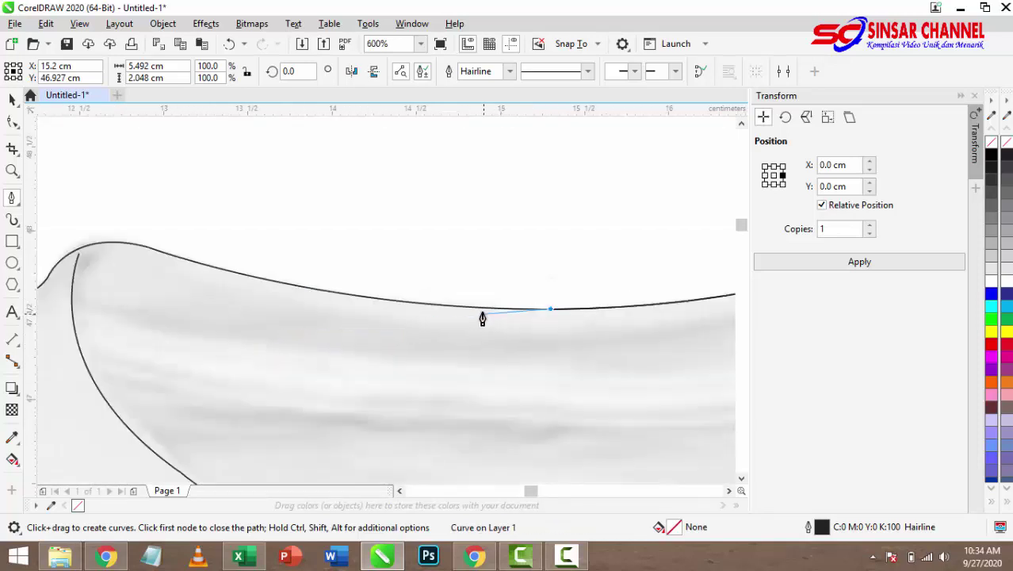
click(332, 292)
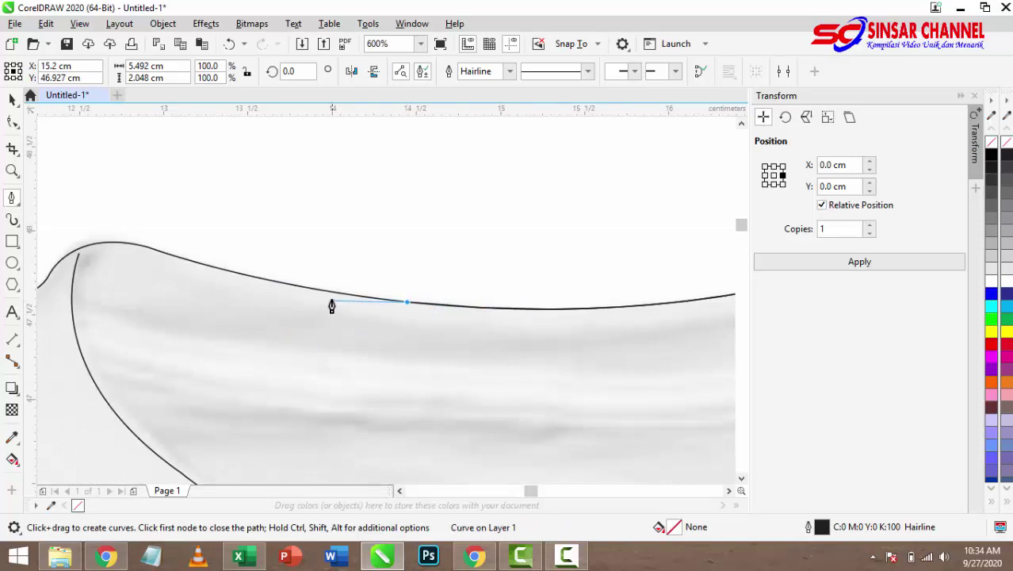
click(268, 280)
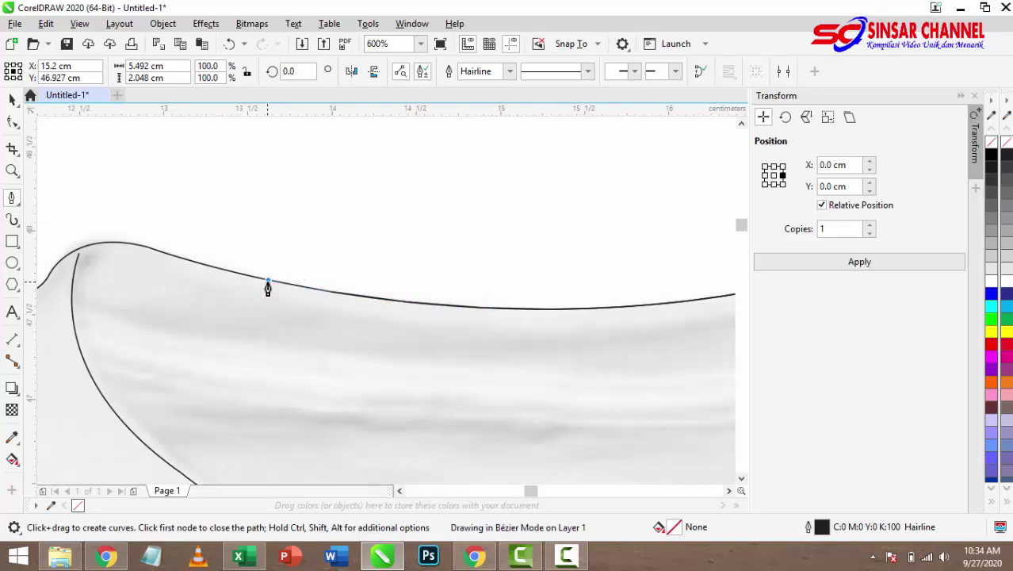
click(215, 268)
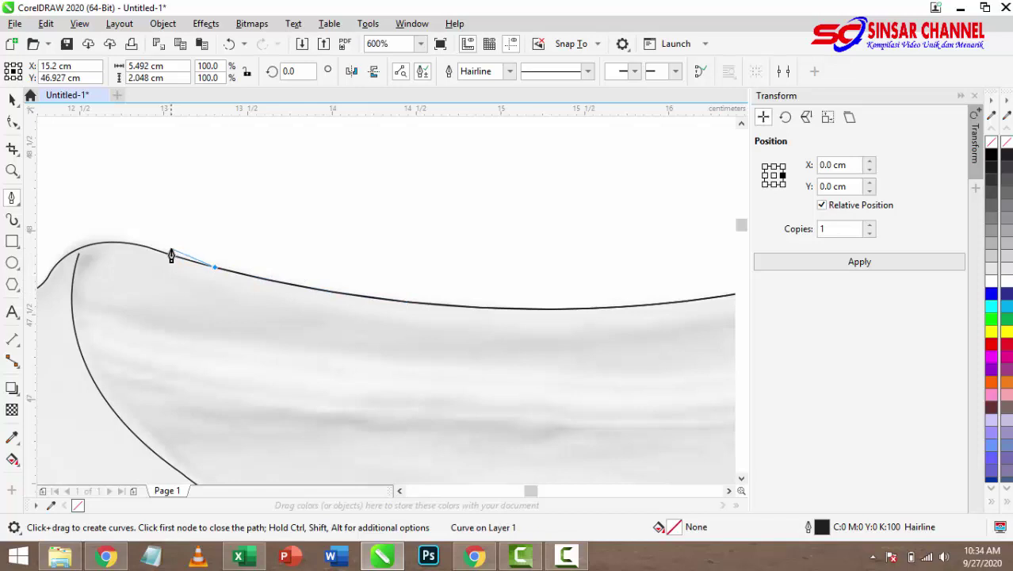
click(163, 255)
Trace the collar path over the bend at the collar's upper-left end, following the shirt outline until just above the path's start node
scroll(130, 253, up, 2)
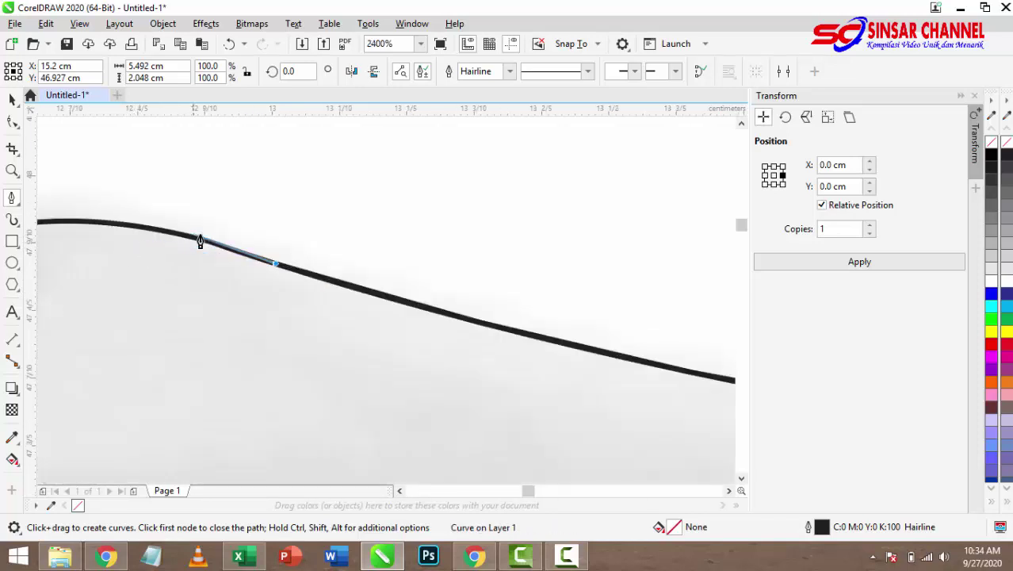
click(205, 242)
scroll(385, 272, down, 2)
scroll(240, 255, up, 1)
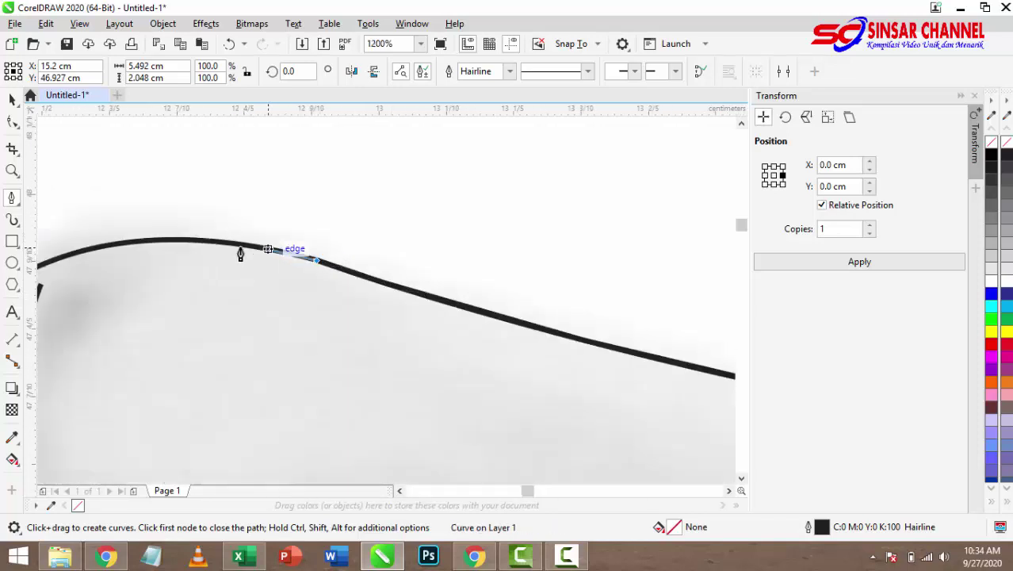
scroll(634, 230, down, 2)
scroll(484, 245, up, 3)
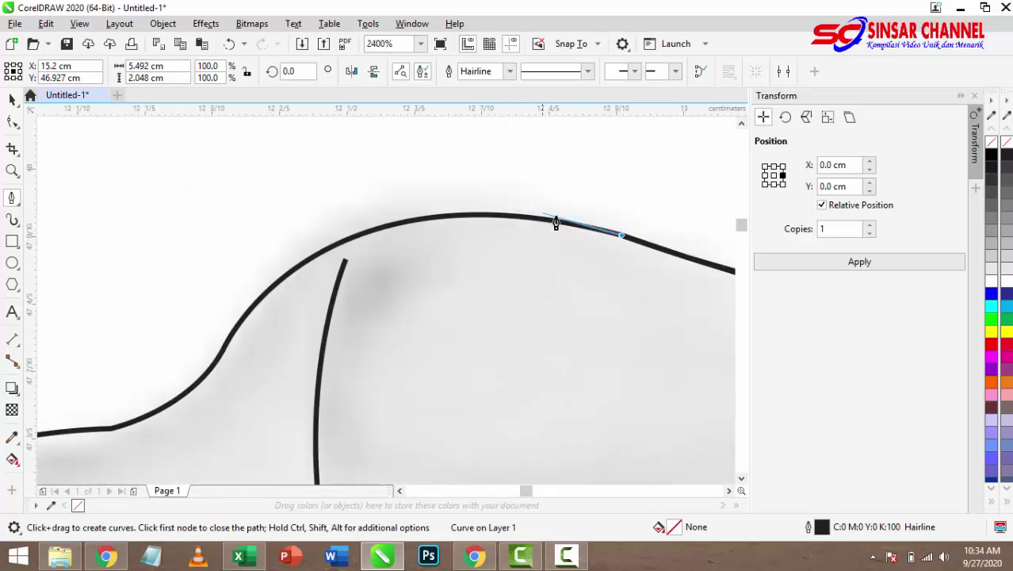
click(559, 222)
click(494, 216)
click(441, 218)
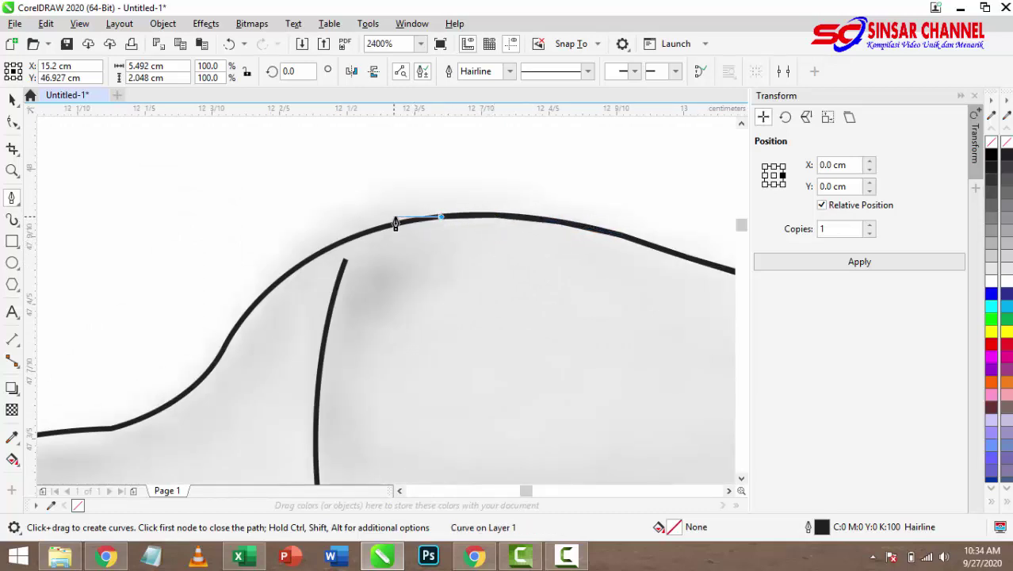
click(355, 230)
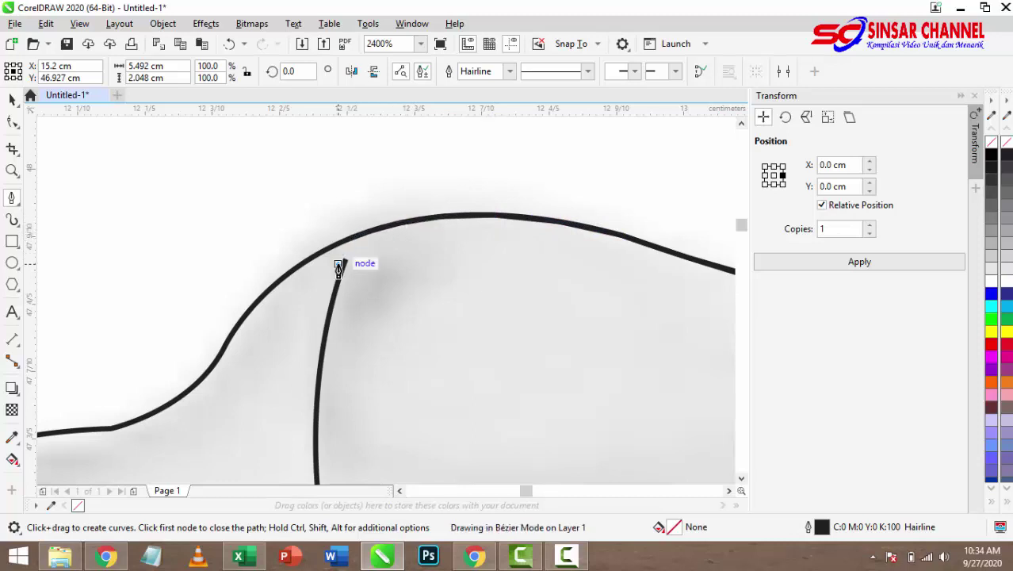
Close the collar path on its start node and shift that node slightly left to smooth the upper-left corner
click(339, 264)
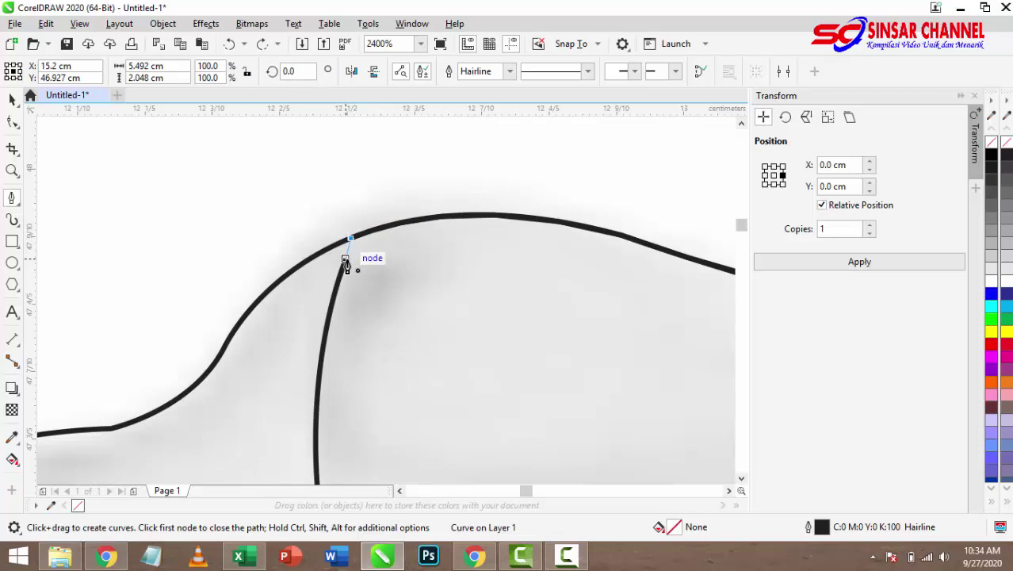
key(F10)
scroll(360, 257, up, 1)
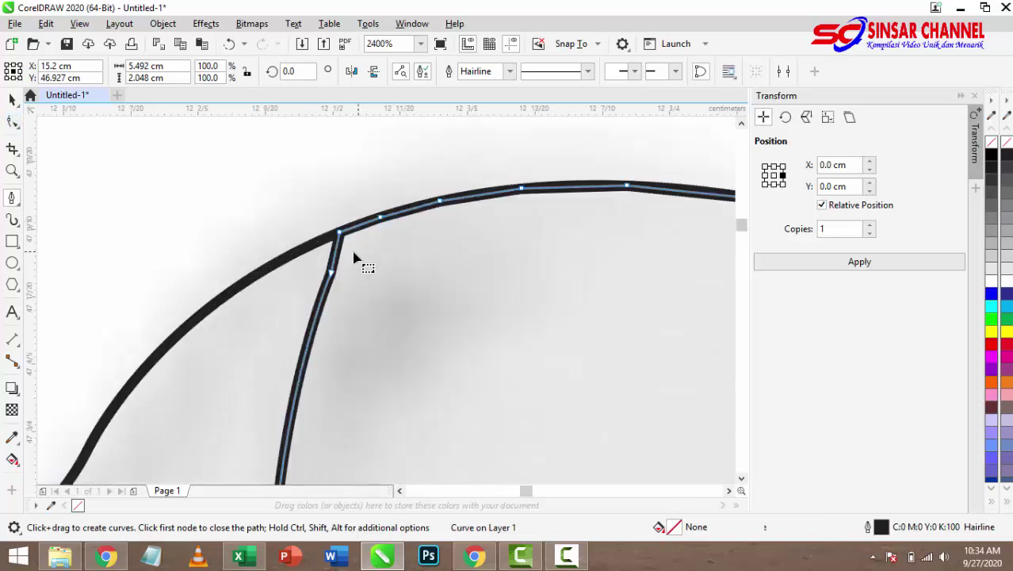
mouse_move(337, 279)
mouse_down()
mouse_move(325, 276)
mouse_move(340, 281)
mouse_up()
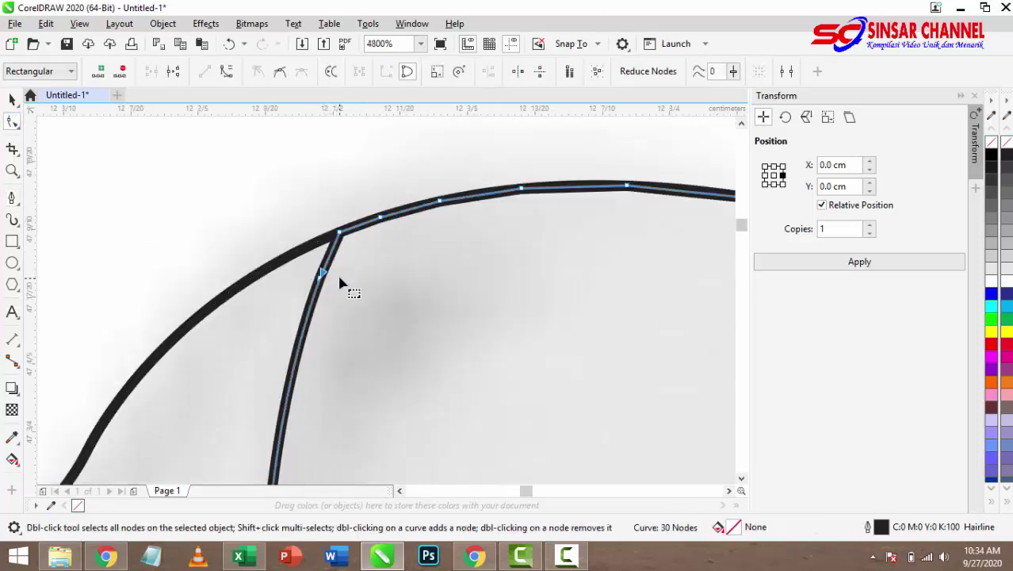
Select the shirt outline and collar path together and move them off the photo to the empty area on its right
scroll(293, 234, down, 5)
scroll(382, 268, down, 4)
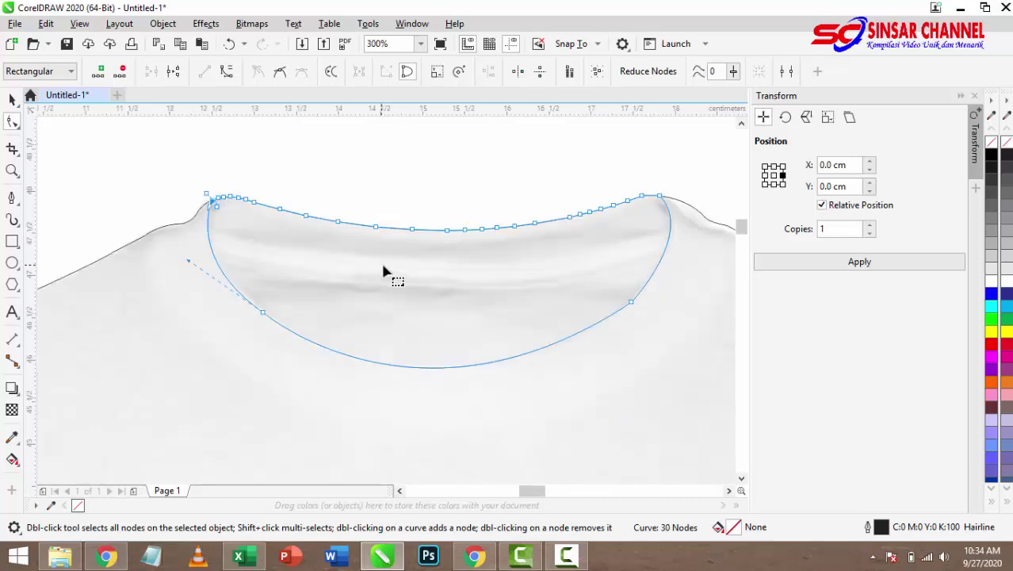
scroll(388, 293, down, 1)
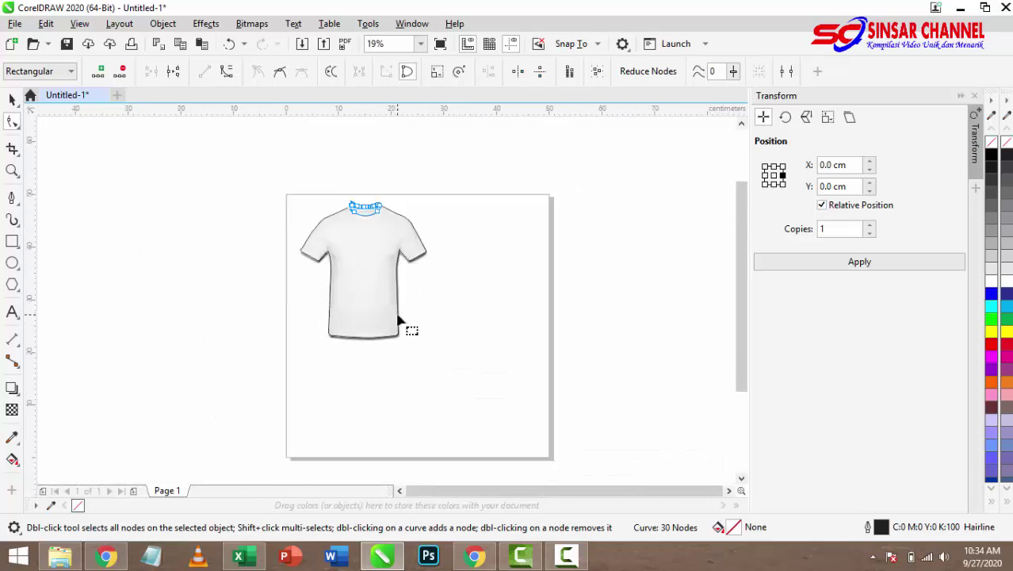
scroll(360, 229, up, 2)
click(12, 99)
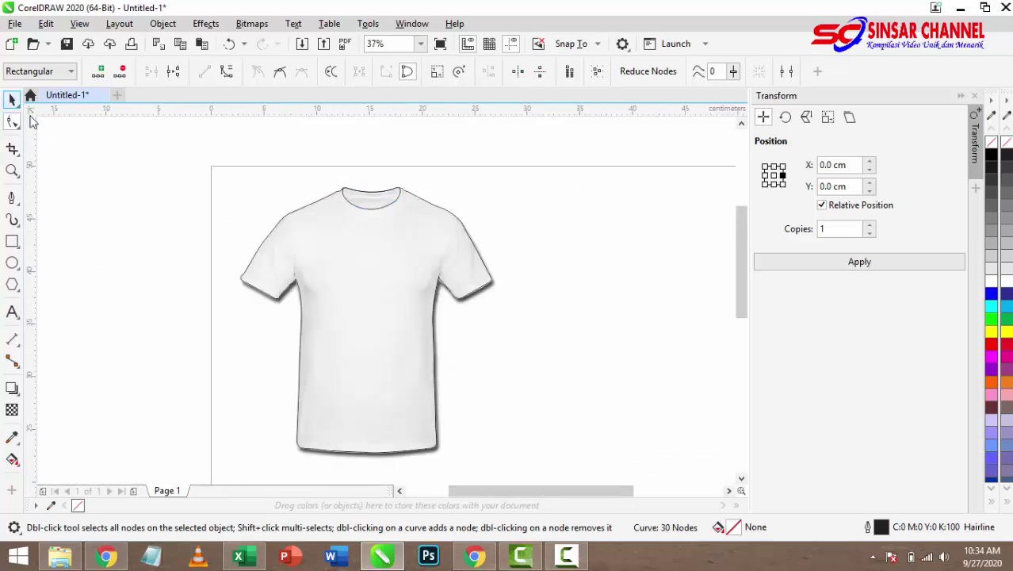
click(296, 158)
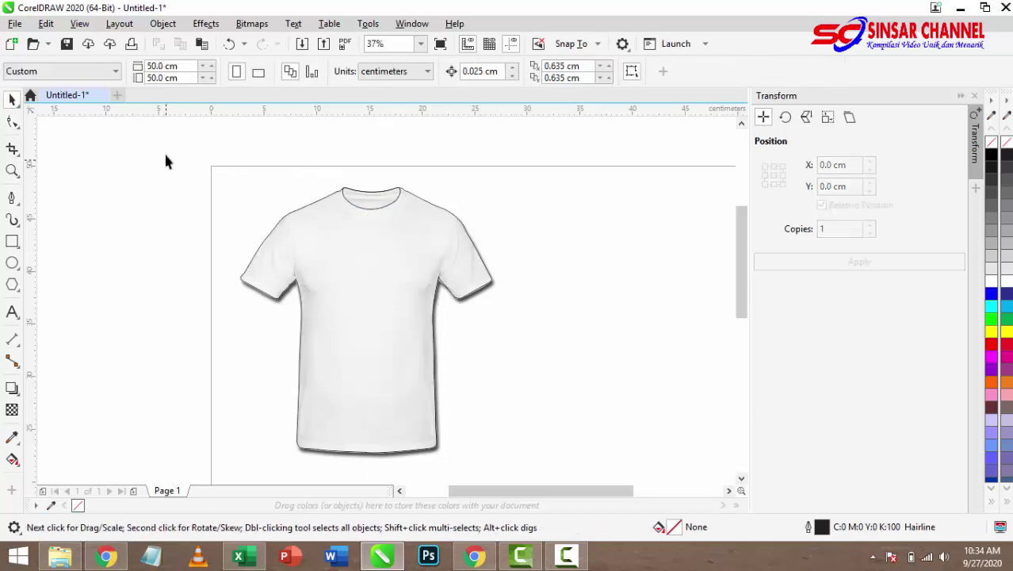
drag(618, 361, 549, 440)
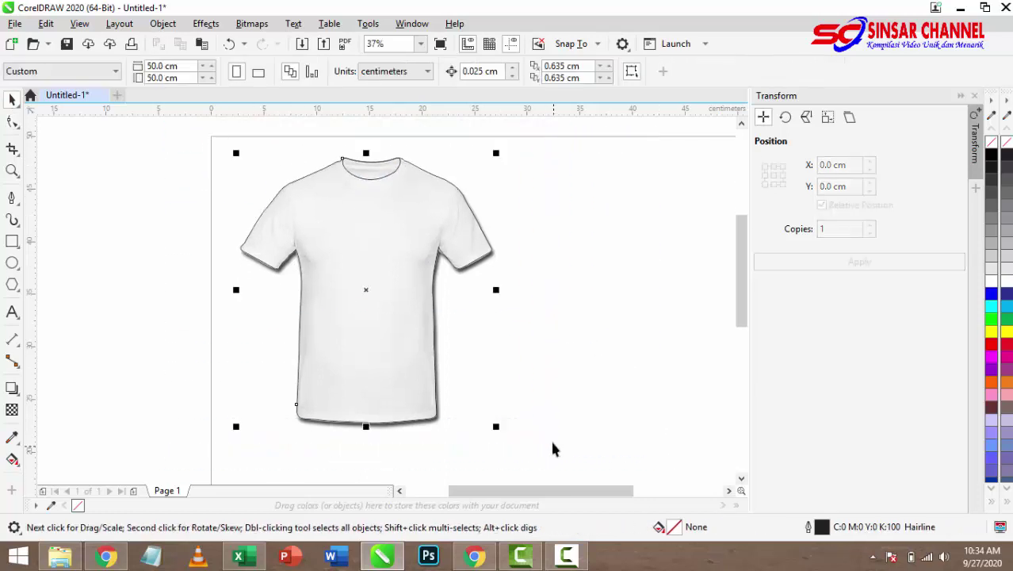
scroll(341, 337, down, 2)
drag(346, 316, 491, 323)
click(528, 310)
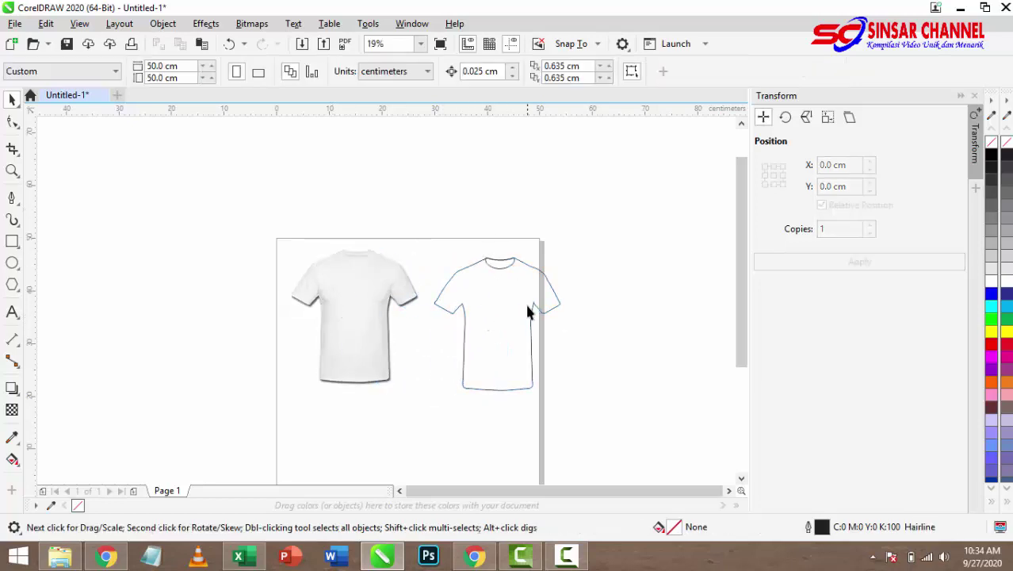
Reposition the traced shirt outline and collar slightly up and to the left, closer to the photo
scroll(498, 301, up, 1)
scroll(345, 209, down, 2)
scroll(414, 273, up, 2)
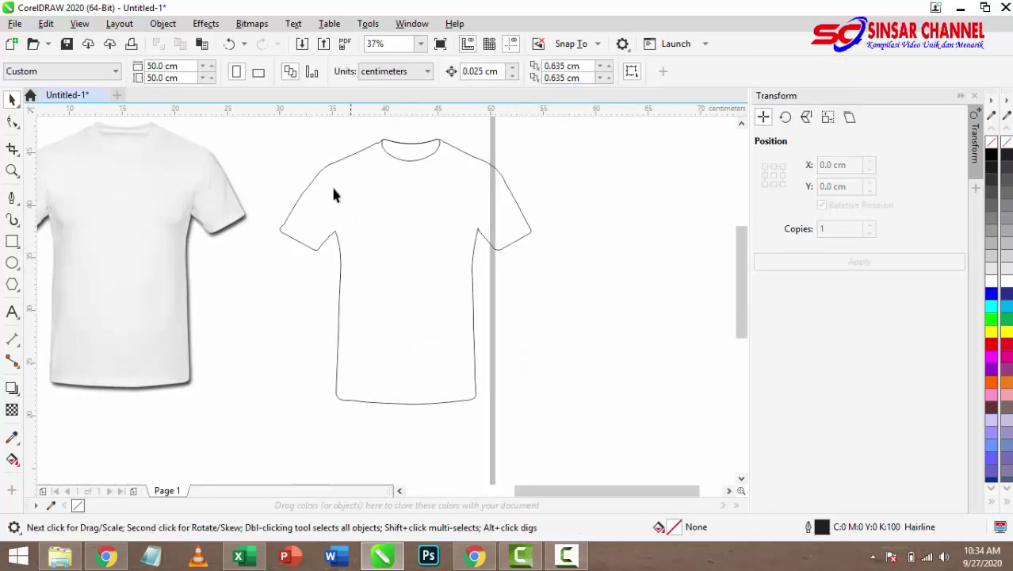
scroll(384, 238, down, 1)
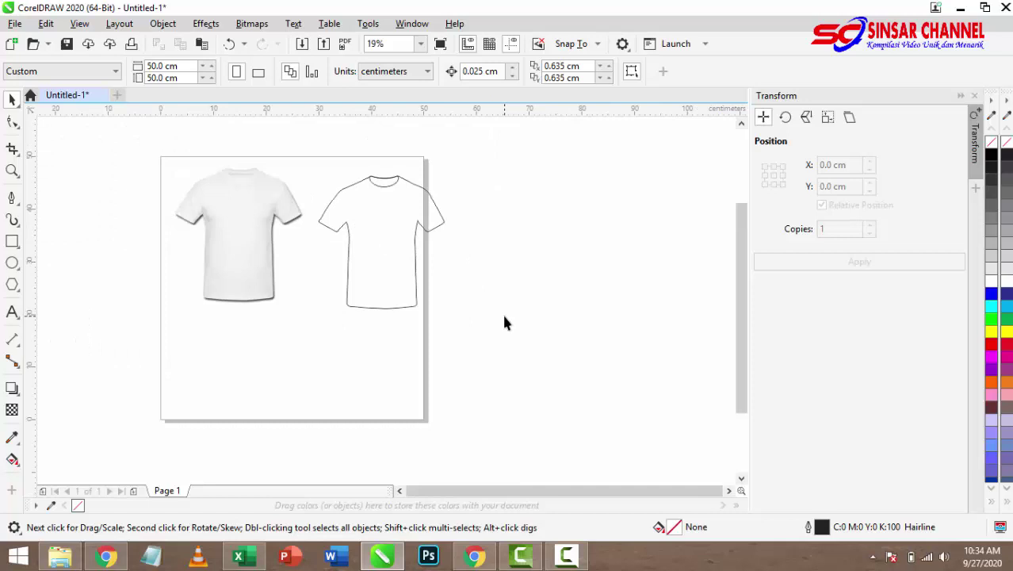
click(325, 221)
mouse_move(387, 218)
mouse_down()
mouse_move(362, 208)
mouse_move(376, 214)
mouse_up()
click(517, 246)
scroll(501, 250, down, 1)
scroll(476, 242, up, 1)
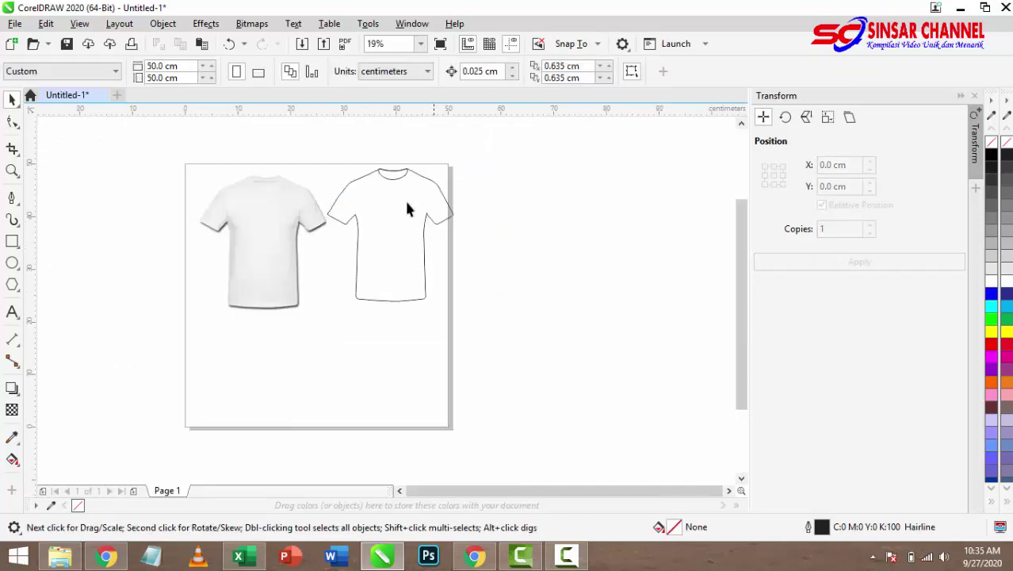
Try light gray, black and blue fills on the traced shirt outline
click(387, 196)
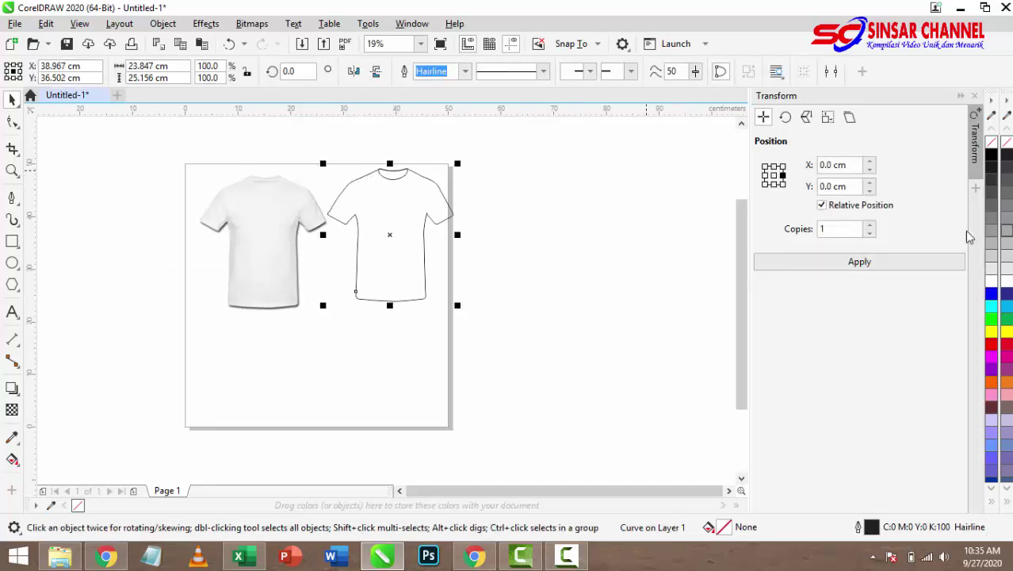
click(995, 262)
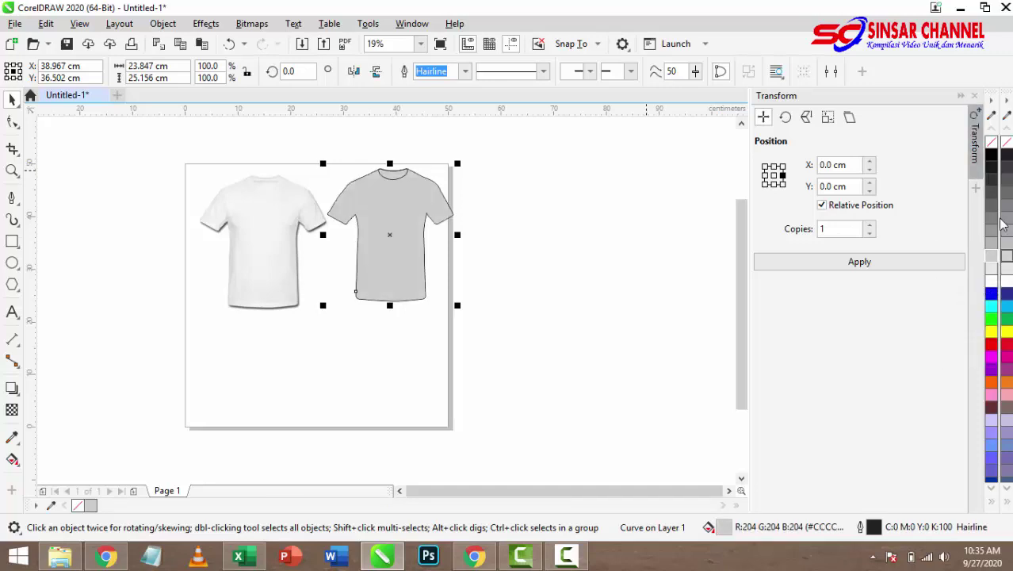
click(990, 161)
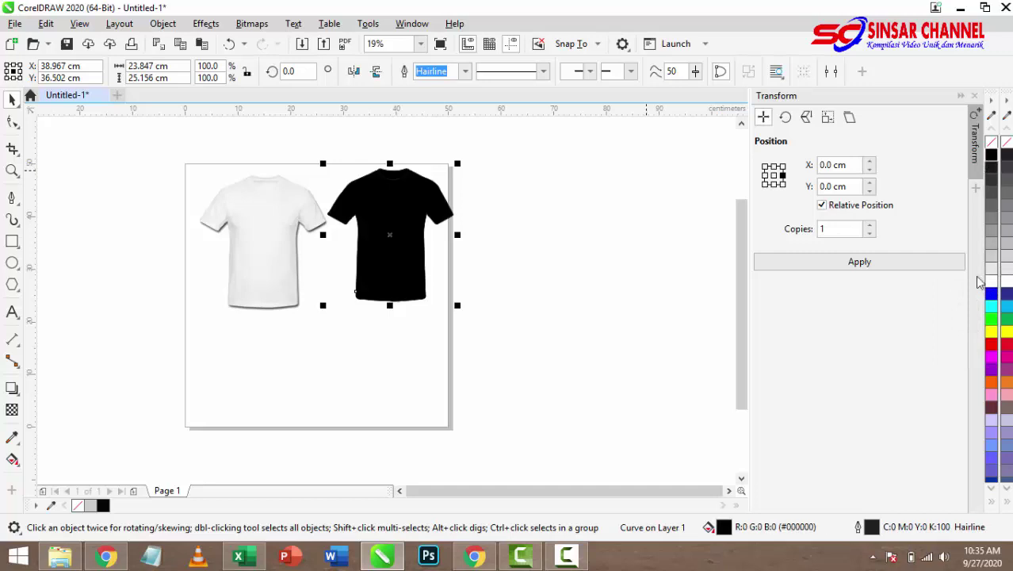
click(991, 302)
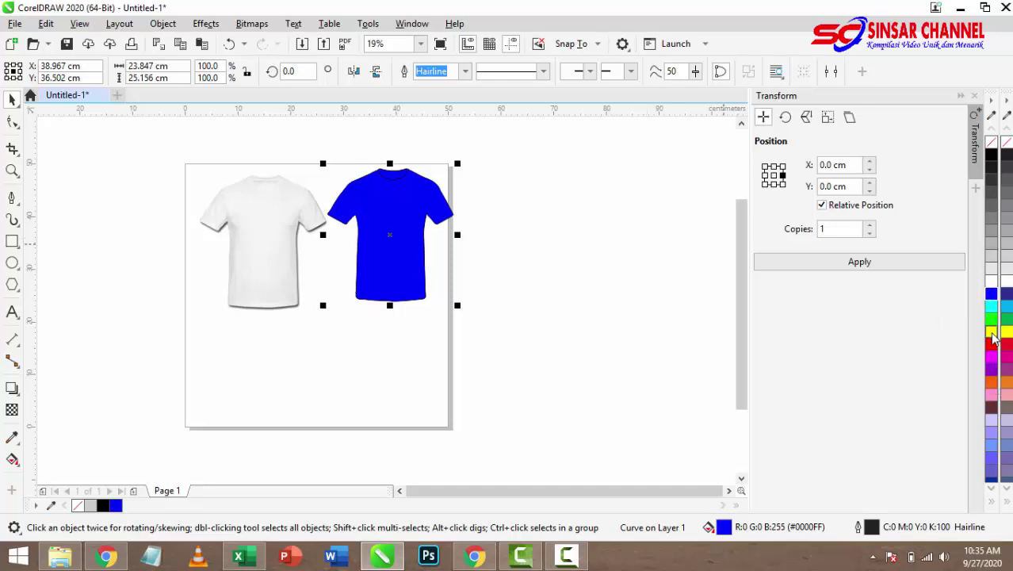
Fill the traced shirt outline with the very light gray shade closest to white and deselect it
click(992, 268)
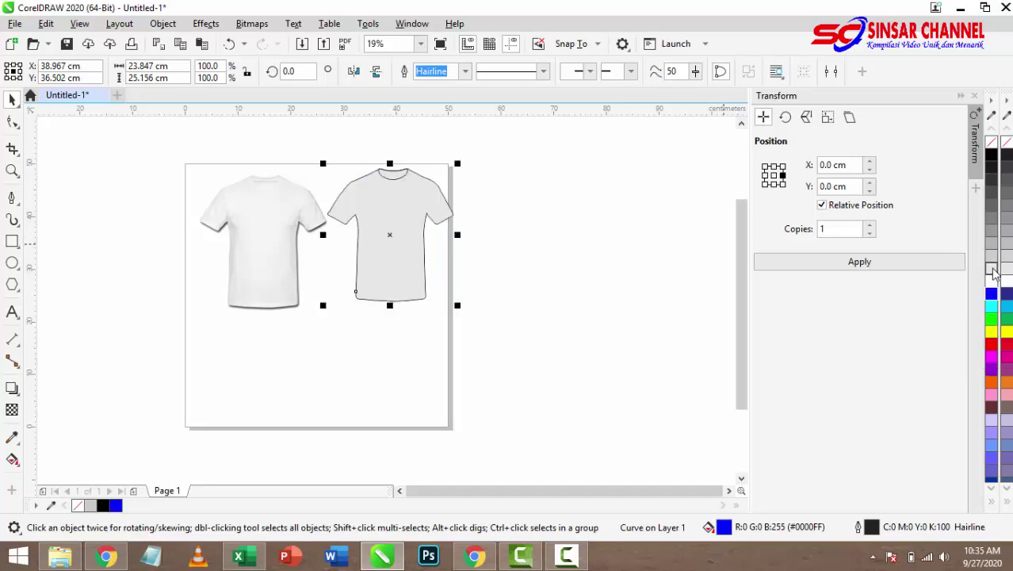
click(529, 199)
scroll(410, 206, up, 1)
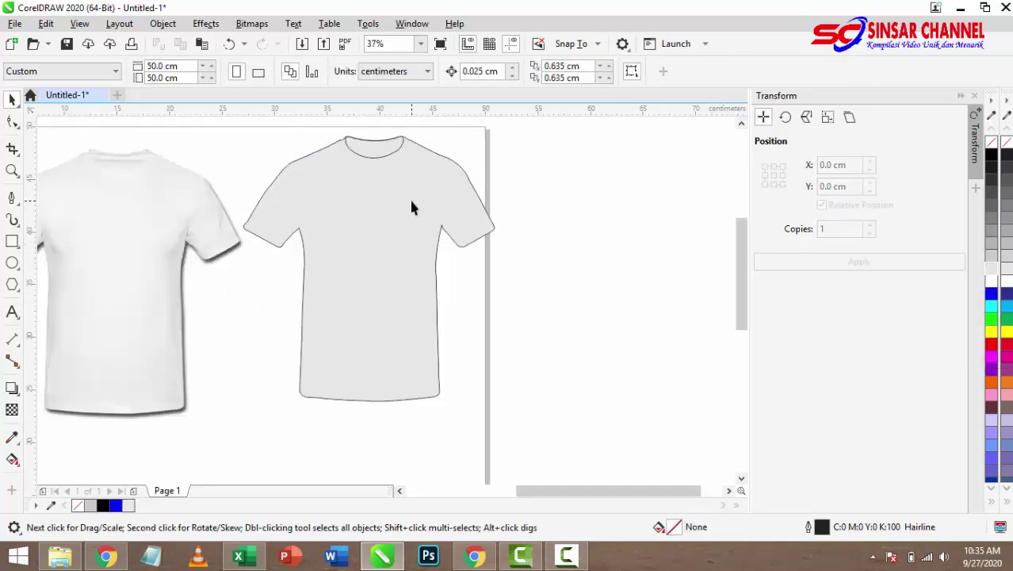
Select the gray shirt shape together with its collar and move both lower on the page
scroll(410, 207, down, 1)
drag(279, 165, 279, 161)
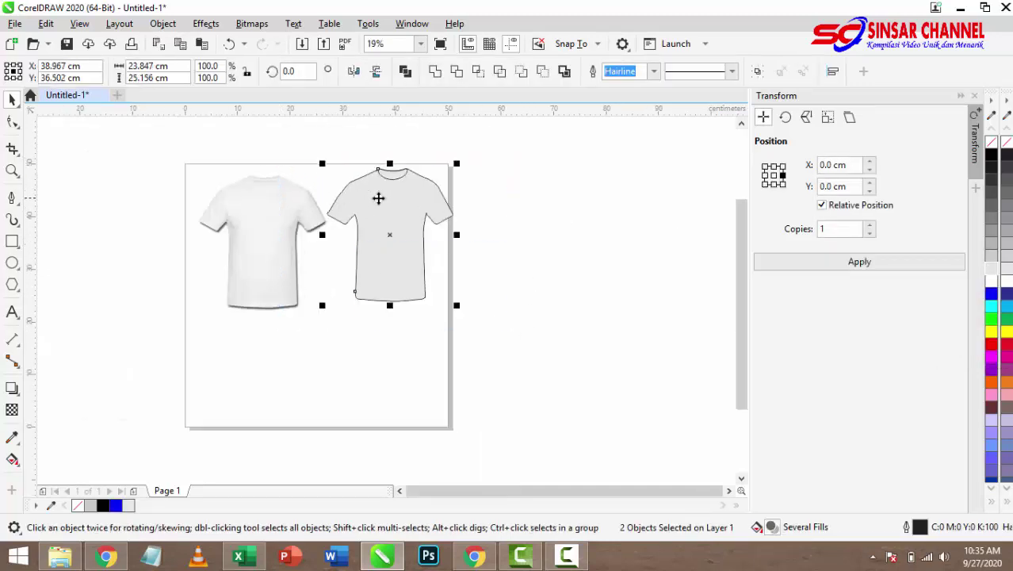
drag(377, 197, 369, 261)
key(Escape)
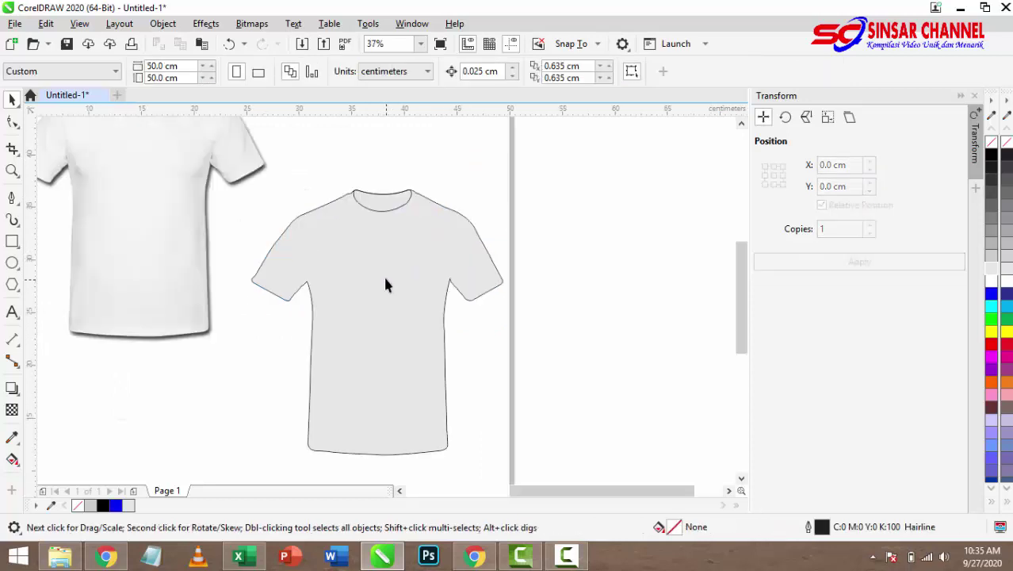
Fill the collar opening shape with the medium gray #B3B3B3 and deselect it
scroll(383, 273, up, 1)
scroll(373, 209, up, 1)
click(385, 186)
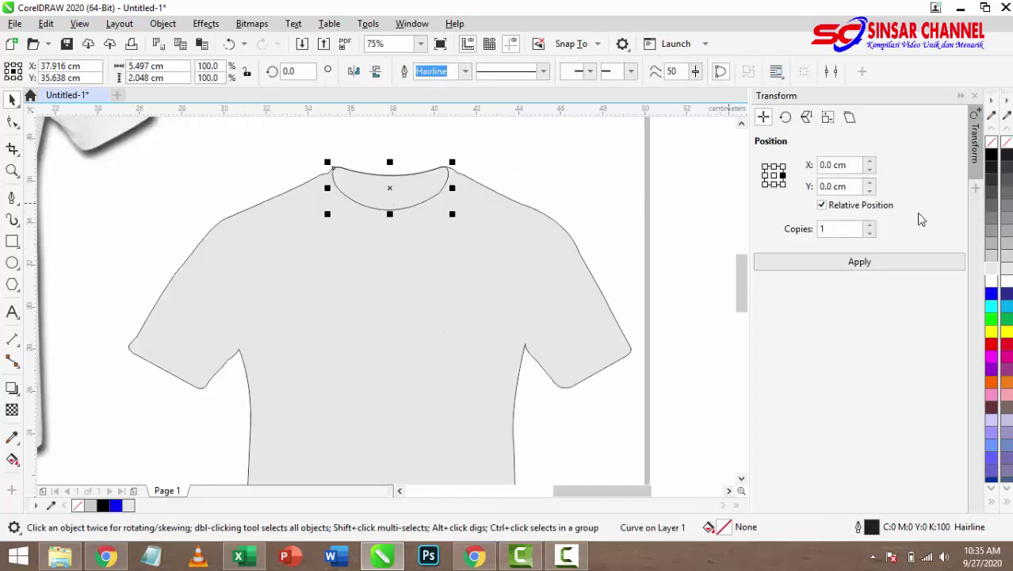
click(990, 251)
scroll(400, 187, down, 1)
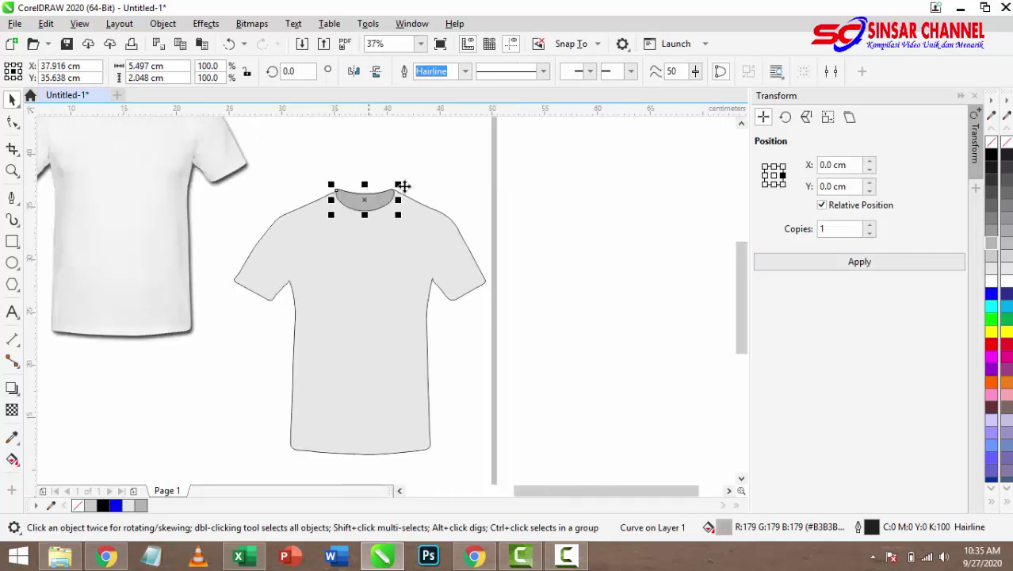
key(Escape)
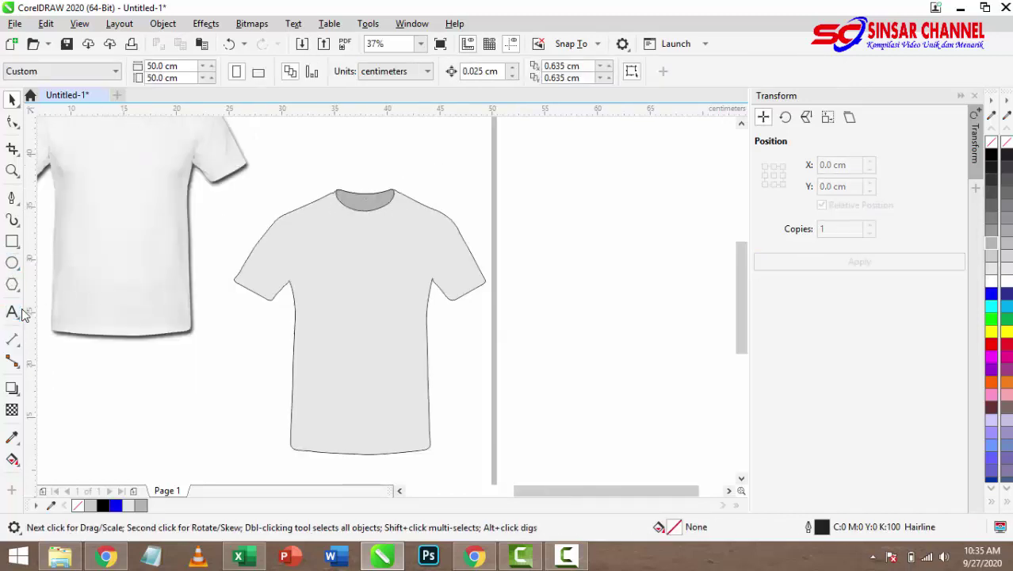
Add the artistic text "COVID - 19" in Arial, 24 pt, on the empty page area between the photo and the drawn shirt
key(F8)
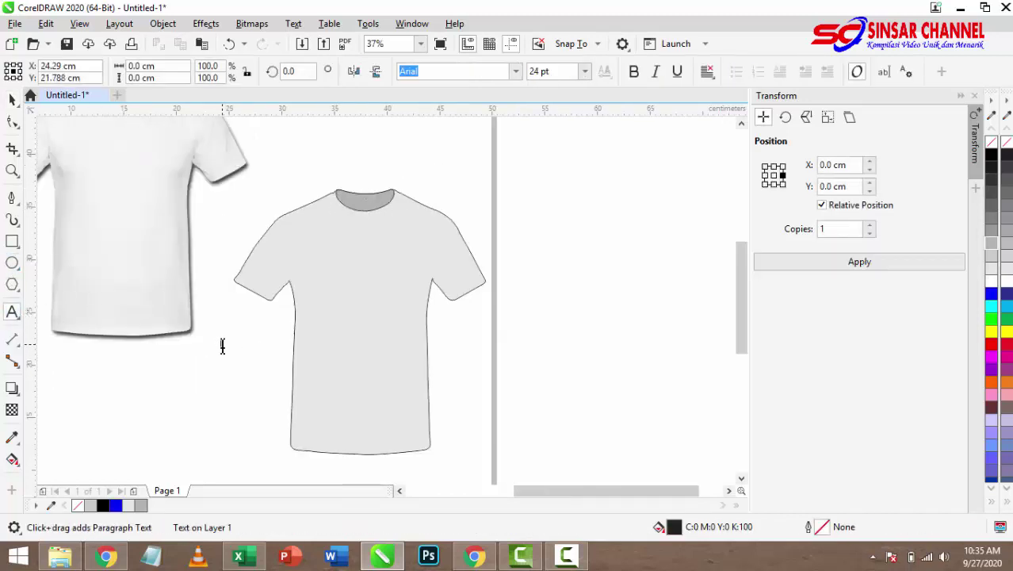
text(COV)
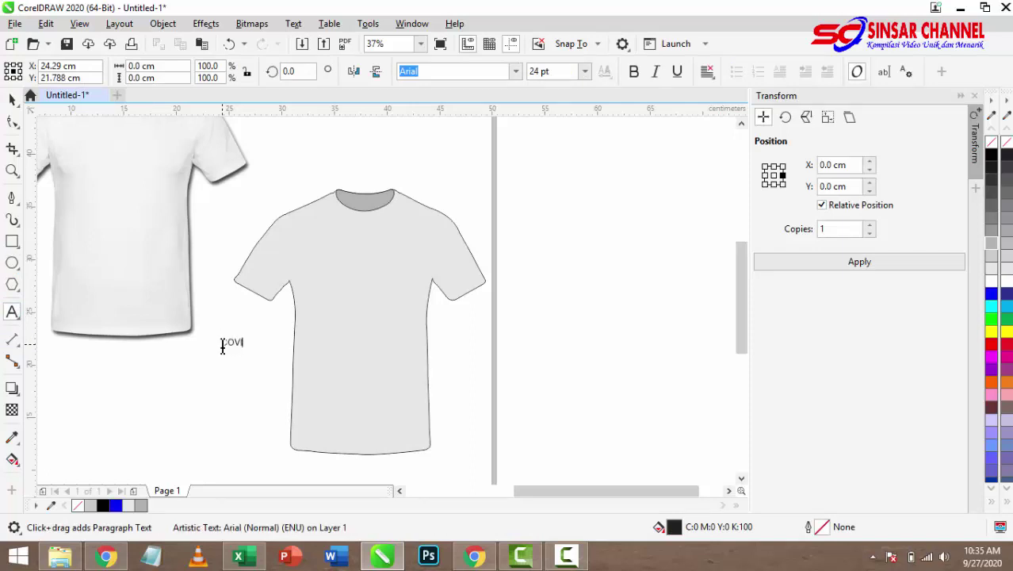
text(ID - 1)
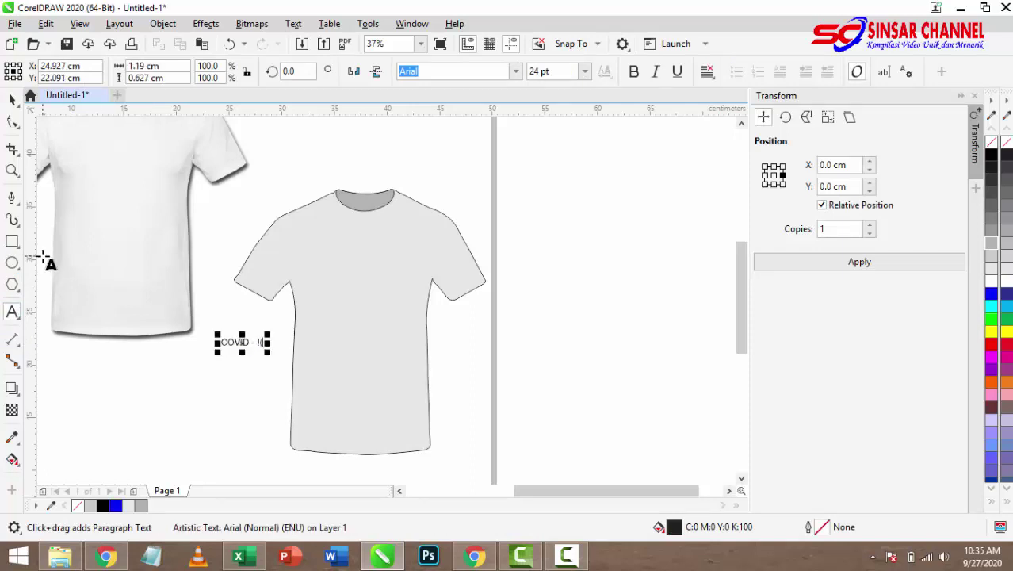
key(BackSpace)
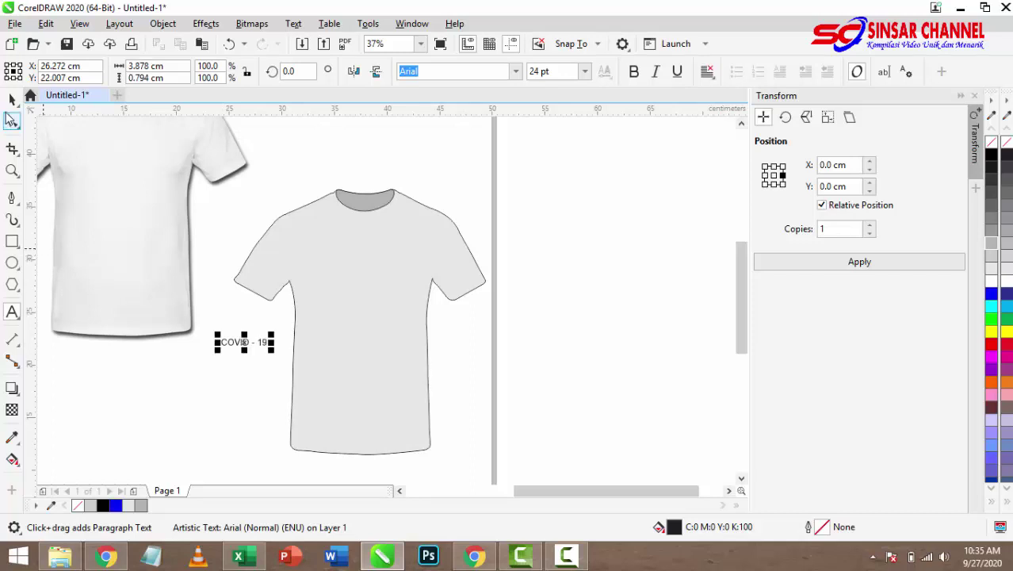
Enlarge the COVID - 19 text to about 52 pt, place it across the drawn shirt's chest, and deselect it
click(12, 99)
drag(393, 388, 362, 257)
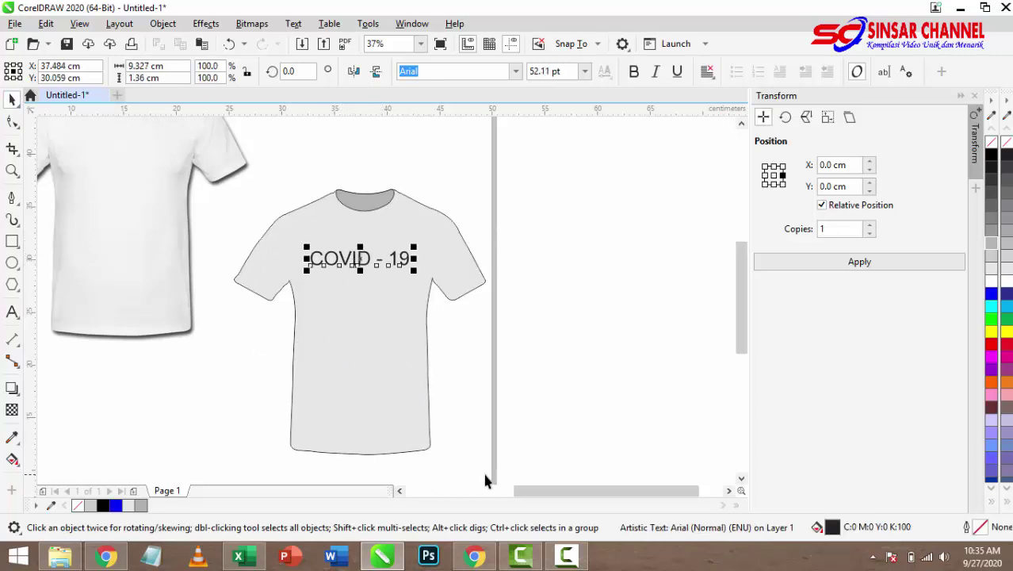
click(573, 404)
Switch to Chrome, open google.com, and search Google Images for "logo covid 19"
click(474, 556)
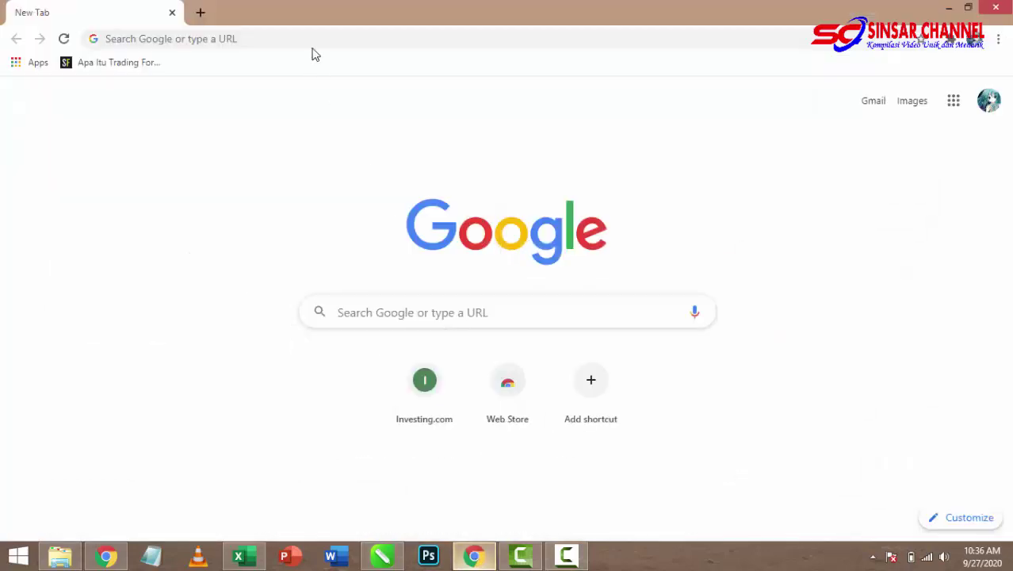
click(251, 39)
text(google.com)
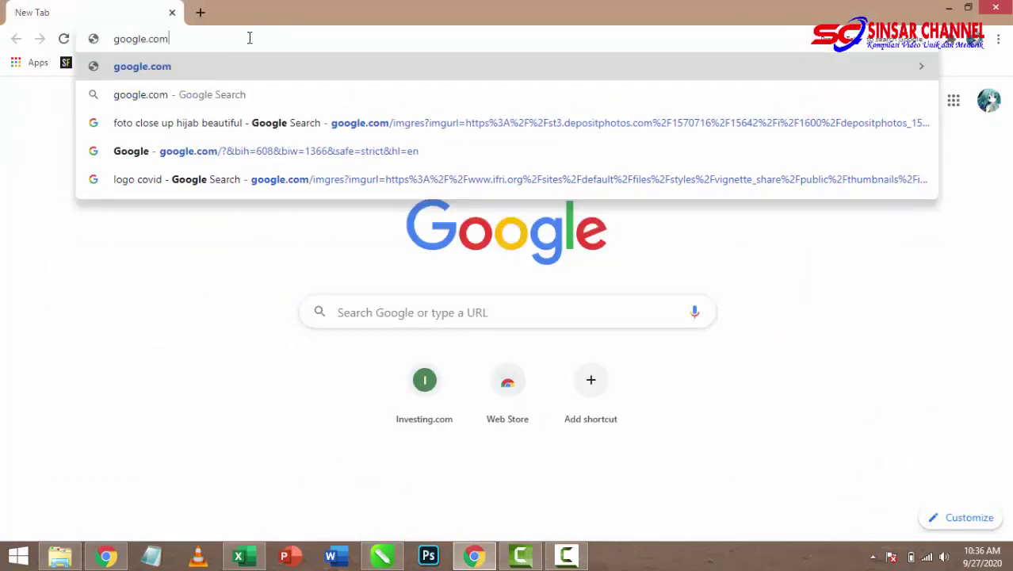
key(Return)
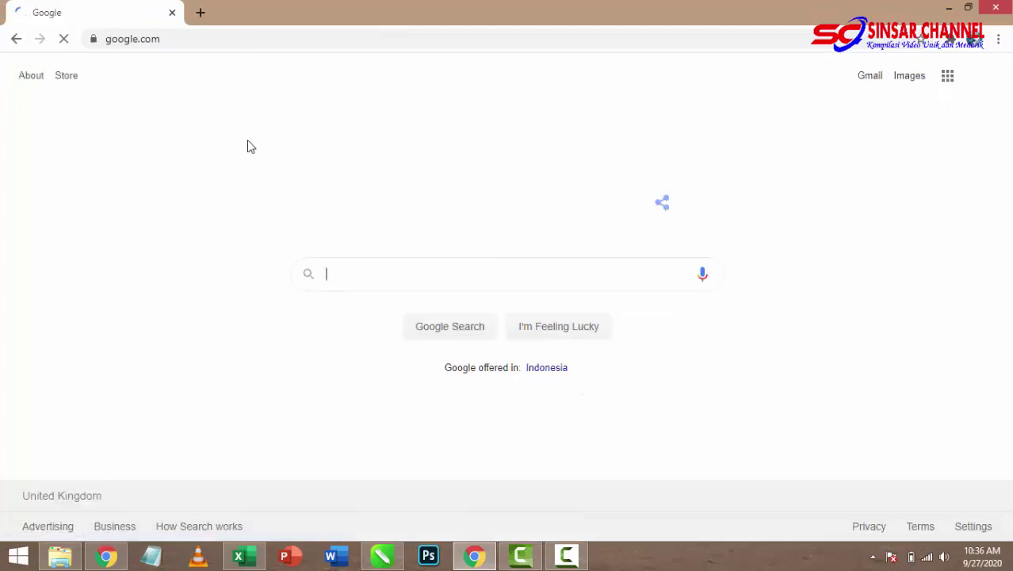
text(logo )
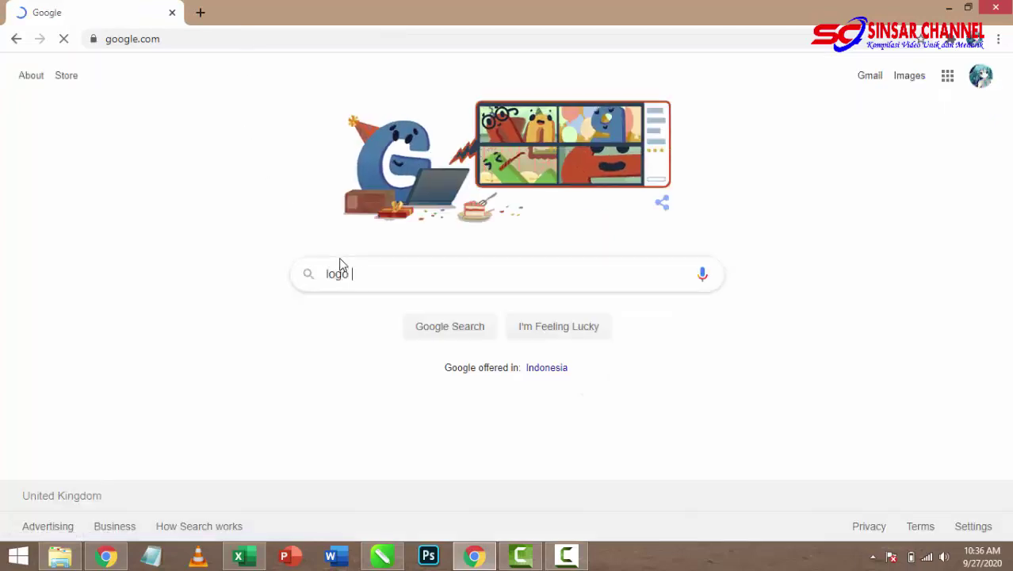
text(covid 19)
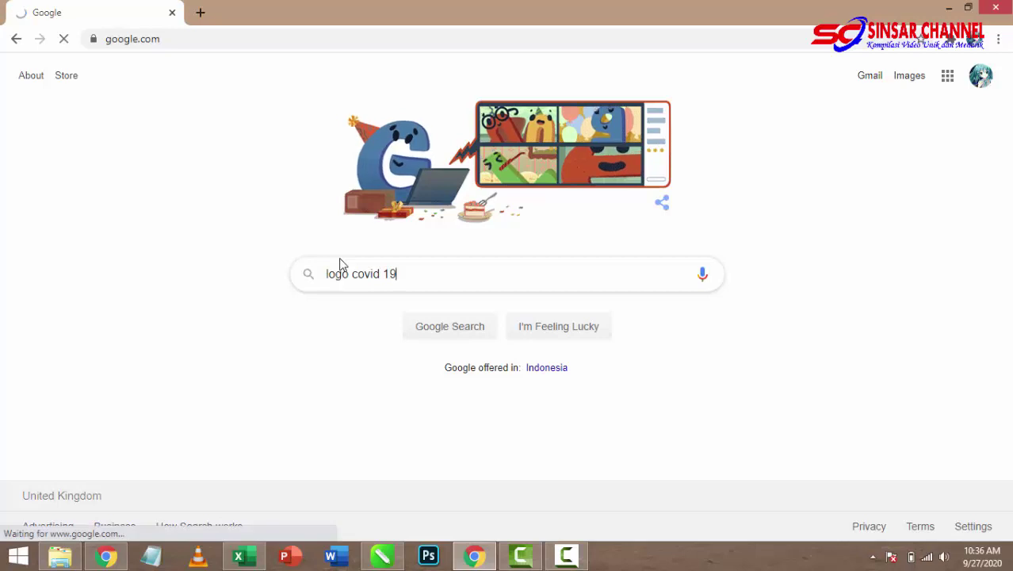
key(Return)
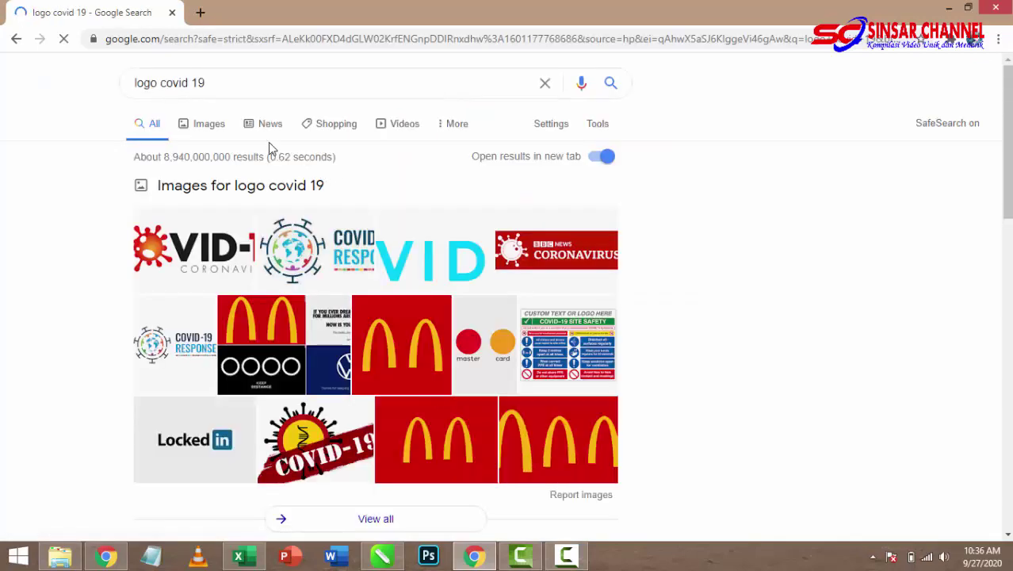
click(225, 124)
scroll(232, 139, down, 1)
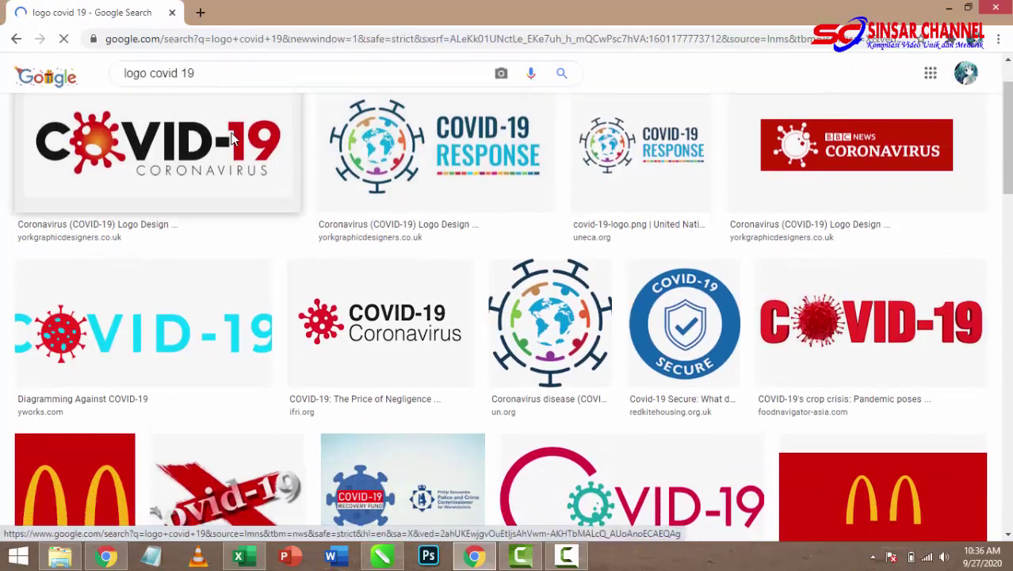
scroll(363, 228, down, 1)
scroll(361, 258, up, 2)
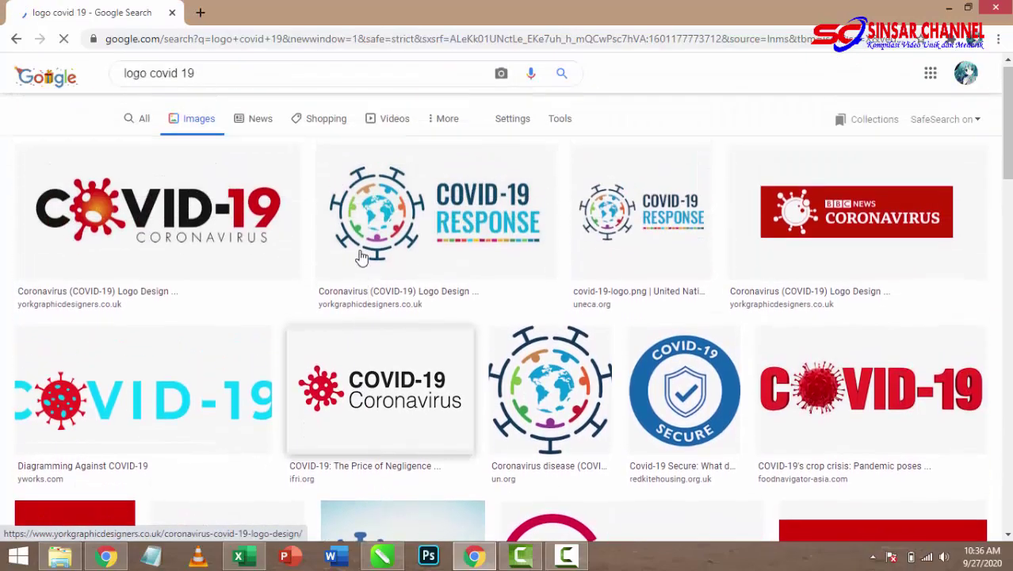
Open the red-virus COVID-19 Coronavirus logo from ifri.org as a full-size image in a new tab
right_click(363, 365)
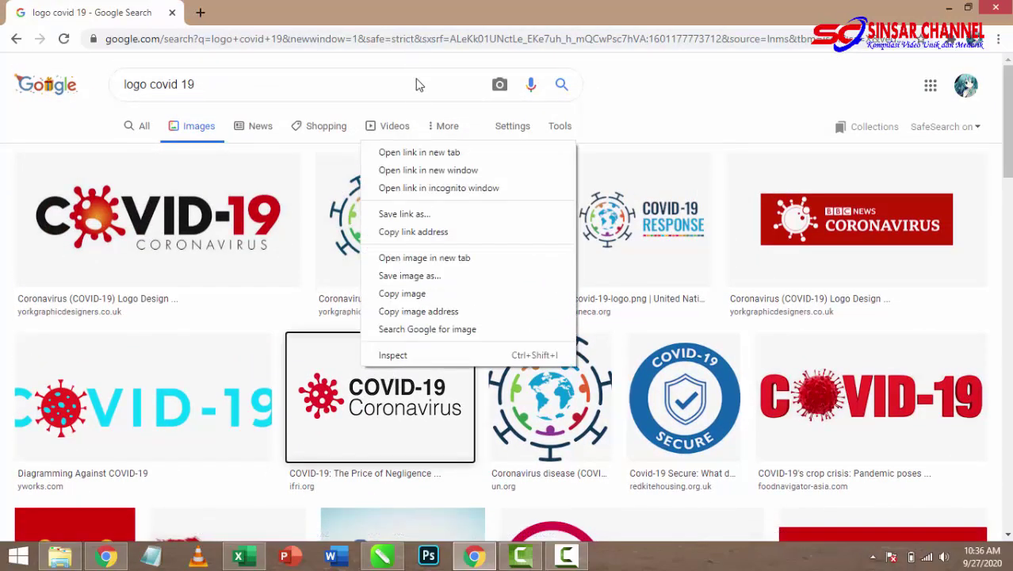
click(418, 152)
click(270, 22)
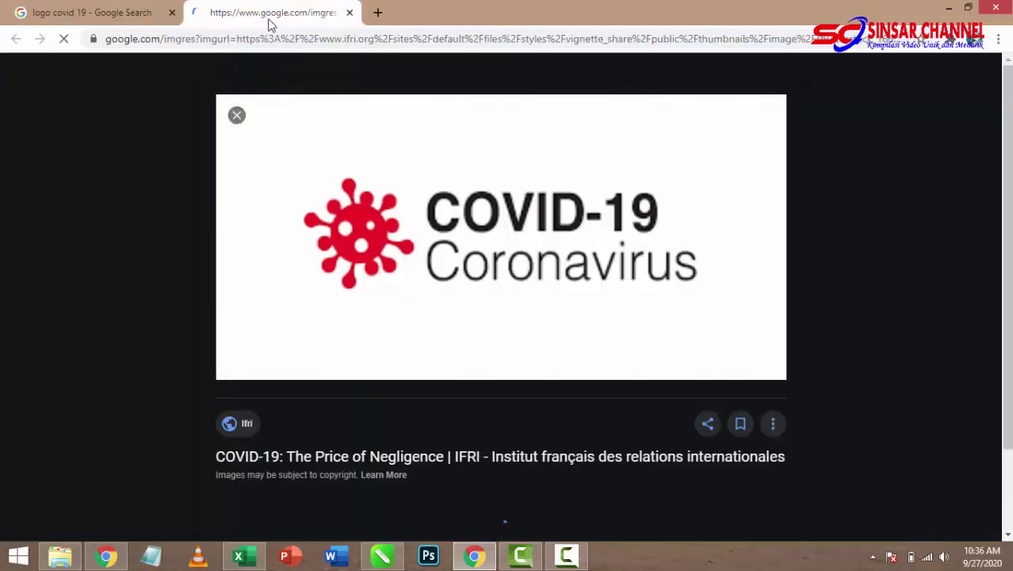
right_click(493, 227)
click(553, 337)
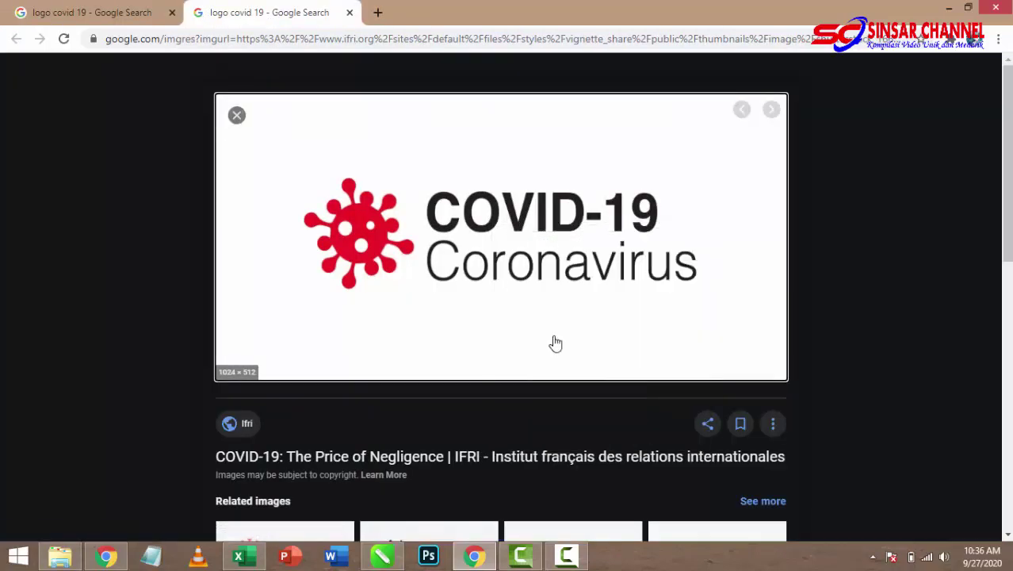
click(440, 12)
right_click(487, 231)
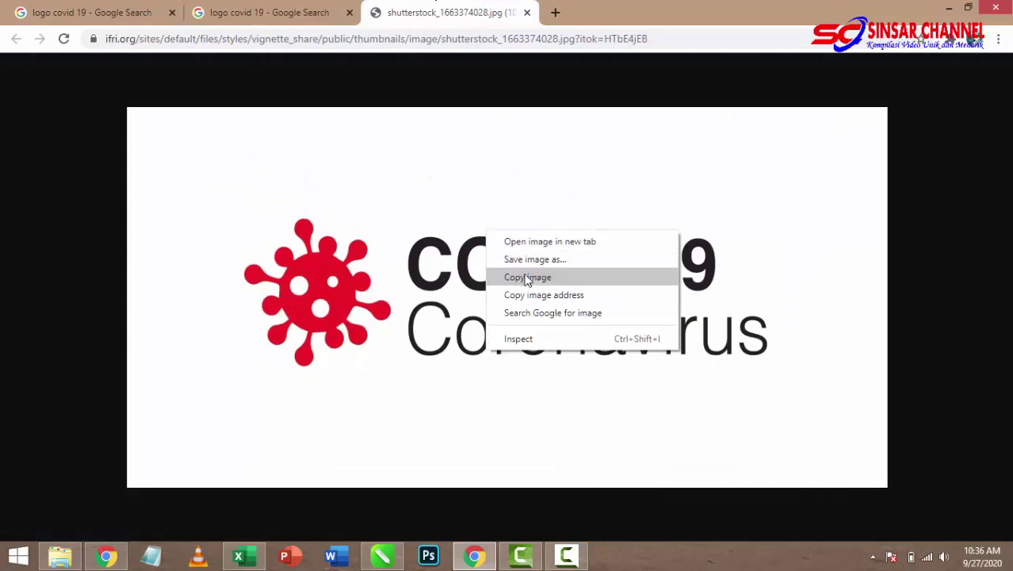
click(532, 258)
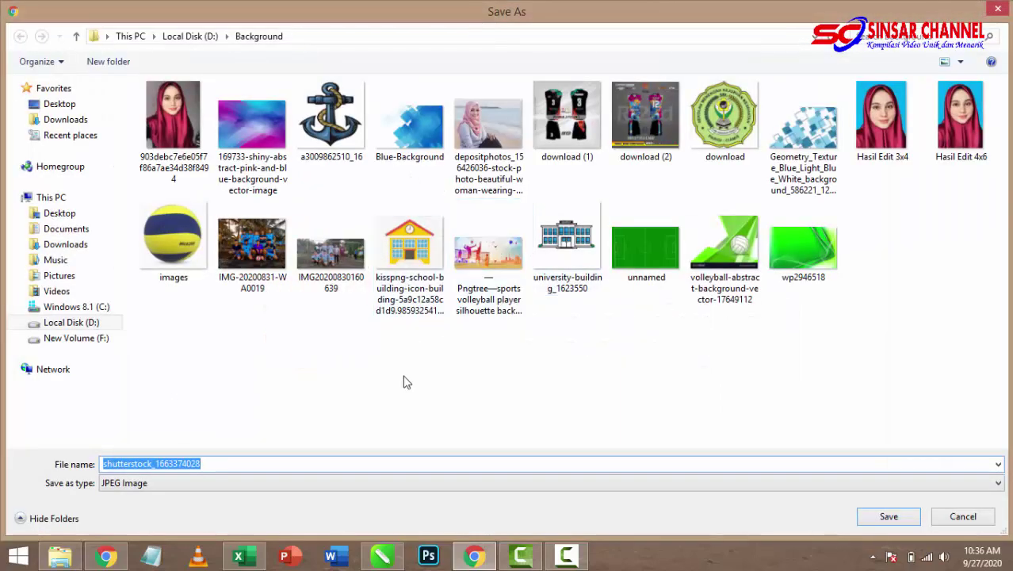
click(888, 516)
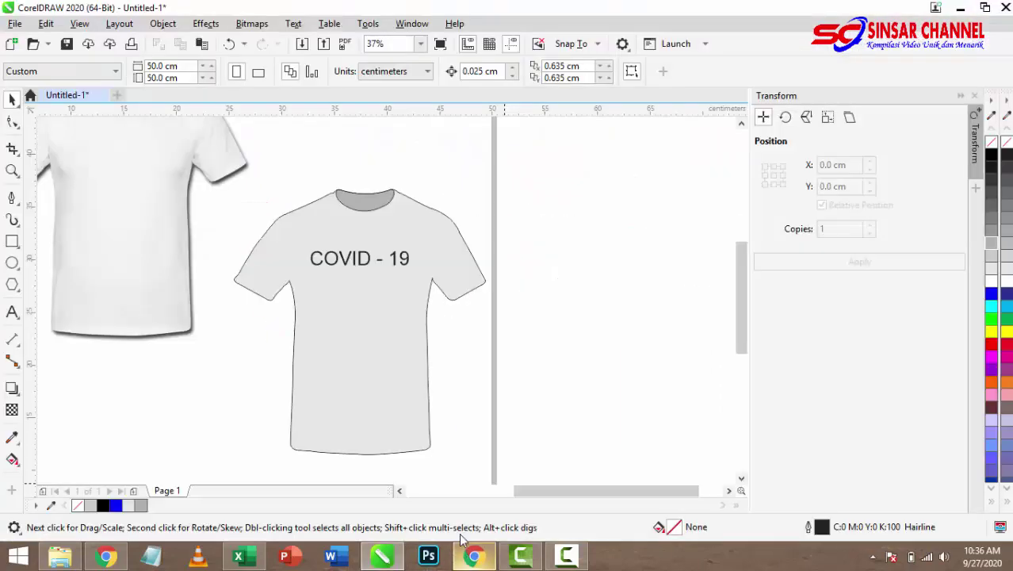
click(474, 555)
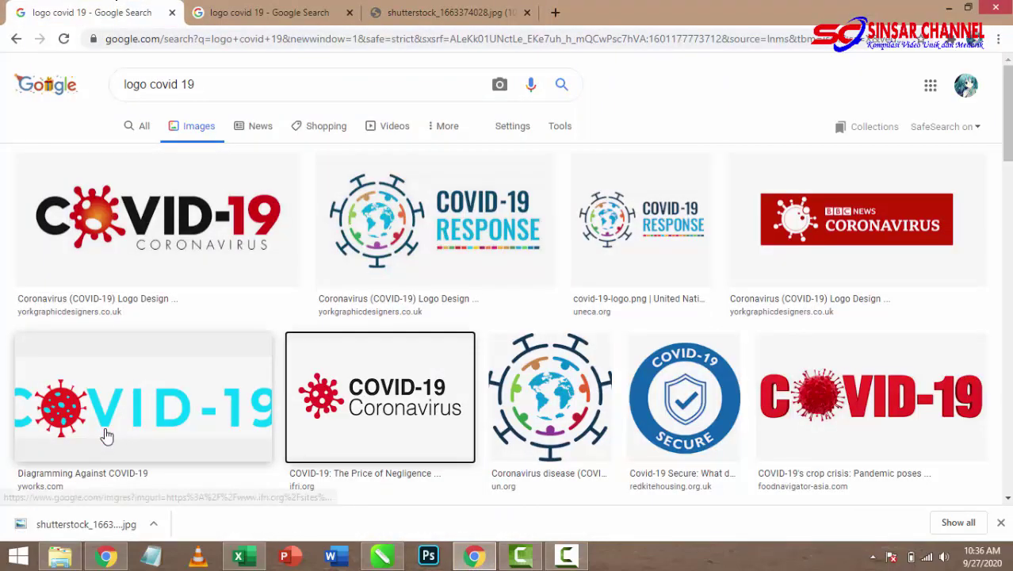
click(62, 556)
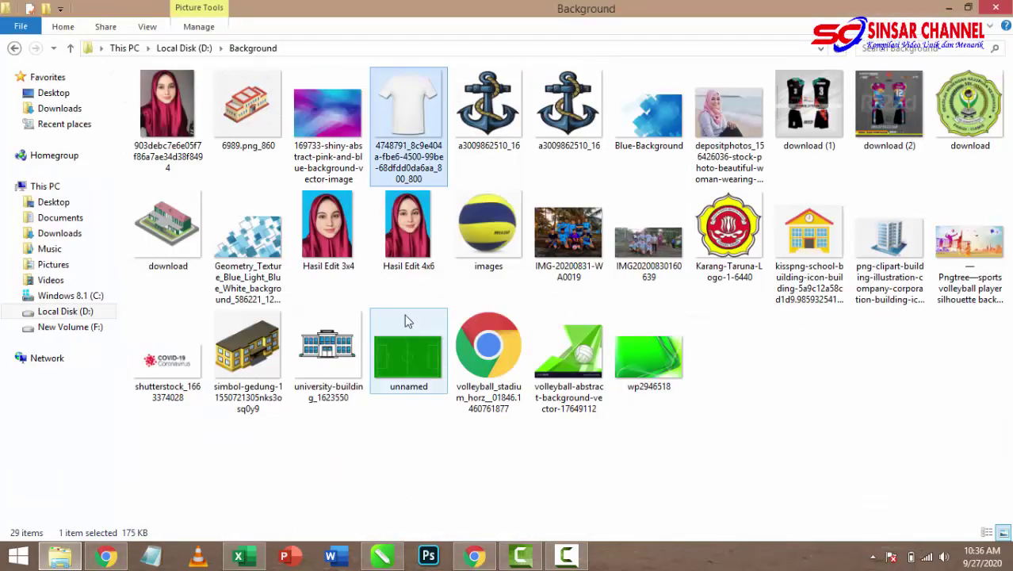
click(171, 357)
drag(331, 426, 563, 249)
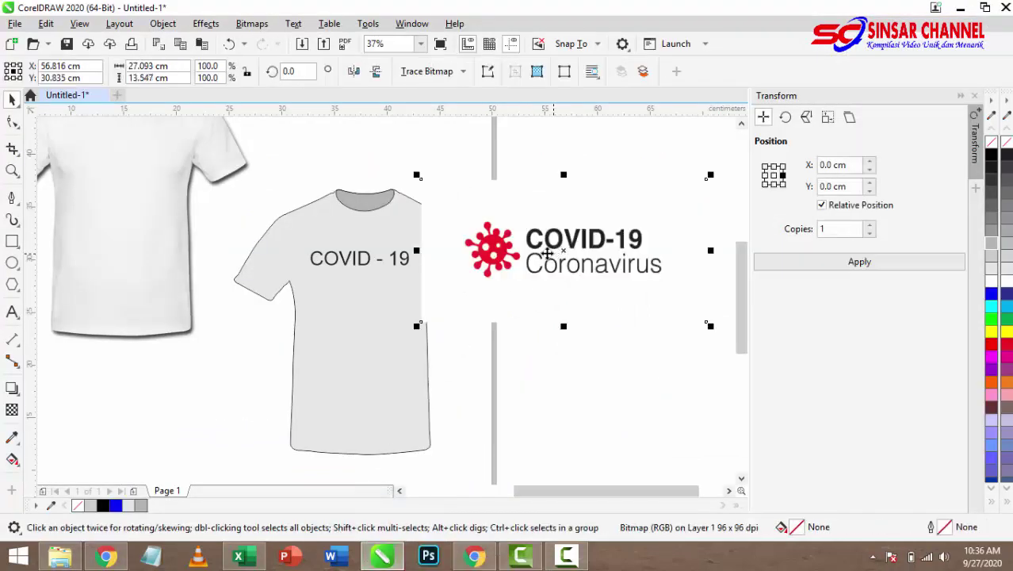
scroll(423, 259, up, 5)
scroll(423, 259, down, 5)
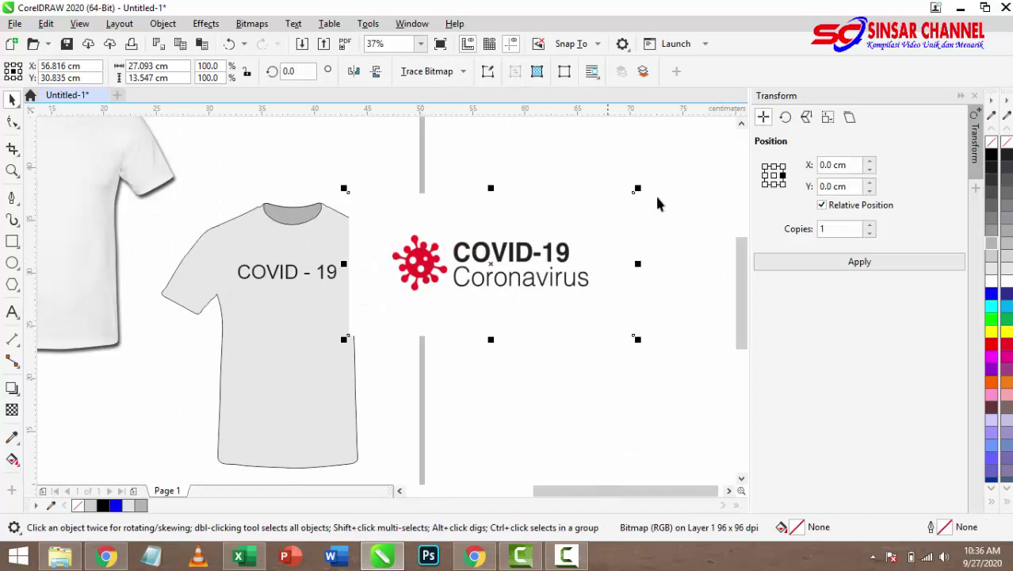
Scale the logo bitmap down to about 13.9 by 6.9 cm and move it to the empty area beyond the page's right edge
drag(638, 191, 497, 262)
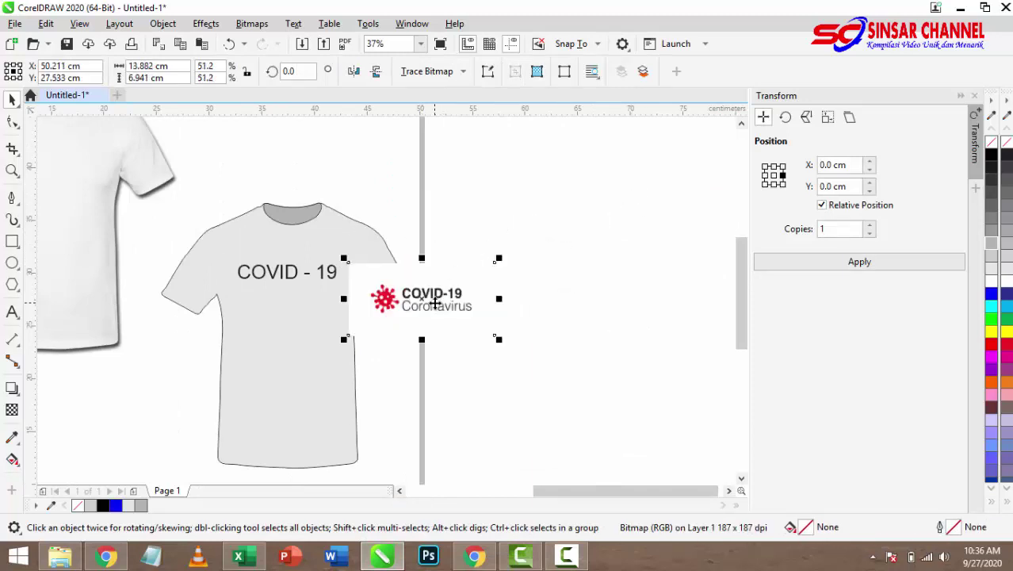
drag(429, 279, 515, 236)
scroll(515, 241, up, 5)
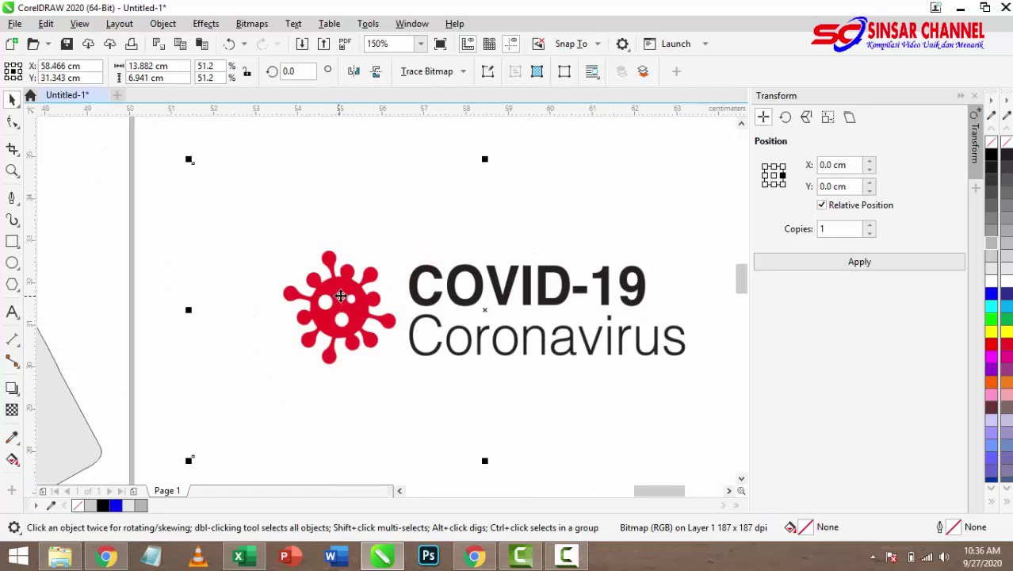
scroll(340, 295, down, 2)
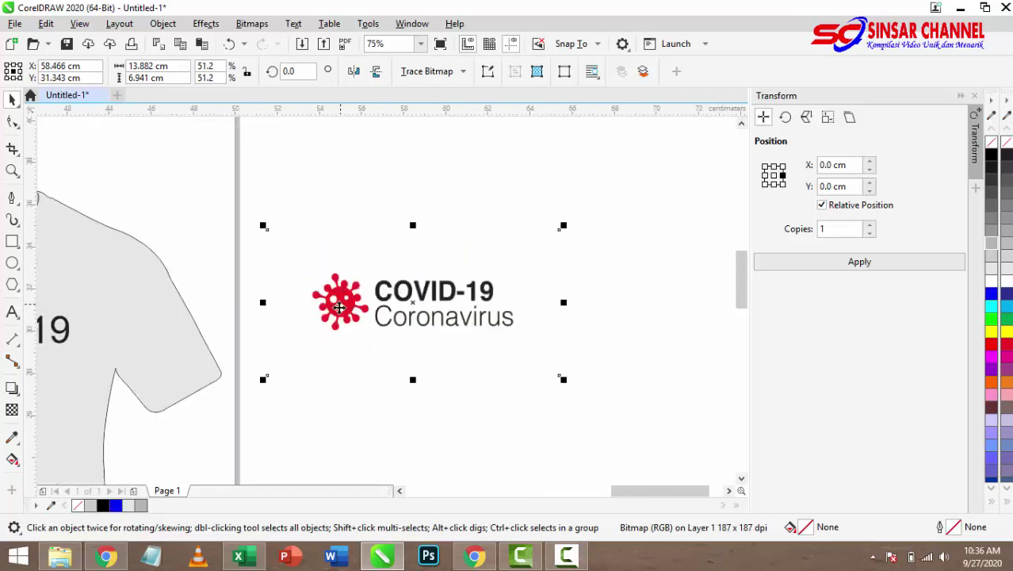
Crop the logo bitmap to the red virus symbol with the Shape tool, moving both right-edge nodes about 8.9 cm inward
click(13, 125)
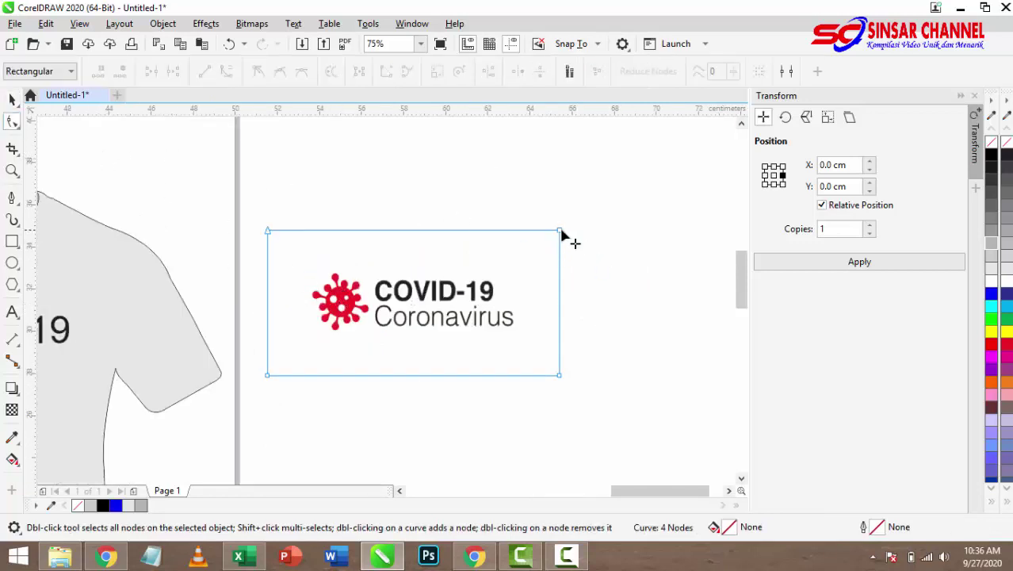
click(561, 232)
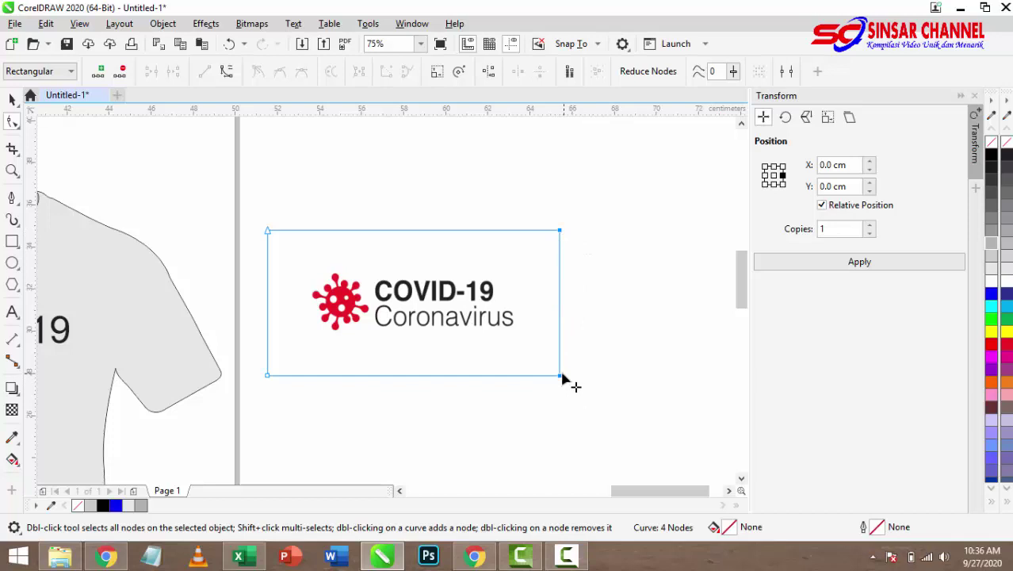
drag(560, 382, 374, 384)
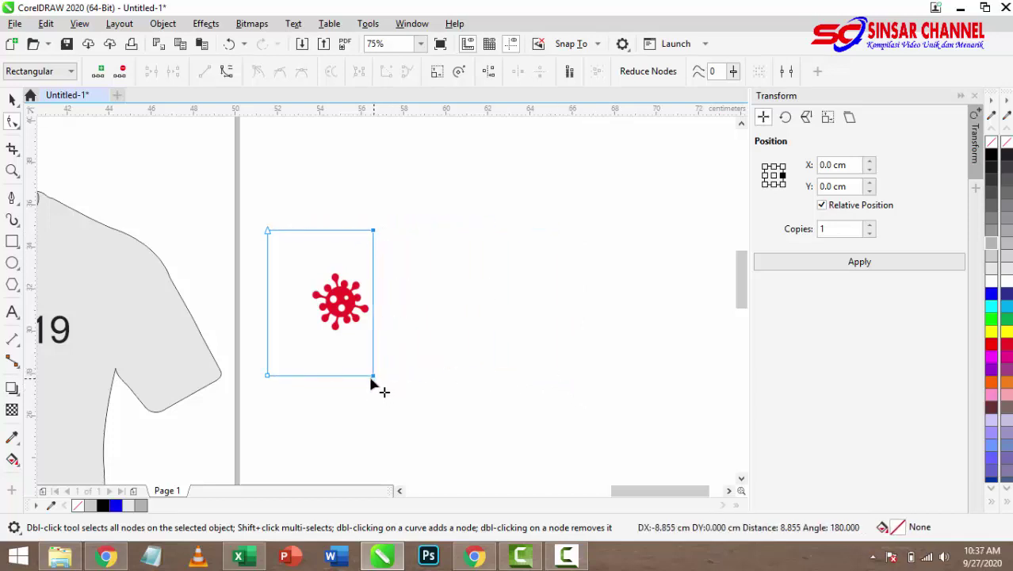
Try narrowing the cropped virus image to about 3.6 cm from its left edge and reducing its height from the top edge
click(12, 99)
scroll(262, 321, up, 2)
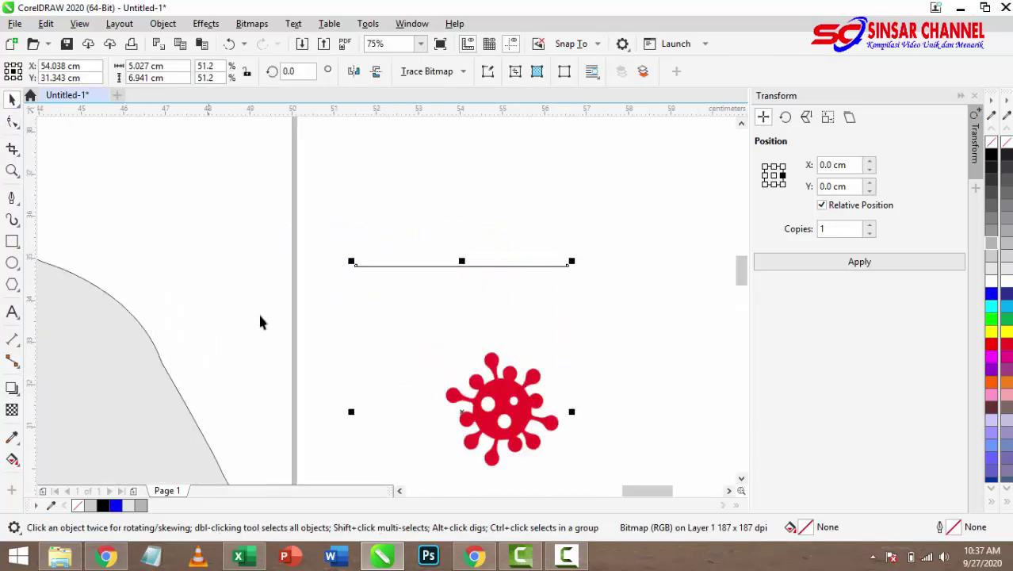
scroll(329, 312, down, 2)
drag(339, 349, 366, 353)
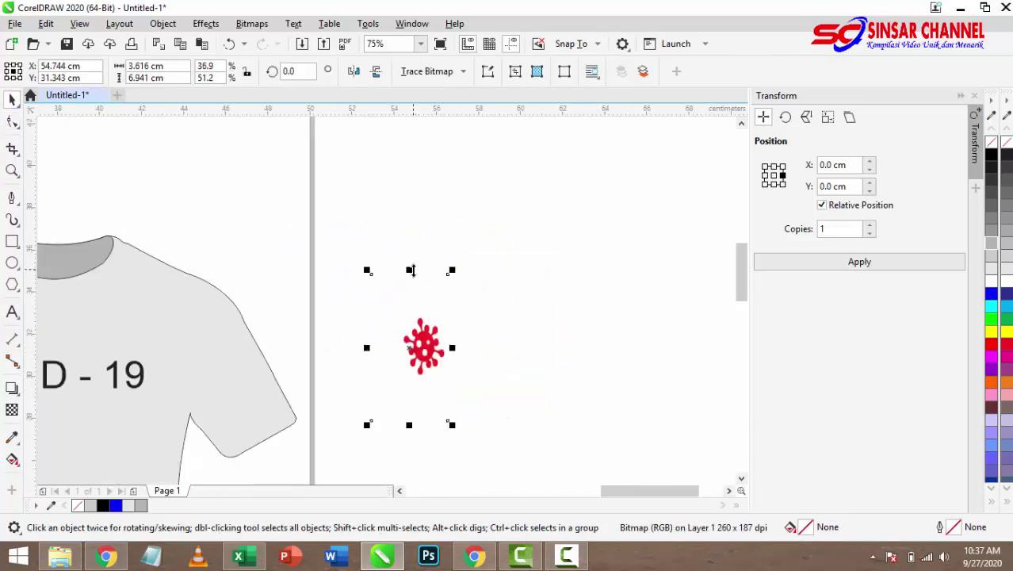
drag(410, 271, 428, 296)
Undo the virus image's resizing and the crop of the logo bitmap
key(ctrl+z)
key(ctrl+z)
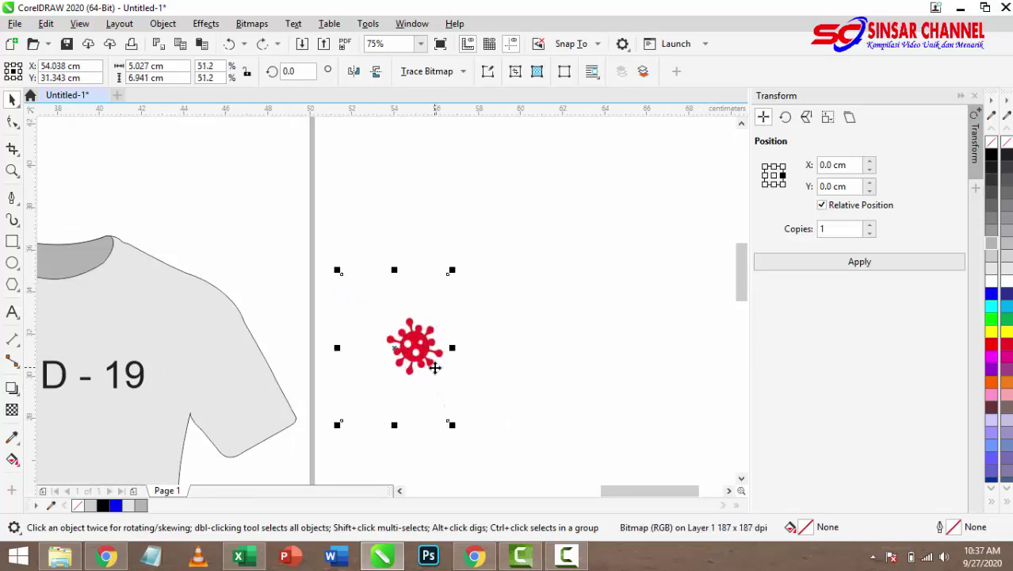
key(ctrl+z)
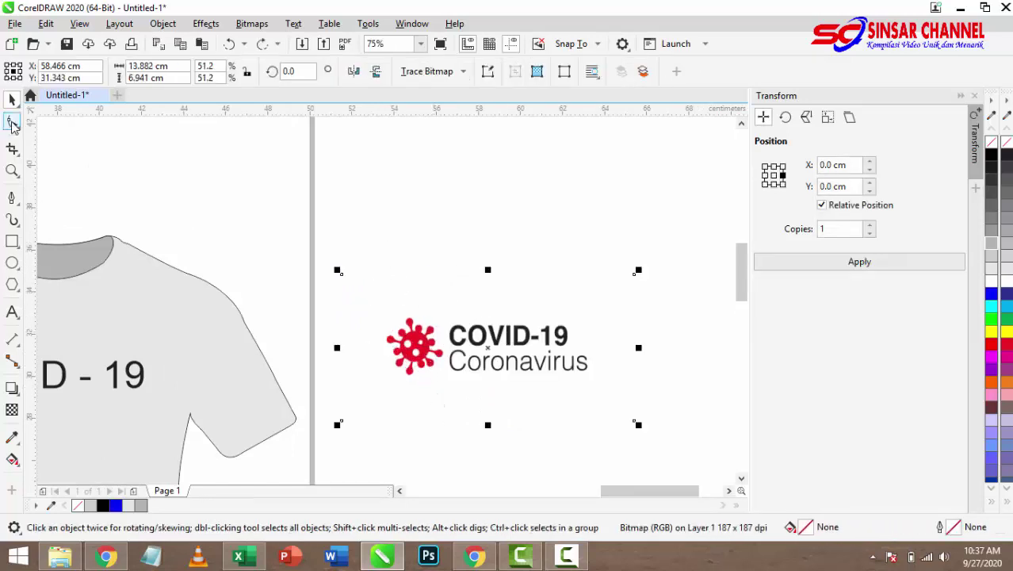
Crop the logo bitmap to the red virus symbol with the Shape tool, bringing both right-edge nodes about 8.9 cm inward
click(12, 122)
click(634, 276)
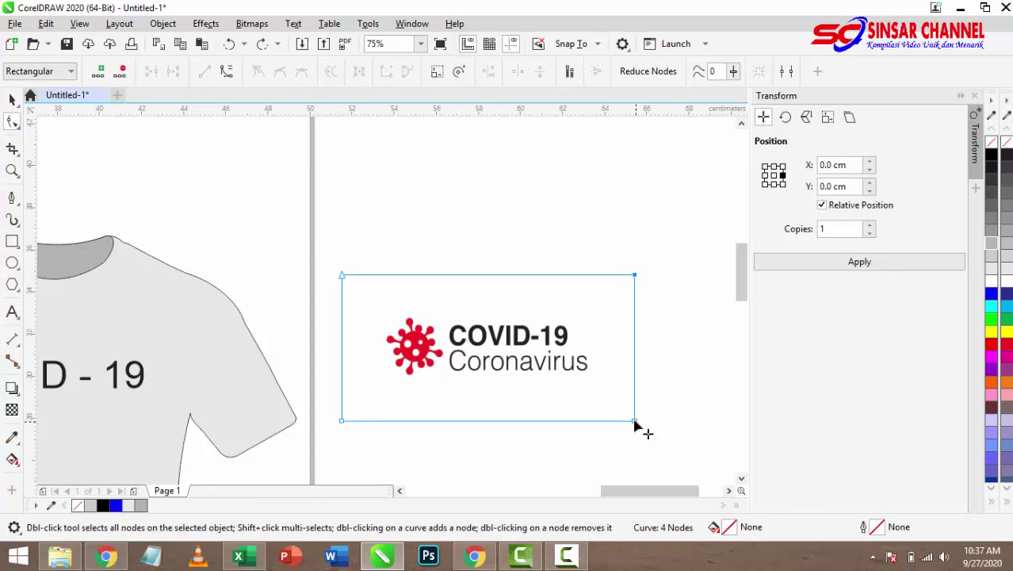
drag(635, 279, 446, 278)
key(Escape)
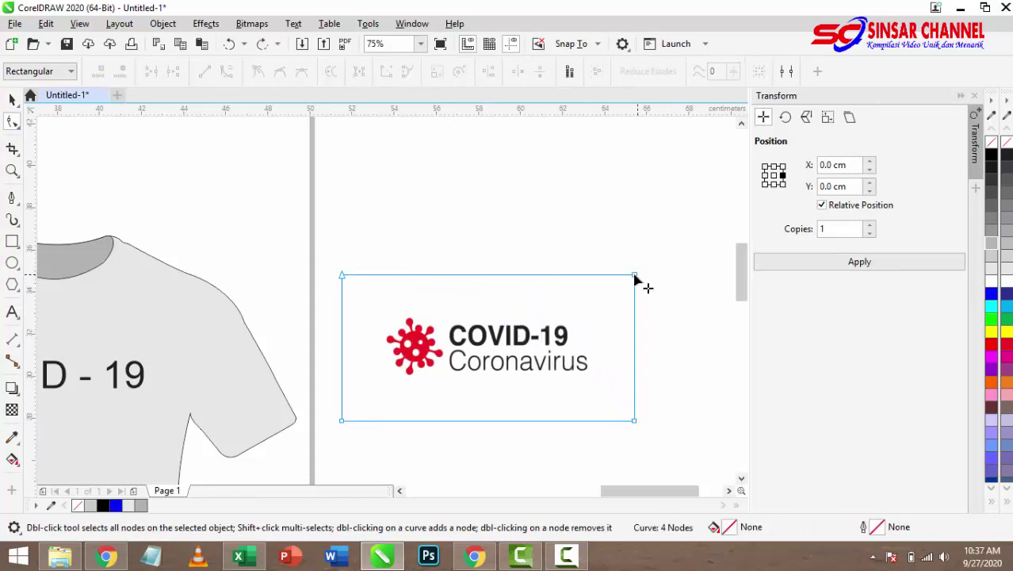
click(634, 277)
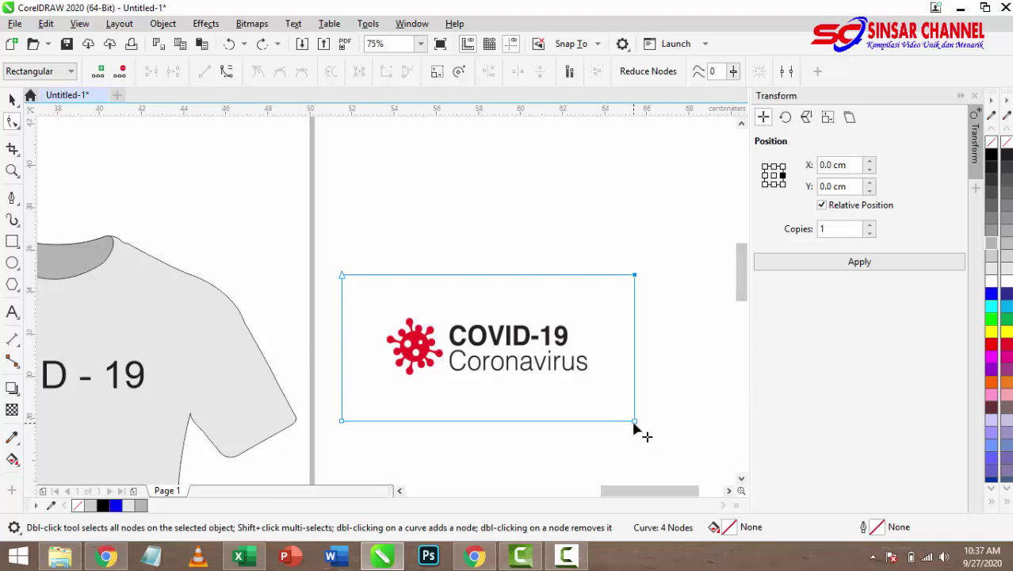
drag(636, 428, 448, 421)
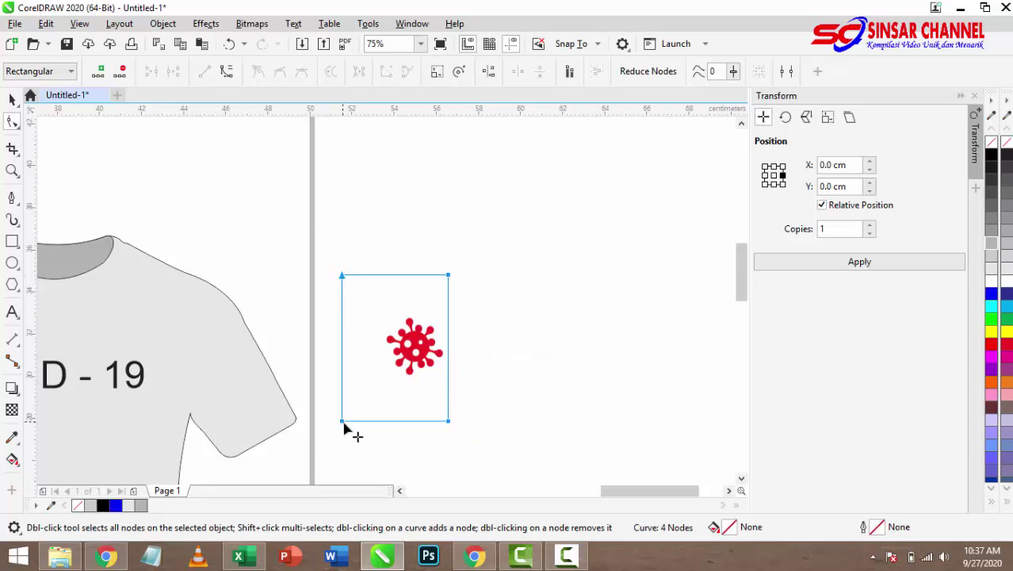
drag(345, 428, 366, 428)
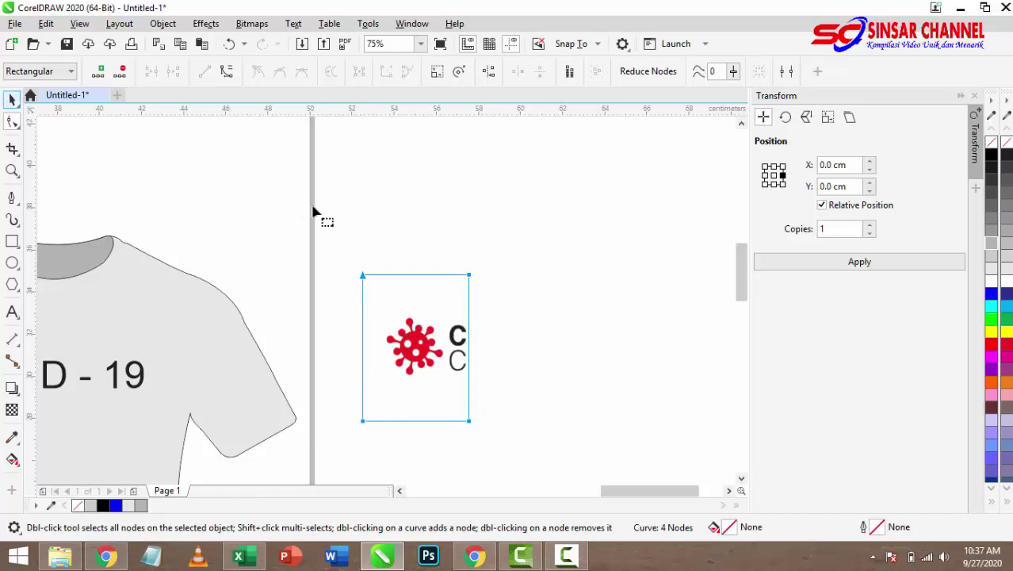
key(ctrl+z)
click(12, 99)
click(565, 207)
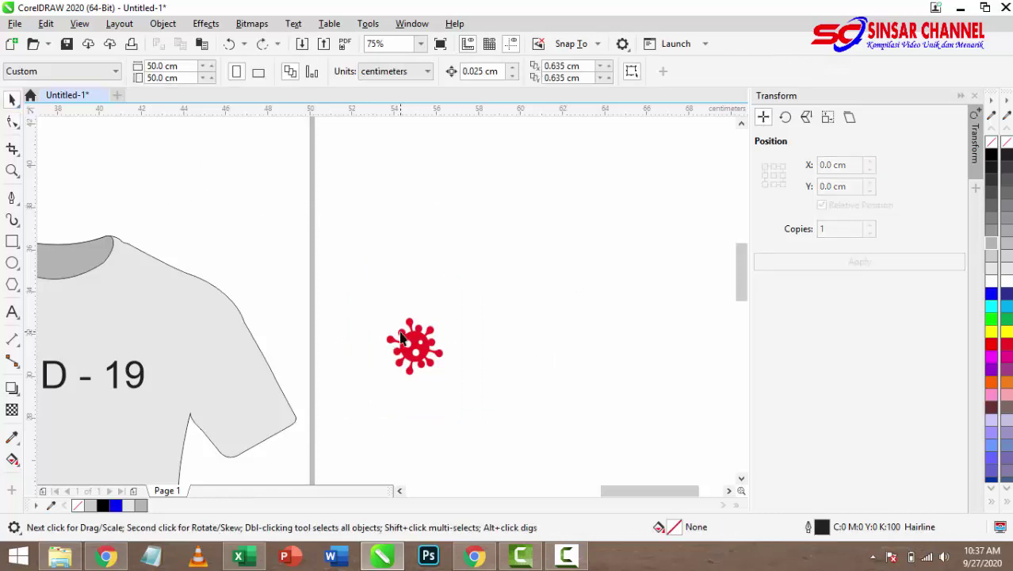
Convert the cropped virus bitmap to vector shapes with Outline Trace using the Logo image type and default settings
click(407, 342)
scroll(426, 347, up, 2)
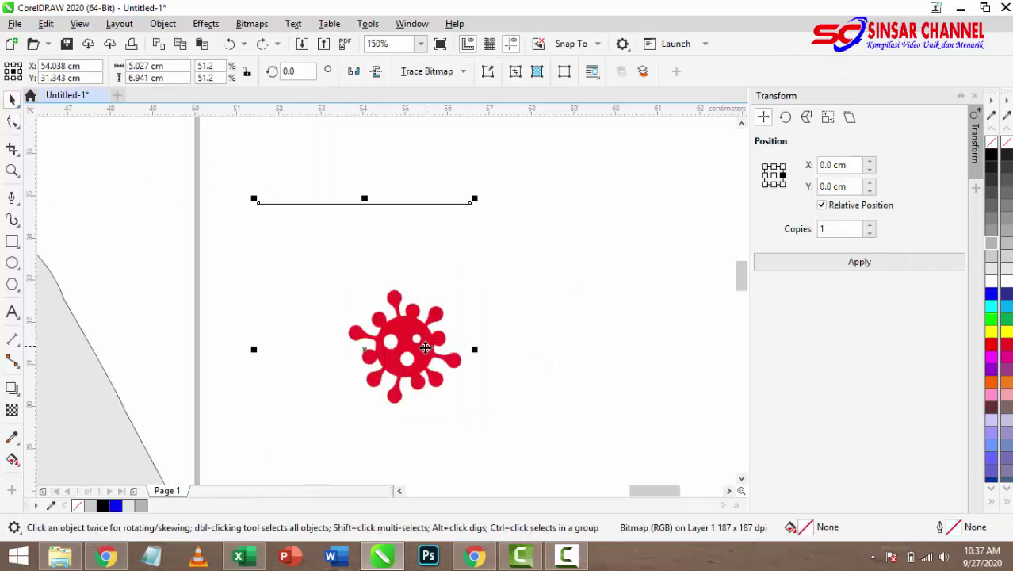
click(249, 24)
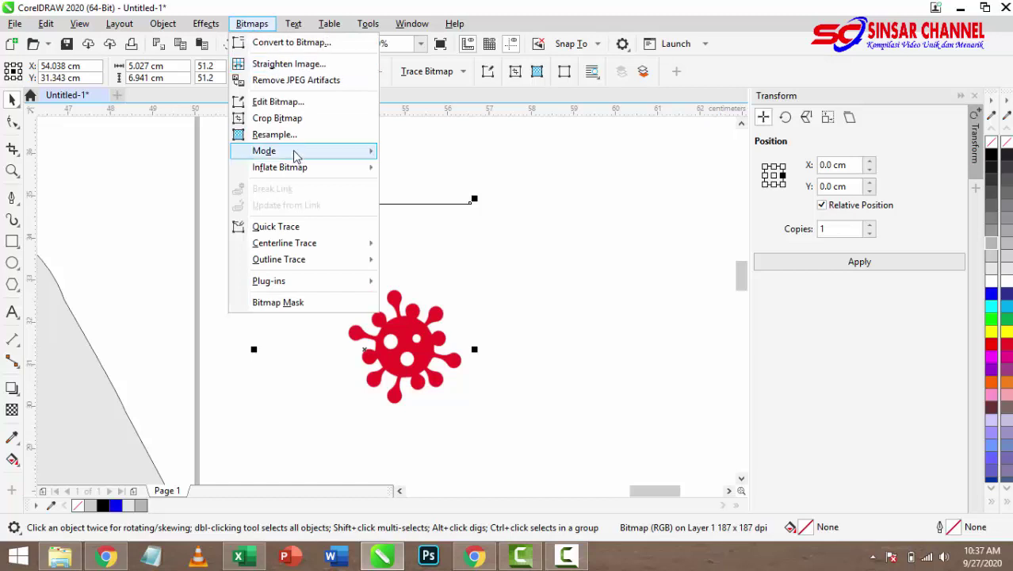
mouse_move(297, 155)
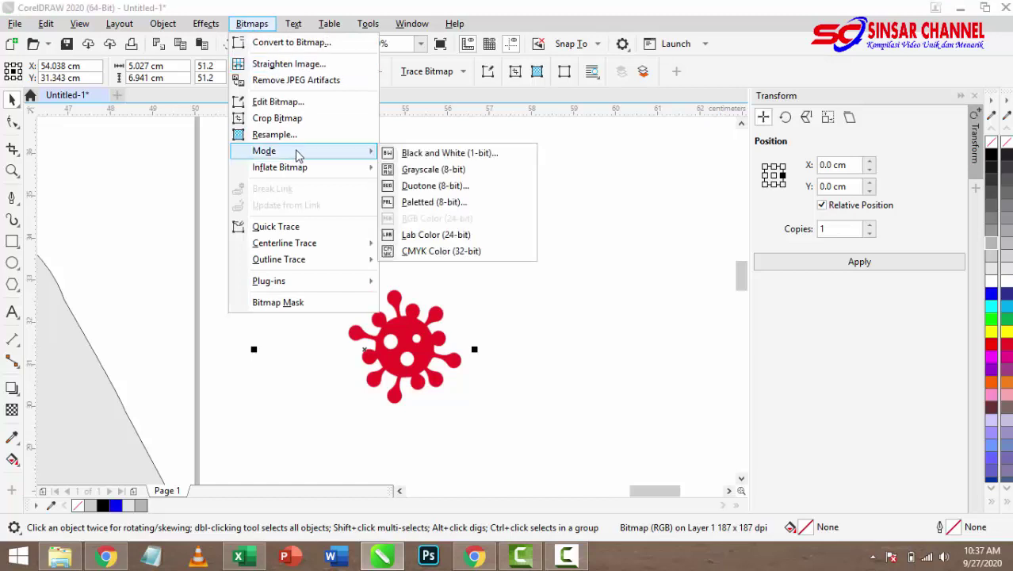
click(293, 24)
click(235, 28)
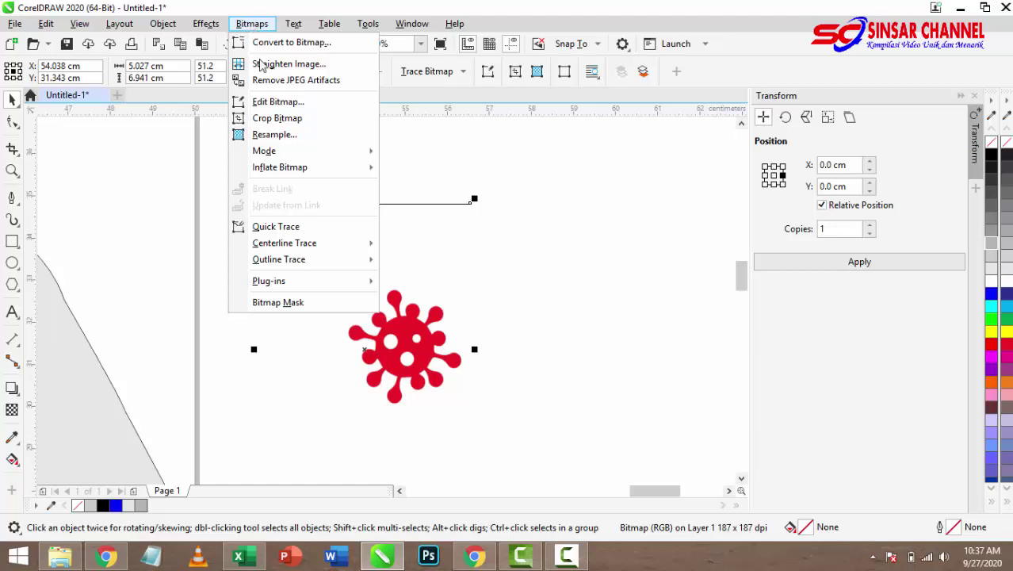
mouse_move(363, 268)
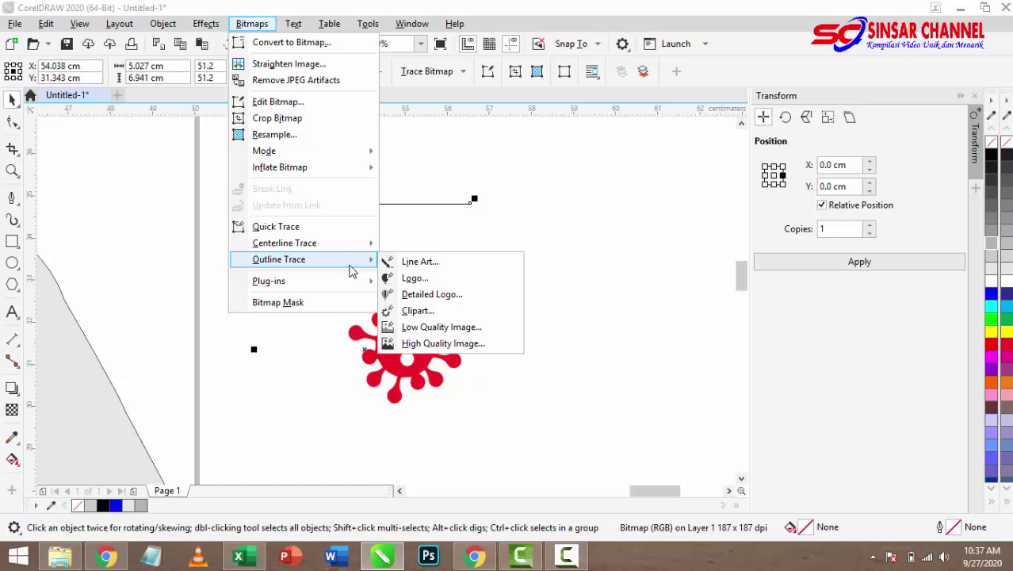
click(389, 279)
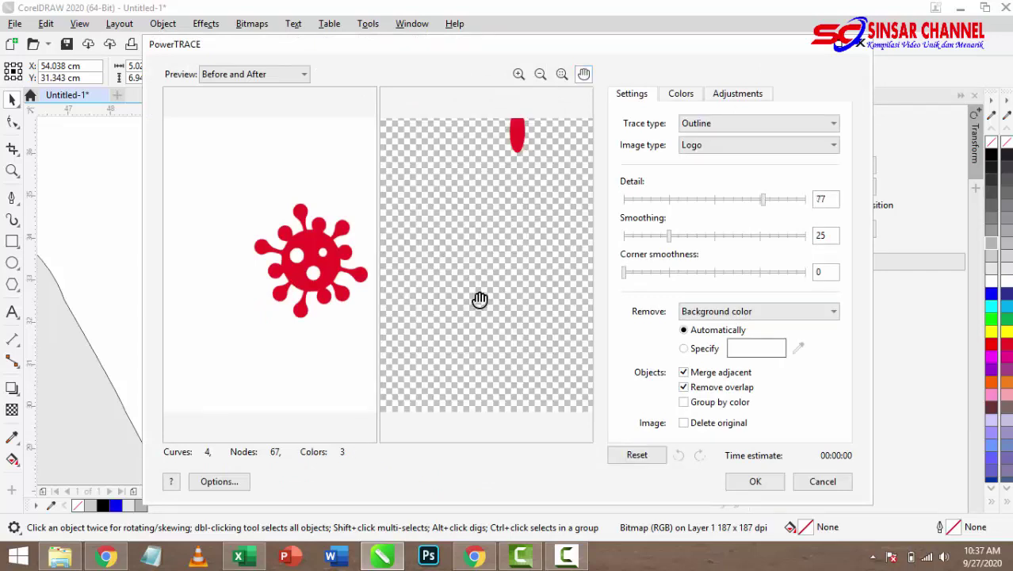
click(754, 481)
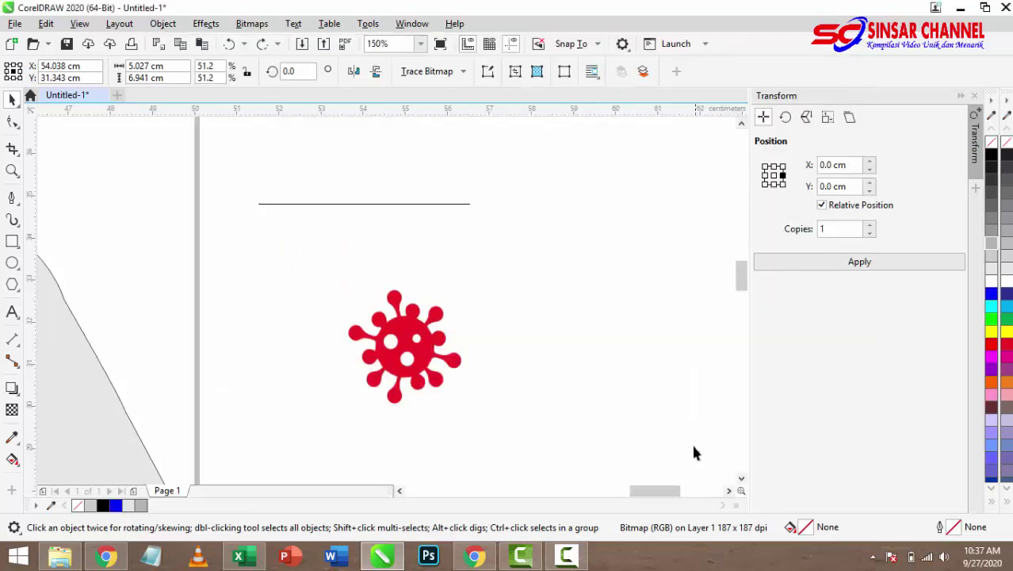
Move the traced virus group away from the original bitmap to the empty area just below the shirt's right sleeve
mouse_move(429, 341)
mouse_down()
mouse_move(554, 268)
mouse_move(334, 207)
mouse_move(383, 350)
mouse_move(346, 267)
mouse_up()
scroll(554, 268, down, 2)
click(606, 349)
scroll(379, 340, up, 2)
right_click(344, 258)
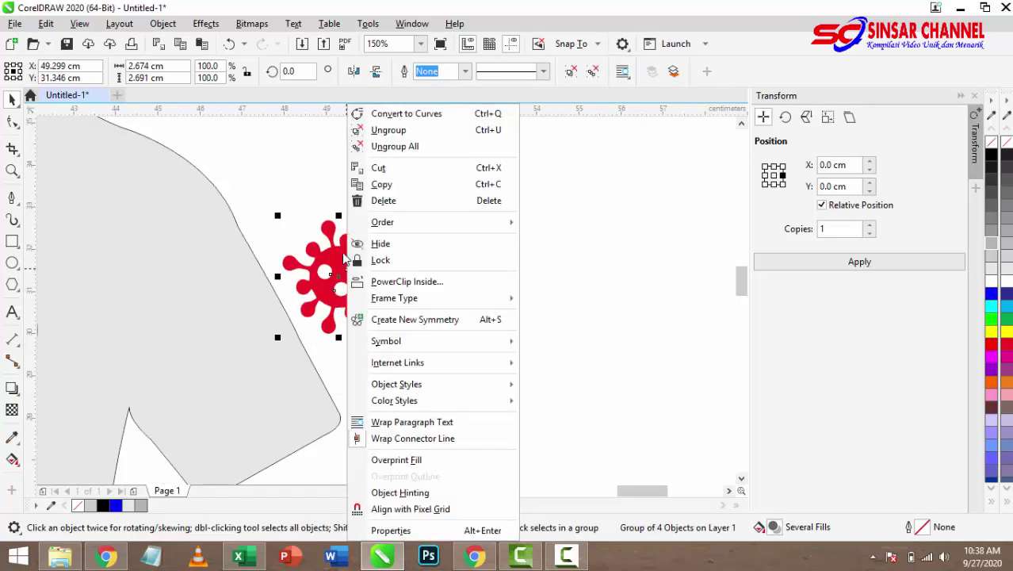
key(Escape)
scroll(334, 267, up, 2)
scroll(334, 267, down, 4)
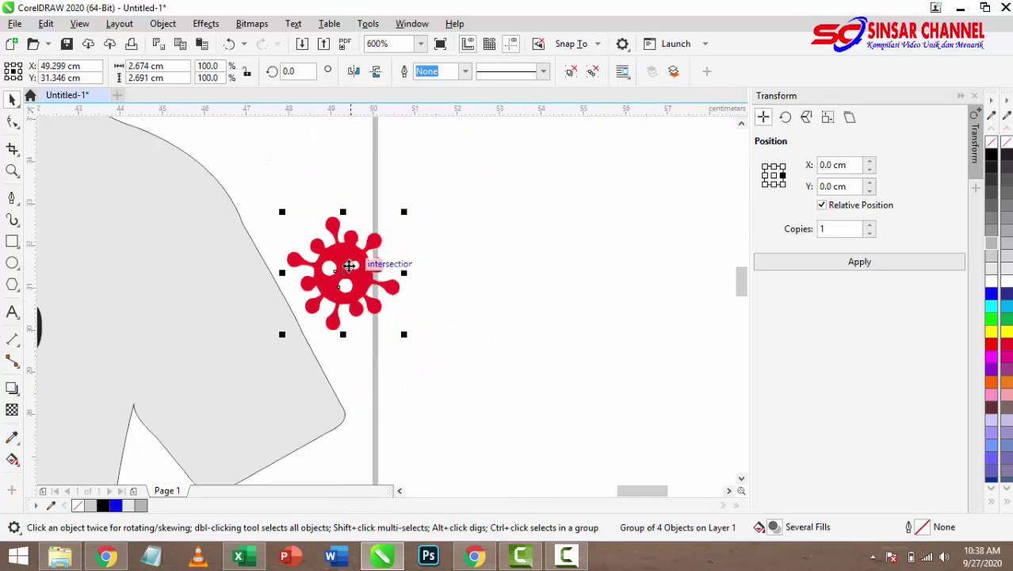
drag(352, 264, 335, 334)
scroll(333, 337, up, 2)
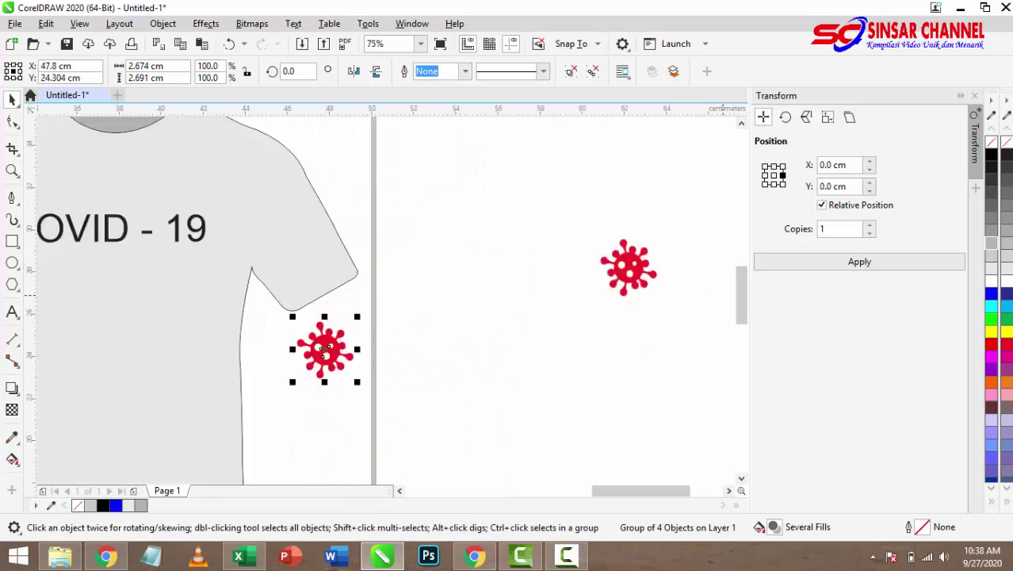
Try filling the whole virus group with yellow and pure red, and undo both fills
click(991, 331)
click(991, 343)
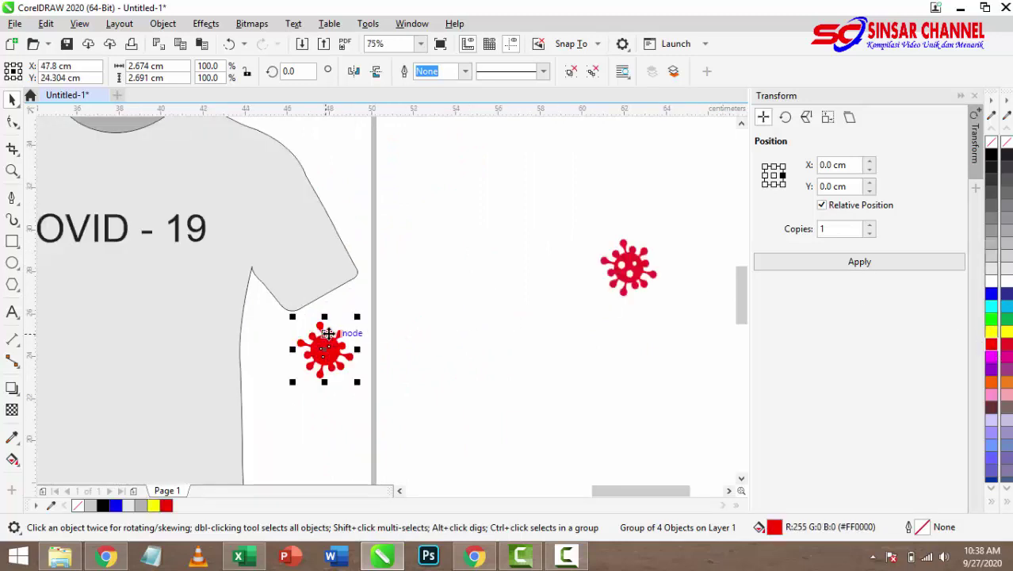
scroll(329, 334, up, 1)
key(ctrl+z)
key(ctrl+z)
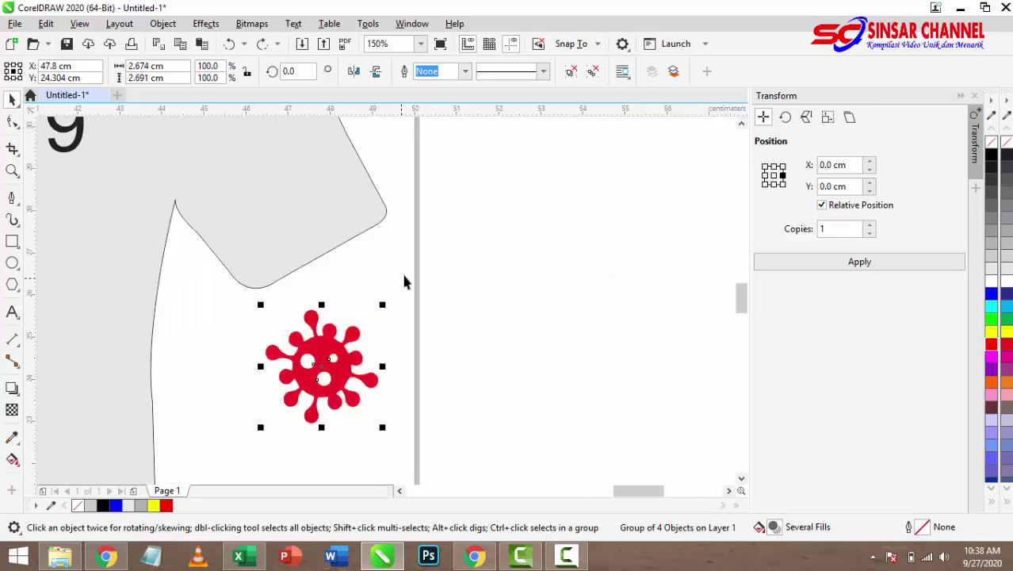
Move the traced virus group to the tip of the right sleeve and ungroup it
scroll(396, 307, down, 1)
drag(370, 315, 402, 264)
right_click(402, 264)
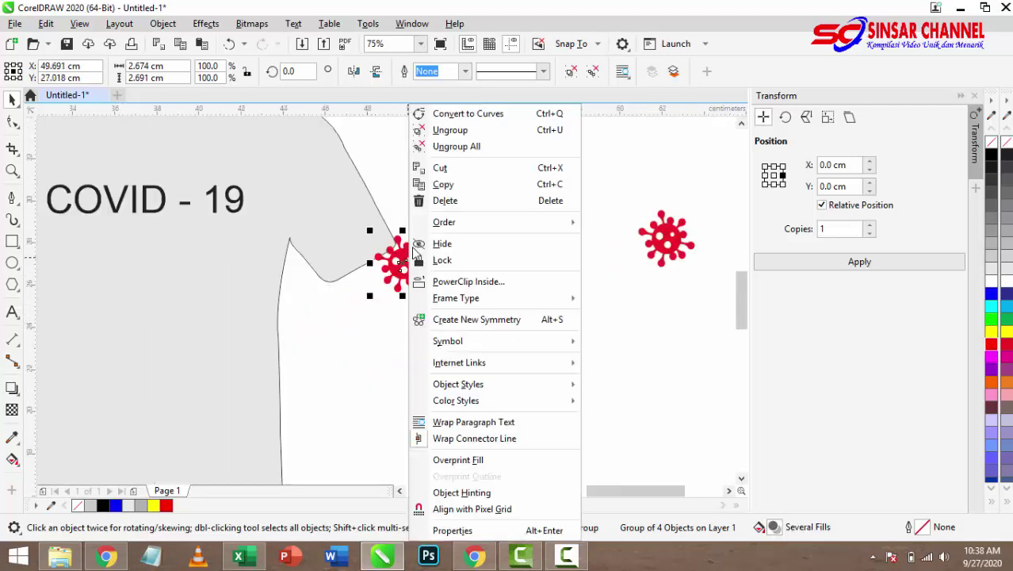
click(476, 185)
click(476, 191)
scroll(428, 261, up, 2)
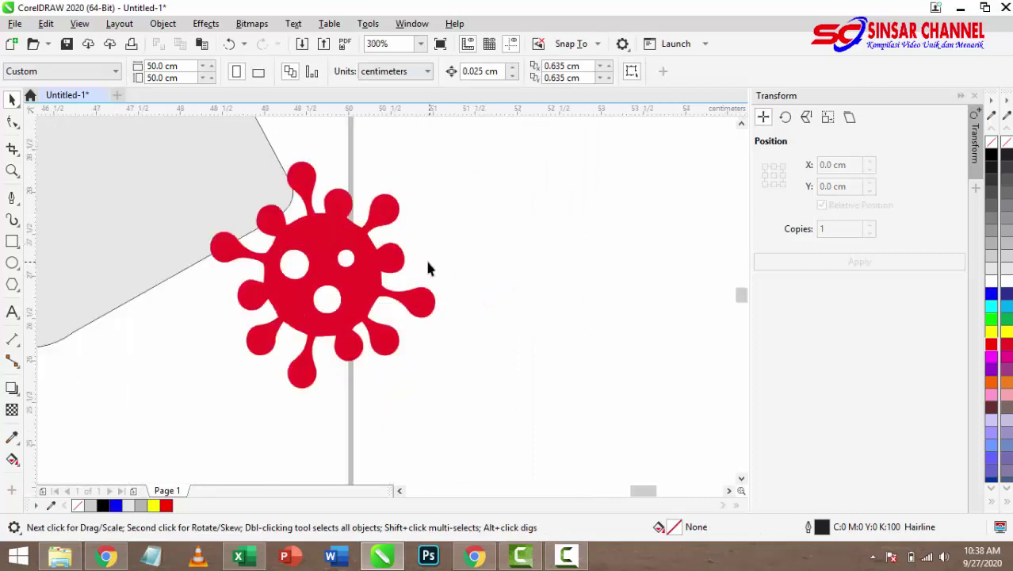
Delete the white spot shapes from the virus and fill its body with pure red (#FF0000)
click(389, 249)
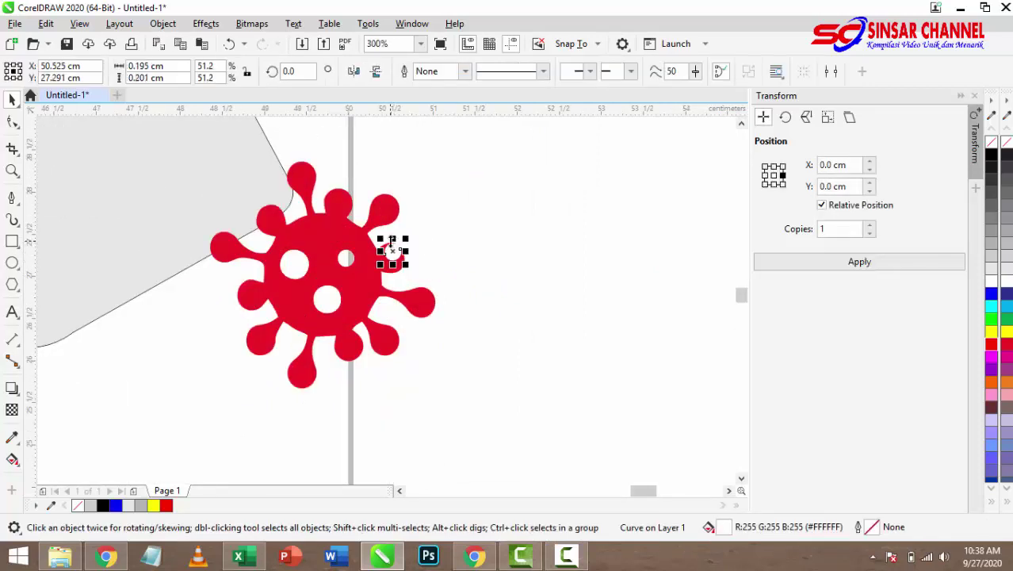
click(334, 289)
click(289, 262)
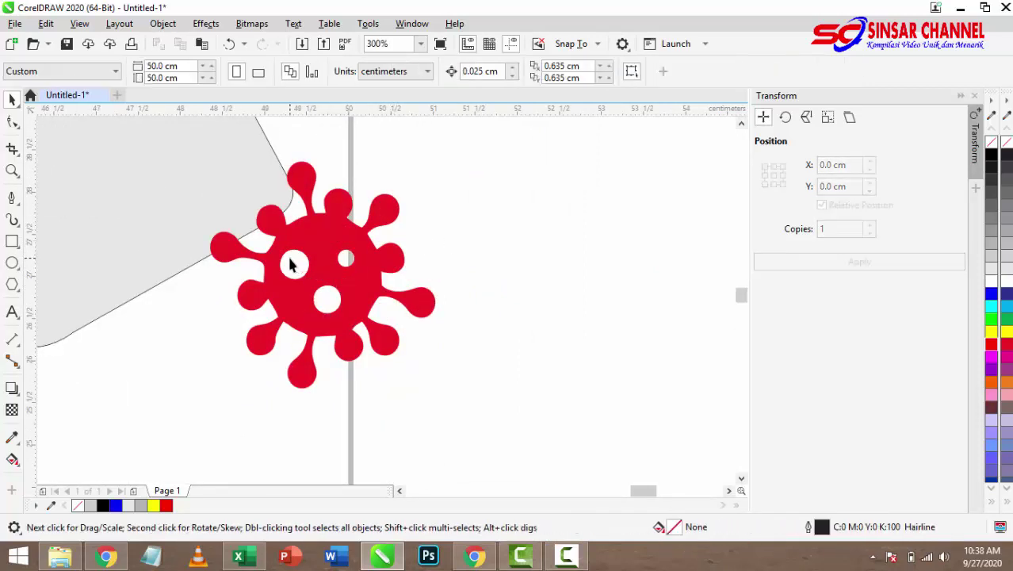
click(318, 237)
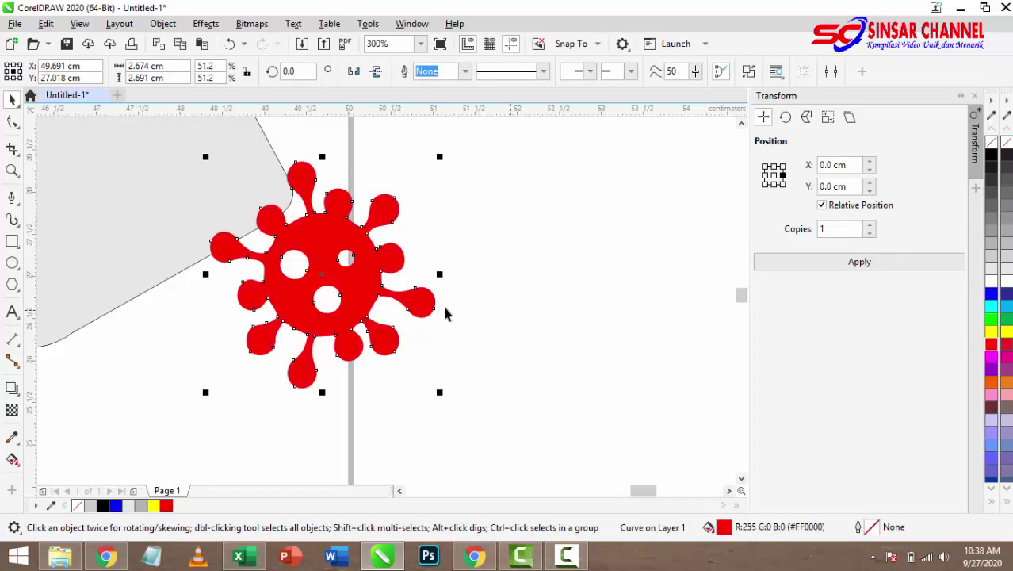
Change the font of the COVID - 19 chest text to Aharoni
scroll(444, 311, down, 5)
scroll(283, 277, up, 2)
scroll(626, 264, down, 2)
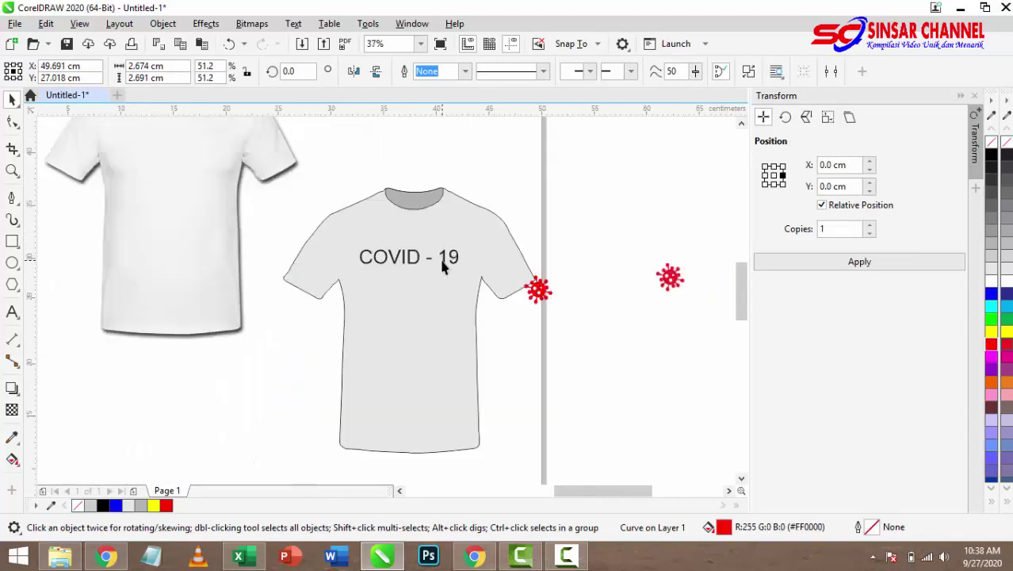
scroll(444, 268, up, 2)
click(365, 251)
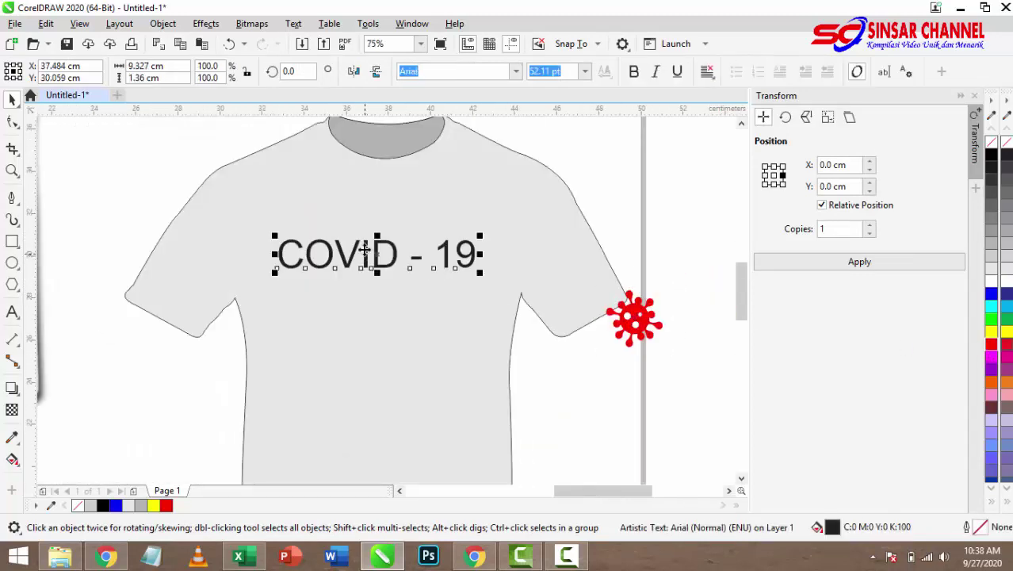
click(515, 71)
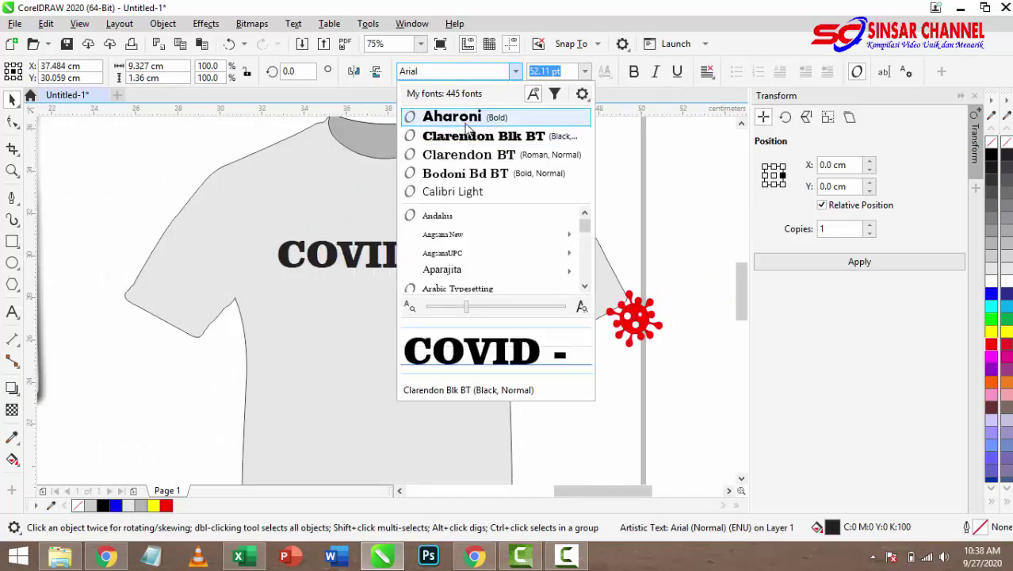
click(467, 119)
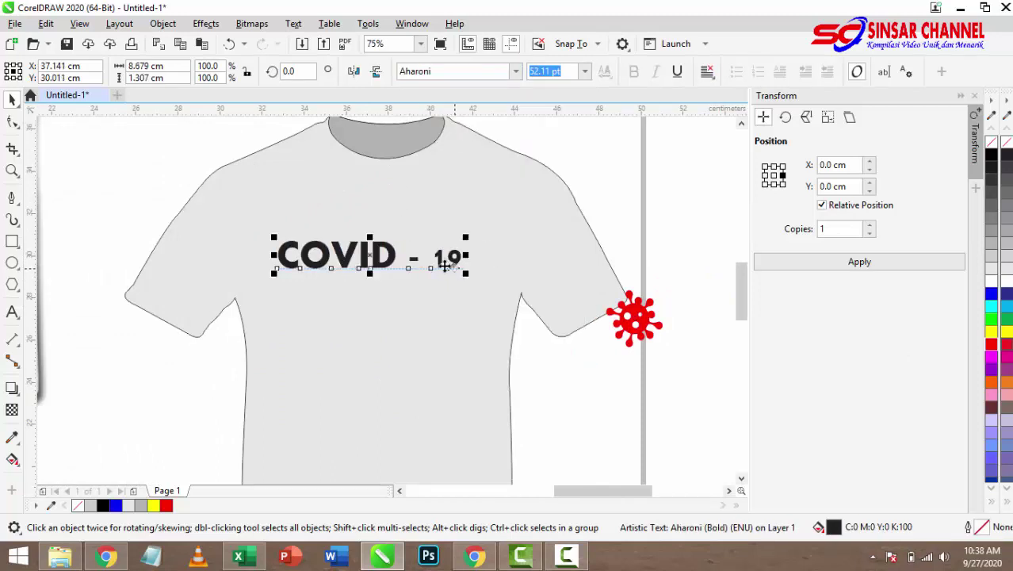
Shorten the chest text to COVID and replace its letter O with blank space
double_click(441, 260)
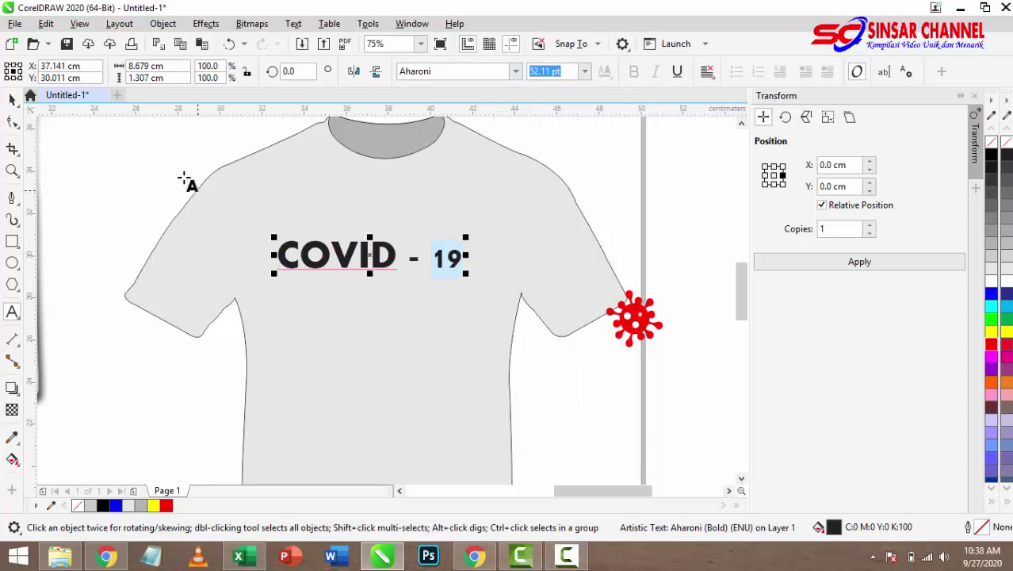
key(BackSpace)
key(BackSpace)
key(BackSpace)
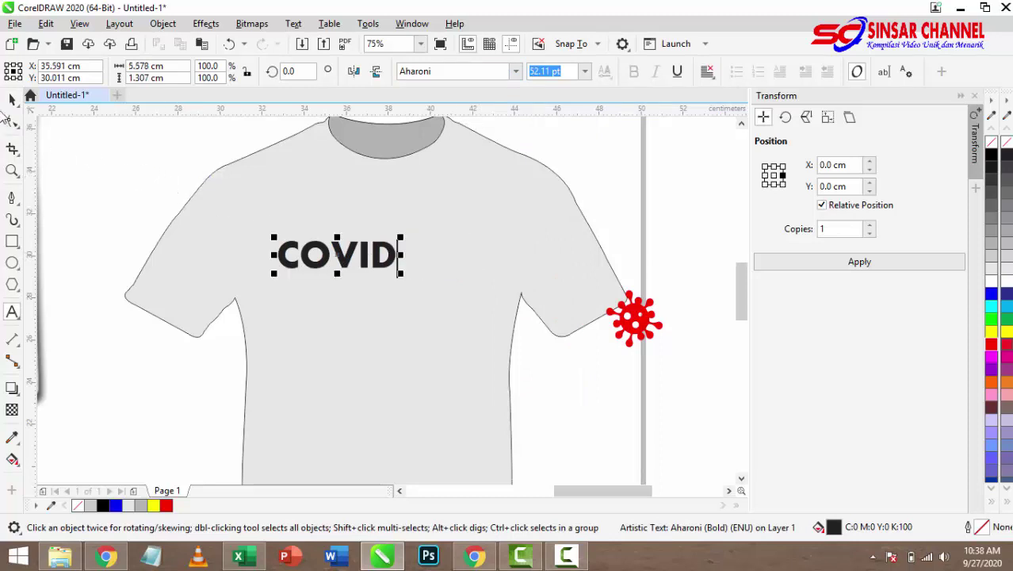
click(12, 99)
double_click(337, 256)
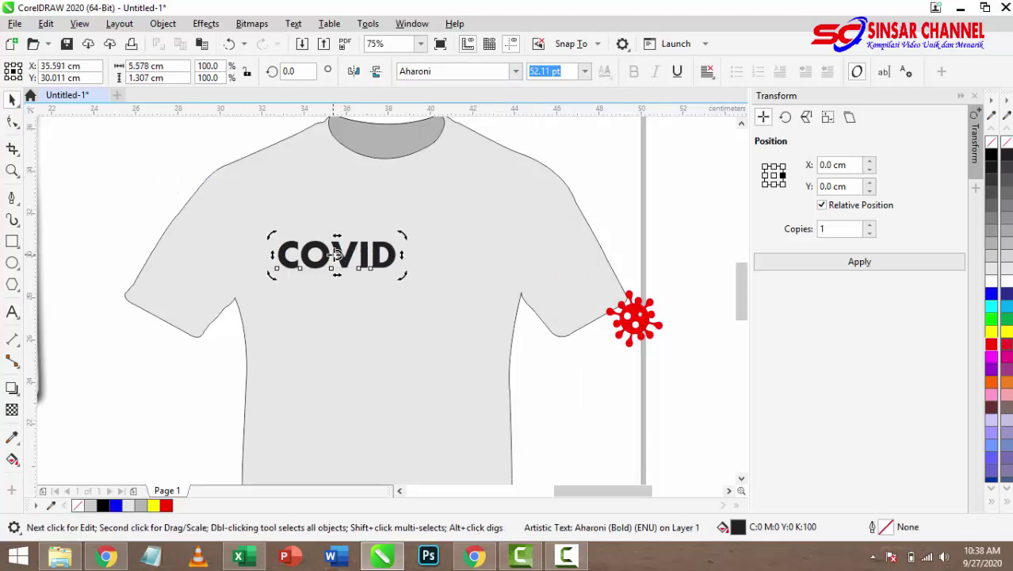
key(BackSpace)
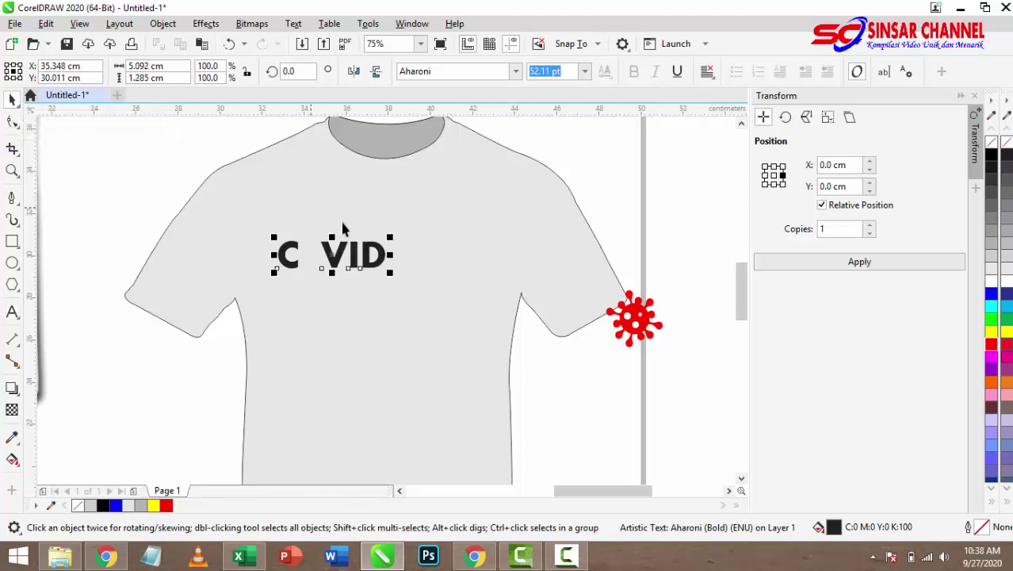
Place the red virus in the gap after the C, enlarge the text to about 66.5 pt and widen the gap
drag(634, 319, 319, 247)
scroll(357, 256, up, 2)
click(381, 260)
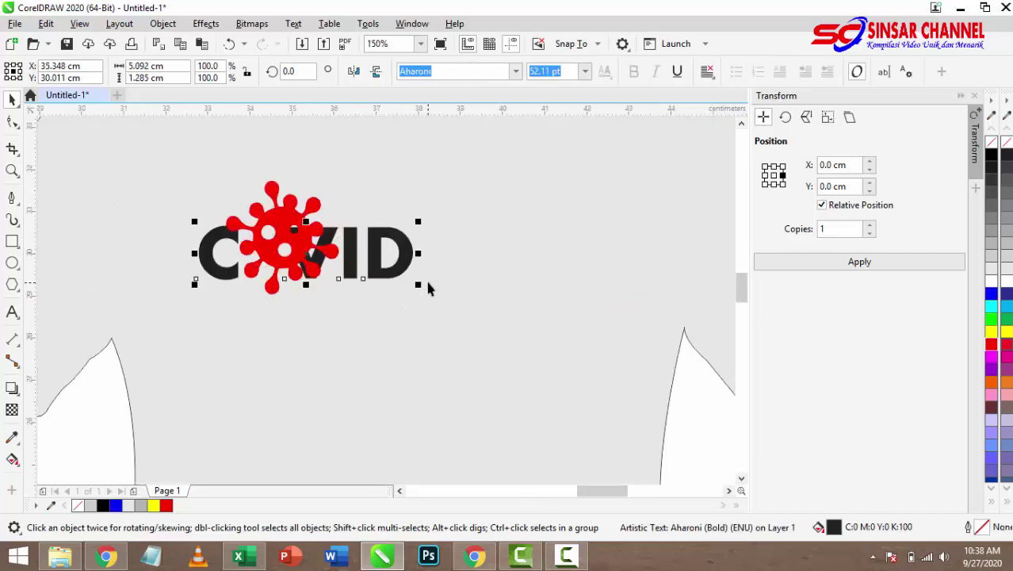
drag(421, 286, 537, 302)
drag(328, 248, 339, 268)
double_click(336, 260)
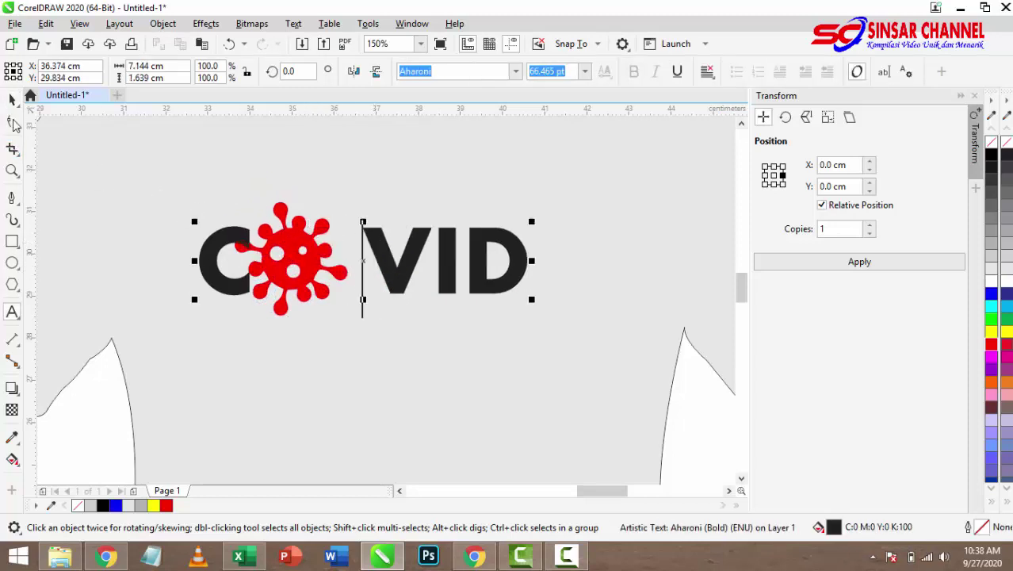
click(16, 100)
Duplicate the chest text just below the original and change the copy's wording to 19
drag(421, 229, 510, 334)
right_click(509, 335)
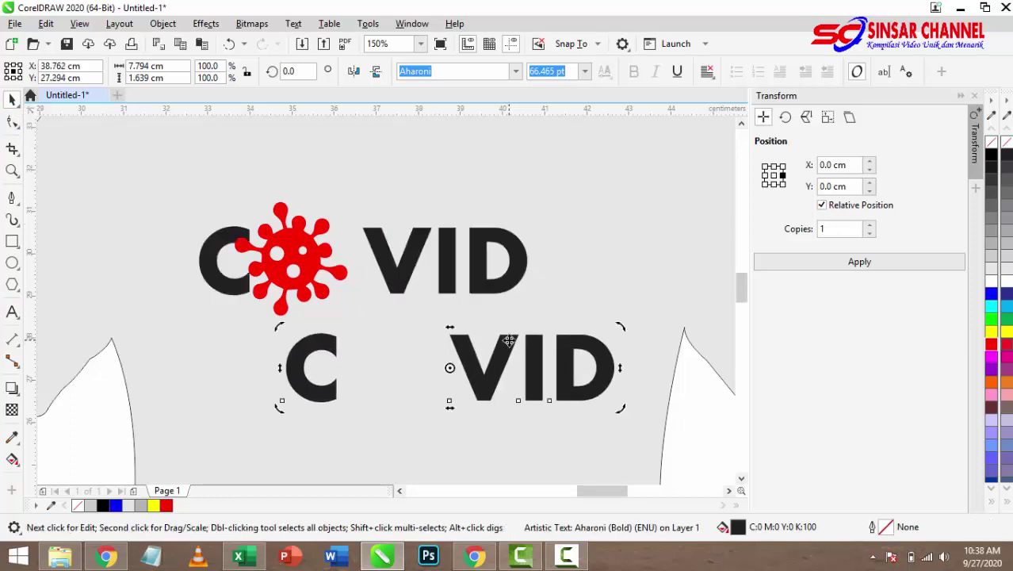
text(19)
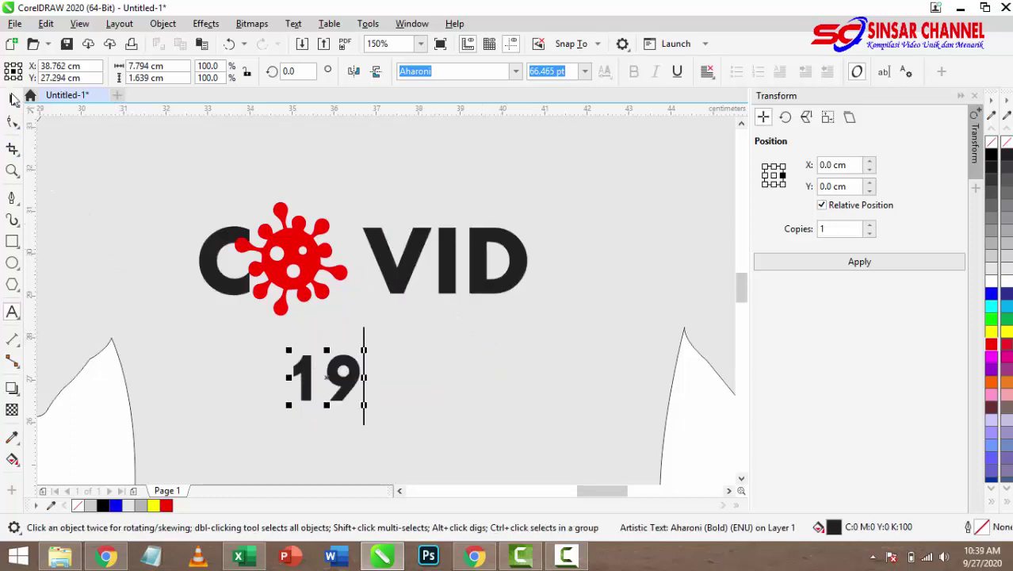
Shift the red virus over so it sits in the gap between the C and VID
click(12, 99)
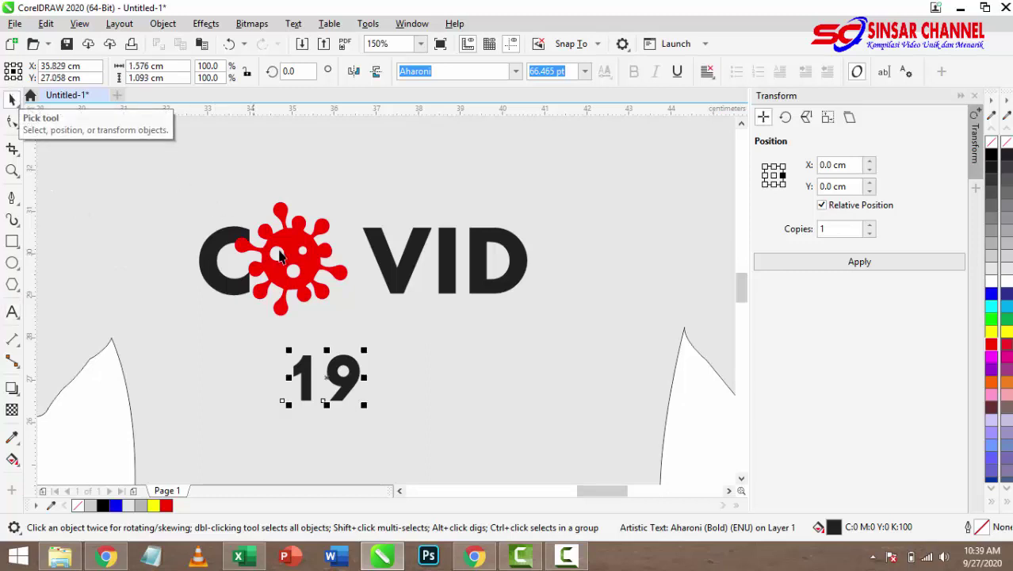
drag(284, 250, 311, 249)
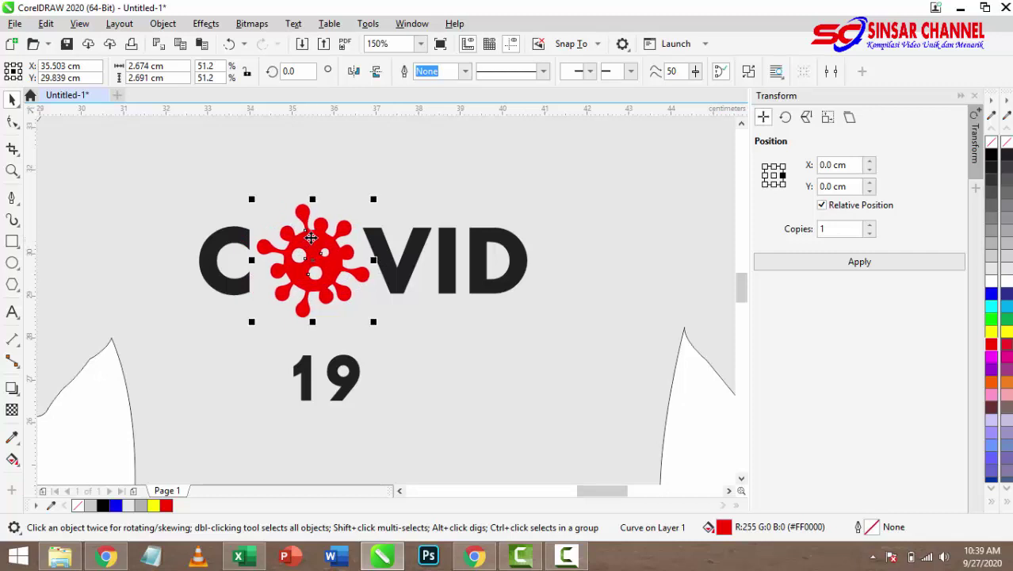
scroll(311, 238, down, 2)
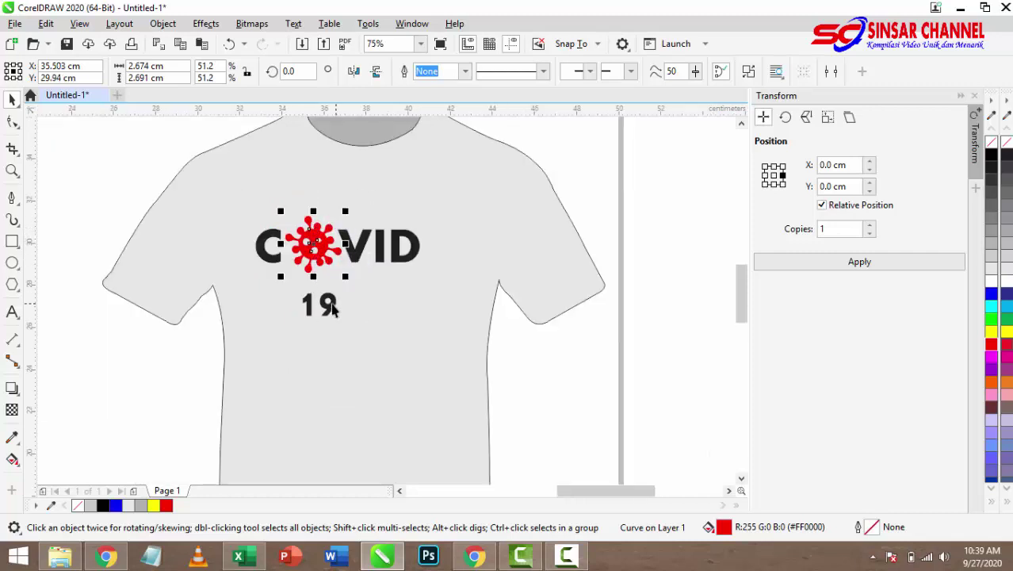
Move the 19 directly after COVID and enlarge it to about 138.4 pt
drag(333, 309, 462, 239)
scroll(476, 255, up, 2)
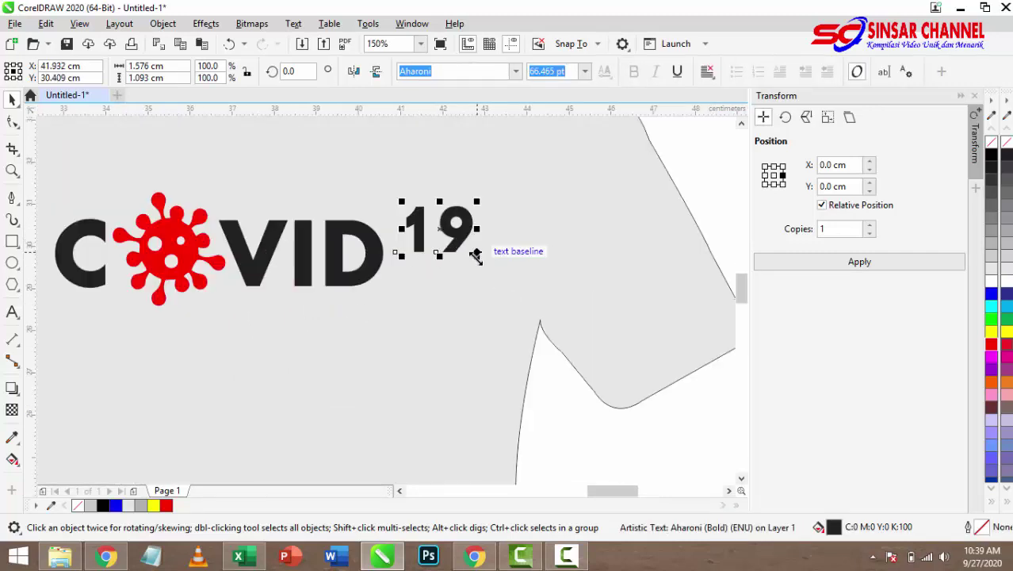
drag(491, 281, 524, 291)
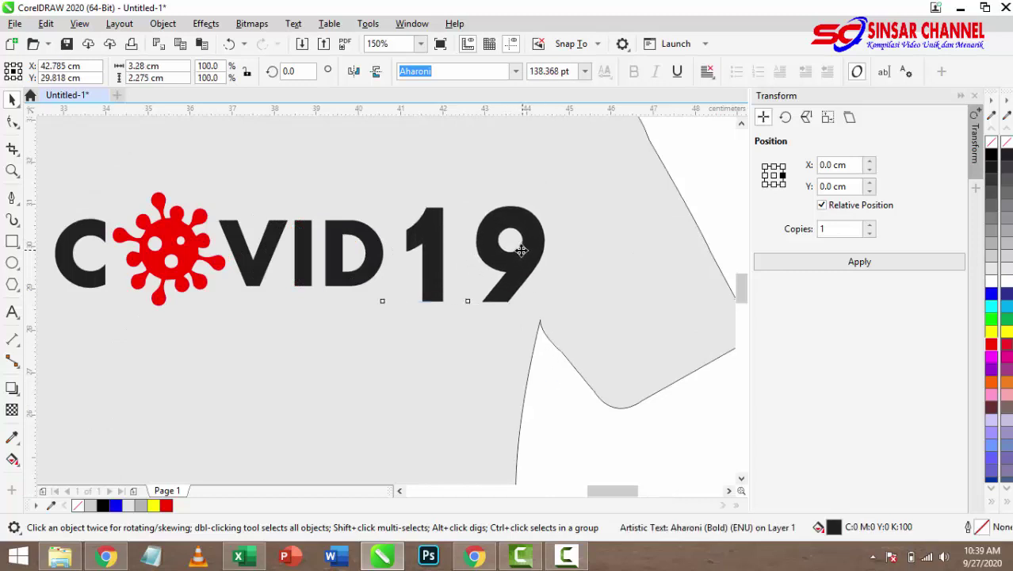
Duplicate the 19 below the COVID text and change the copy's wording to CORONAVIRUS
drag(520, 245, 369, 311)
scroll(514, 256, down, 2)
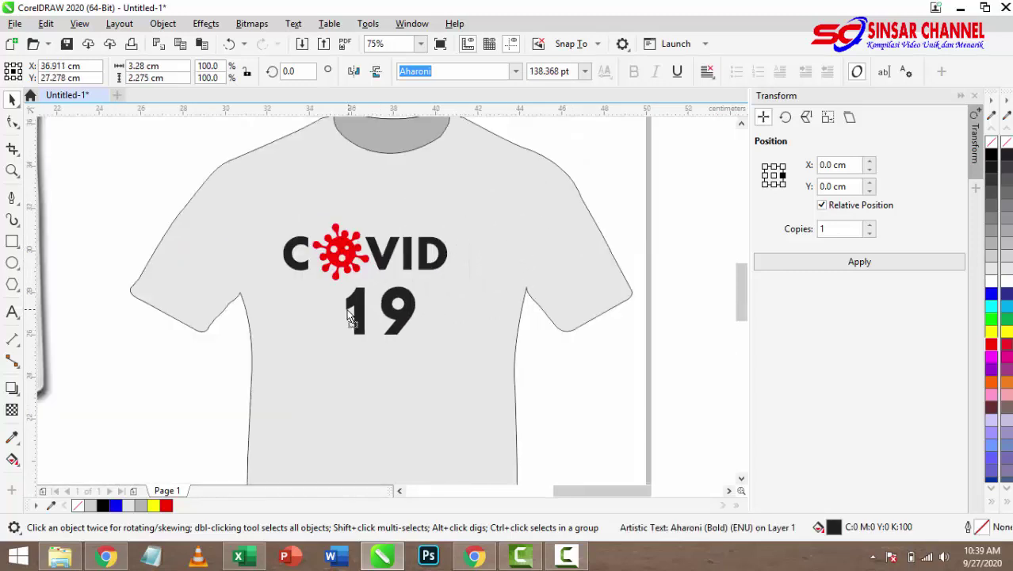
double_click(355, 311)
key(ctrl+a)
text(CORO)
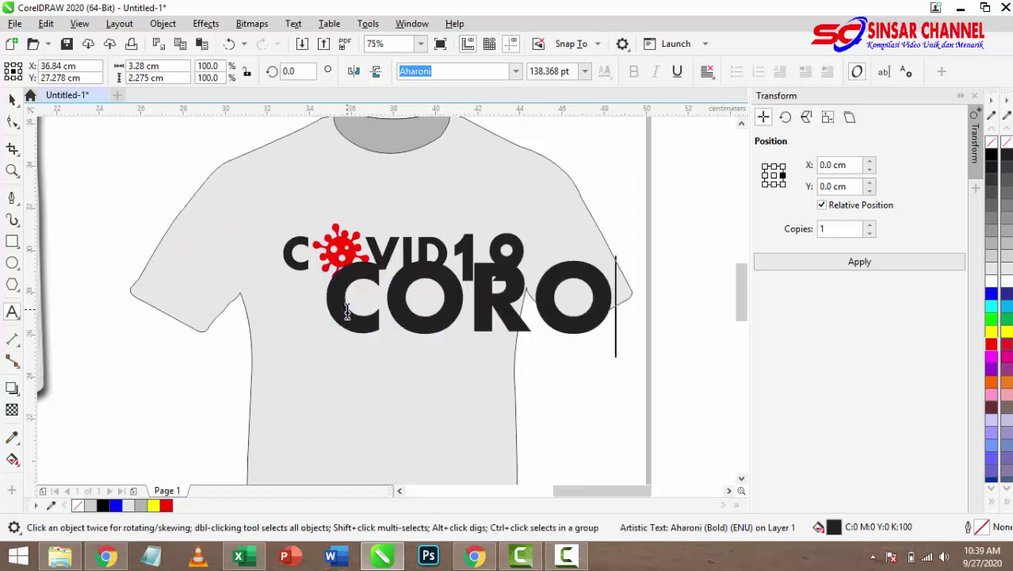
text(NAVIRUS)
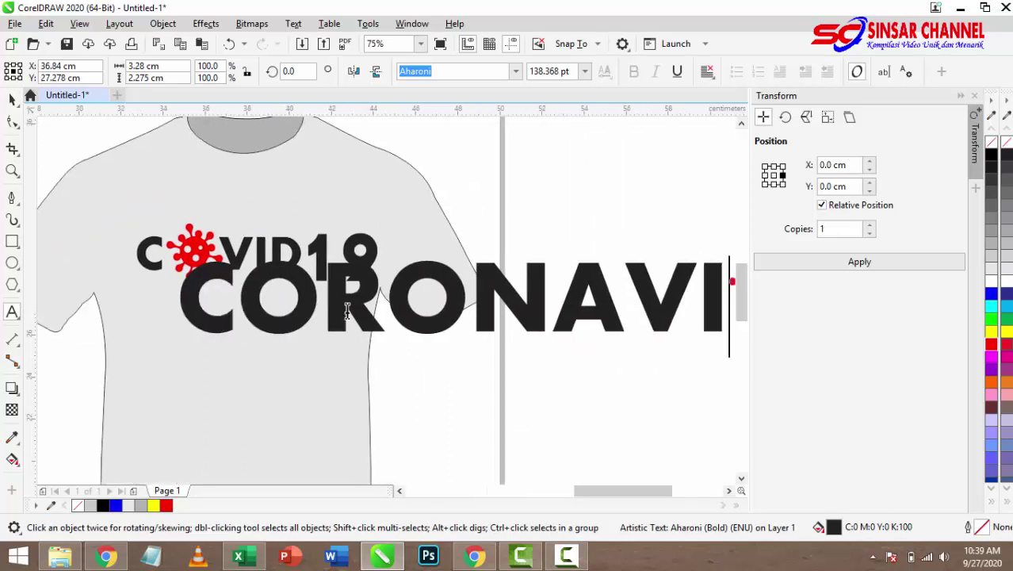
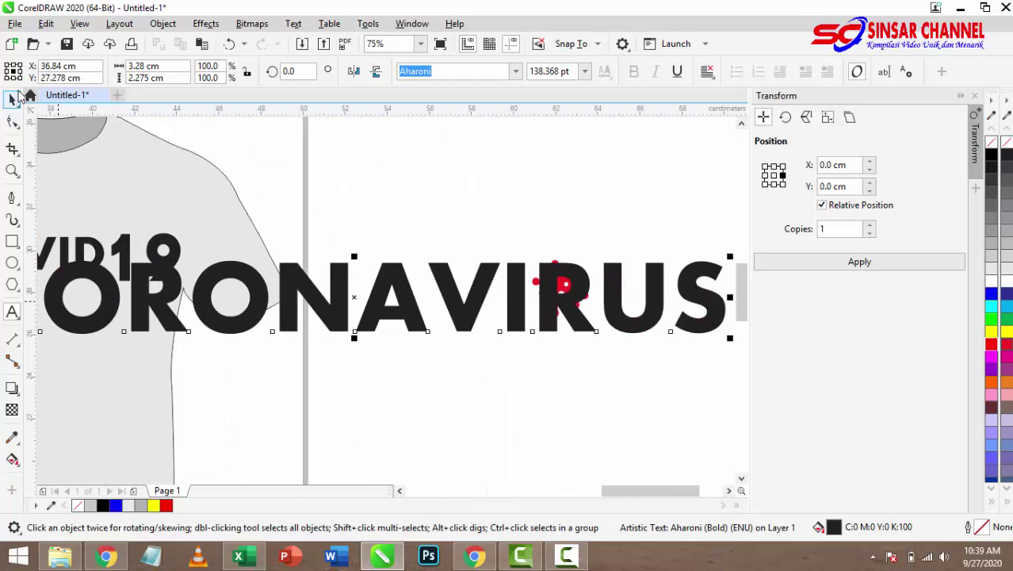
Try Calibri Light as the font of the CORONAVIRUS text
click(516, 72)
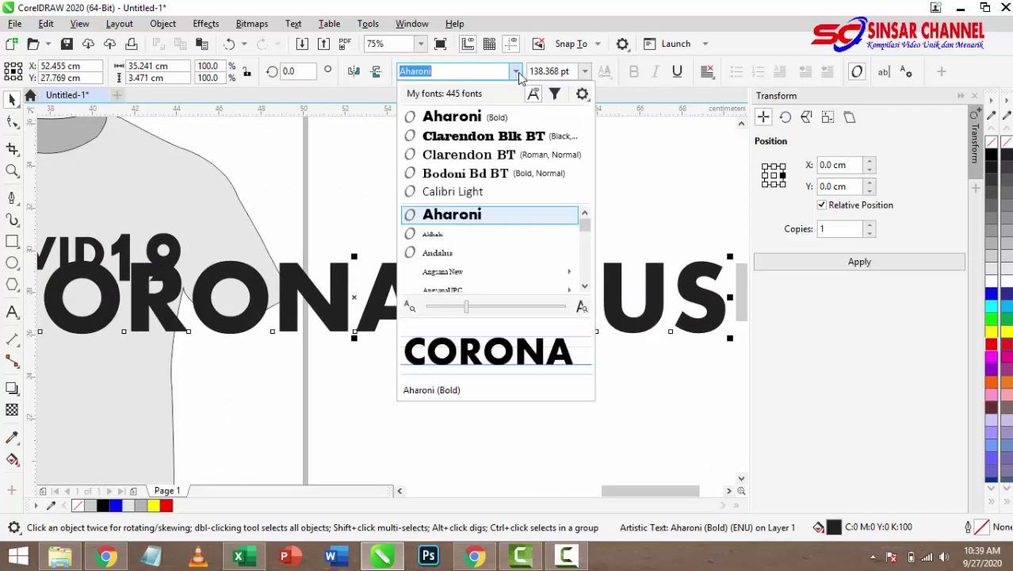
click(497, 198)
scroll(502, 214, down, 2)
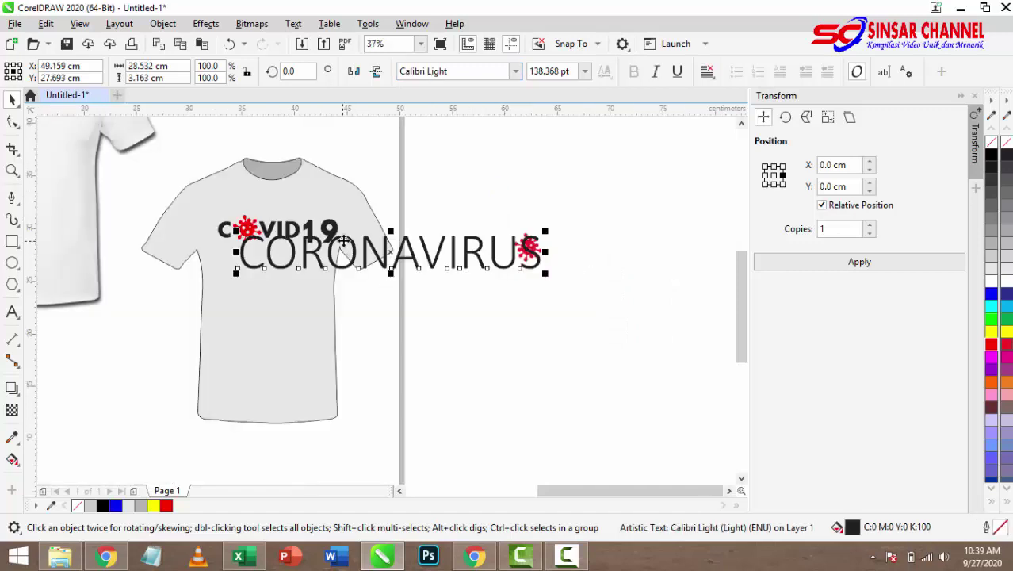
Set the font of the CORONAVIRUS text to Exotc350 Bd BT
click(516, 72)
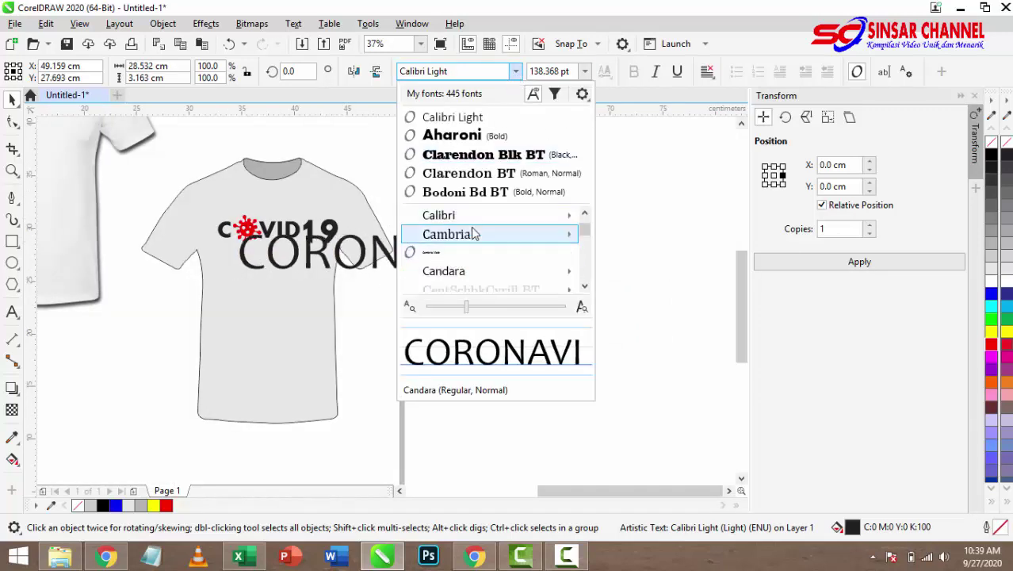
mouse_move(476, 232)
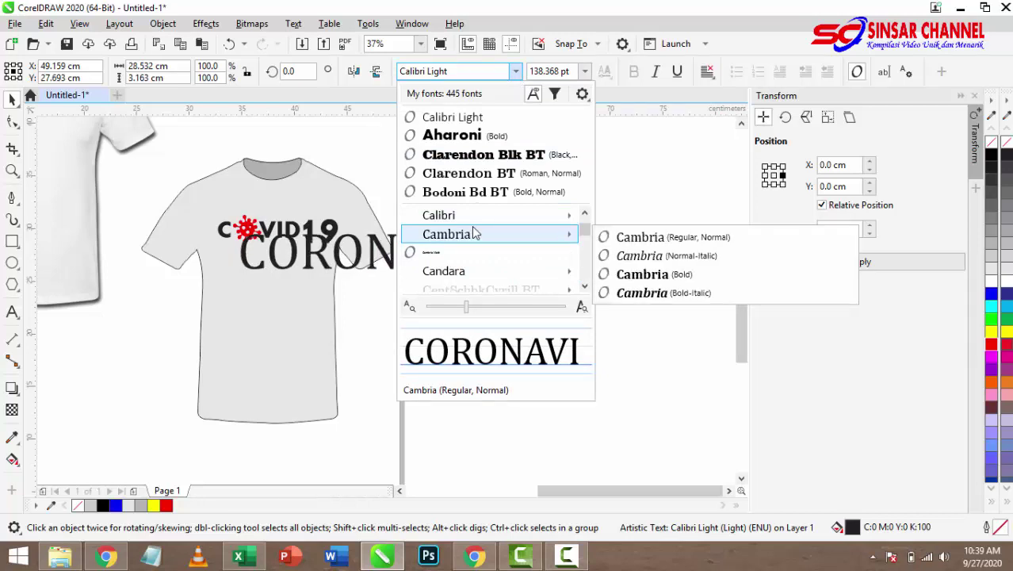
scroll(482, 222, down, 2)
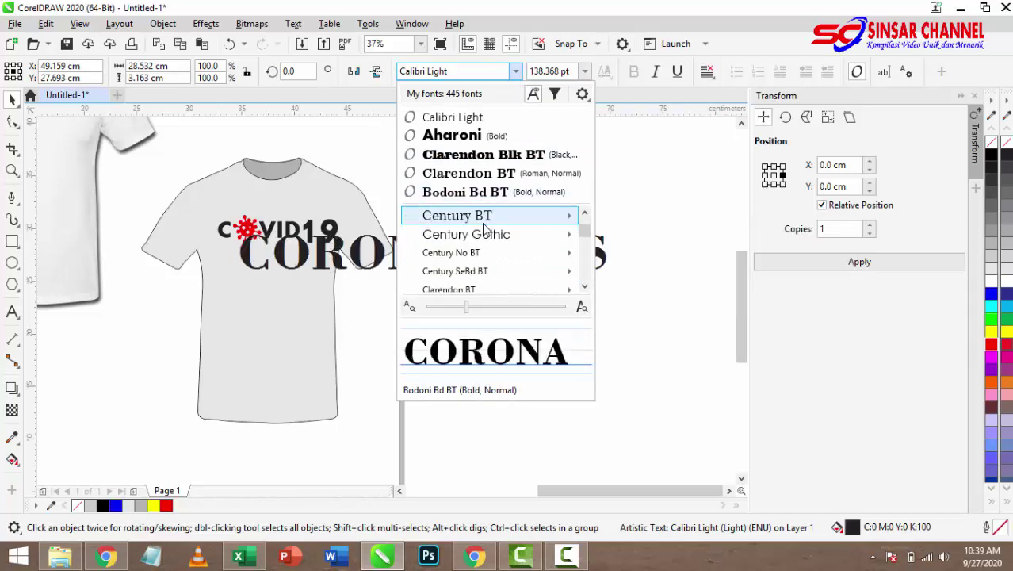
scroll(493, 238, down, 5)
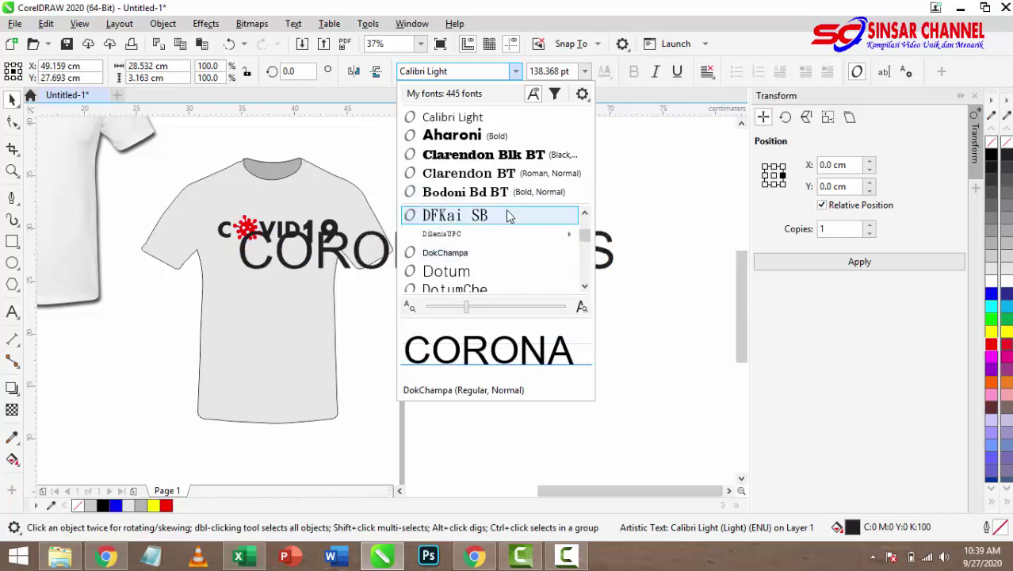
scroll(510, 237, down, 2)
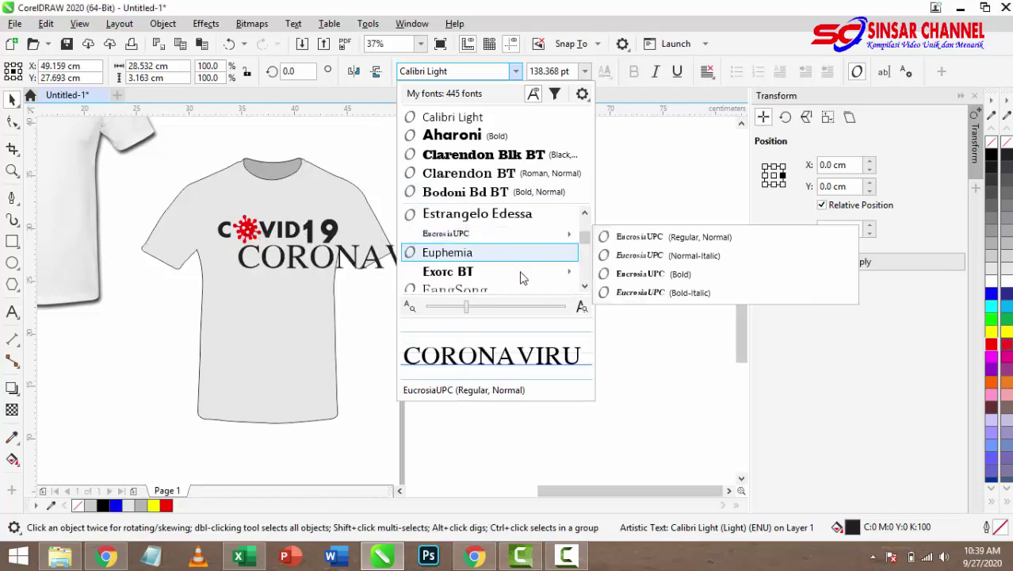
mouse_move(521, 277)
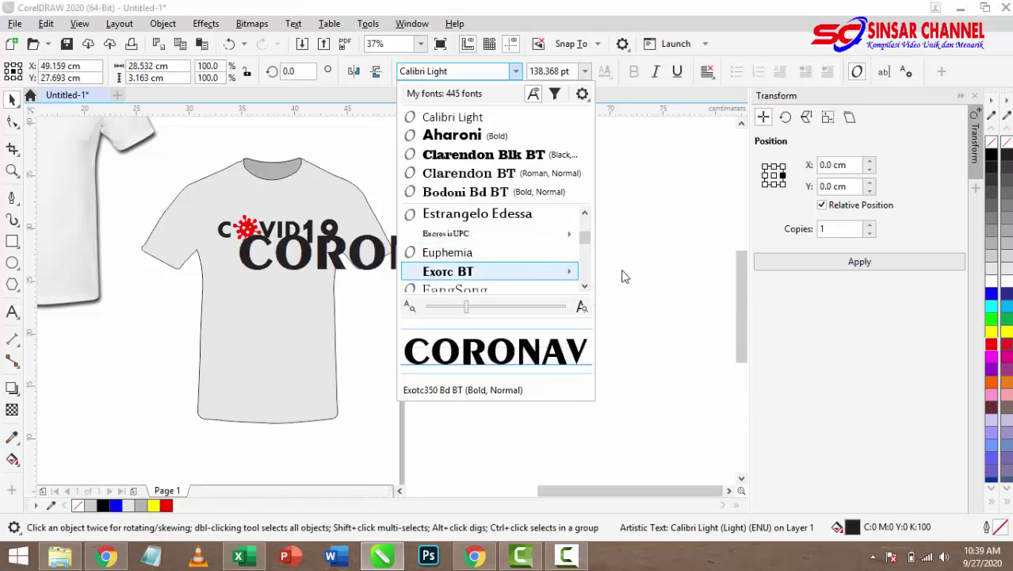
click(593, 269)
Shrink the CORONAVIRUS text to about 27.9 pt and place it on the shirt beneath COVID 19
drag(596, 229, 317, 258)
scroll(268, 256, up, 2)
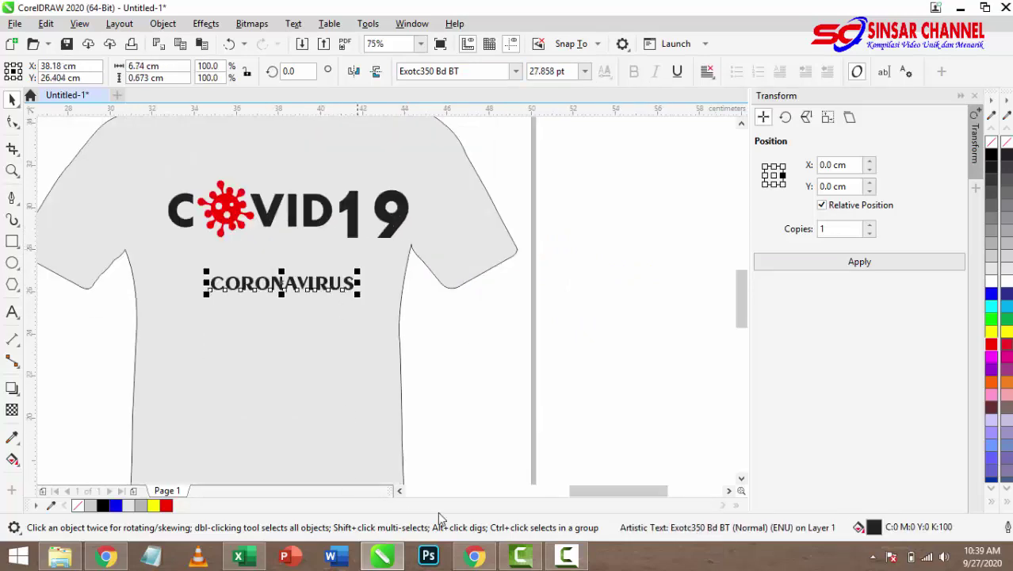
Add a hyphen after the D of the COVID chest text
click(474, 555)
click(481, 556)
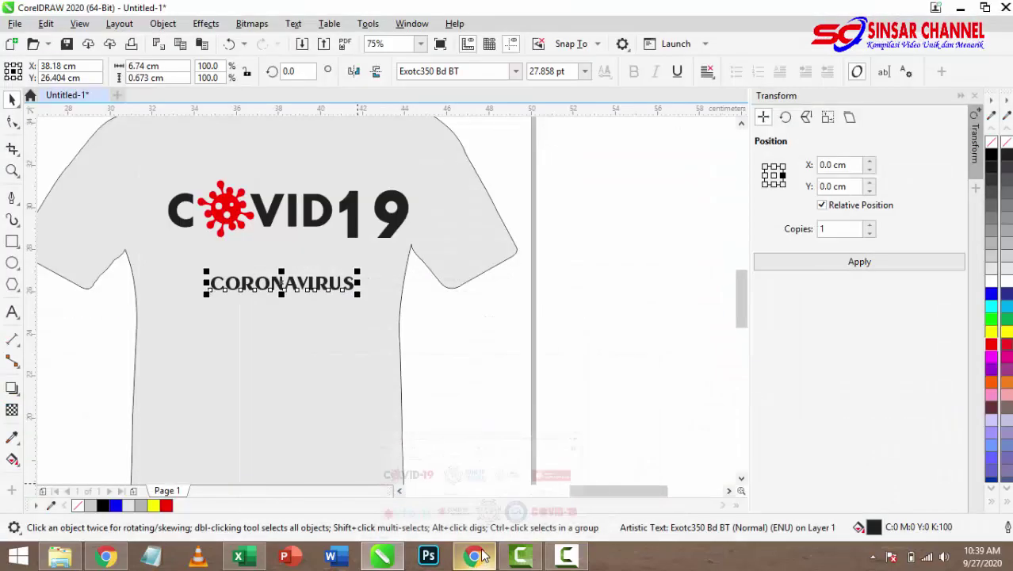
scroll(334, 210, up, 2)
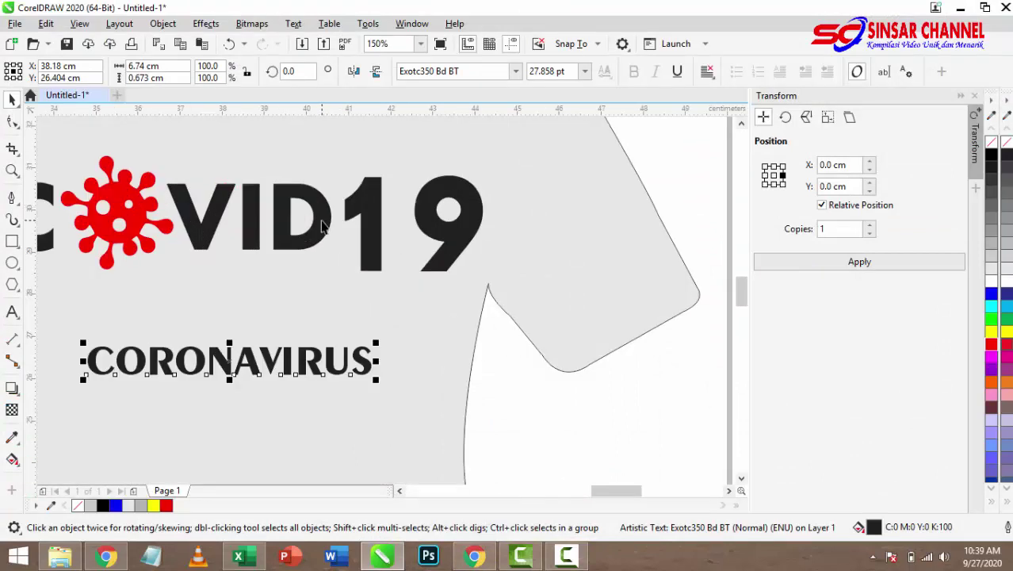
double_click(323, 222)
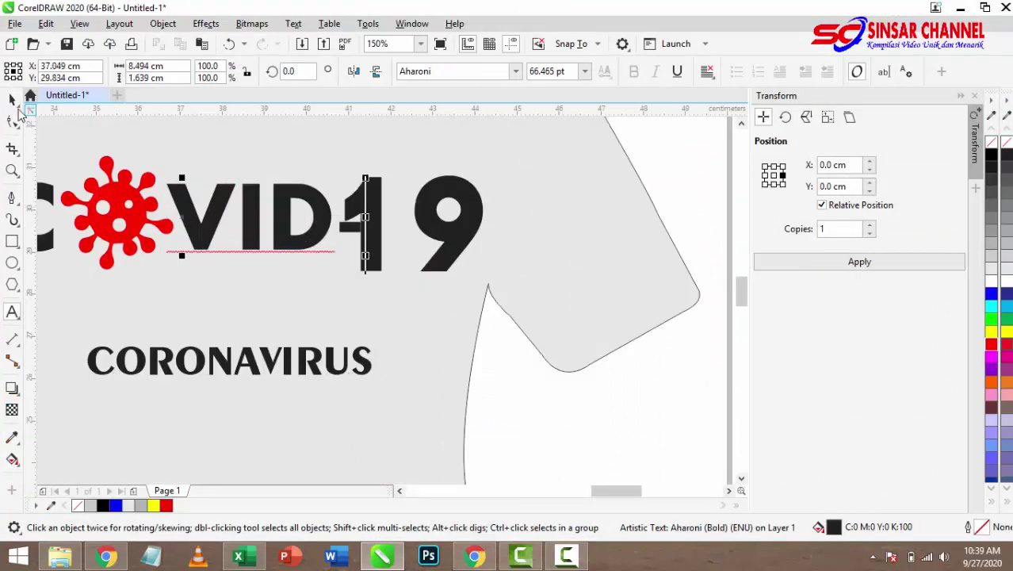
click(13, 99)
Move the 19 clear of the hyphen, fill it with red and shrink it to about 114.9 pt
drag(434, 216, 462, 214)
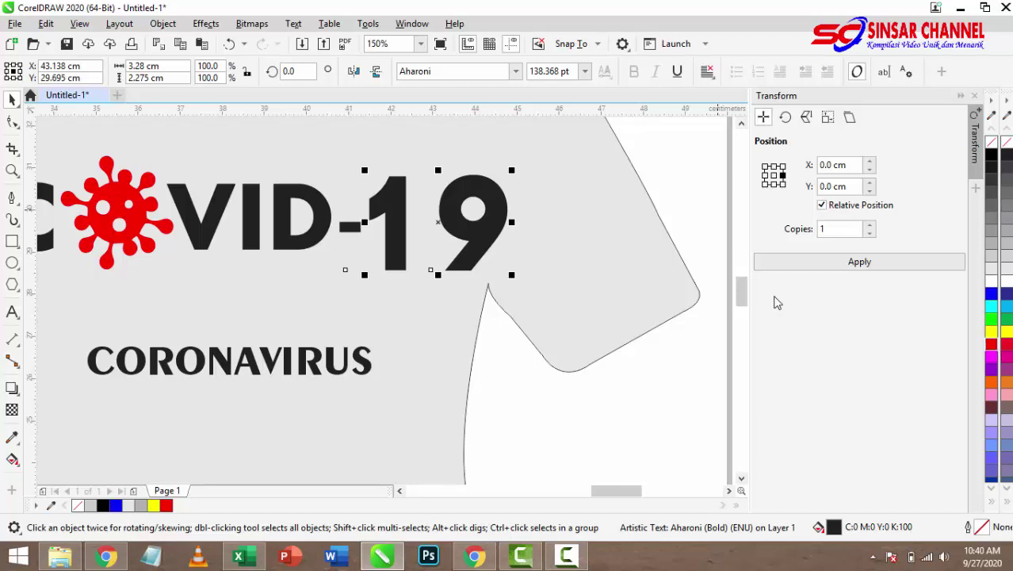
click(991, 343)
drag(514, 275, 520, 252)
scroll(520, 252, down, 3)
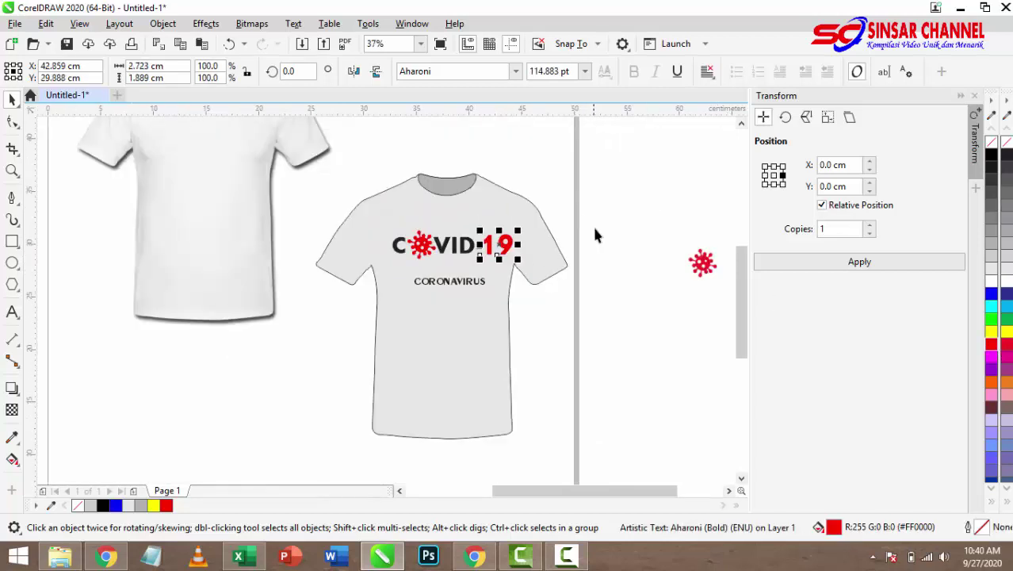
Place the CORONAVIRUS text close beneath the VID-19 part of the lettering
key(Escape)
scroll(486, 253, up, 1)
drag(471, 331, 506, 285)
Select the virus and all the lettering together and move them slightly left and down to center them on the chest
drag(612, 355, 257, 205)
click(440, 252)
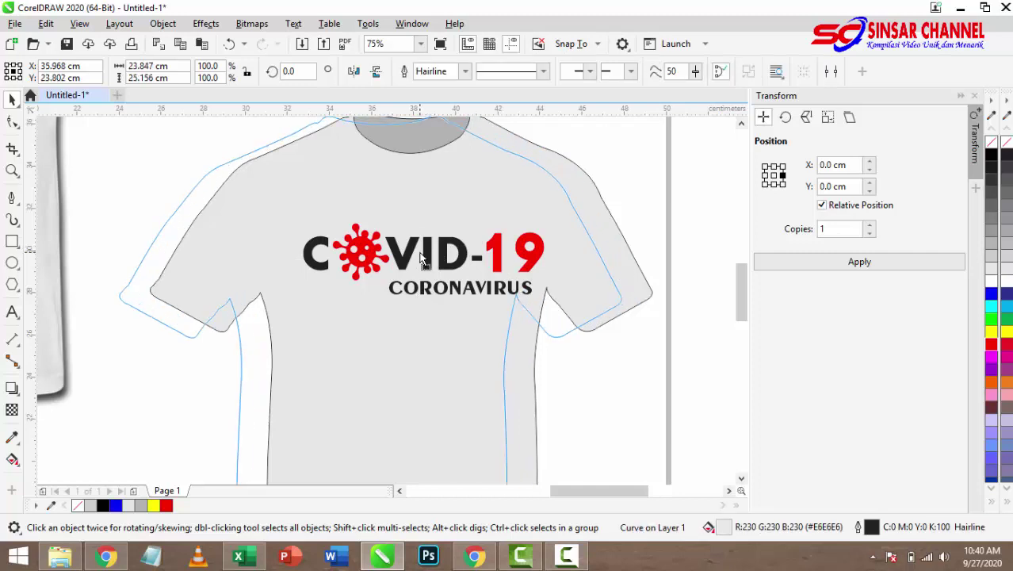
click(577, 355)
drag(241, 181, 242, 180)
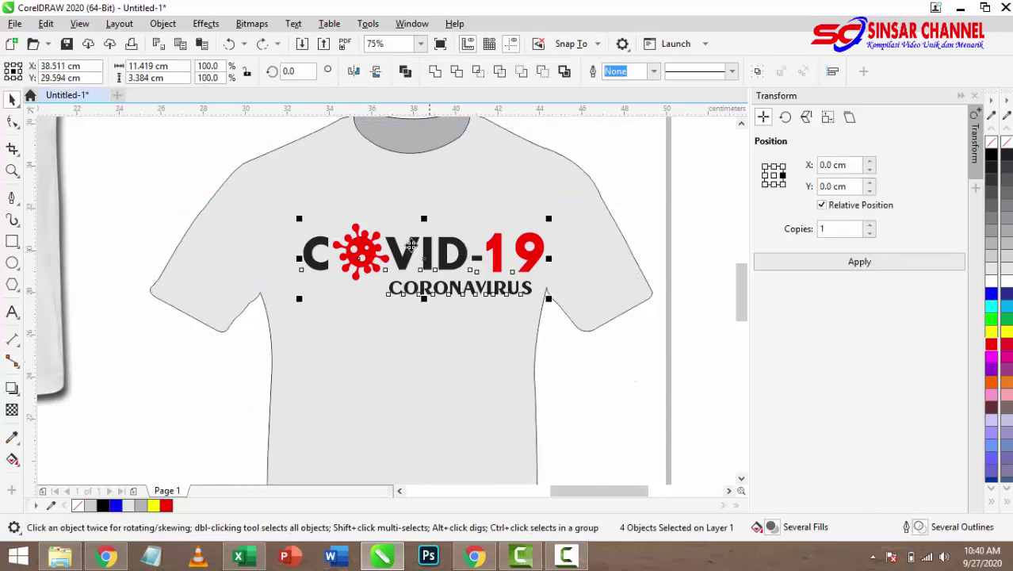
mouse_move(399, 264)
mouse_down()
mouse_move(379, 280)
mouse_move(401, 272)
mouse_move(393, 261)
mouse_up()
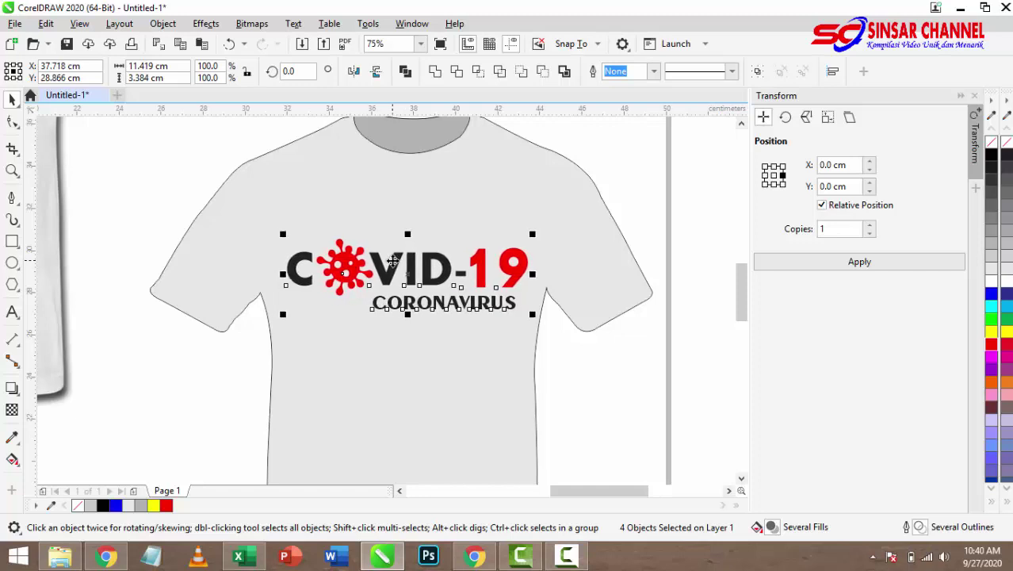
click(577, 326)
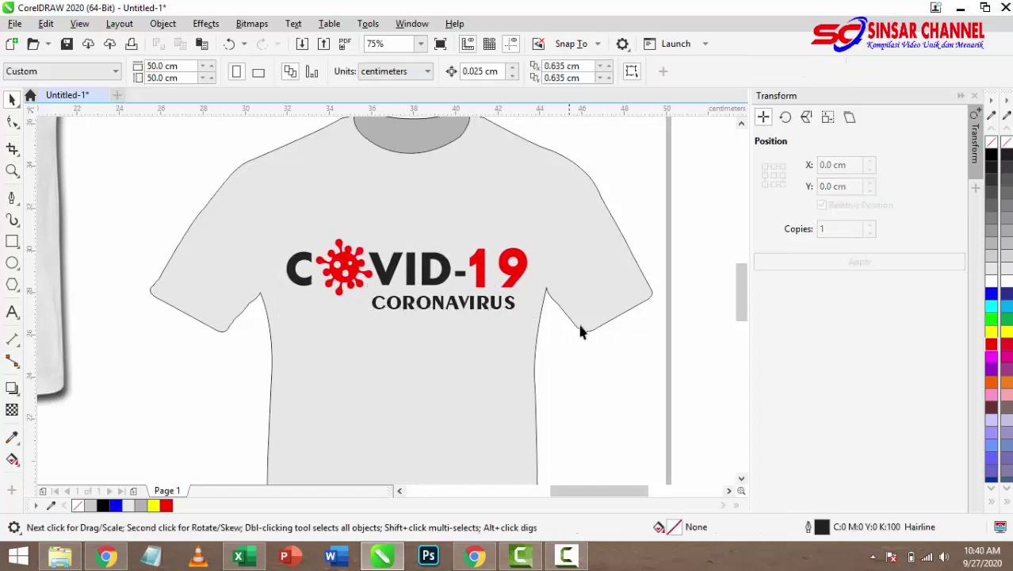
scroll(563, 327, down, 2)
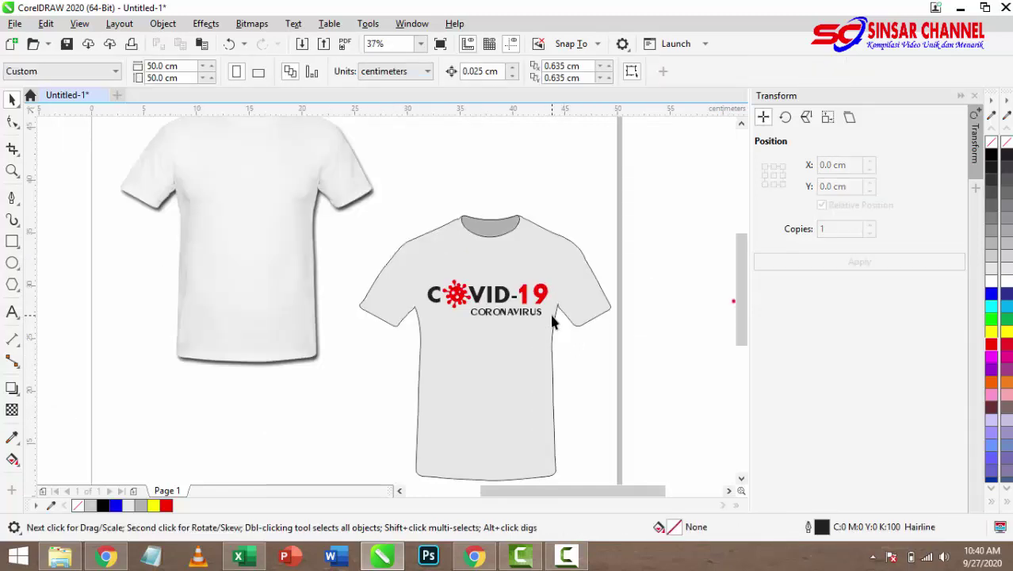
scroll(532, 312, down, 1)
scroll(529, 314, up, 1)
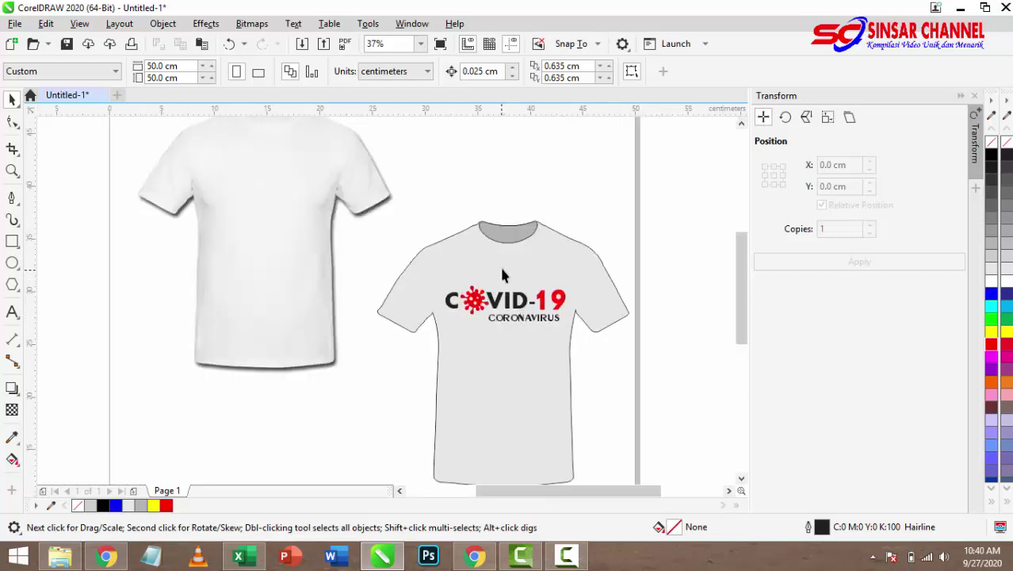
scroll(470, 233, down, 1)
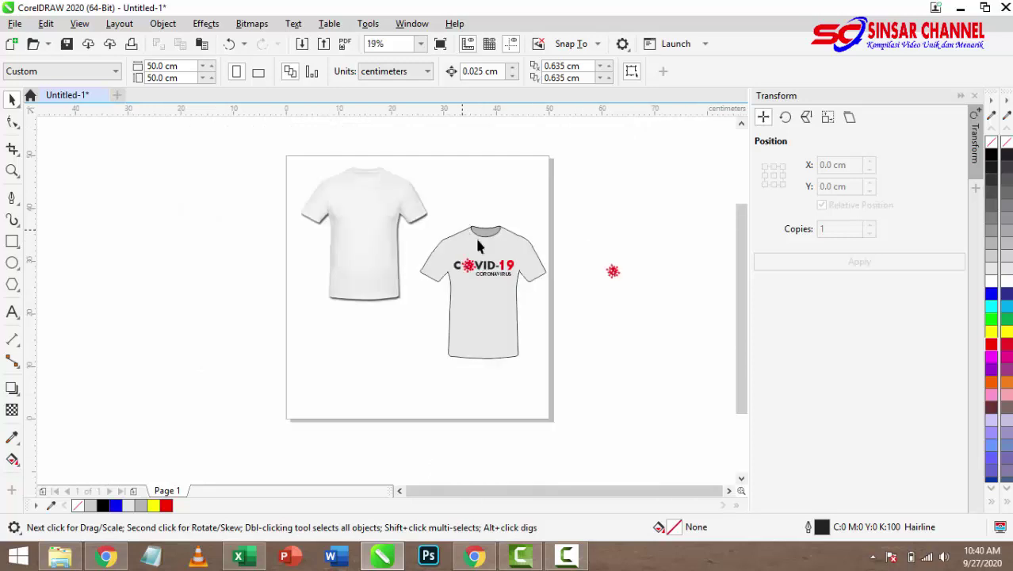
scroll(507, 244, up, 1)
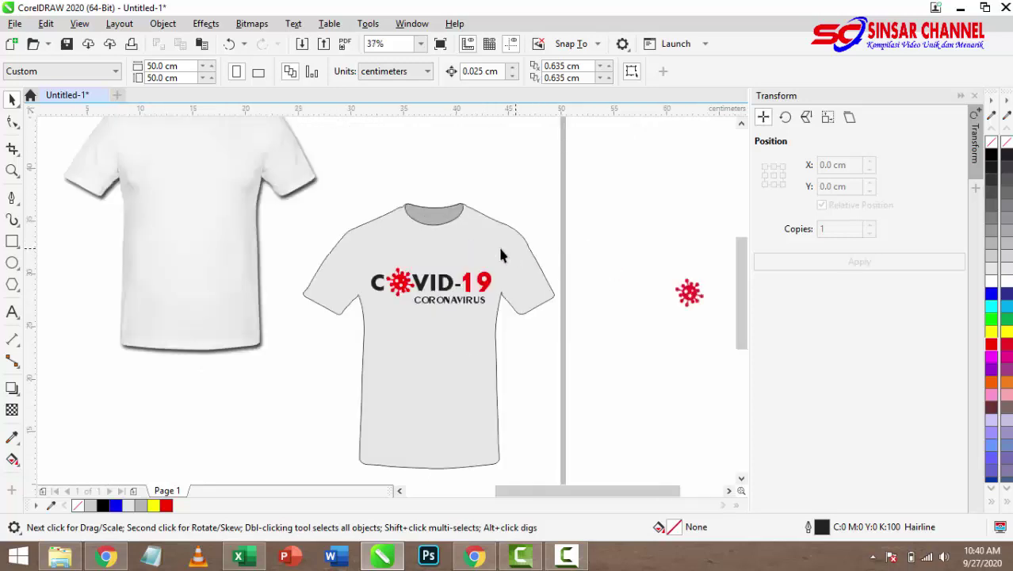
scroll(325, 255, down, 1)
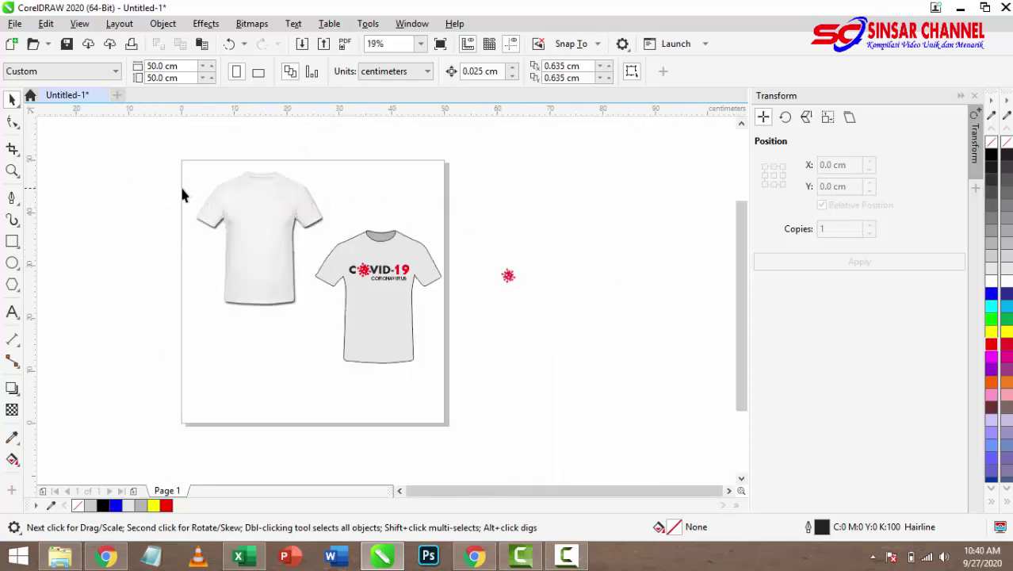
Unlock the white T-shirt bitmap and move it off the page, to the right of the design
click(250, 205)
right_click(250, 205)
click(248, 201)
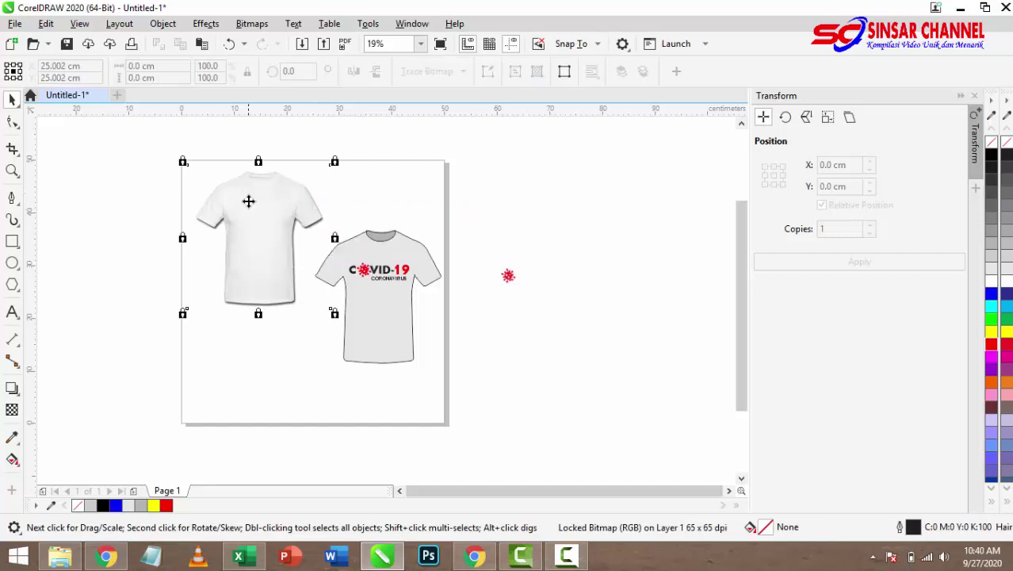
right_click(248, 201)
click(283, 233)
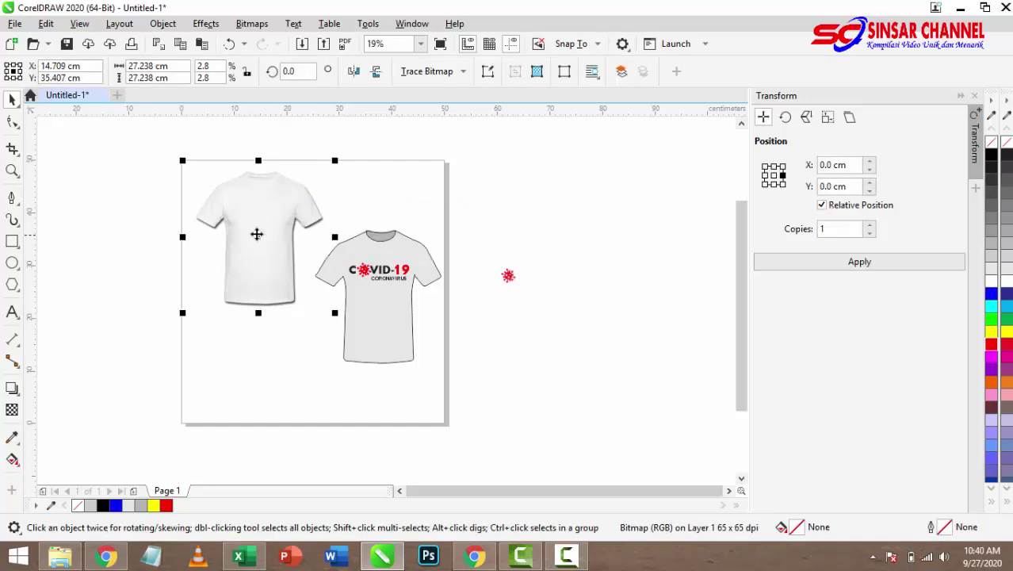
drag(256, 233, 532, 206)
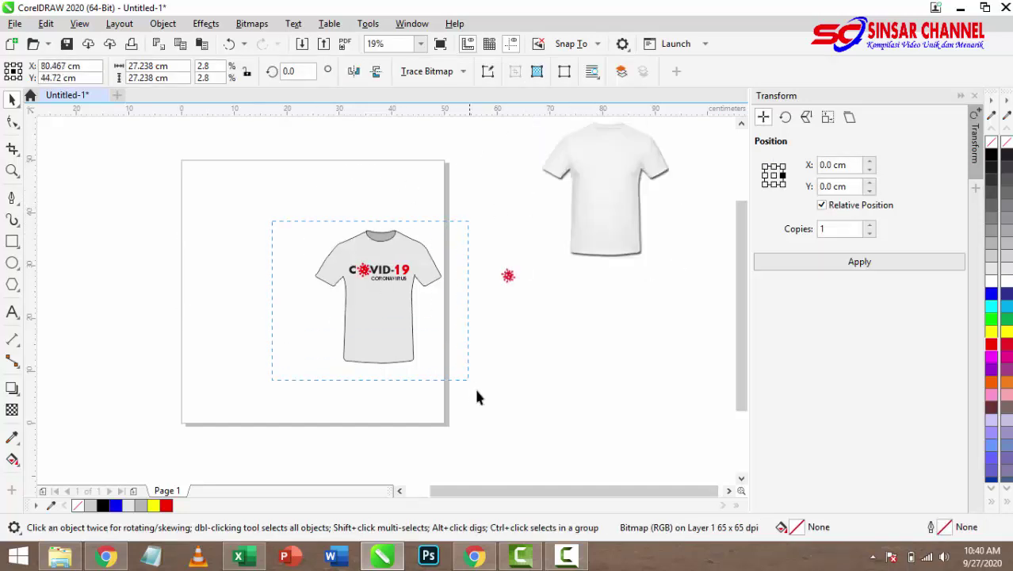
Move the gray shirt together with its lettering to the page's upper-left area
drag(477, 390, 474, 387)
drag(369, 287, 226, 235)
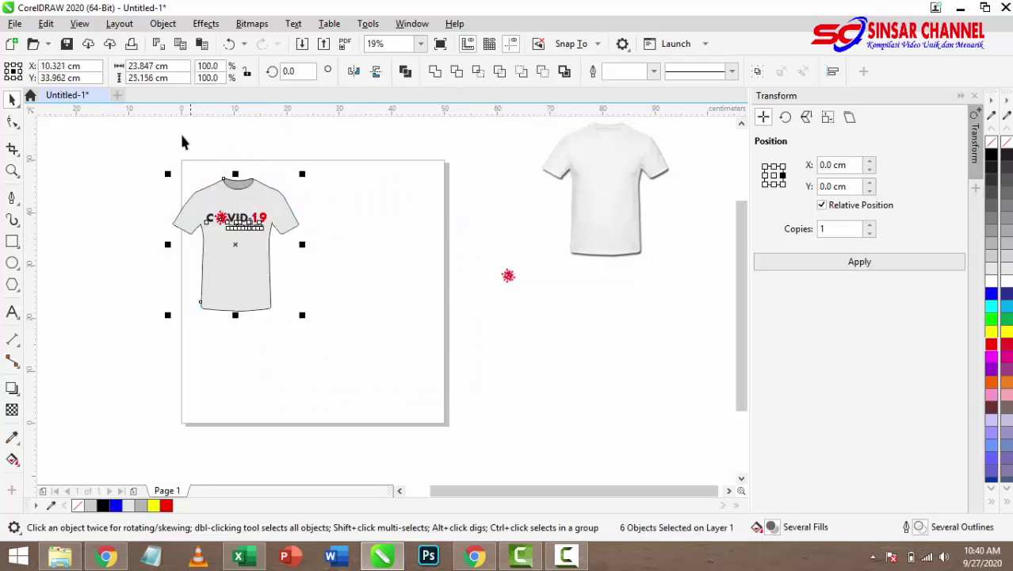
click(181, 141)
Copy and paste the gray shirt body, and place the plain duplicate to the right of the lettered shirt
scroll(231, 180, up, 2)
click(311, 218)
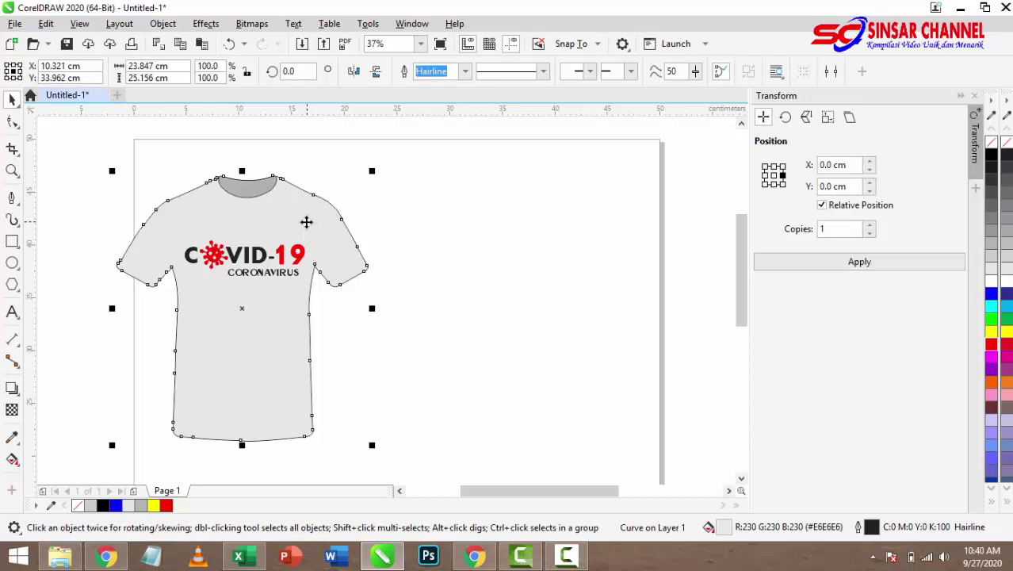
right_click(306, 222)
click(364, 189)
right_click(535, 233)
click(594, 340)
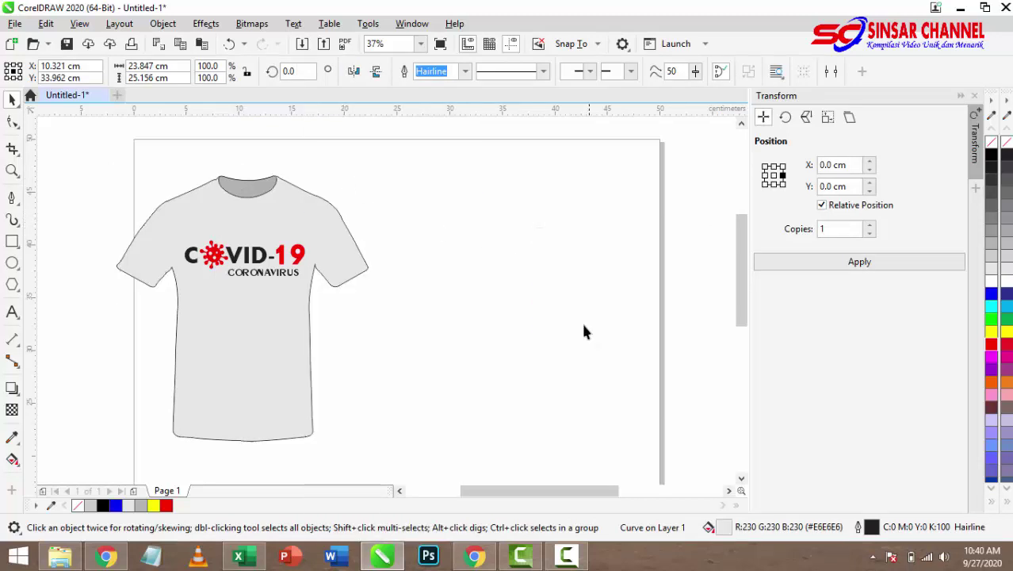
drag(276, 221, 538, 218)
click(573, 182)
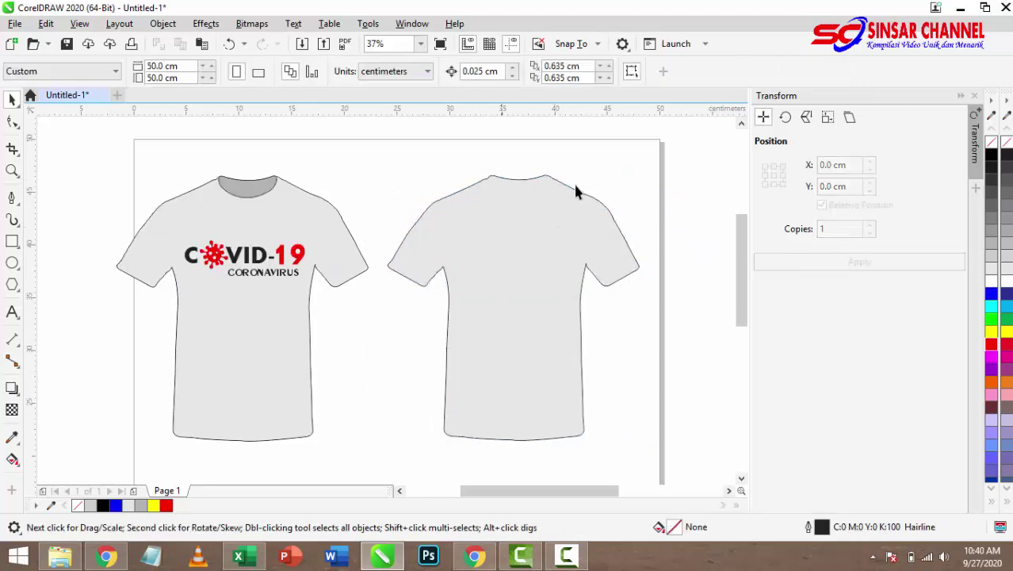
With the Pen tool, draw a downward-bowed collar curve about 5.9 cm wide below the neckline of the plain shirt
scroll(577, 194, up, 2)
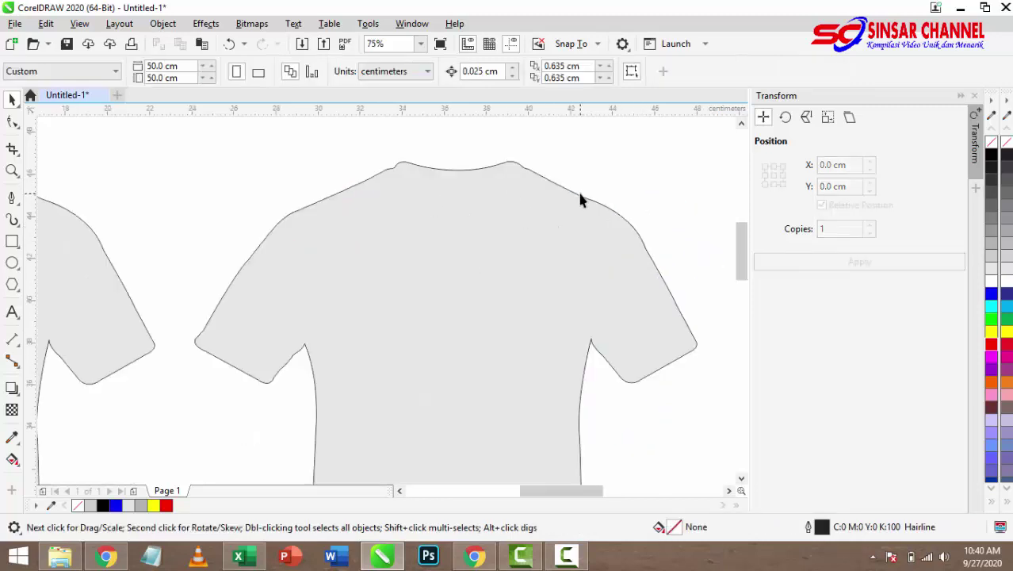
click(14, 199)
scroll(439, 168, up, 2)
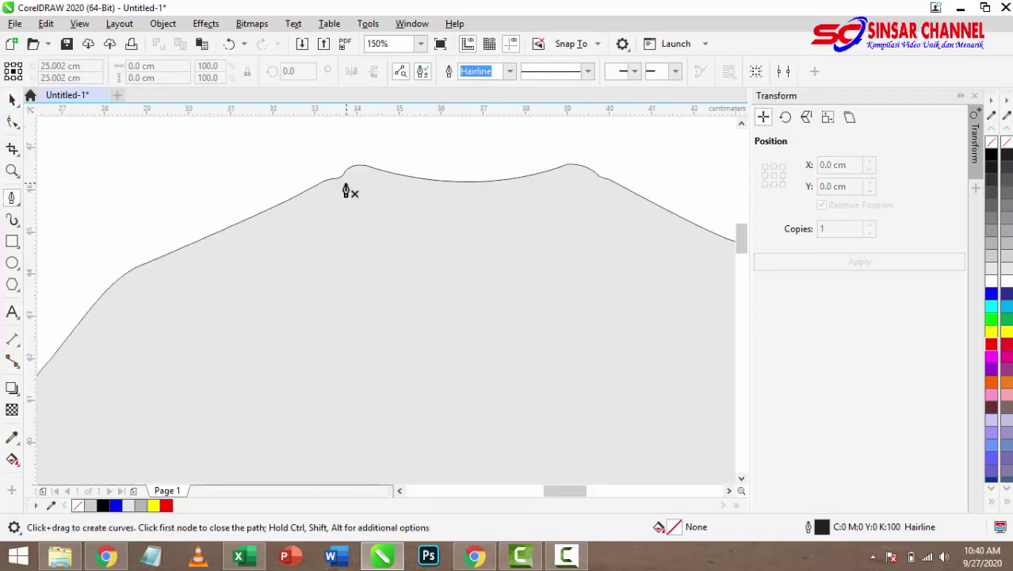
scroll(340, 184, up, 2)
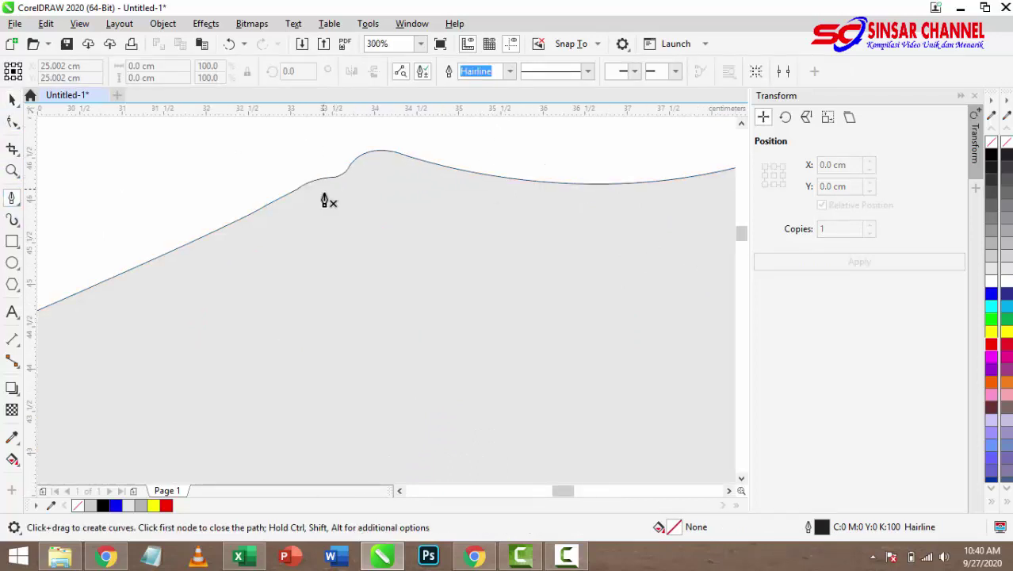
scroll(325, 201, down, 2)
scroll(349, 184, up, 4)
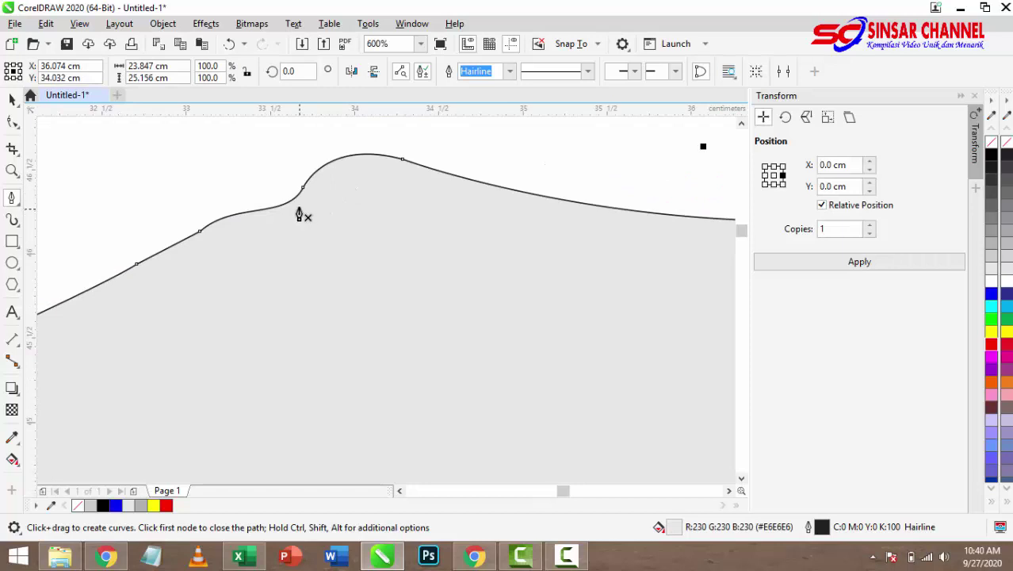
click(295, 199)
scroll(295, 200, down, 2)
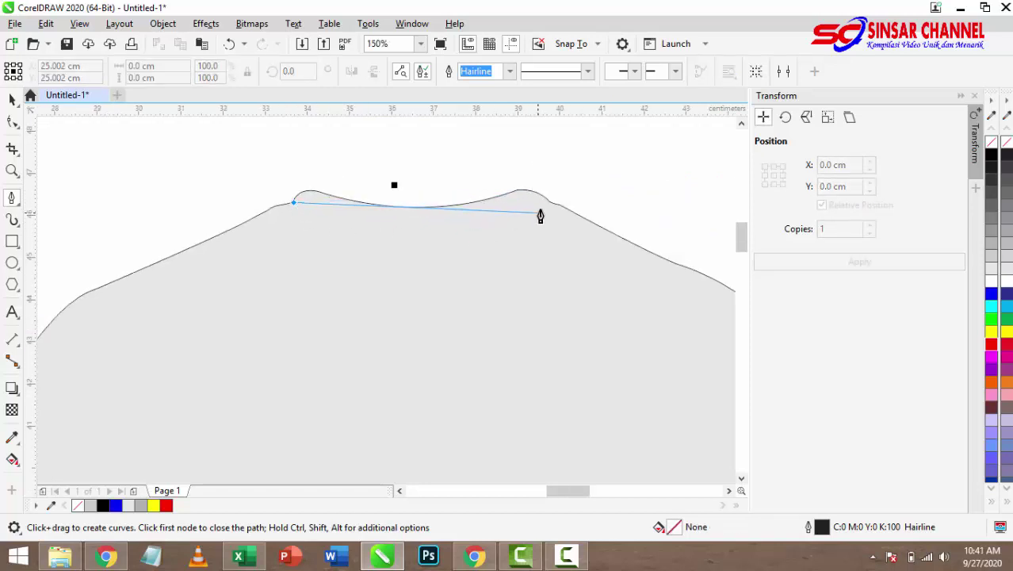
drag(544, 209, 711, 155)
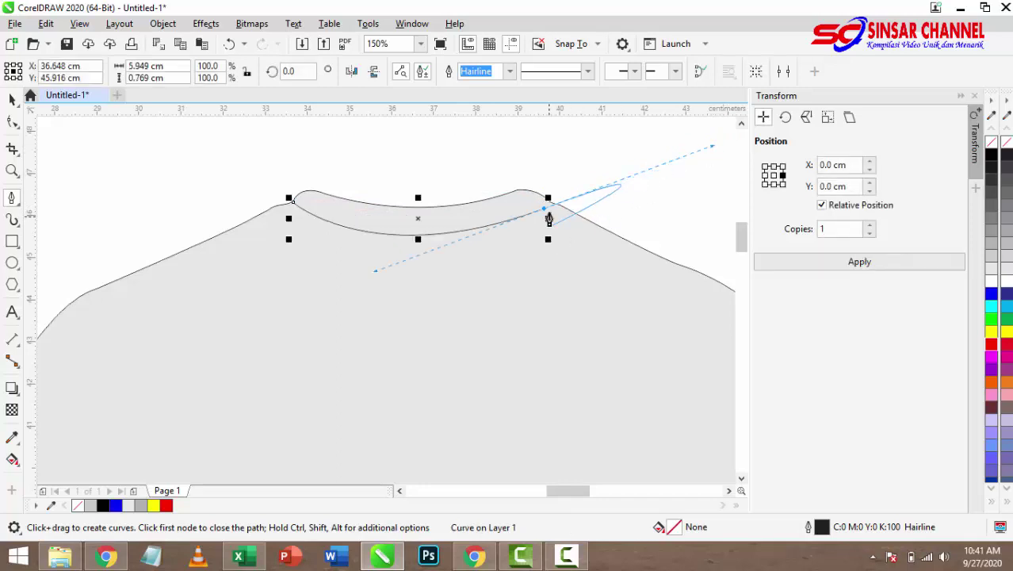
Extend the collar curve with a short curved segment up to the shirt's outline at the right shoulder
scroll(548, 218, up, 2)
scroll(545, 208, up, 3)
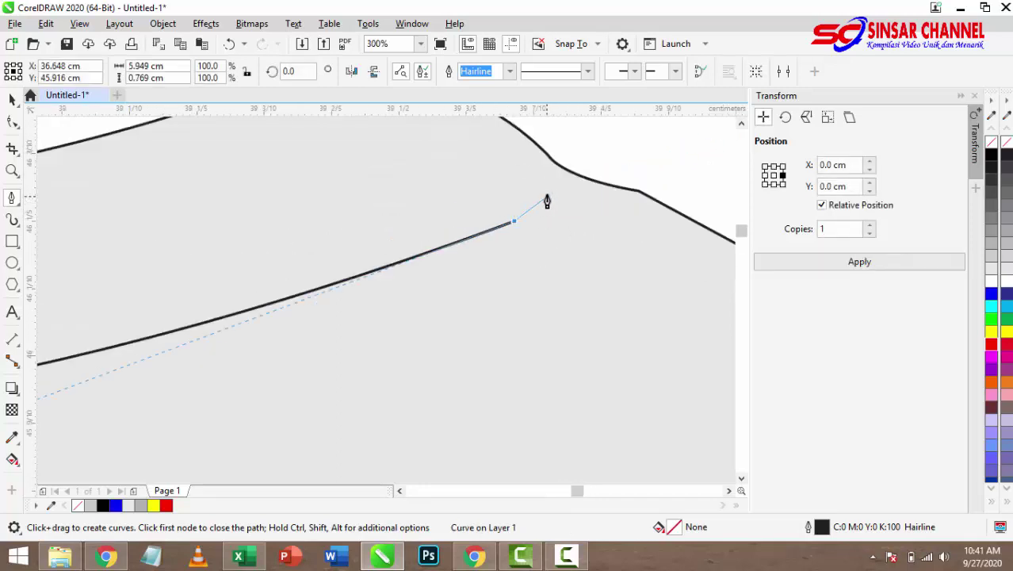
mouse_move(615, 160)
mouse_down()
mouse_move(663, 140)
mouse_move(610, 125)
mouse_move(666, 178)
mouse_up()
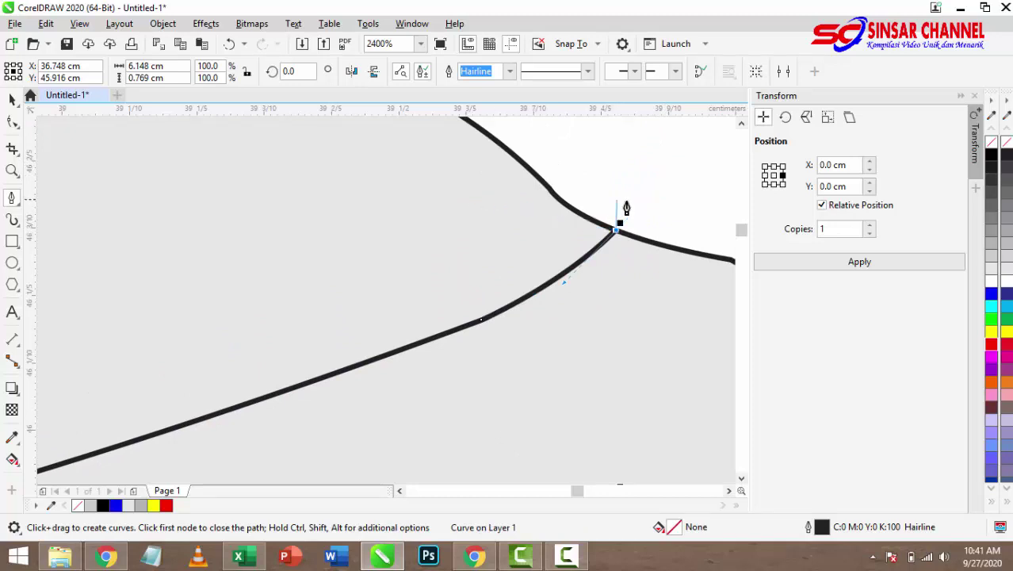
Continue the collar path along the shirt's outline through the small dip beside the right end of the neckline
scroll(627, 208, up, 5)
mouse_move(421, 260)
mouse_down()
mouse_move(339, 214)
mouse_move(292, 163)
mouse_up()
scroll(481, 242, down, 4)
scroll(477, 229, up, 4)
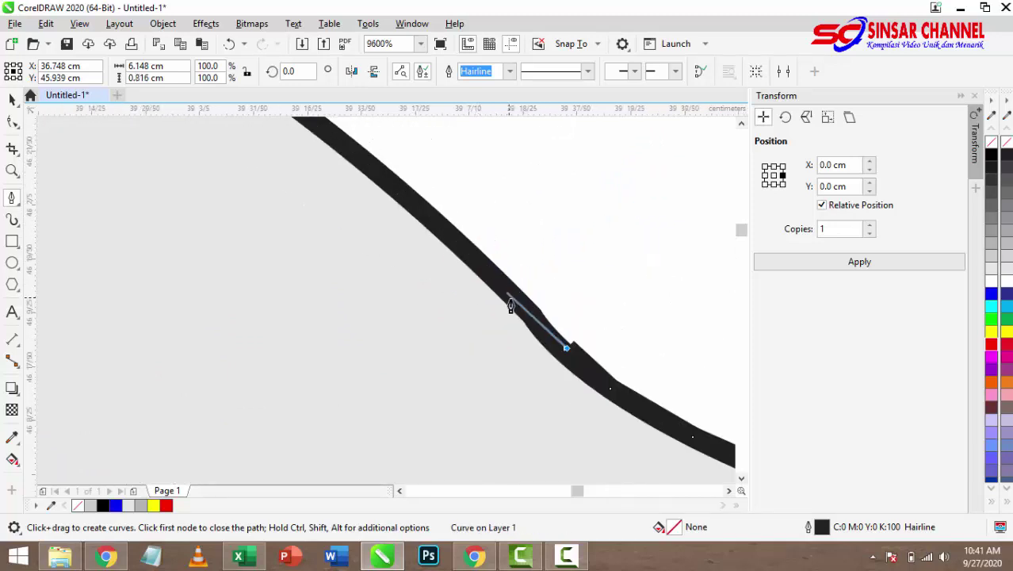
drag(511, 307, 480, 255)
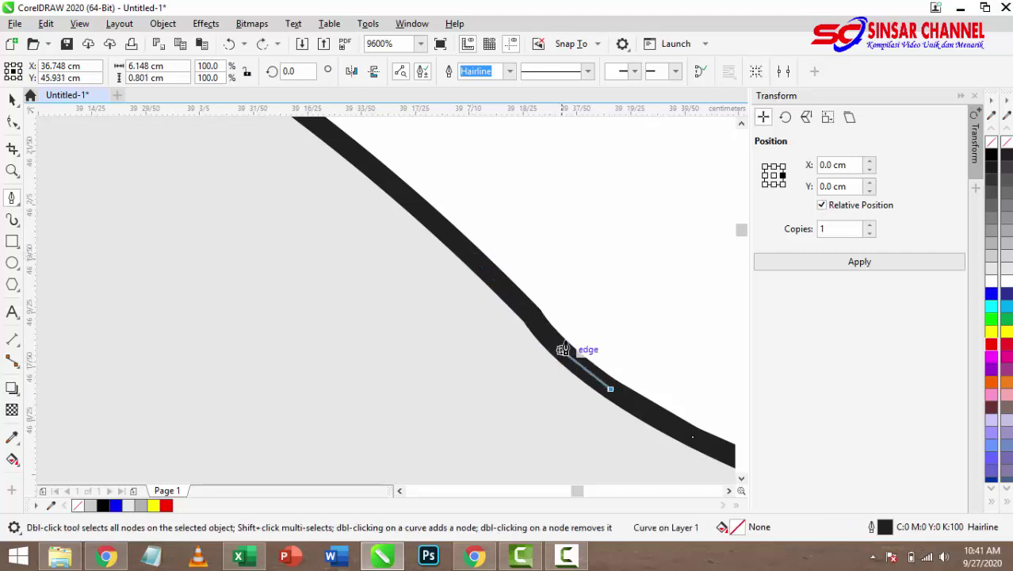
drag(559, 346, 468, 255)
scroll(613, 331, down, 6)
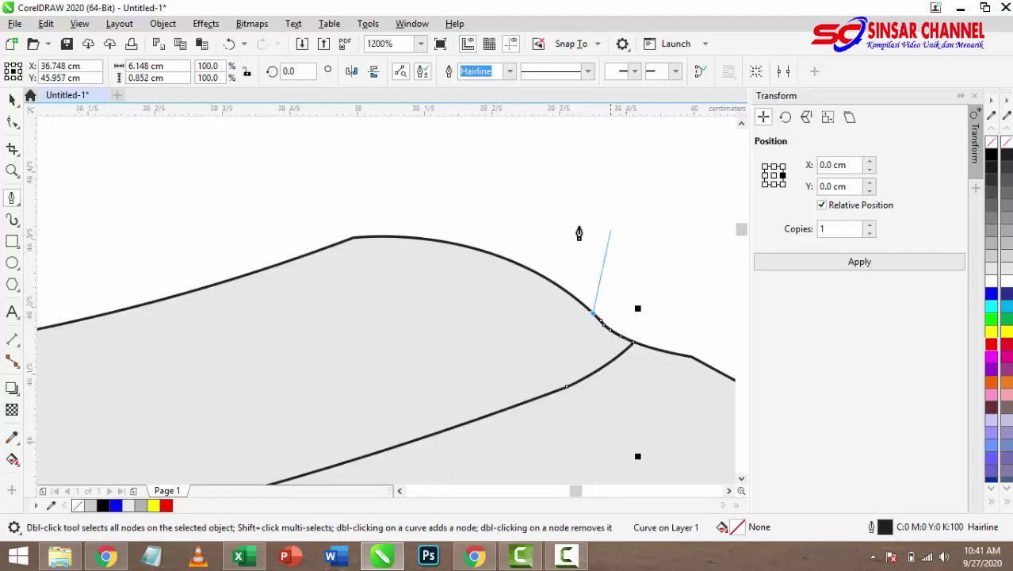
Trace the collar path up over the rounded right end of the neckline to its peak
scroll(579, 233, up, 3)
scroll(531, 265, down, 3)
scroll(464, 345, up, 1)
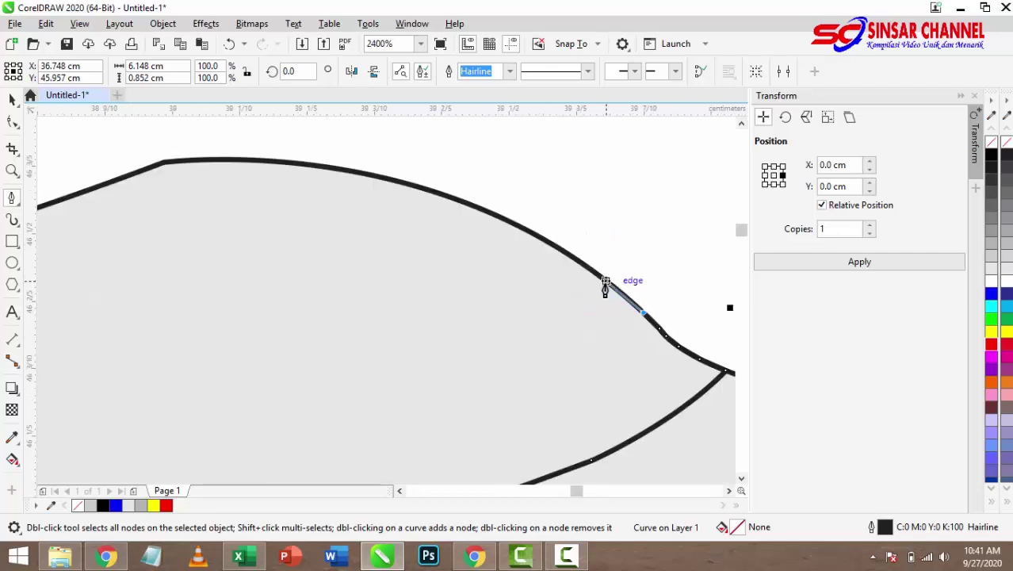
mouse_move(606, 283)
mouse_down()
mouse_move(499, 267)
mouse_move(527, 235)
mouse_up()
click(540, 237)
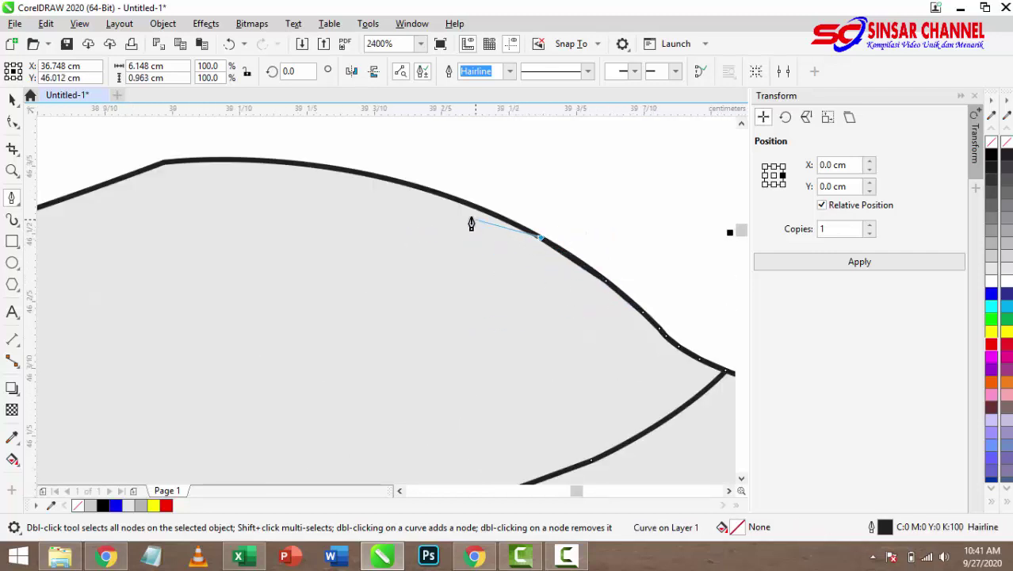
click(467, 206)
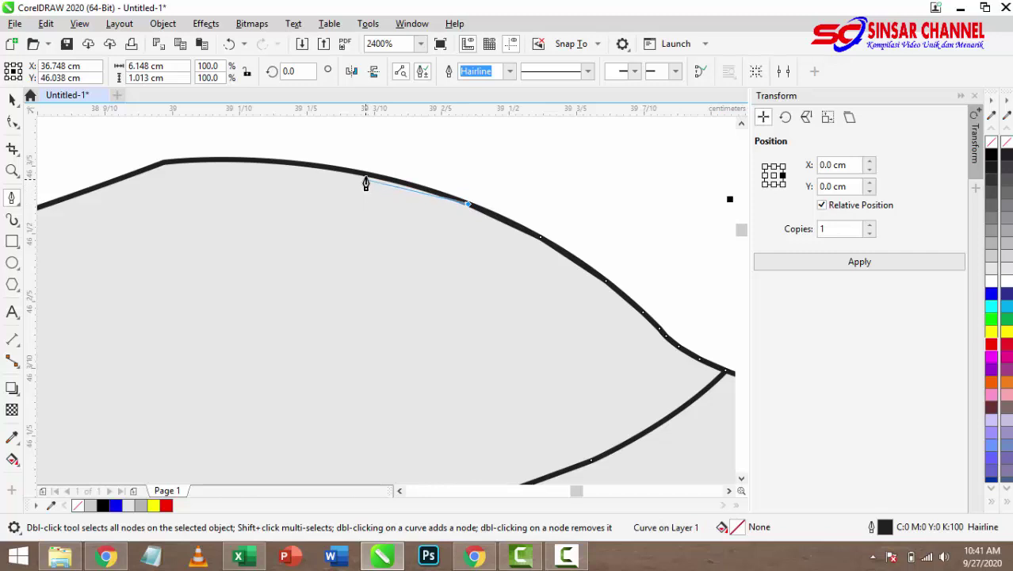
click(264, 162)
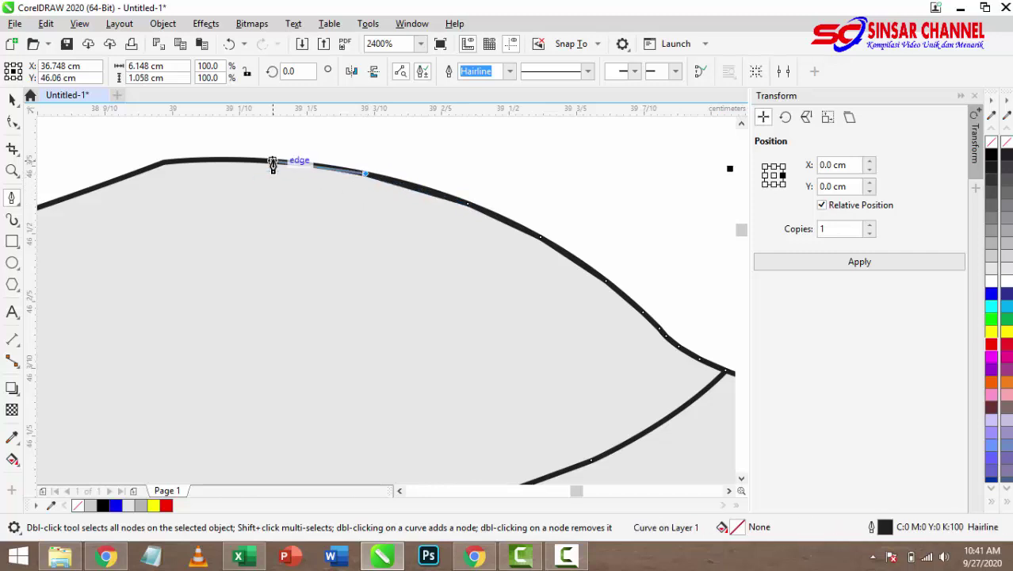
click(173, 164)
Trace the collar path along the right half of the neckline down to its lowest point
scroll(714, 163, down, 2)
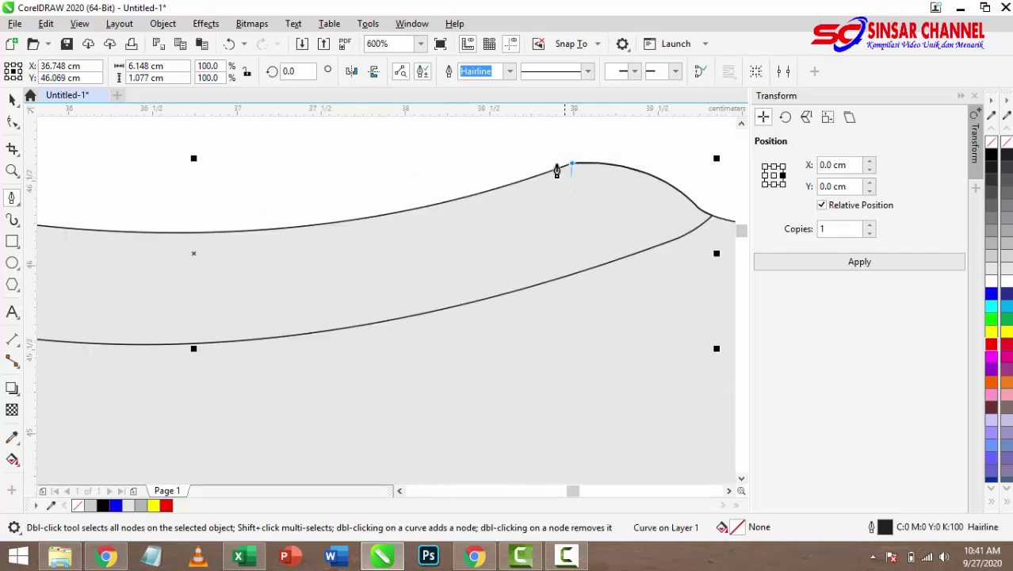
scroll(556, 170, up, 1)
click(547, 171)
scroll(590, 170, down, 1)
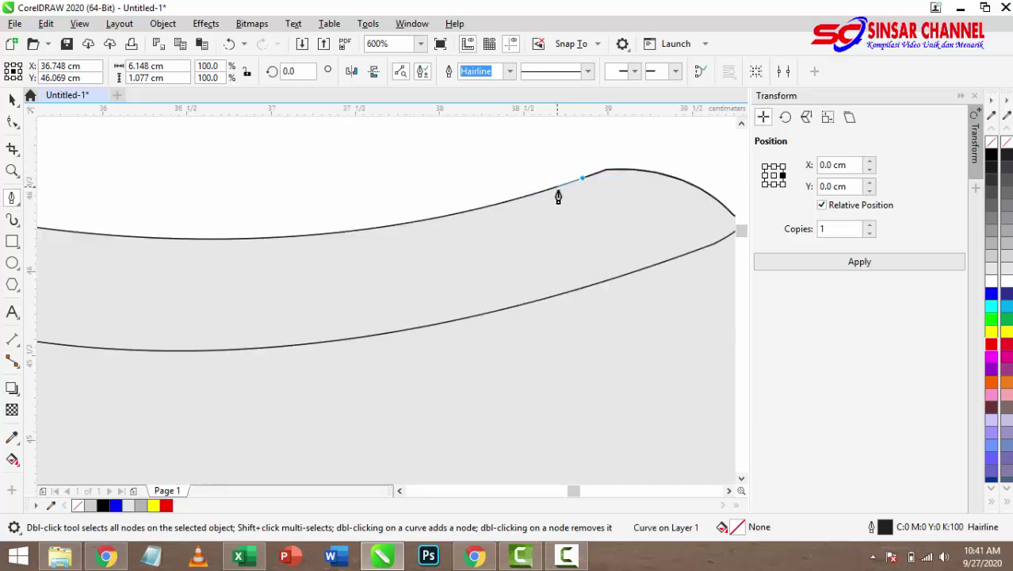
scroll(559, 197, up, 1)
click(488, 206)
click(377, 232)
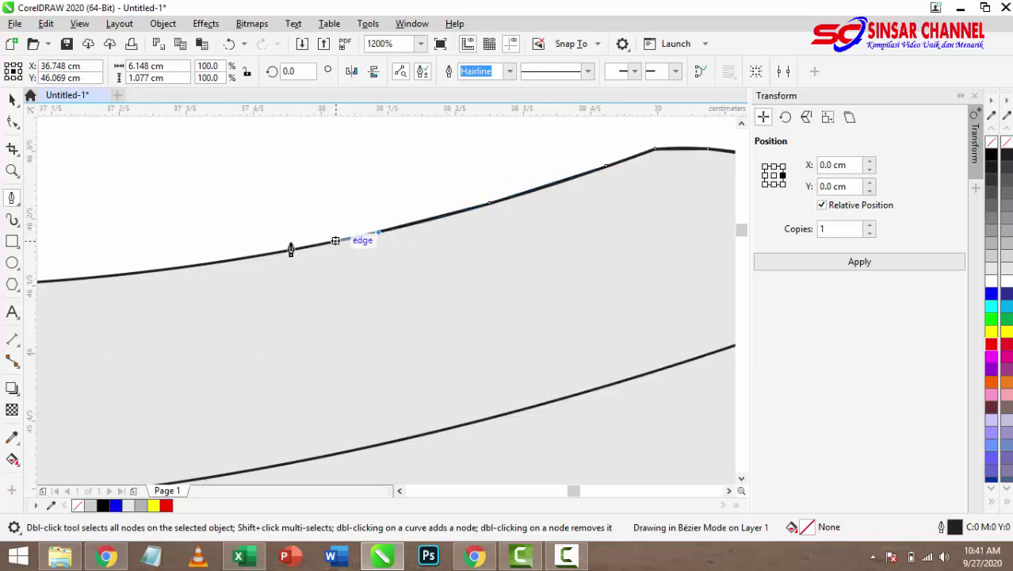
click(291, 251)
scroll(520, 233, down, 1)
scroll(424, 246, up, 1)
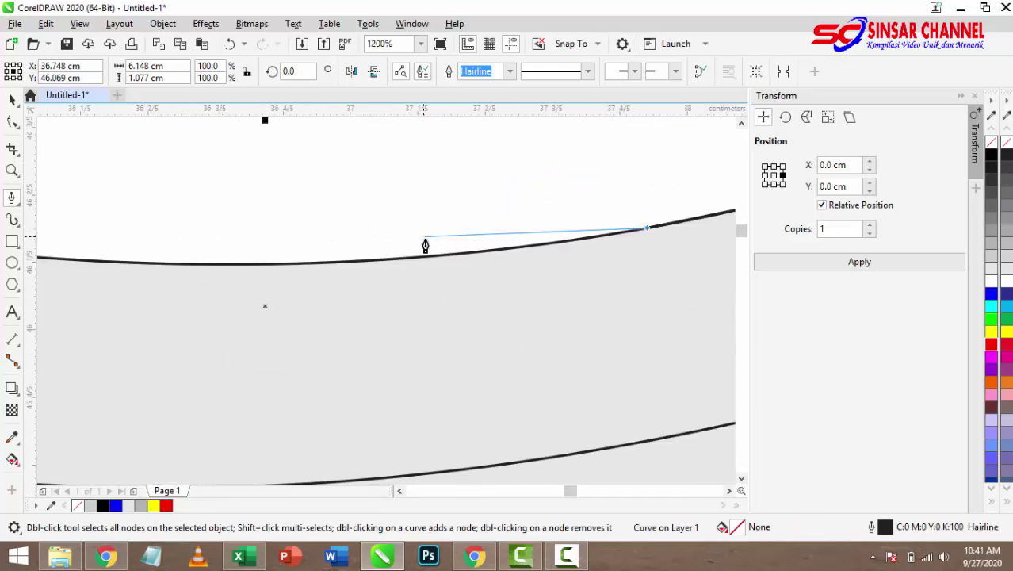
click(495, 250)
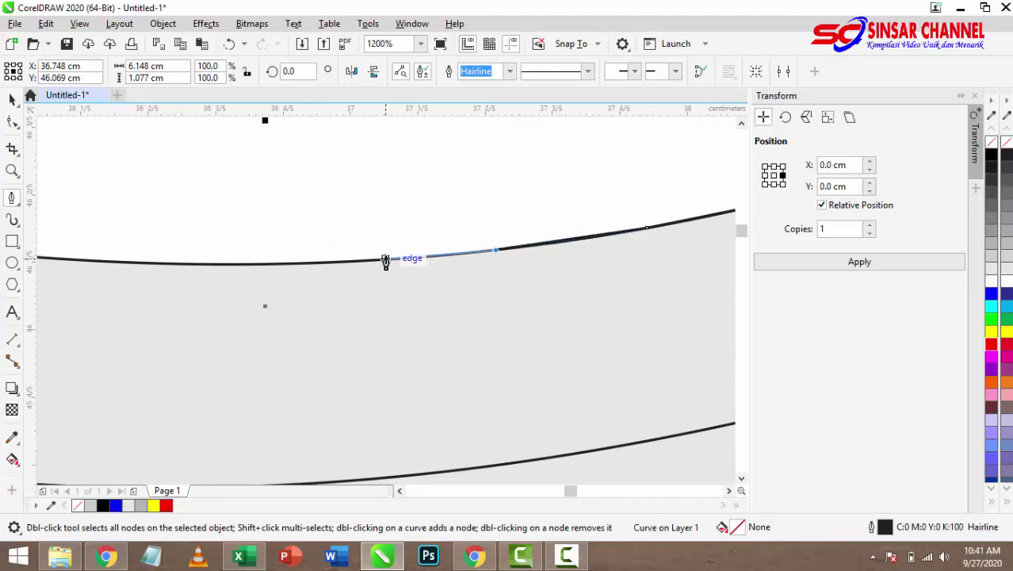
click(386, 259)
click(258, 261)
Trace the collar path along the left half of the neckline up to the start of the left rounded end
scroll(373, 272, down, 1)
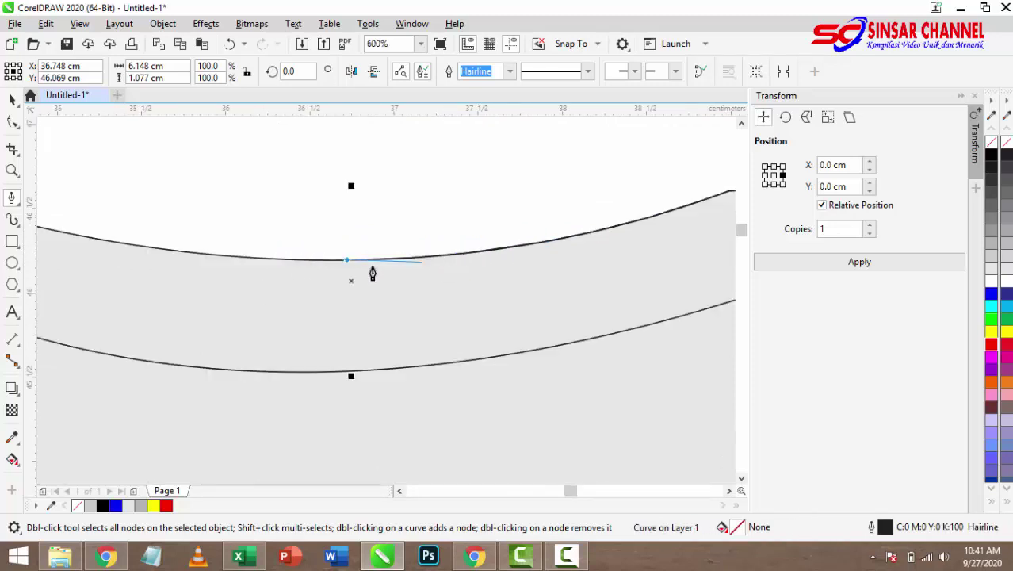
scroll(274, 260, up, 1)
click(274, 264)
scroll(430, 268, down, 1)
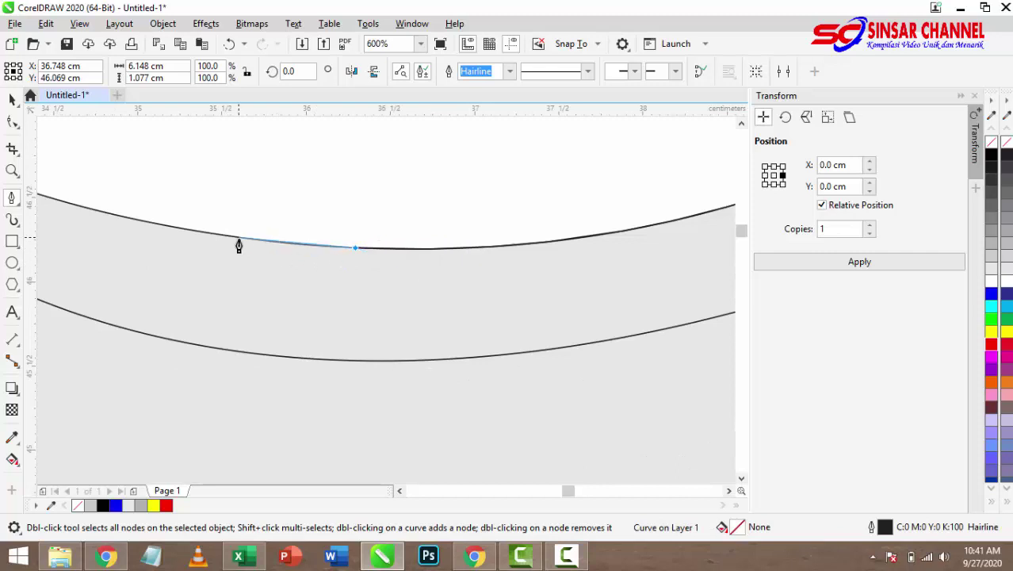
scroll(321, 262, up, 1)
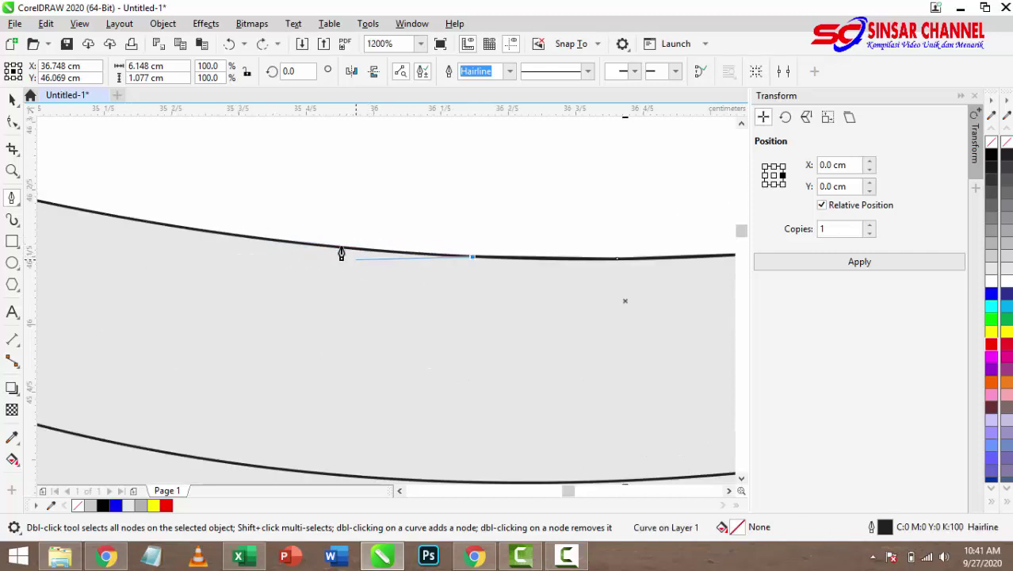
click(346, 254)
scroll(402, 264, down, 1)
scroll(402, 264, up, 1)
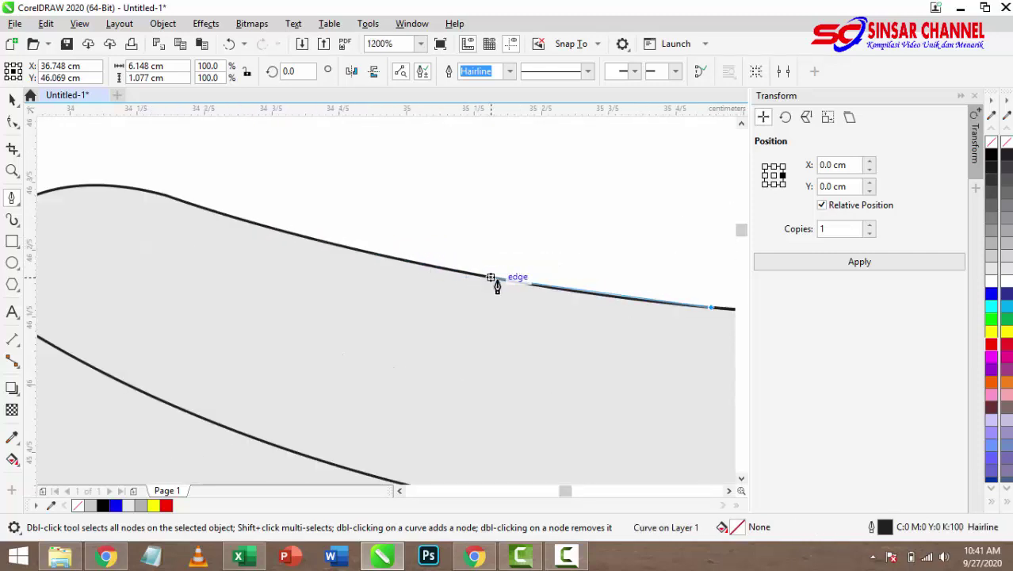
click(562, 288)
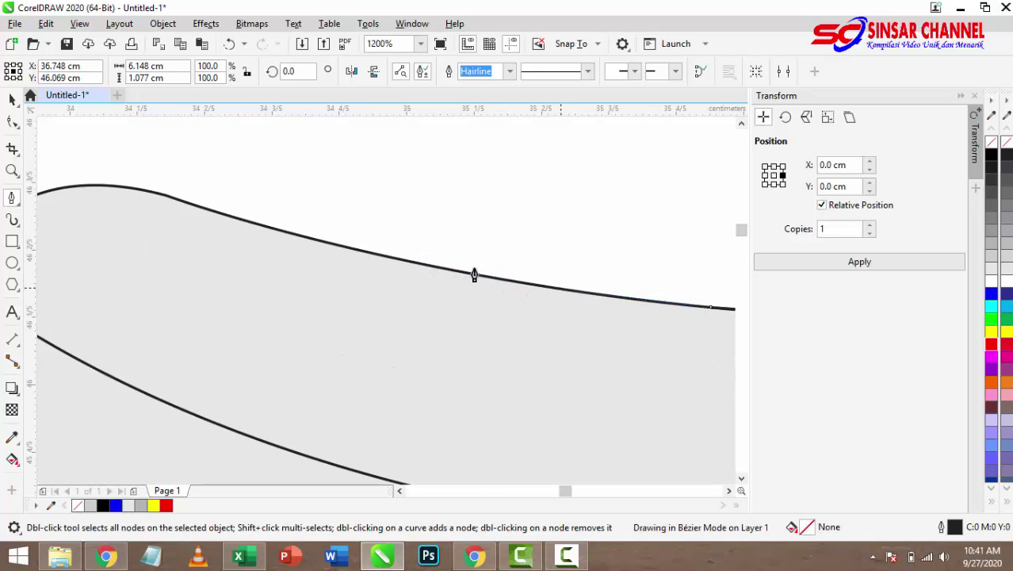
click(403, 261)
click(305, 239)
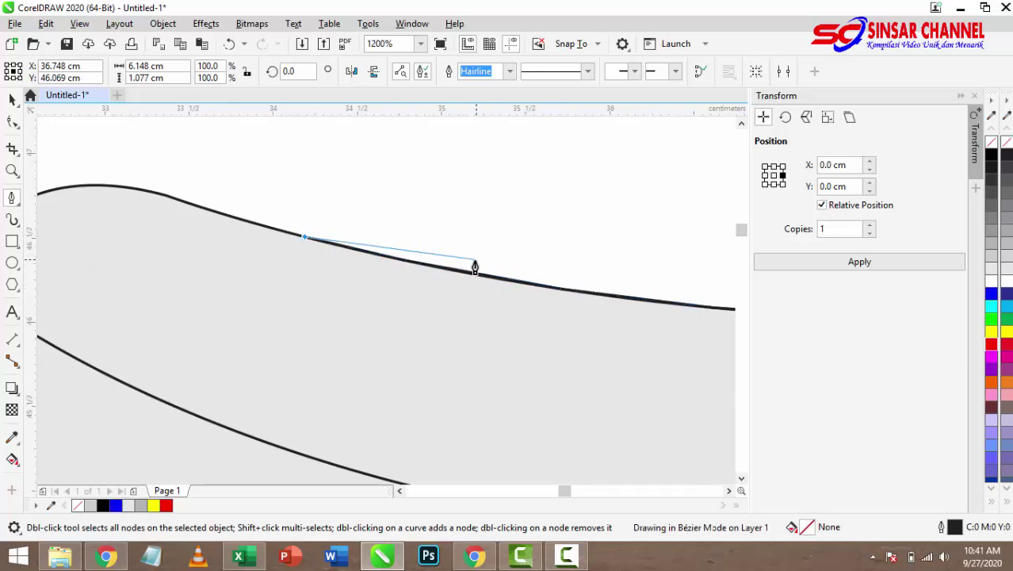
scroll(475, 265, down, 1)
scroll(349, 254, up, 1)
click(353, 229)
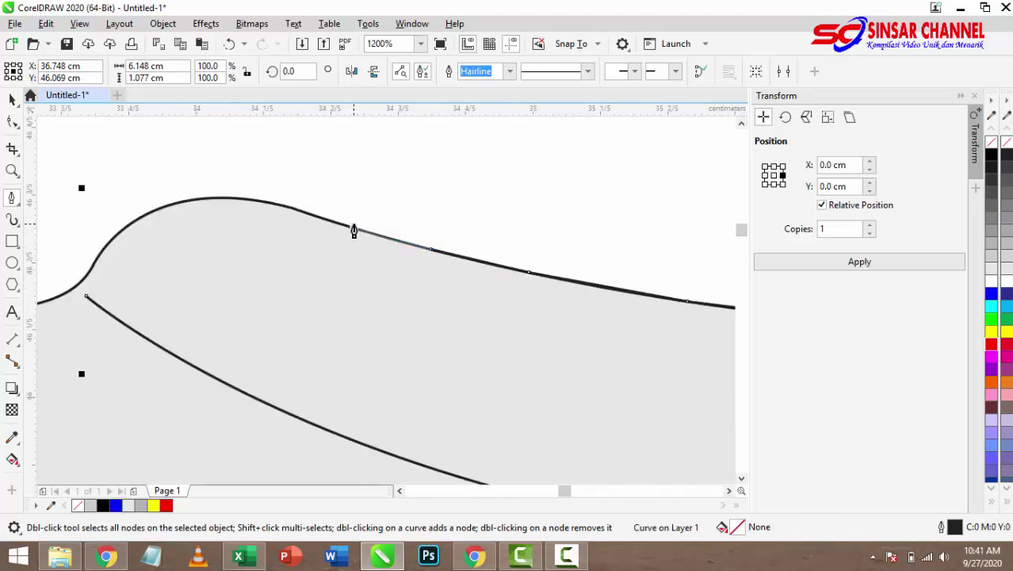
click(291, 208)
Curve the collar path around the left rounded end, follow the outline to the shoulder and close it at its starting node
scroll(303, 210, down, 1)
scroll(238, 210, up, 1)
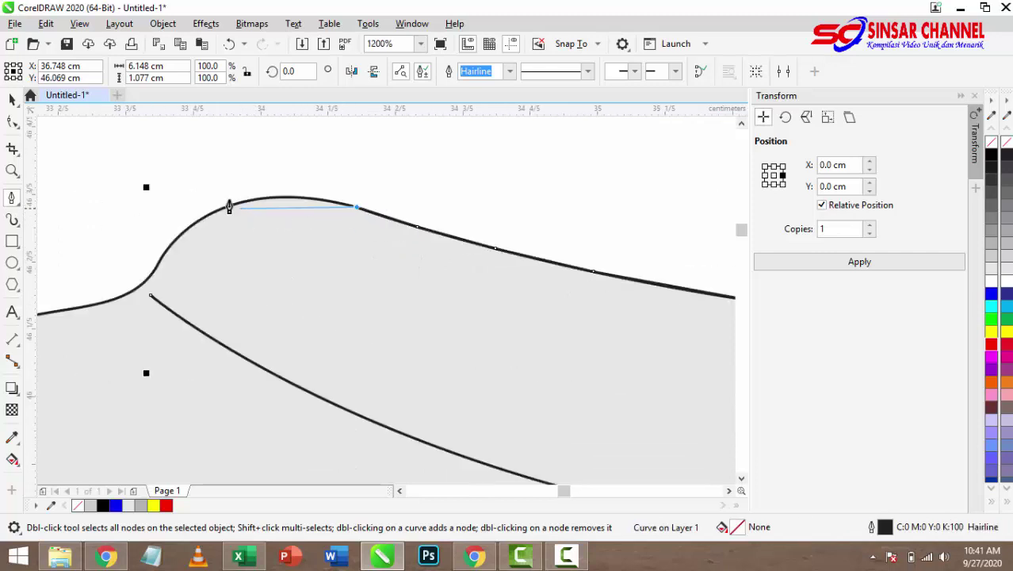
drag(152, 272, 90, 401)
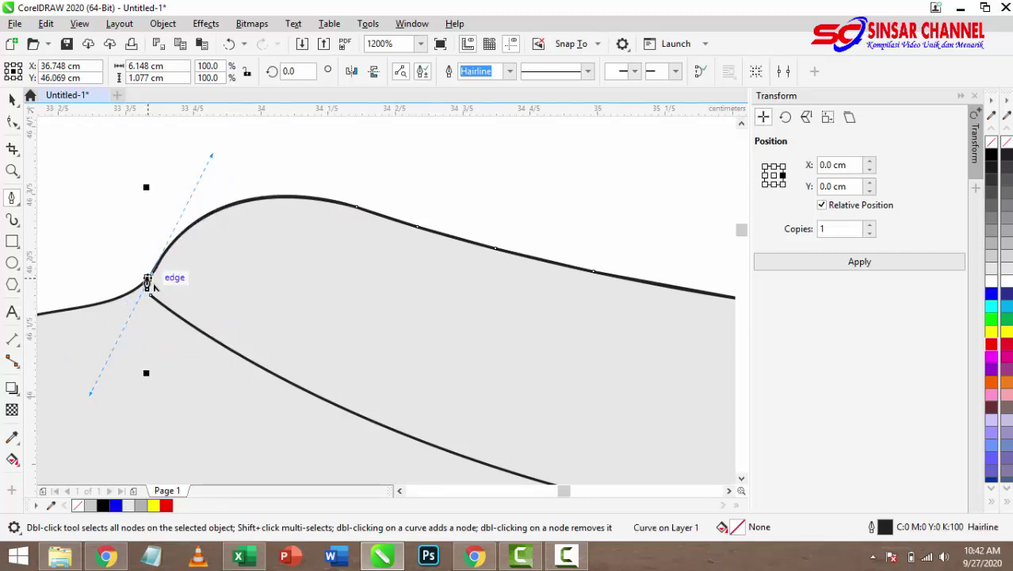
scroll(169, 297, up, 2)
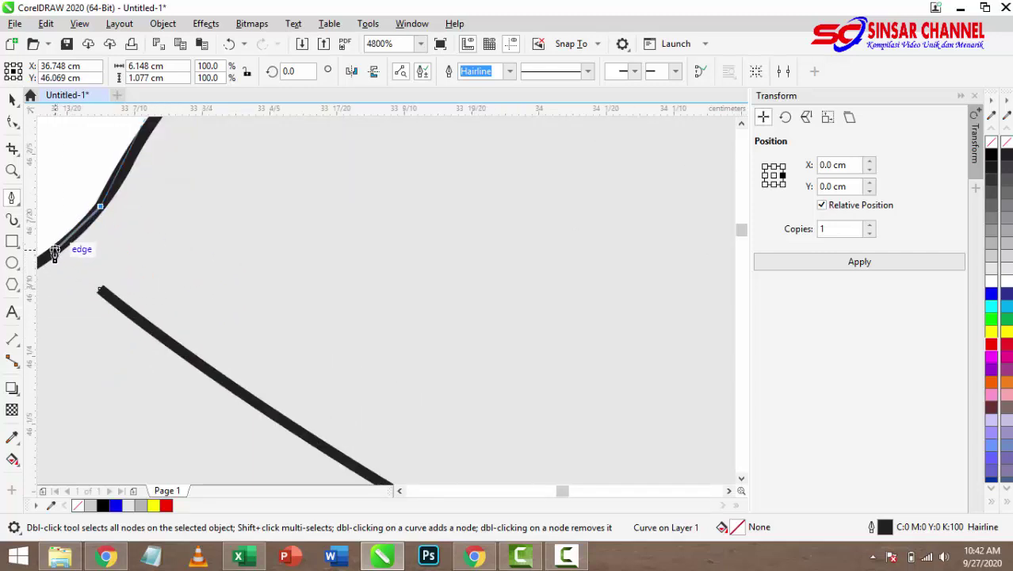
click(61, 249)
click(100, 290)
click(12, 121)
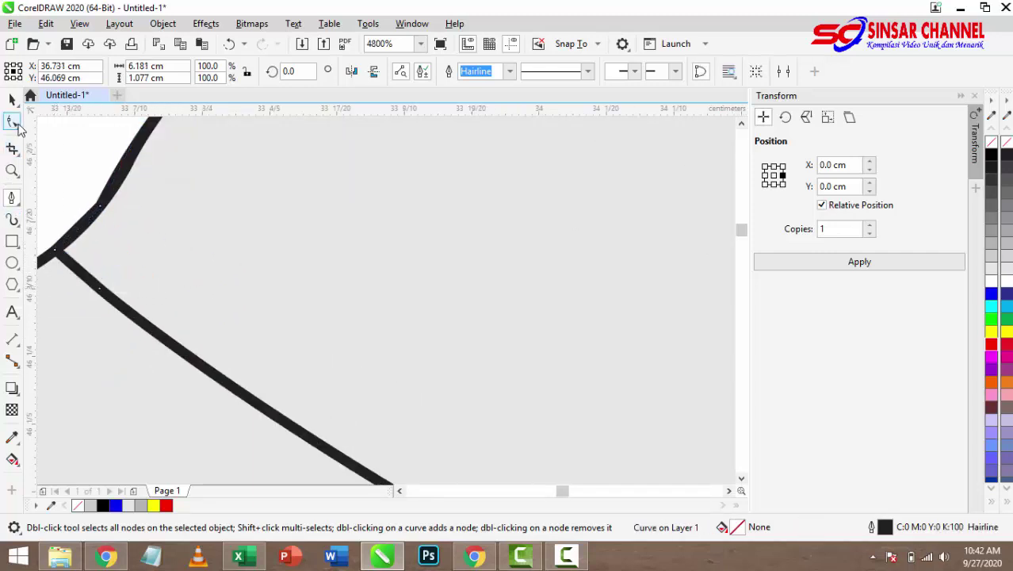
Move the left corner node of the back collar curve about 0.09 cm outward onto the shoulder outline
scroll(261, 254, down, 5)
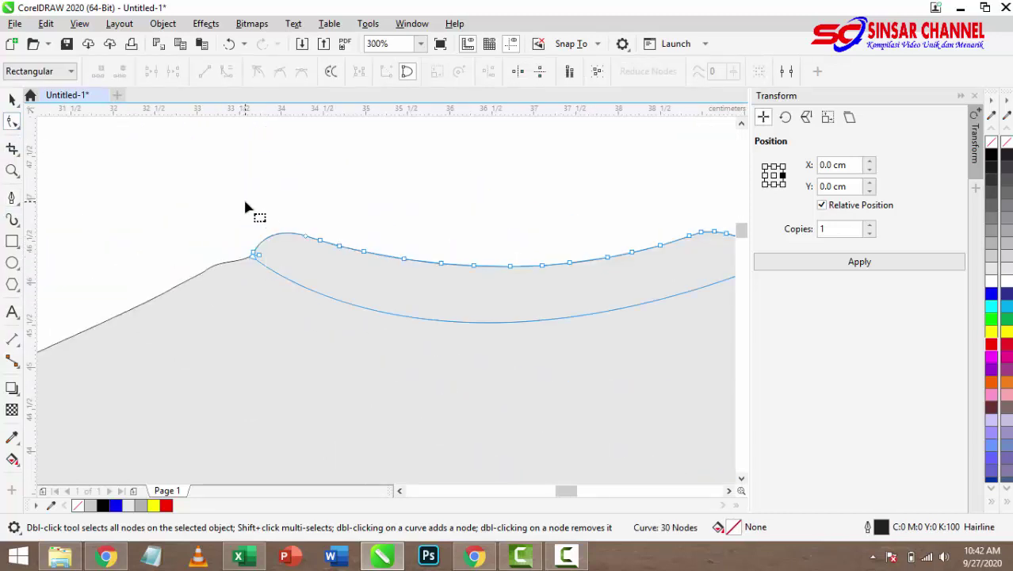
scroll(262, 212, down, 1)
scroll(293, 218, up, 1)
scroll(309, 220, down, 1)
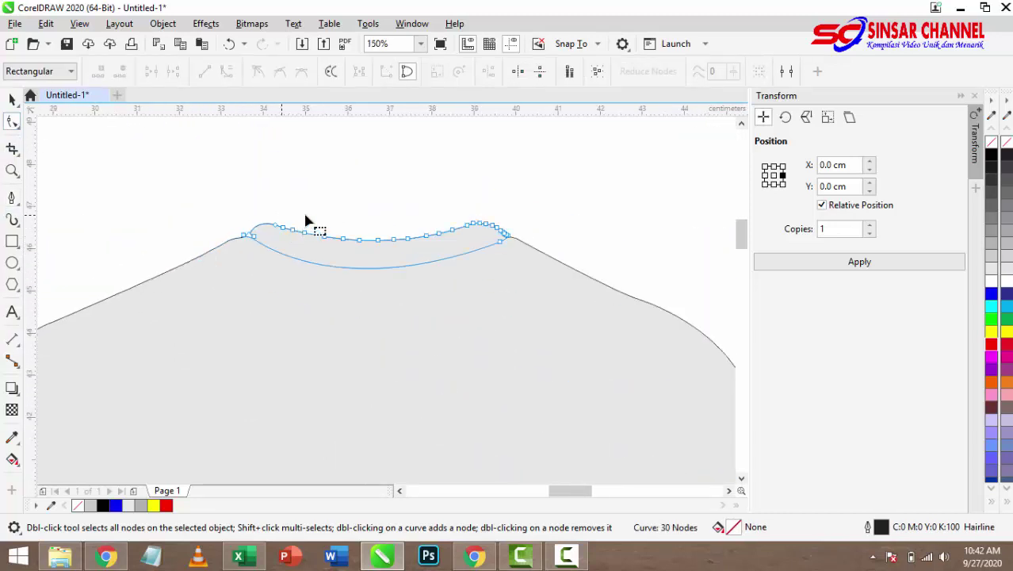
scroll(272, 251, up, 2)
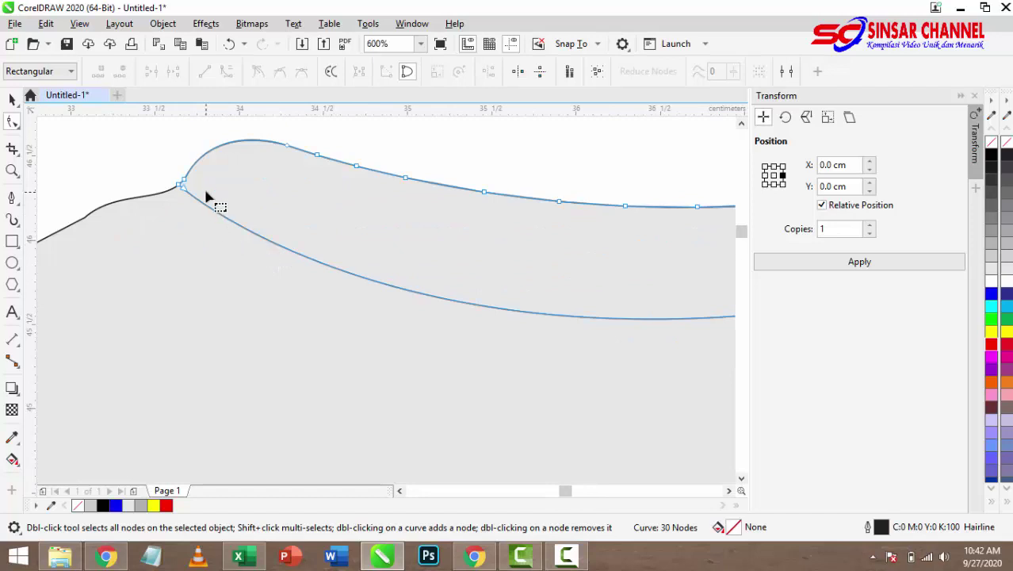
click(12, 98)
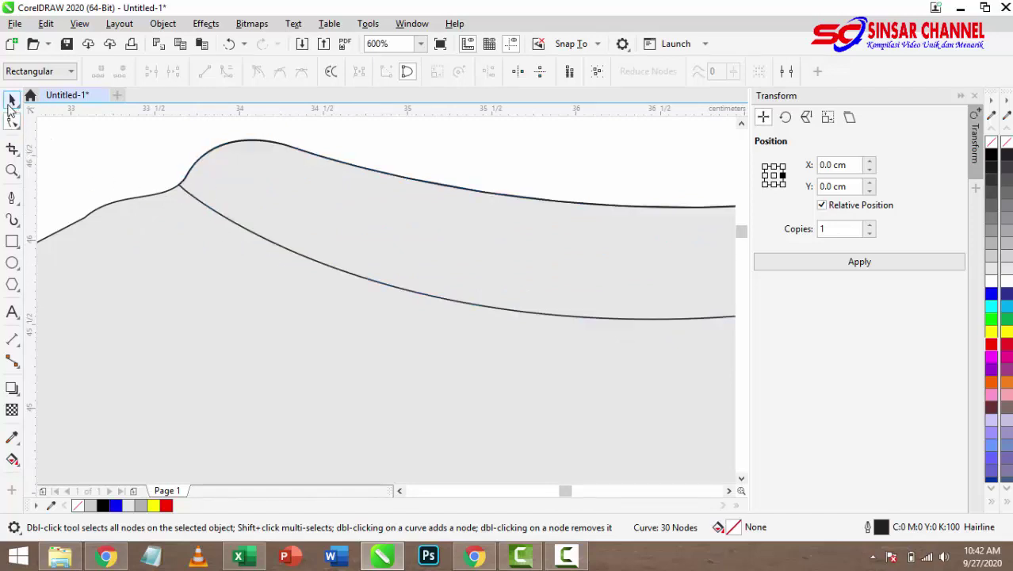
click(102, 156)
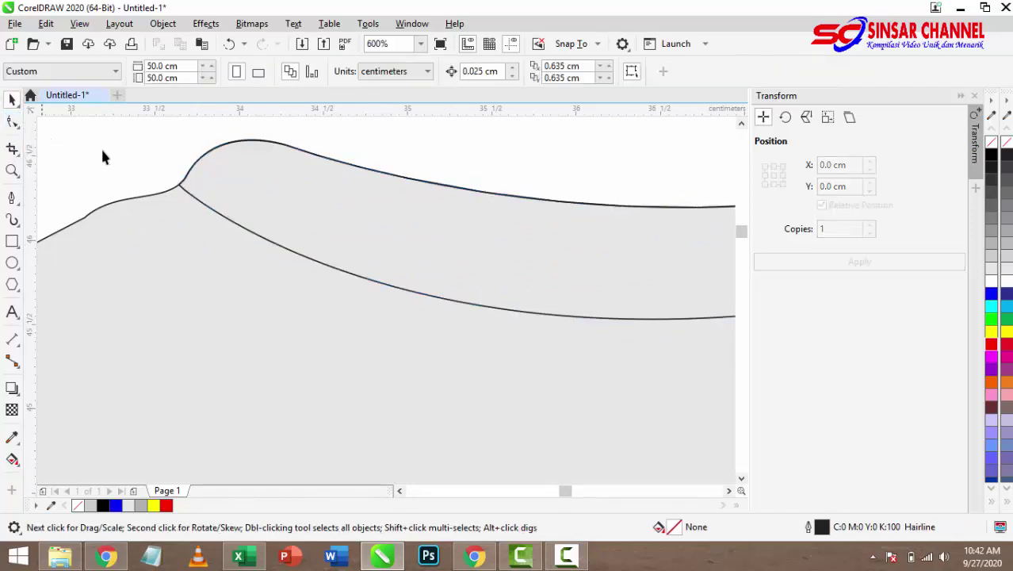
click(182, 188)
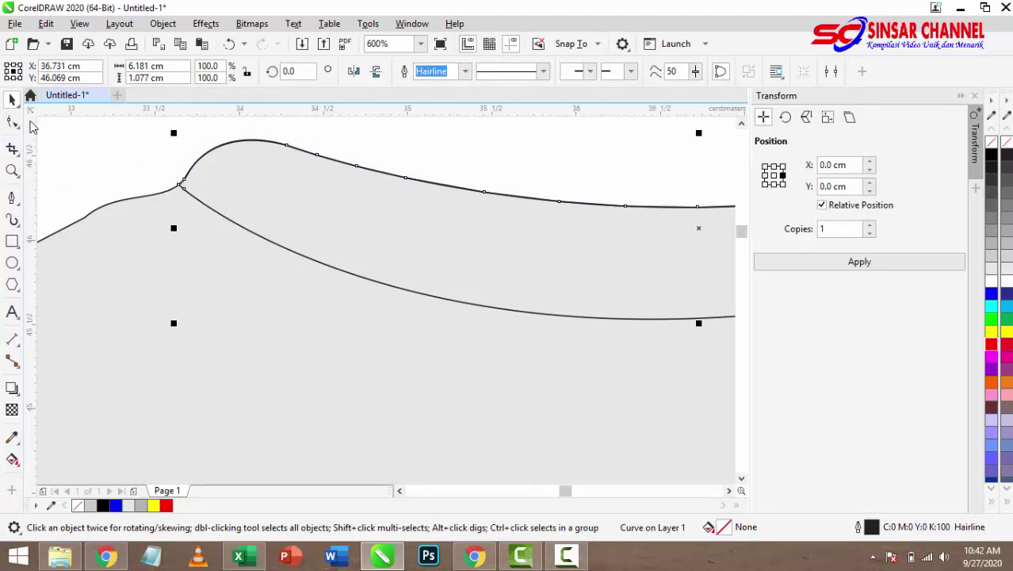
click(12, 121)
scroll(190, 193, up, 1)
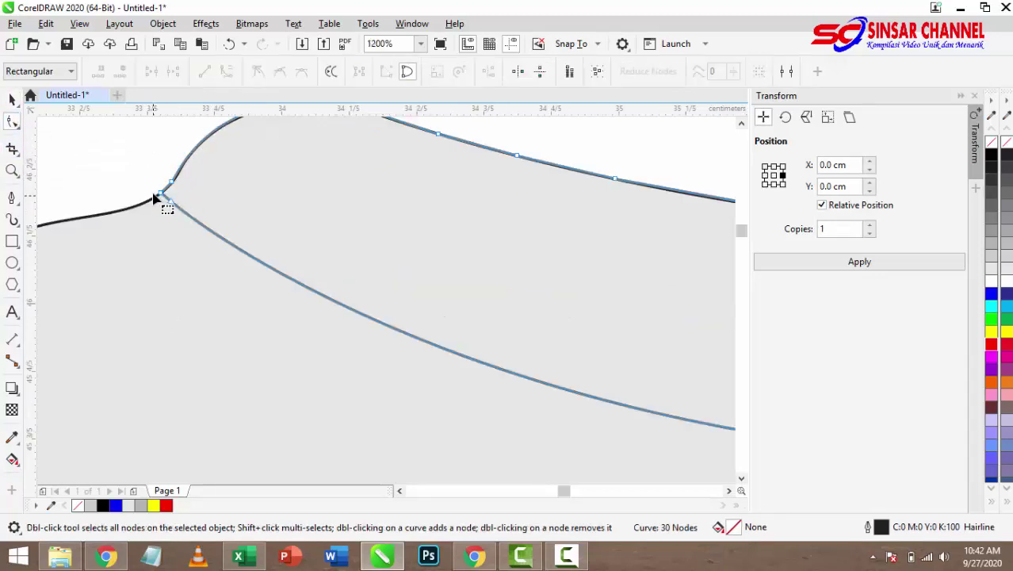
click(160, 194)
scroll(162, 196, up, 2)
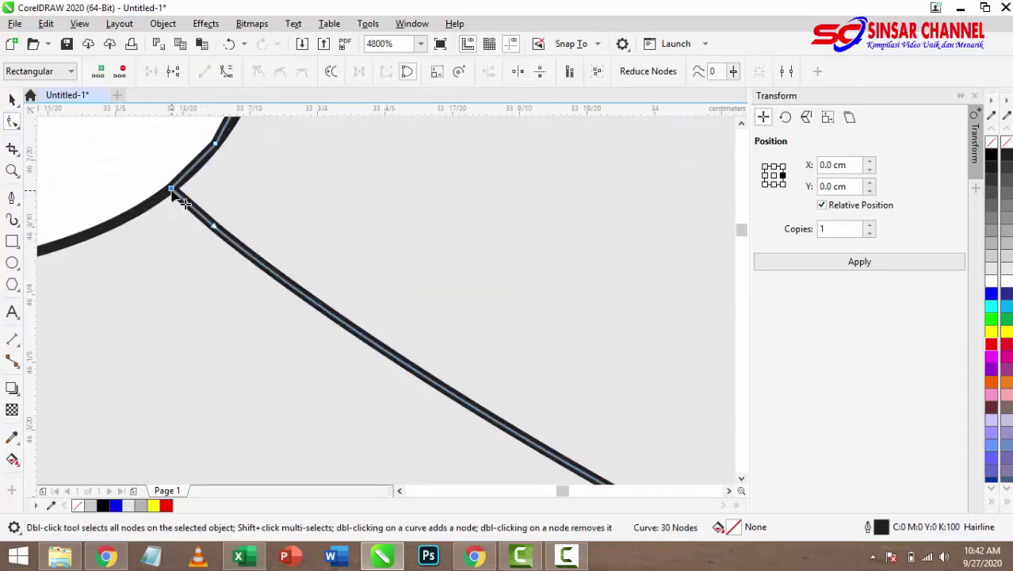
drag(173, 193, 68, 251)
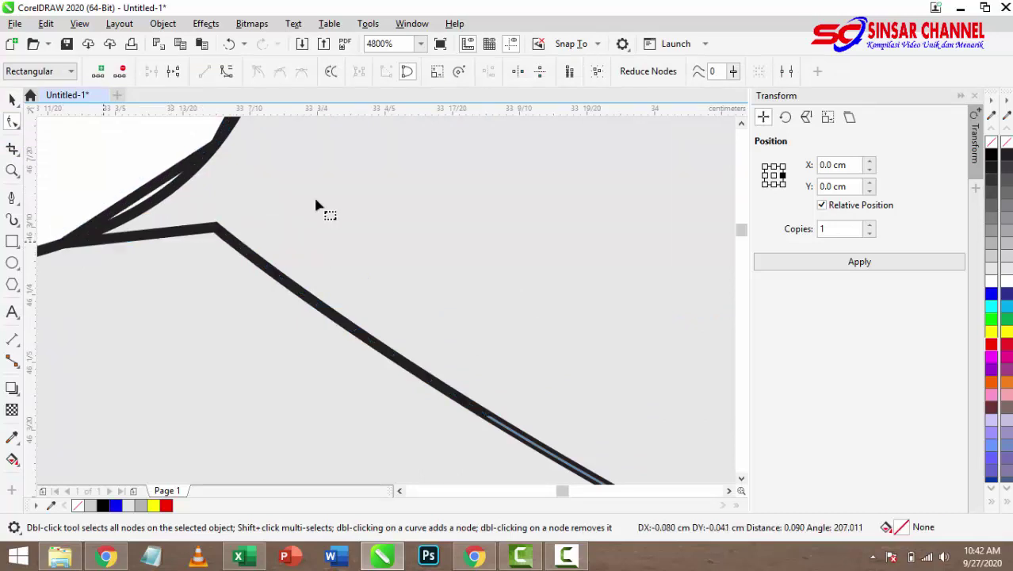
Add a node on the straight collar segment above the left corner and move it onto the shirt's neckline outline
scroll(333, 230, down, 2)
scroll(324, 204, up, 2)
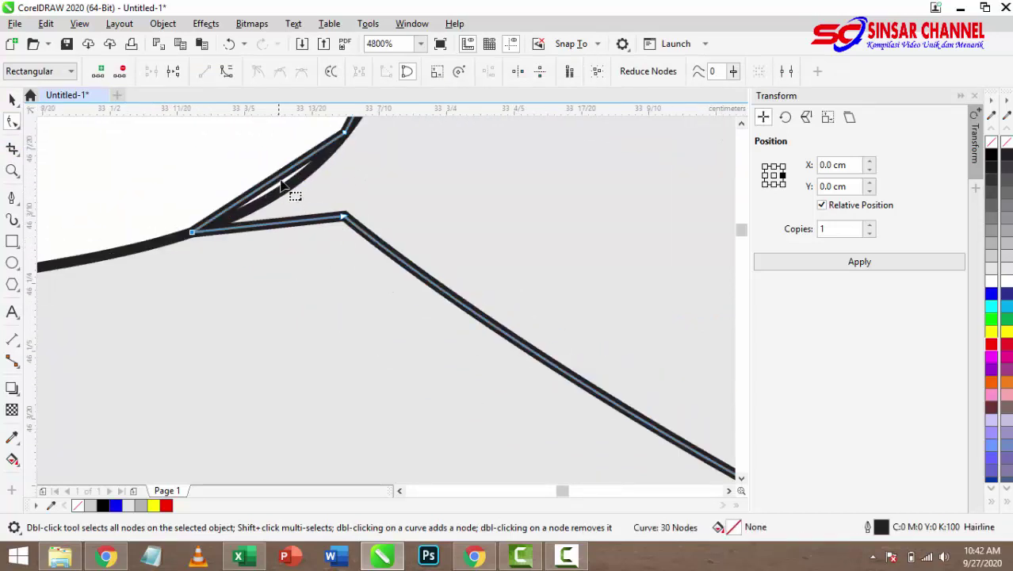
click(281, 184)
double_click(279, 181)
drag(279, 181, 286, 189)
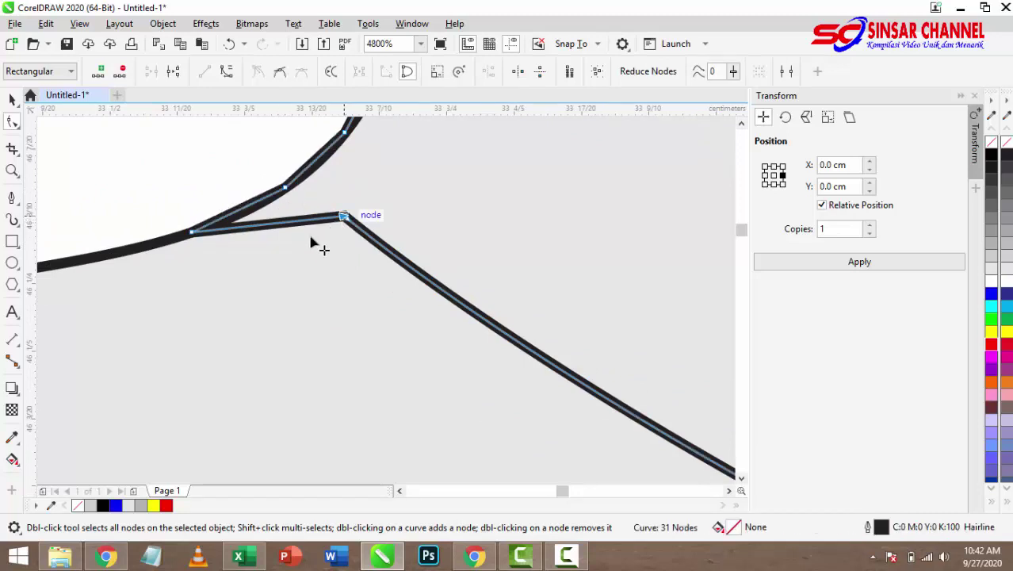
drag(311, 240, 501, 234)
click(216, 170)
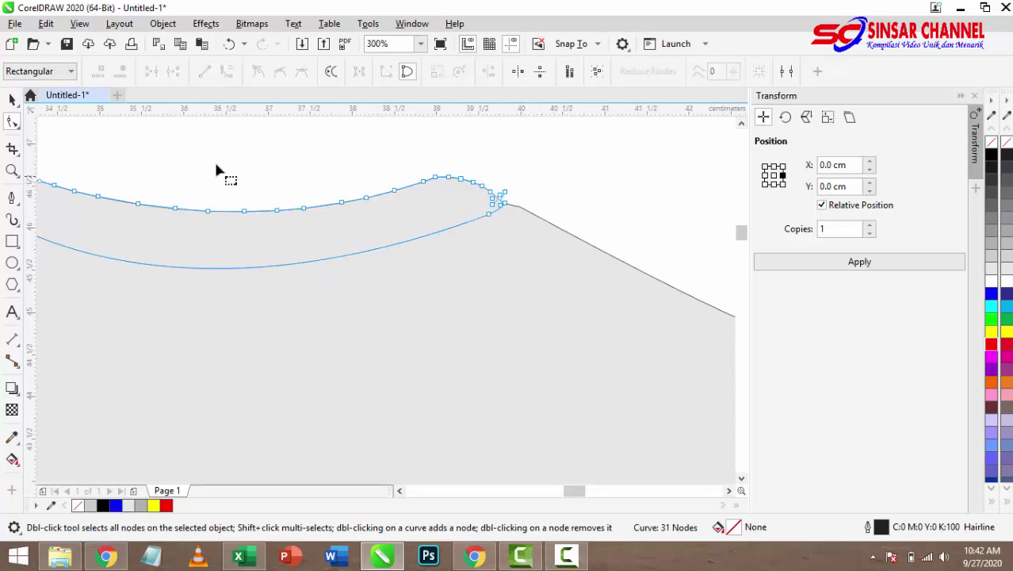
Fill the back collar shape with 30% Black
key(space)
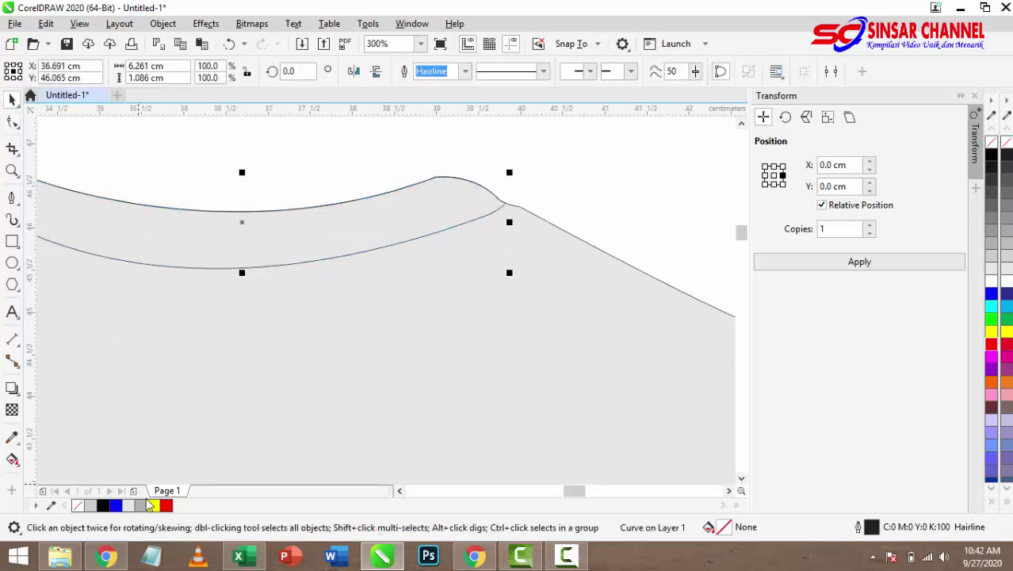
click(141, 505)
scroll(376, 331, down, 1)
scroll(428, 252, up, 2)
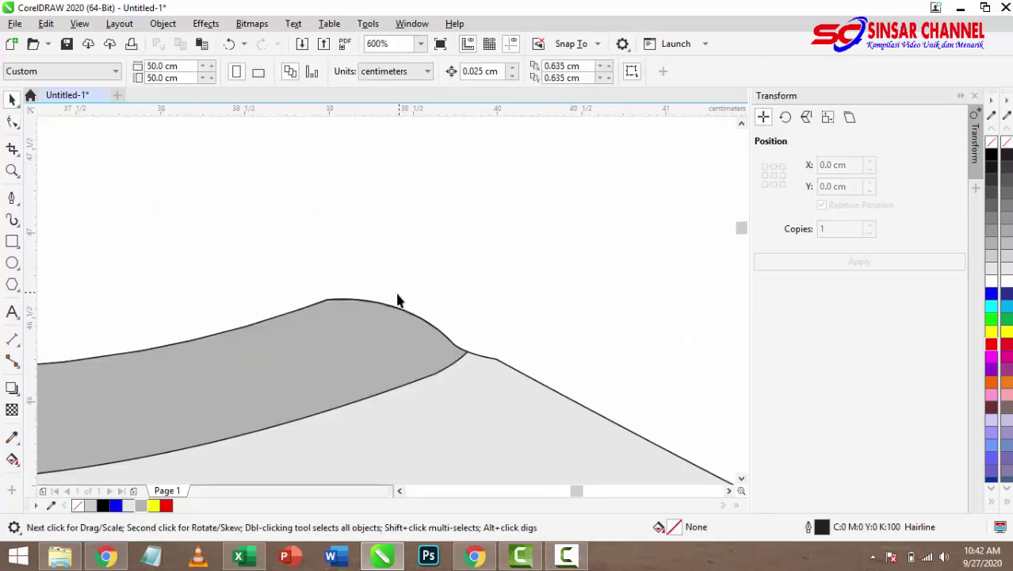
Add nodes to the segments around the peak of the collar's rounded right end and fit them to the shirt outline
key(space)
scroll(354, 313, up, 2)
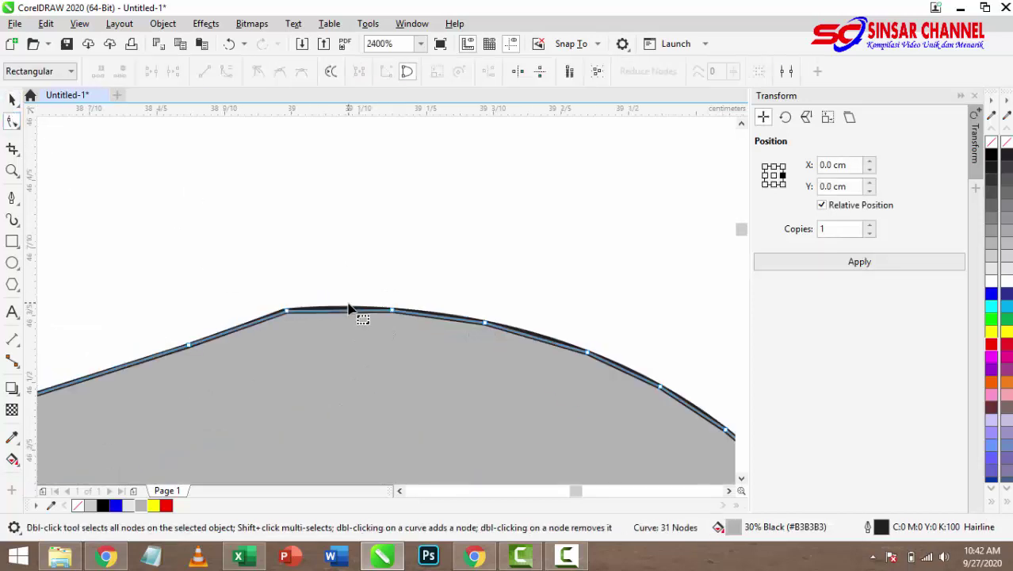
scroll(344, 313, up, 2)
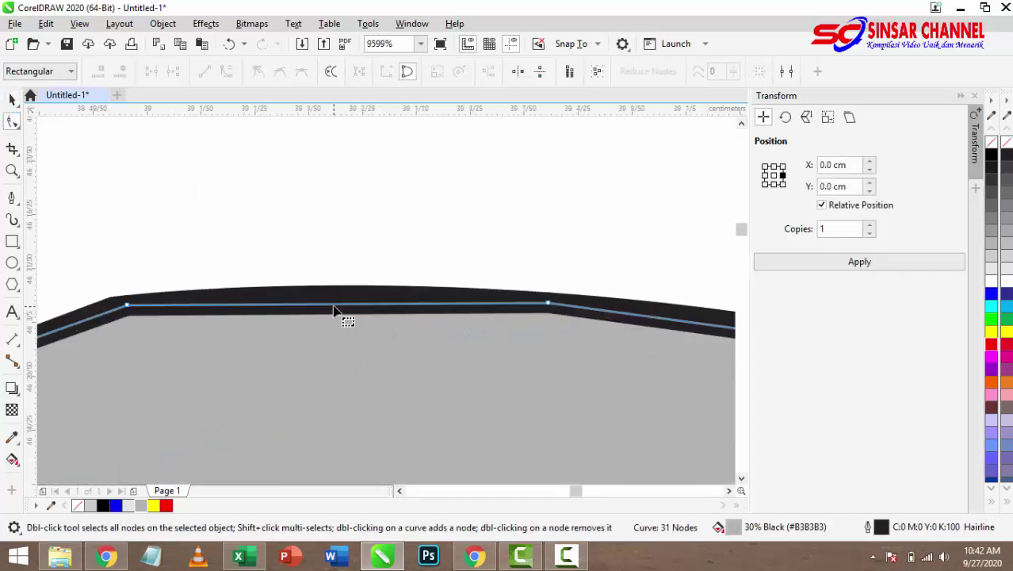
double_click(334, 304)
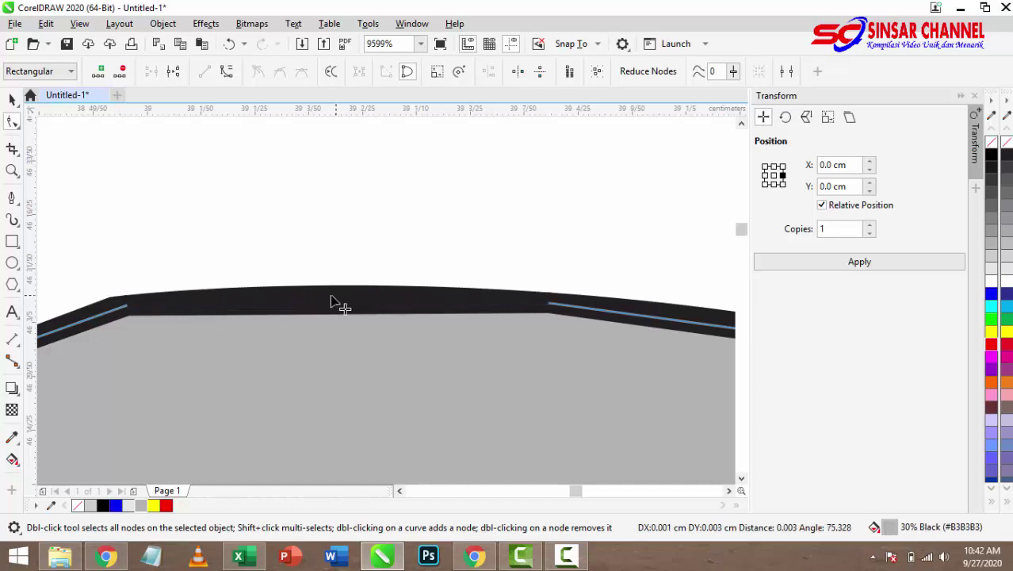
scroll(393, 317, down, 2)
scroll(478, 337, up, 2)
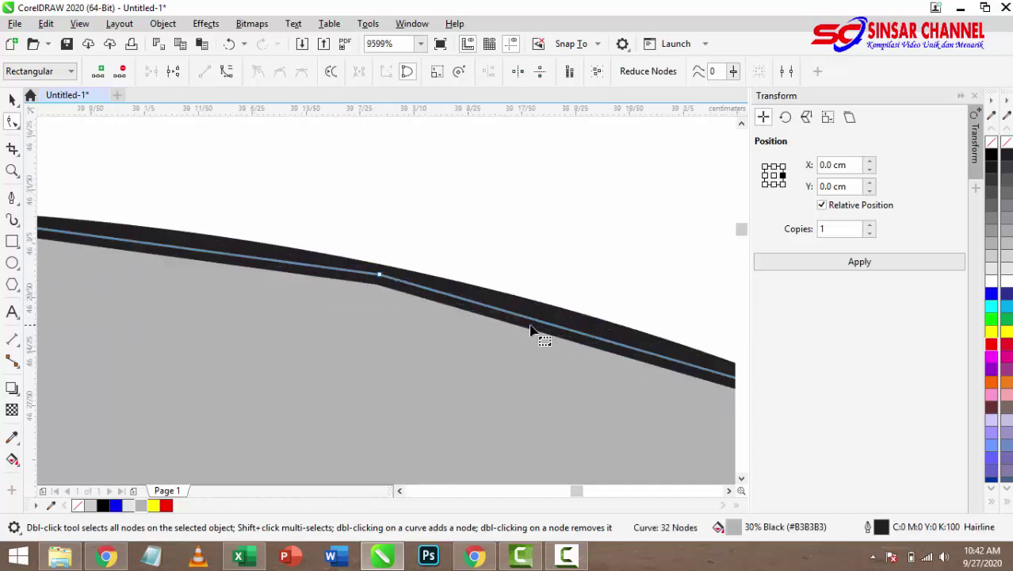
double_click(586, 337)
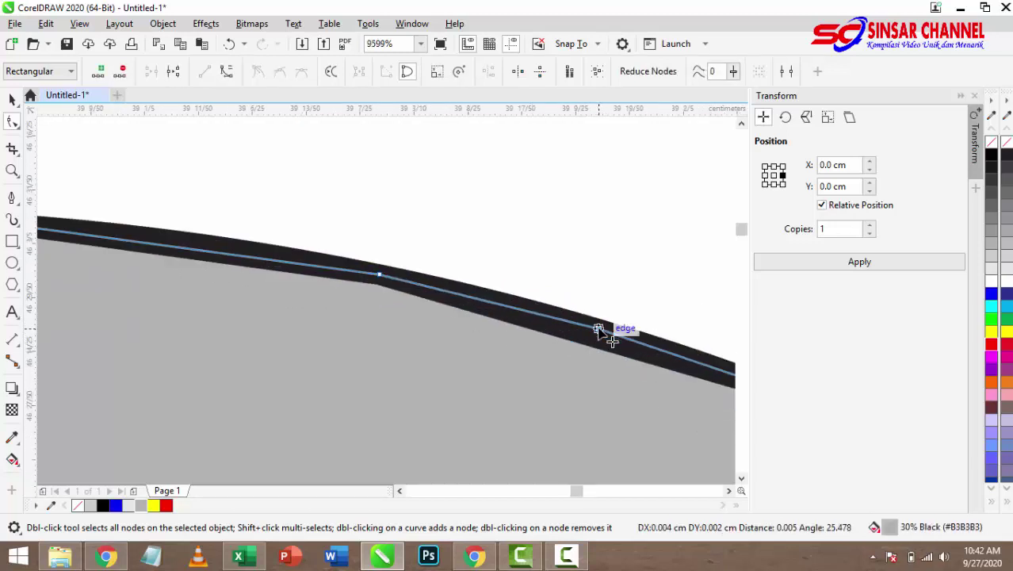
scroll(428, 322, down, 1)
scroll(366, 298, up, 1)
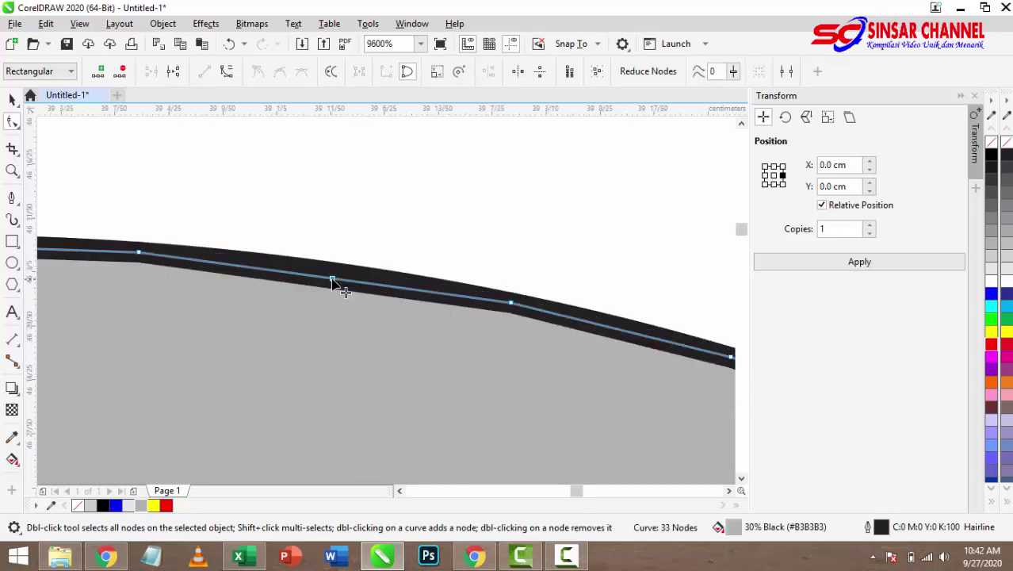
double_click(337, 279)
Add two nodes on the descending slope of the collar's right end, fit them to the shirt outline and deselect the collar
scroll(363, 305, down, 3)
scroll(362, 305, up, 3)
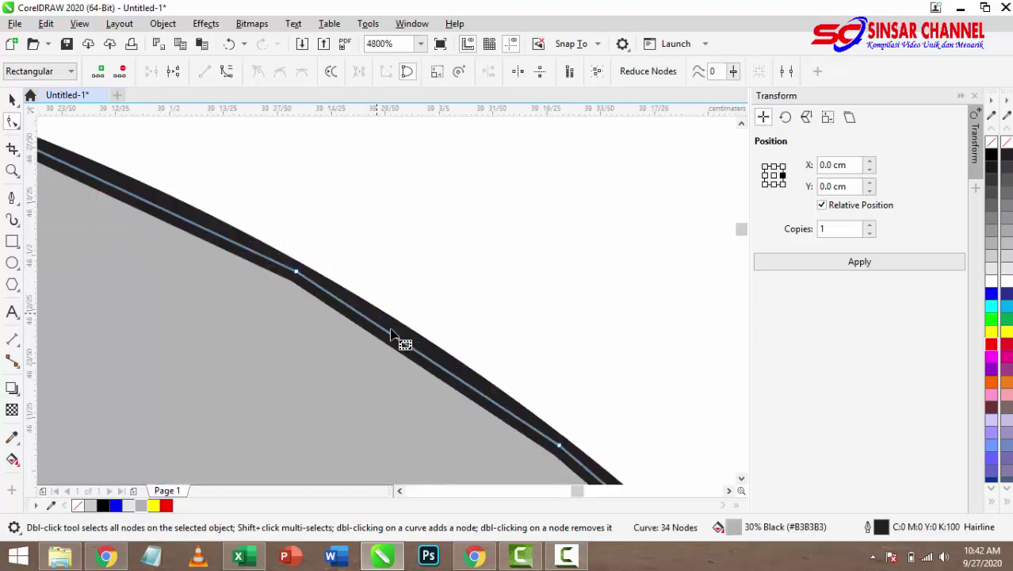
double_click(413, 350)
drag(413, 350, 419, 346)
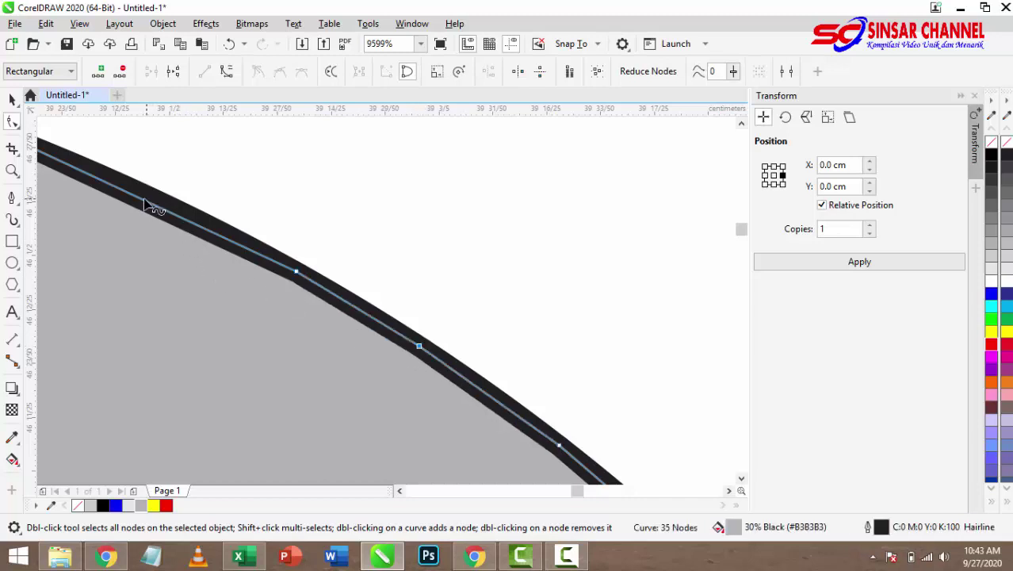
double_click(141, 199)
drag(148, 198, 152, 205)
scroll(556, 230, down, 4)
click(11, 99)
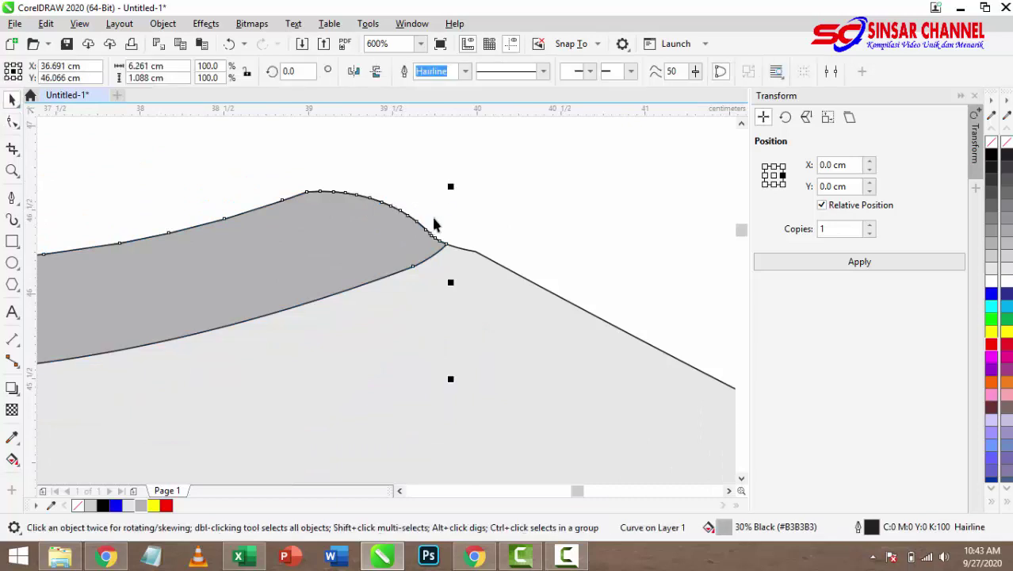
scroll(437, 220, down, 3)
click(414, 197)
Examine the front and back shirts side by side, including the collars and the CORONAVIRUS text
scroll(420, 201, down, 2)
scroll(400, 193, up, 1)
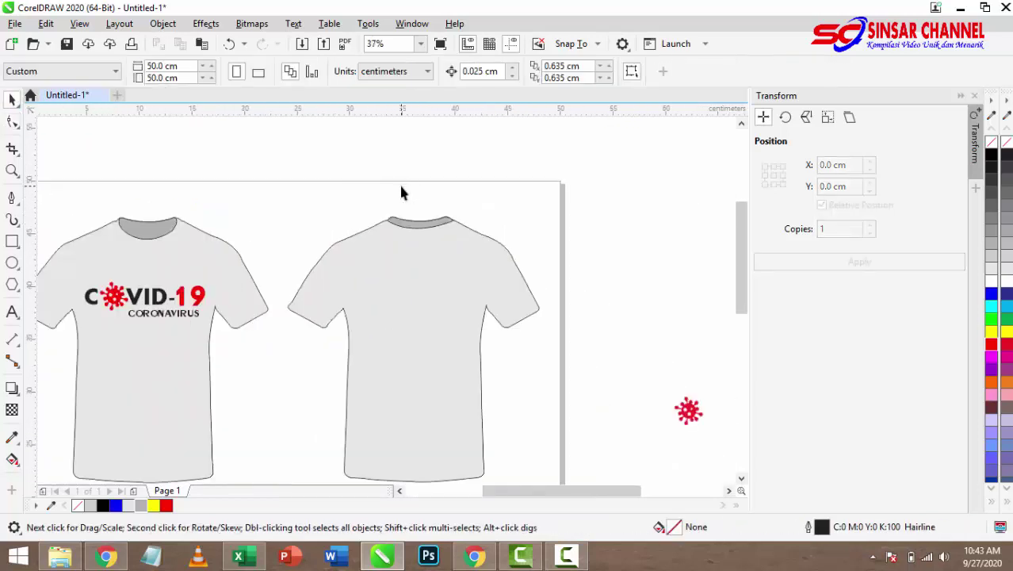
scroll(372, 253, down, 1)
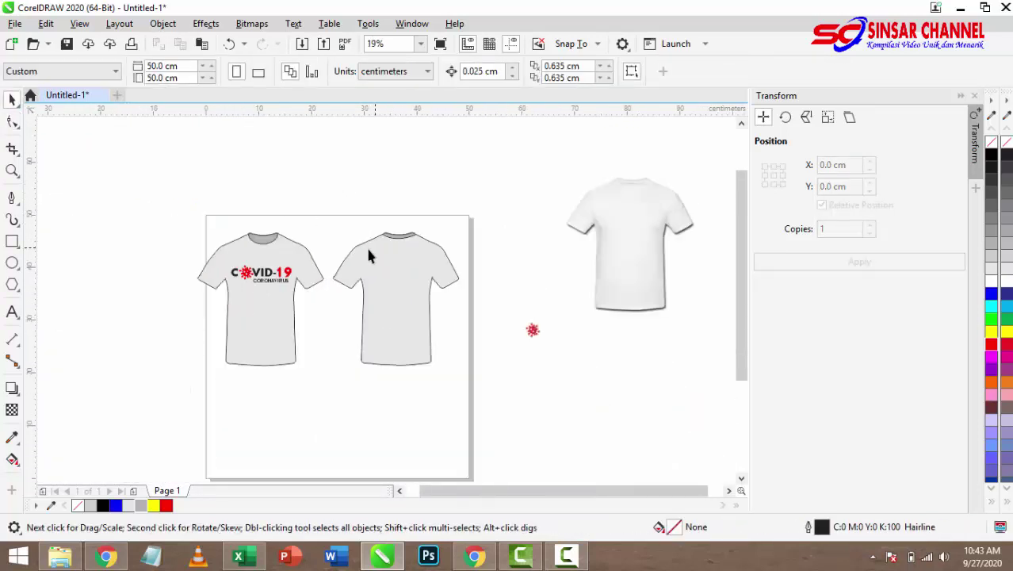
scroll(331, 253, up, 1)
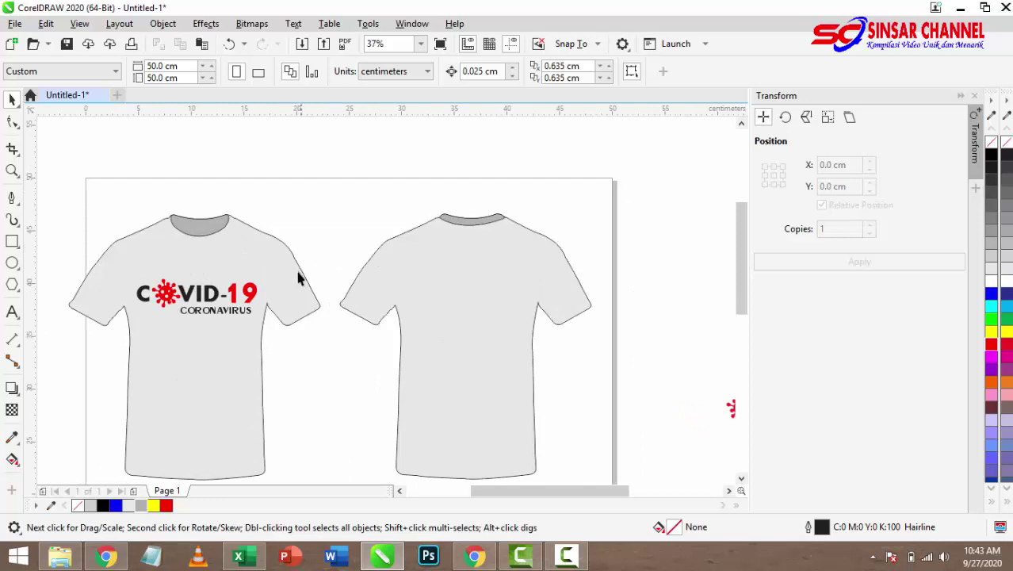
click(461, 252)
click(322, 185)
scroll(198, 333, up, 2)
scroll(226, 292, down, 2)
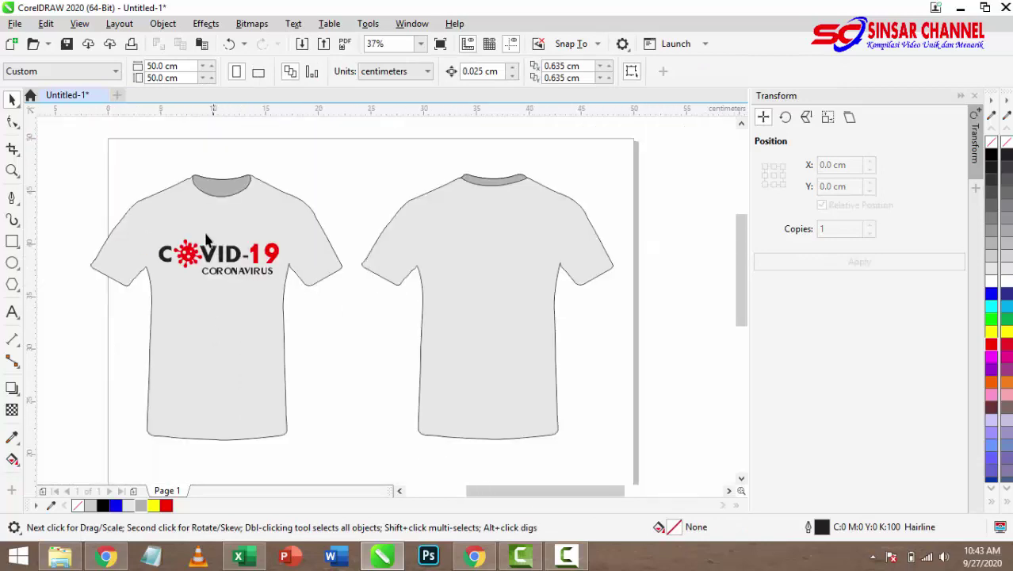
scroll(300, 310, up, 1)
click(306, 311)
scroll(290, 280, down, 1)
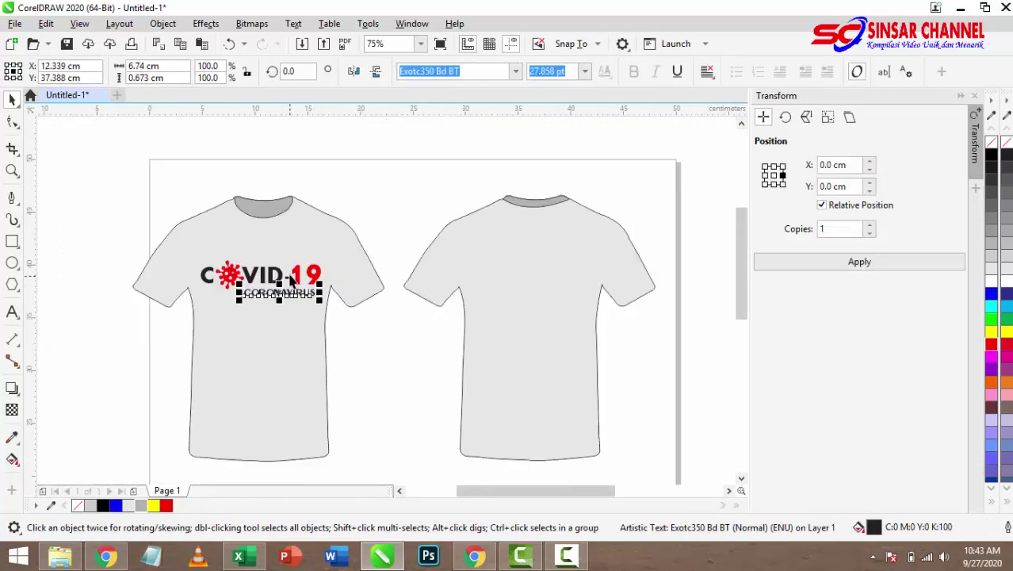
click(368, 339)
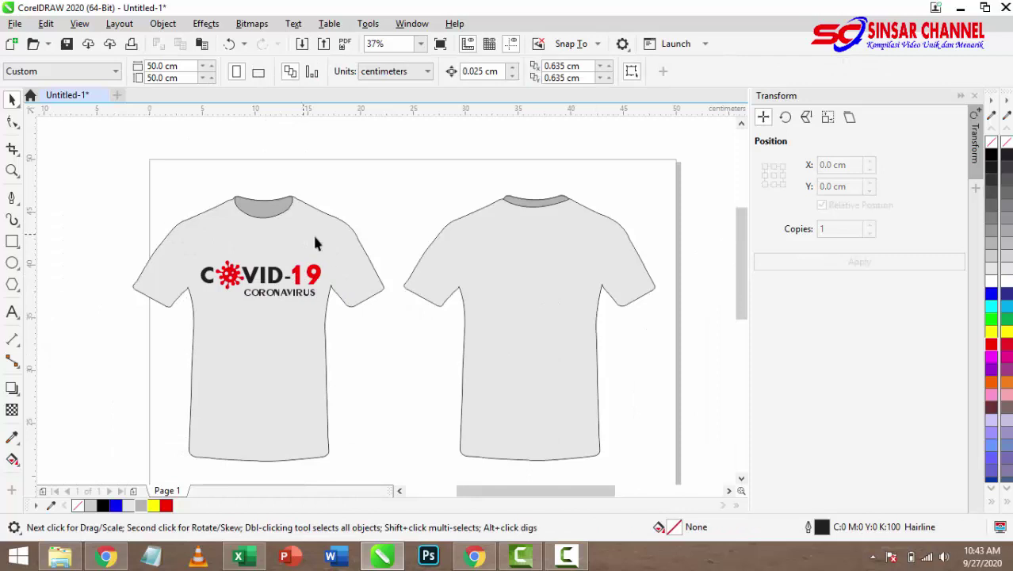
scroll(321, 278, up, 1)
scroll(319, 271, down, 1)
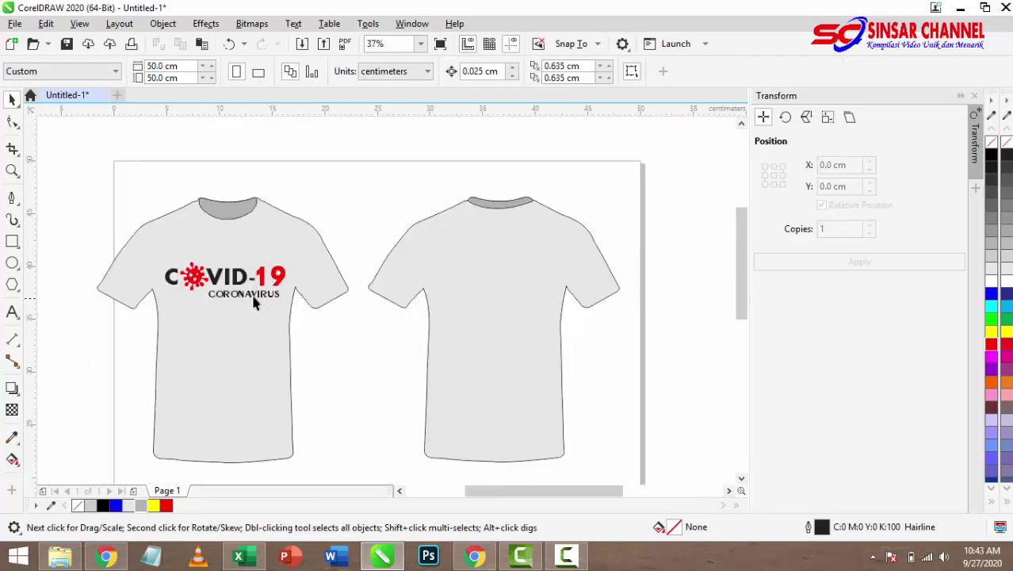
Copy the CORONAVIRUS text onto the upper back shirt, enlarge it to about 42.2 pt and centre it horizontally on the shirt
drag(255, 296, 528, 278)
right_click(516, 274)
scroll(515, 274, up, 2)
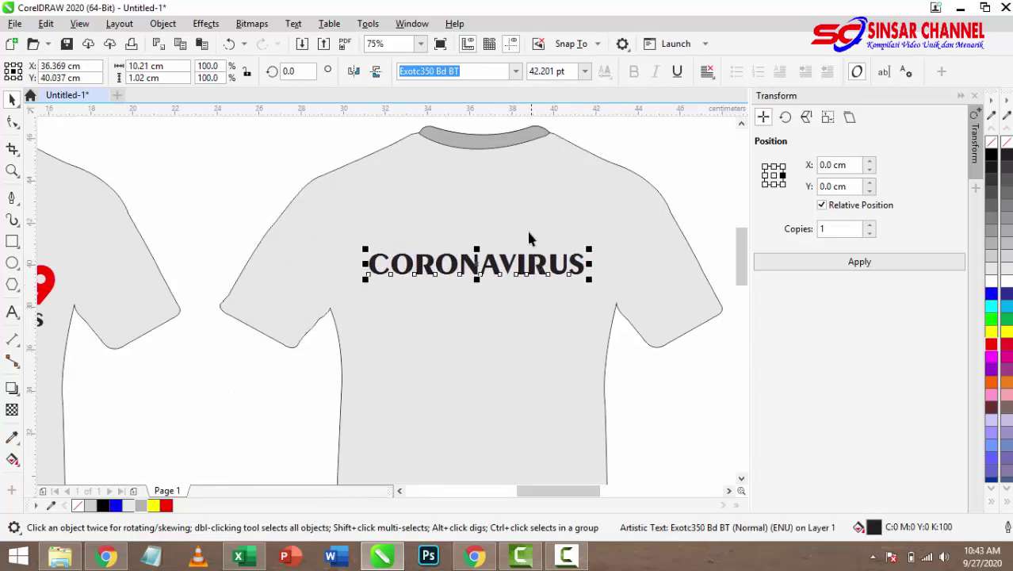
shift+click(528, 224)
scroll(577, 301, down, 4)
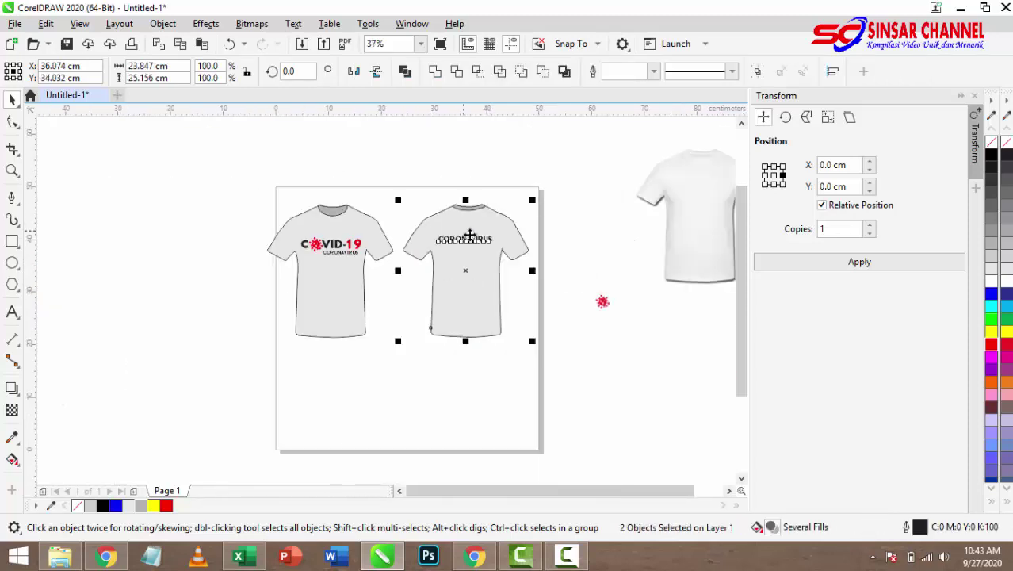
drag(576, 274, 646, 353)
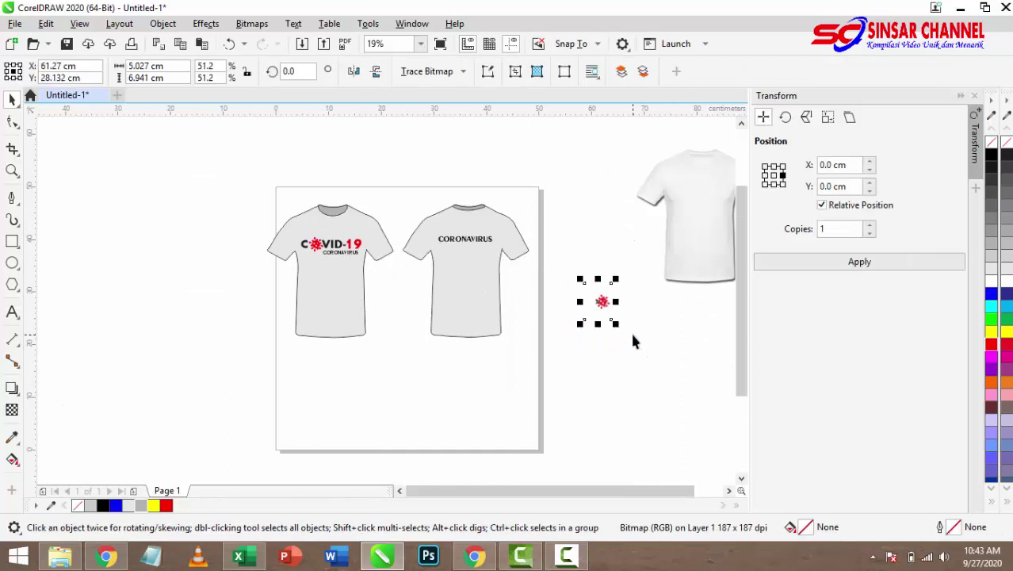
click(633, 341)
scroll(464, 248, up, 2)
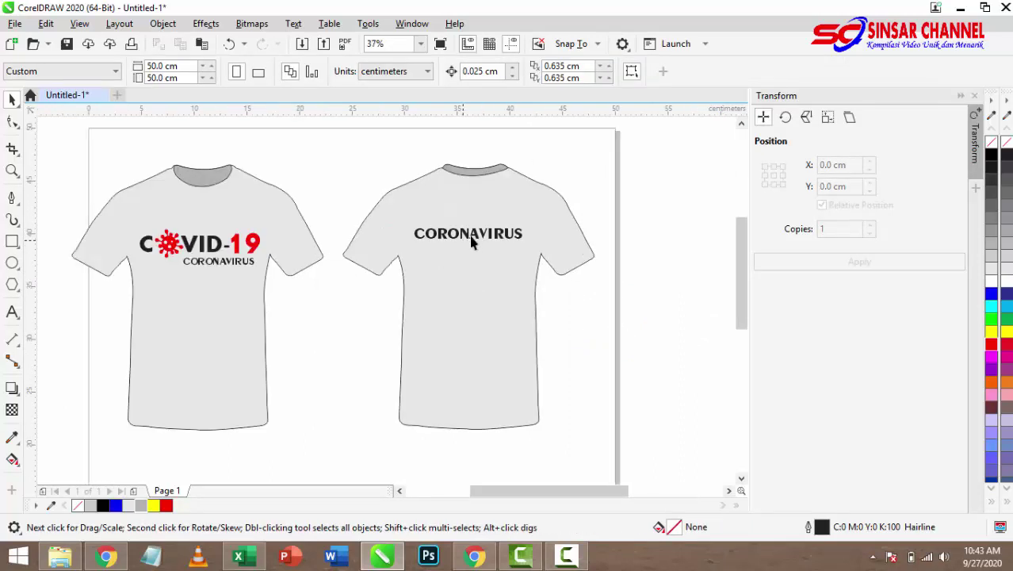
scroll(491, 215, up, 2)
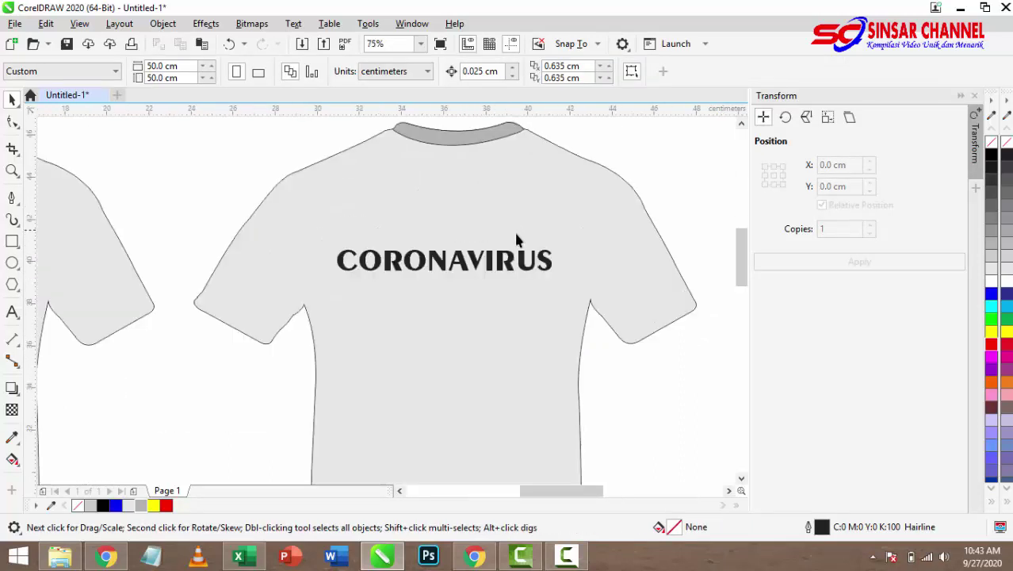
Enlarge the CORONAVIRUS text on the back shirt slightly and deselect it
click(536, 267)
drag(559, 276, 568, 278)
key(ctrl+q)
key(x)
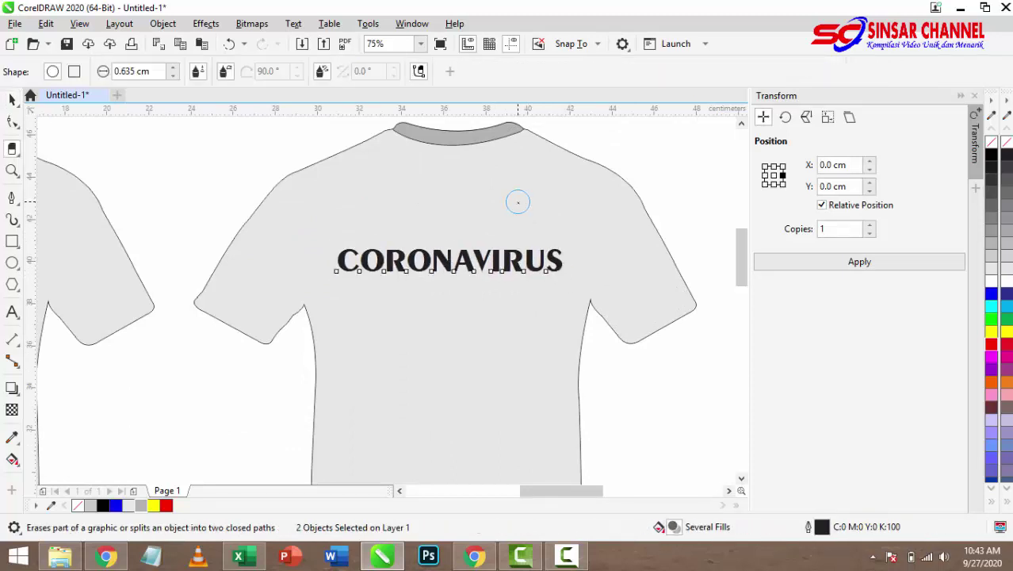
click(12, 100)
click(138, 181)
scroll(278, 206, down, 4)
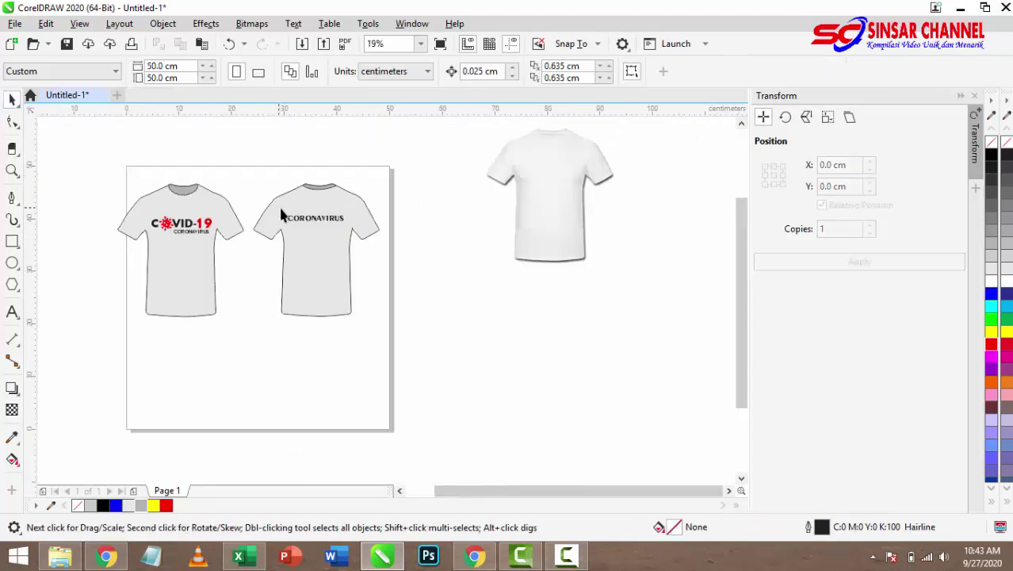
Delete the reference T-shirt bitmap lying outside the page beside the two drawn shirts
scroll(178, 202, up, 2)
scroll(356, 273, down, 2)
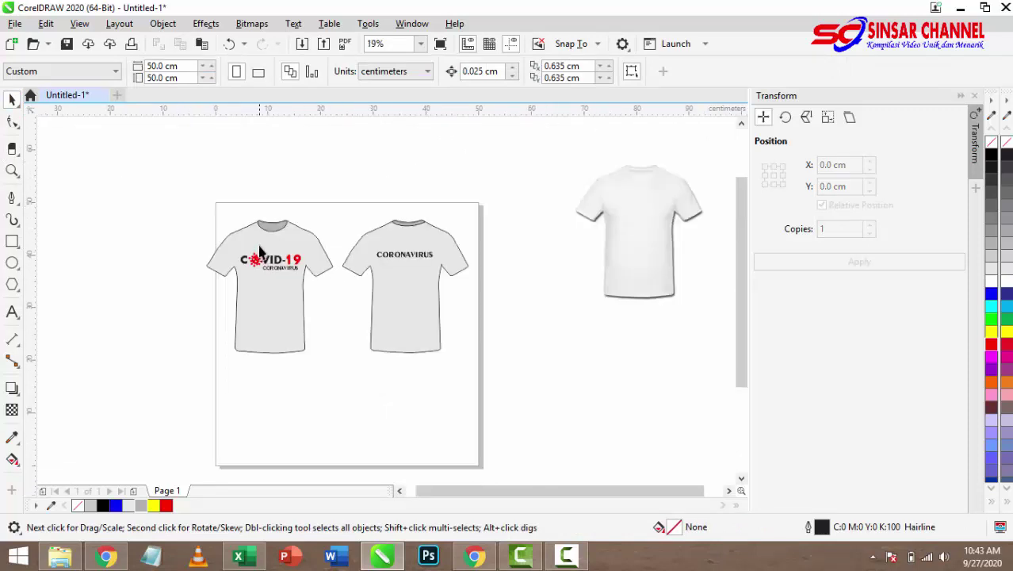
scroll(260, 252, up, 1)
scroll(323, 272, down, 1)
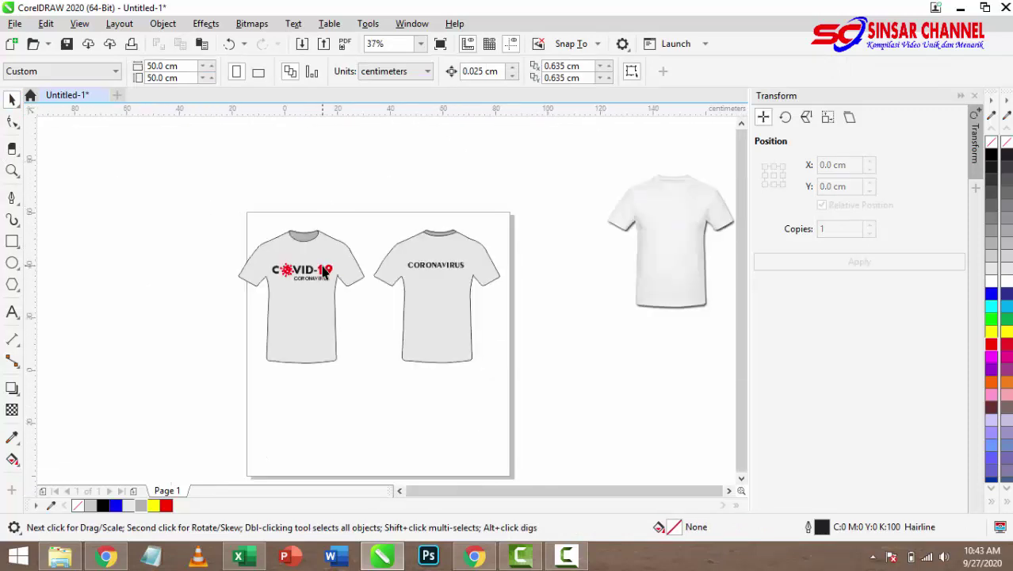
scroll(323, 272, down, 1)
scroll(442, 255, up, 1)
click(542, 227)
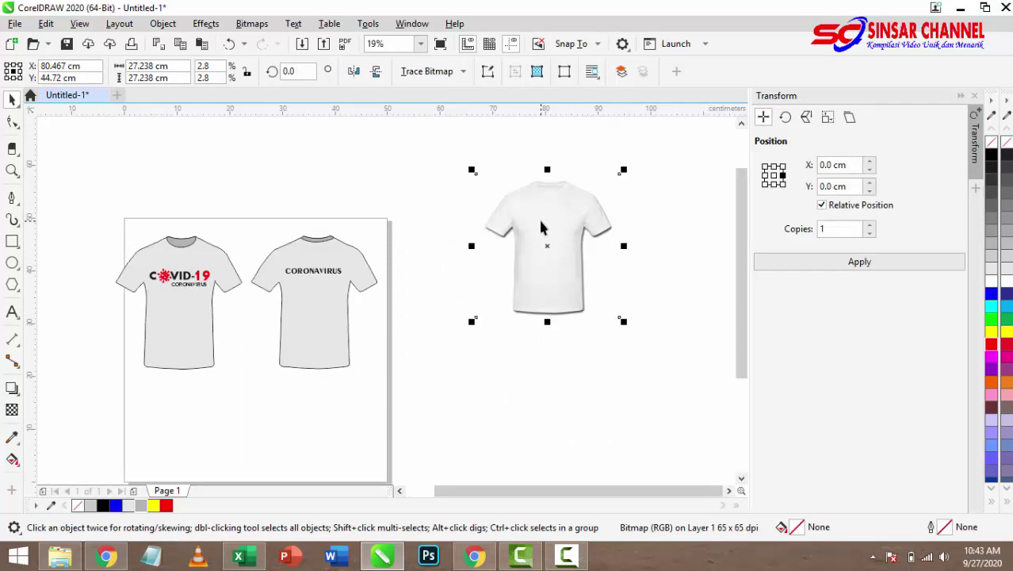
key(Delete)
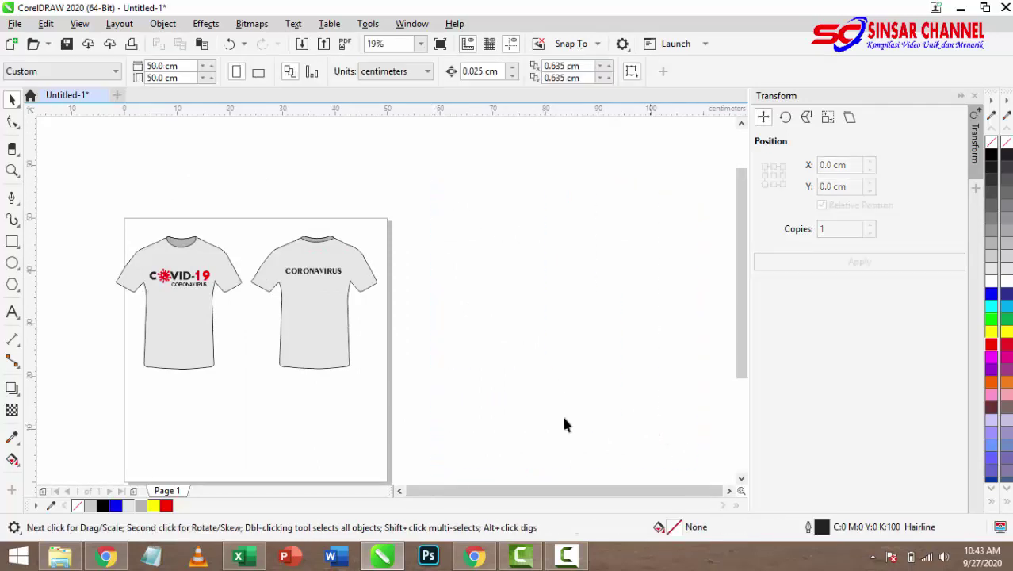
Fit all objects in the view to inspect the finished front and back shirts together
key(F4)
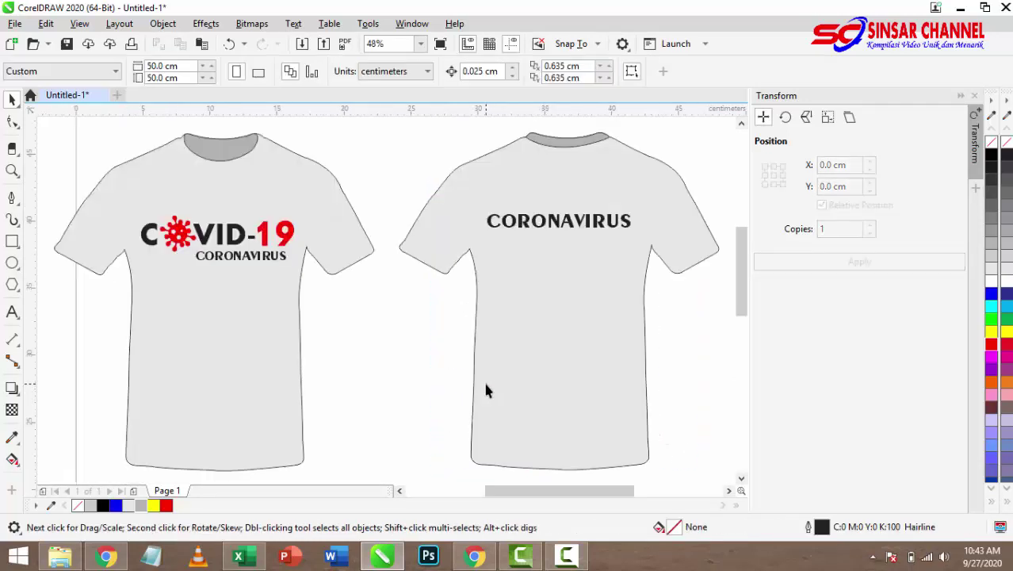
scroll(400, 238, down, 5)
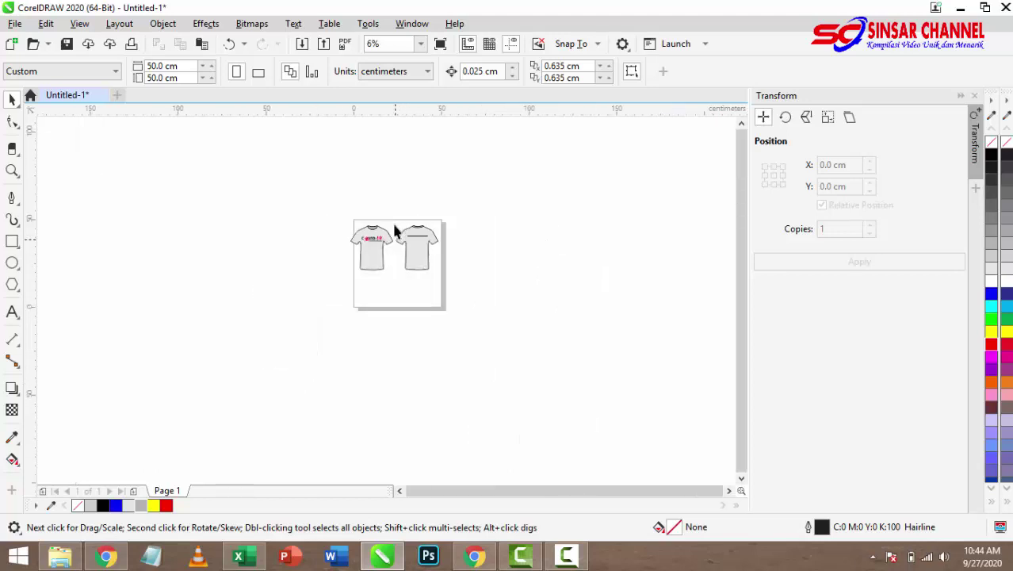
key(F4)
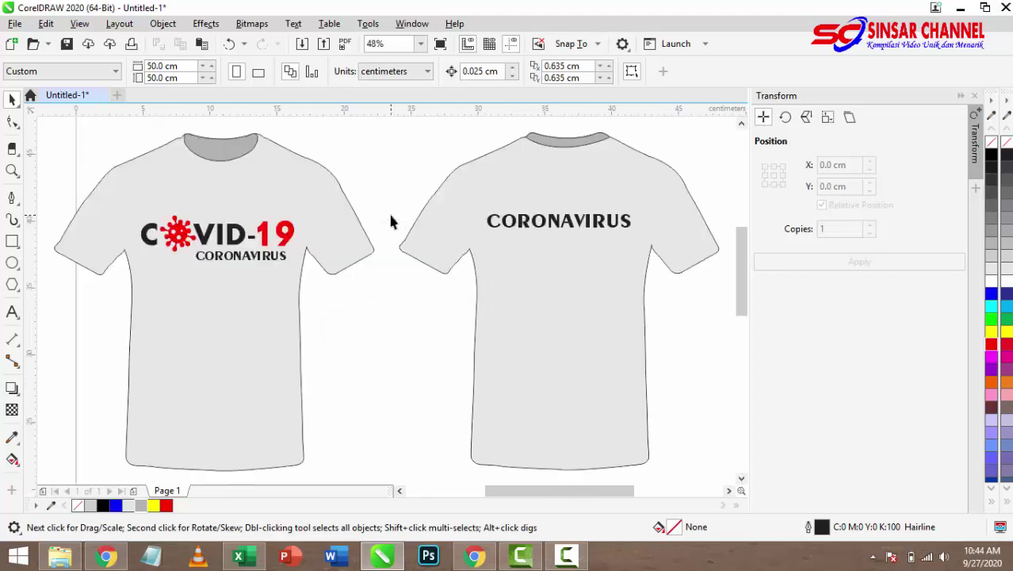